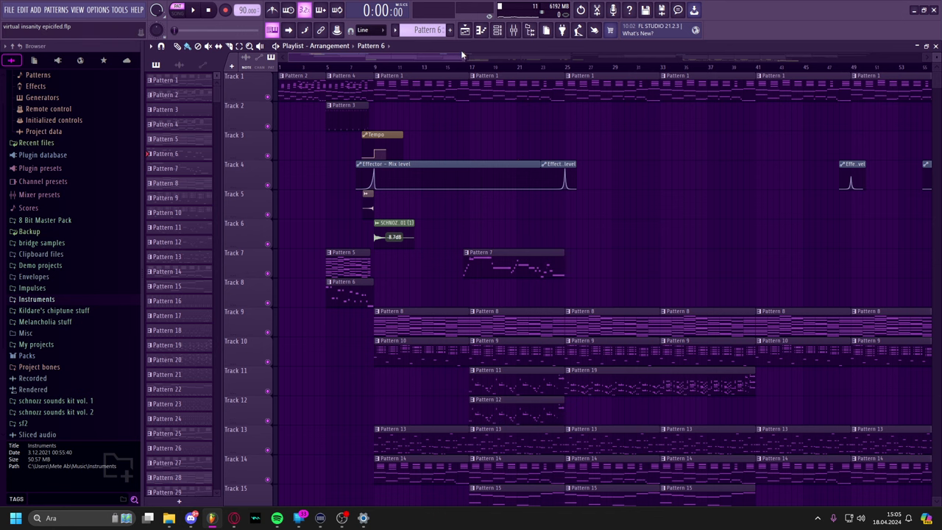
Survey the whole song arrangement in the playlist and check the mixer's insert tracks.
drag(464, 56, 901, 106)
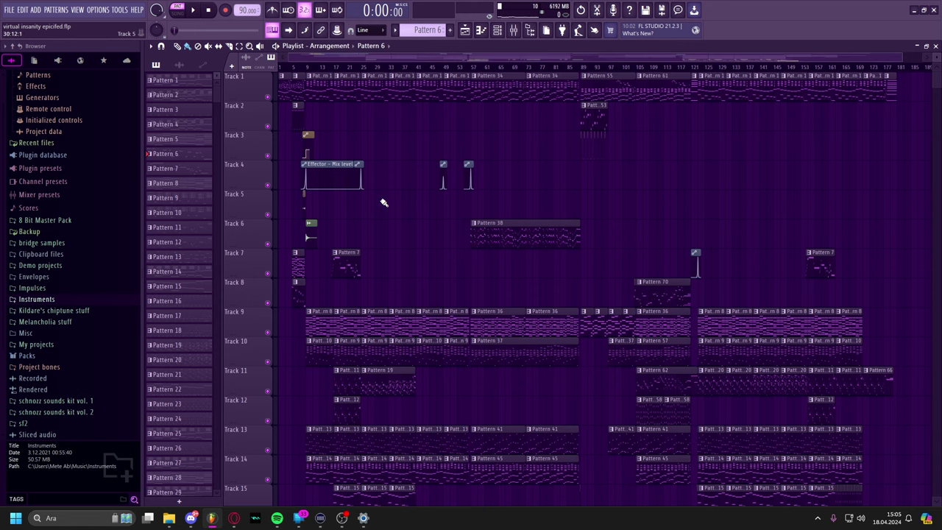
drag(897, 56, 712, 57)
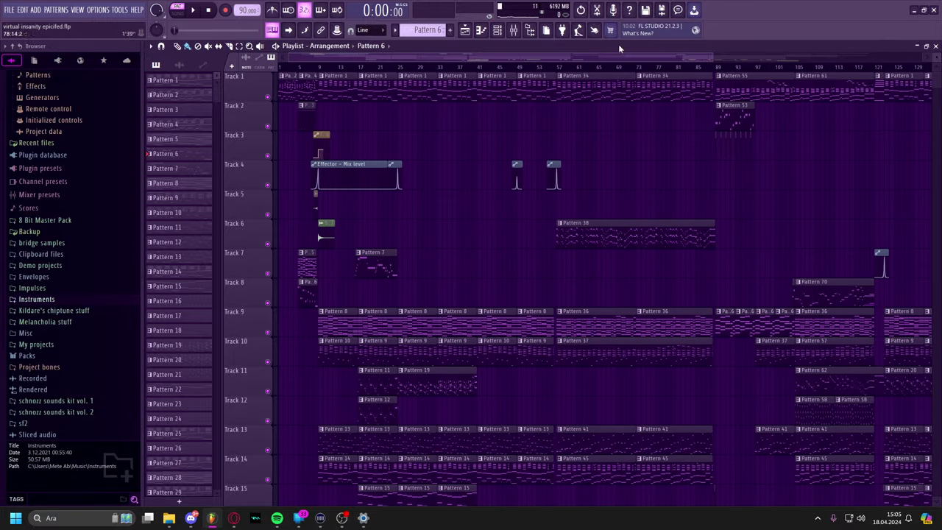
click(514, 30)
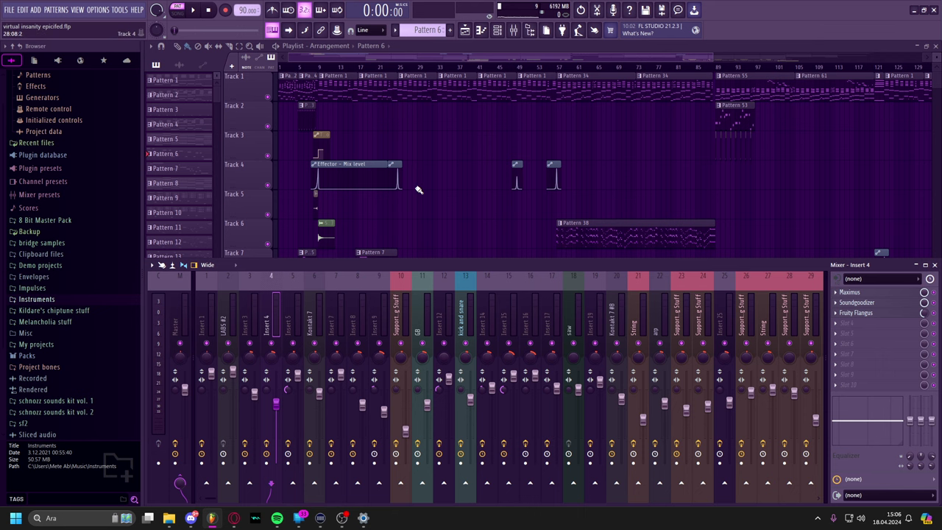
key(F9)
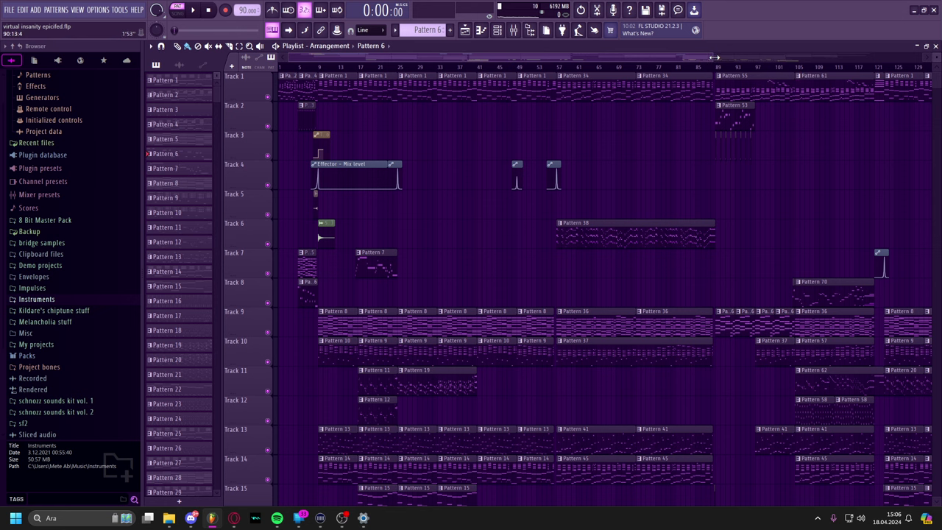
Open the notes of Pattern 2 at the start of Track 1 in the piano roll.
drag(714, 58, 415, 58)
click(318, 83)
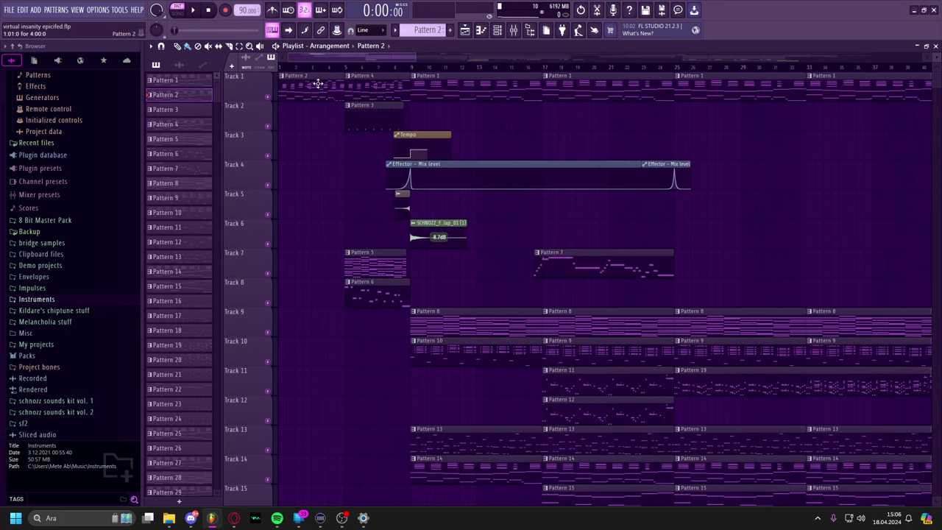
double_click(318, 83)
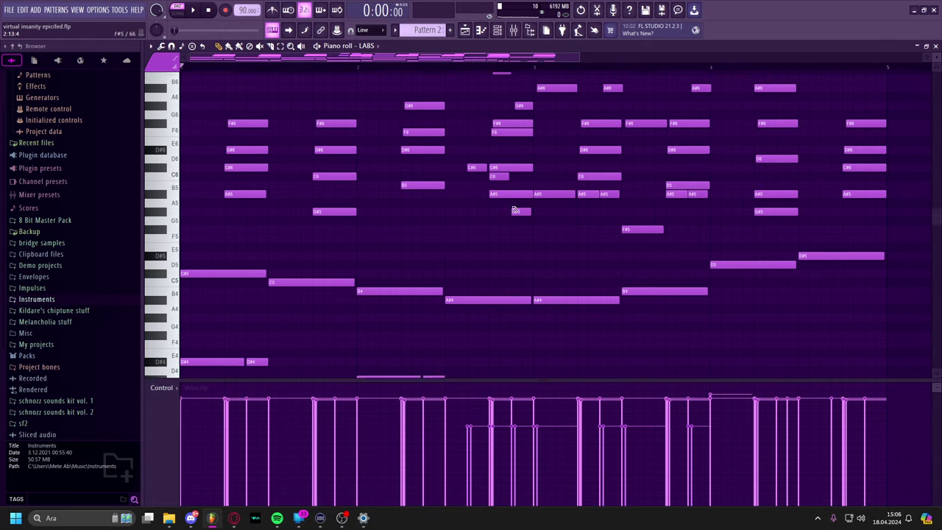
Open the LABS instrument used by Pattern 2 from the channel rack and show its Reverb control on the large dial.
click(498, 29)
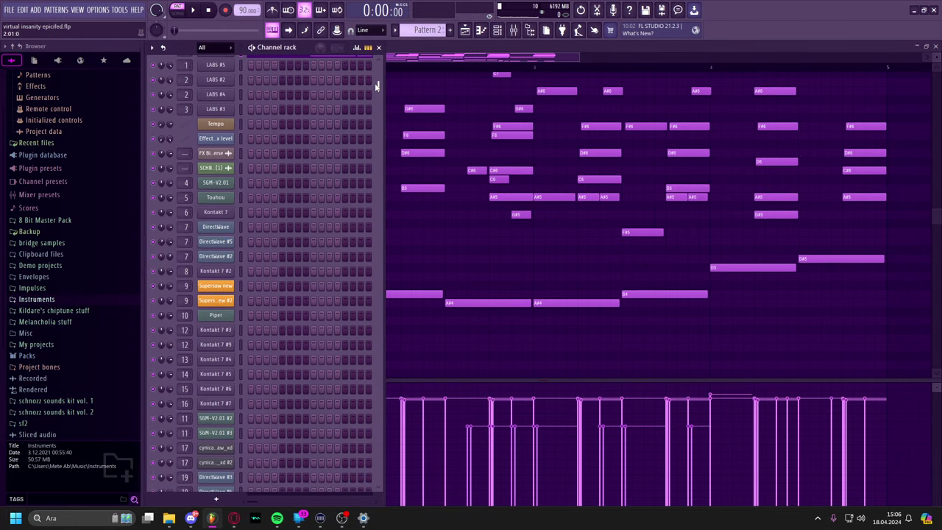
scroll(266, 88, up, 1)
click(233, 72)
drag(492, 178, 454, 130)
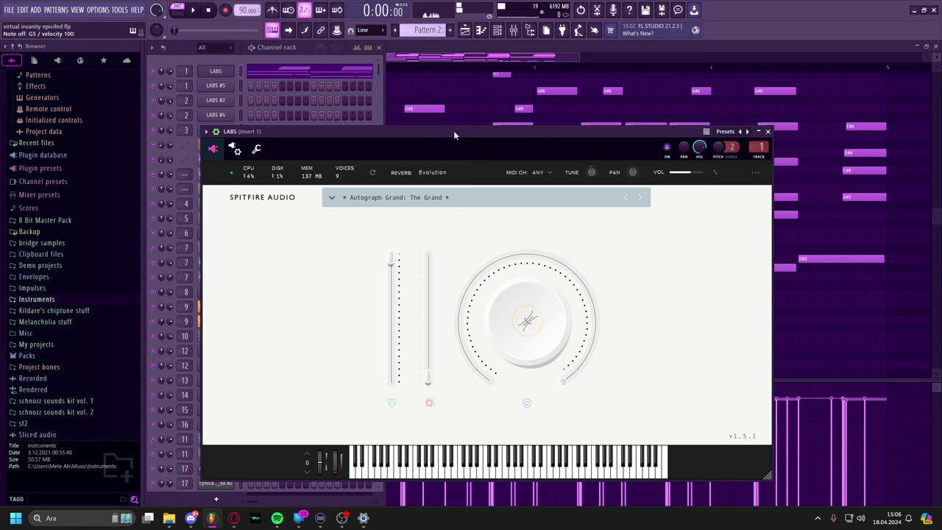
mouse_move(553, 314)
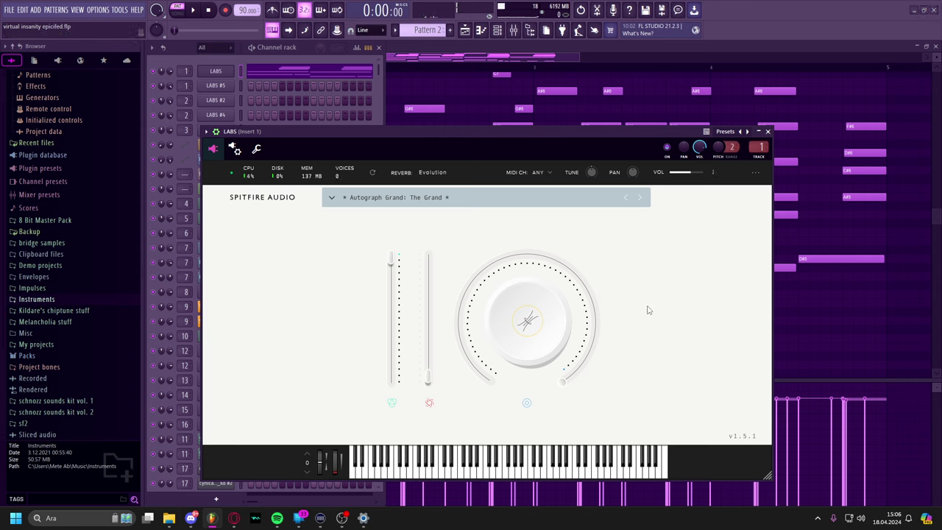
click(649, 303)
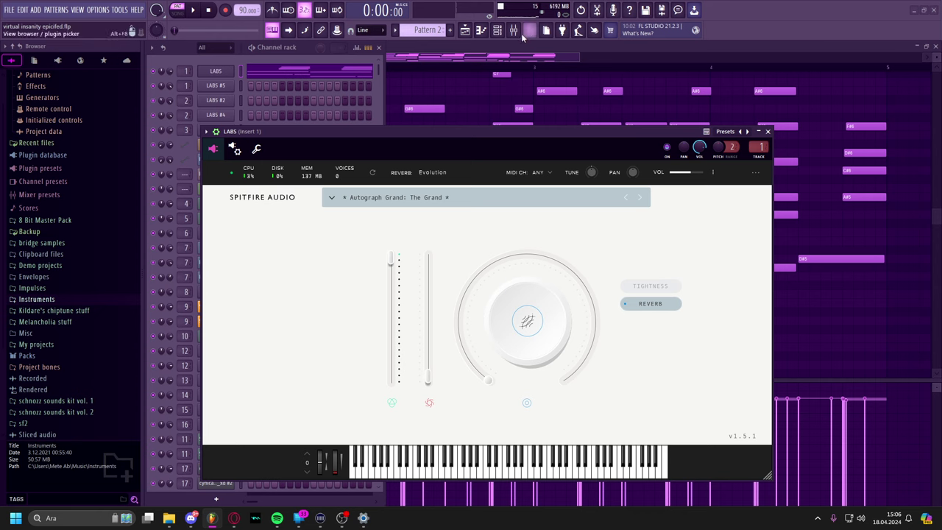
Inspect the Fruity parametric EQ 2 curve on mixer Insert 1.
click(513, 30)
click(869, 293)
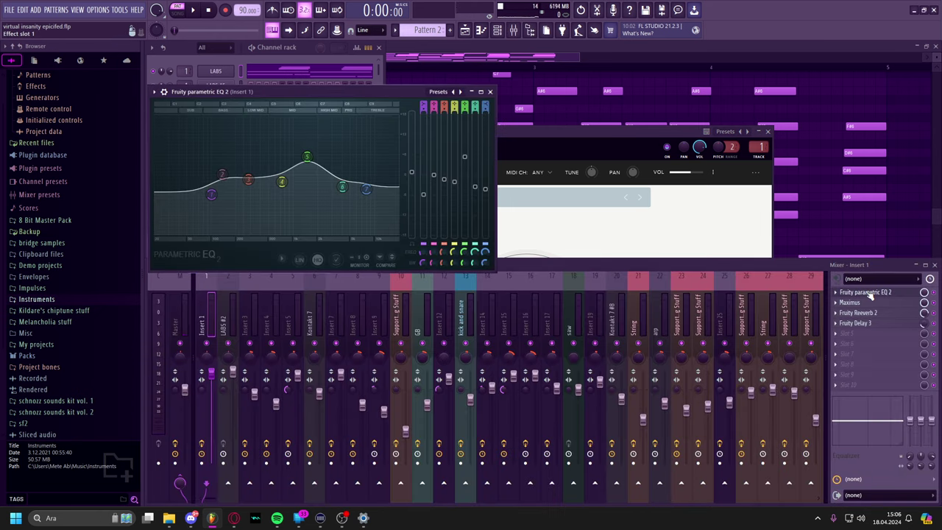
click(869, 293)
Inspect the mid, high and low bands of Maximus on Insert 1, and close the plugin.
click(866, 302)
click(868, 303)
click(868, 303)
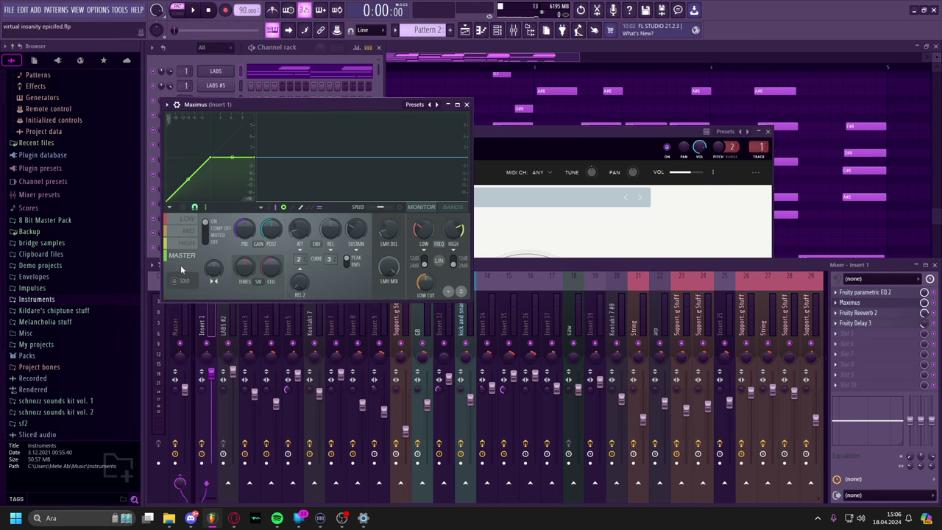
click(189, 230)
click(188, 243)
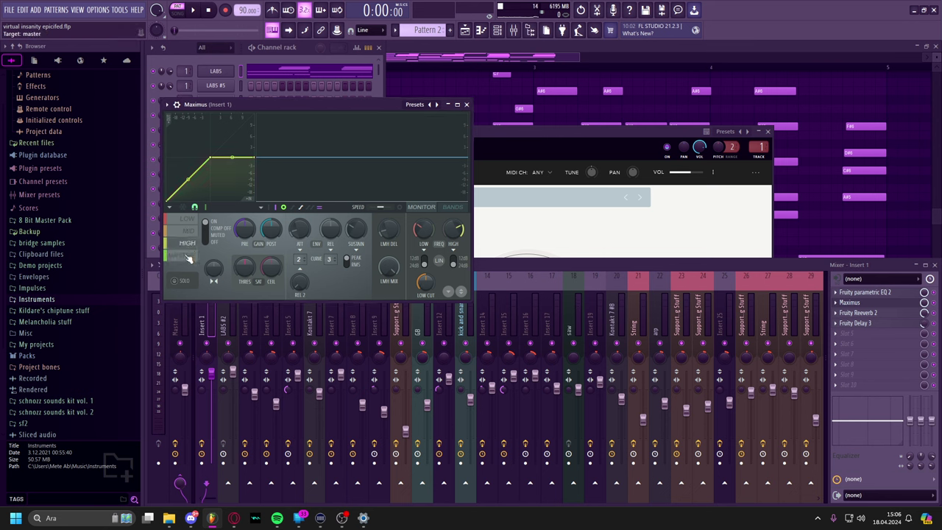
click(188, 218)
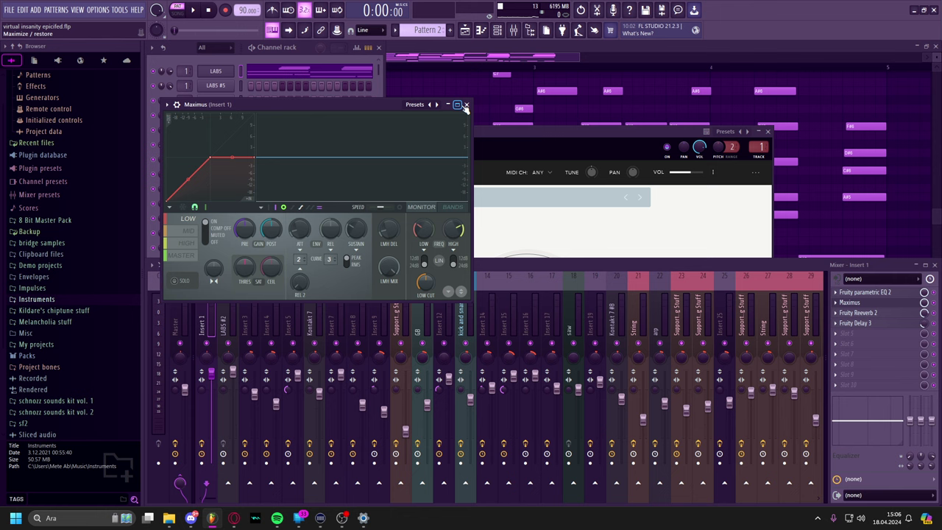
click(466, 104)
Inspect the Fruity Reeverb 2 and Fruity Delay 3 settings on Insert 1, and clear the open windows.
click(859, 313)
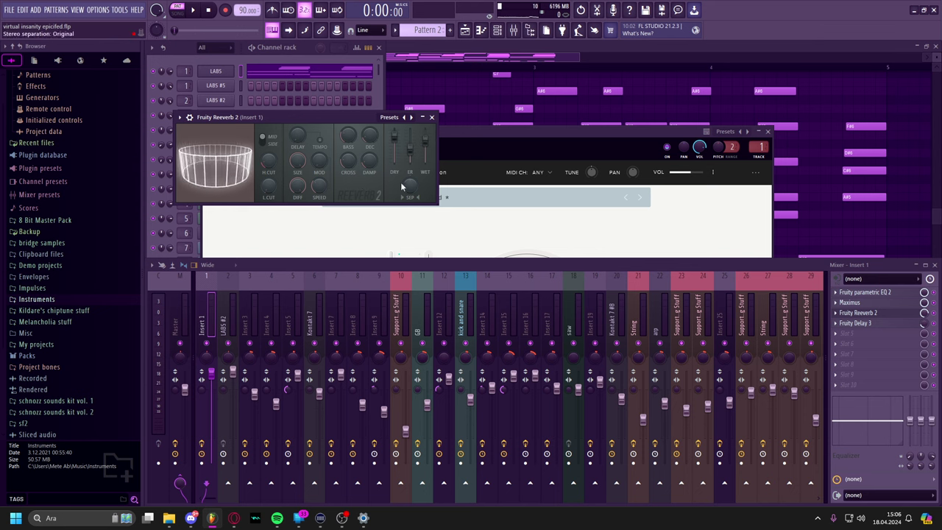
click(883, 326)
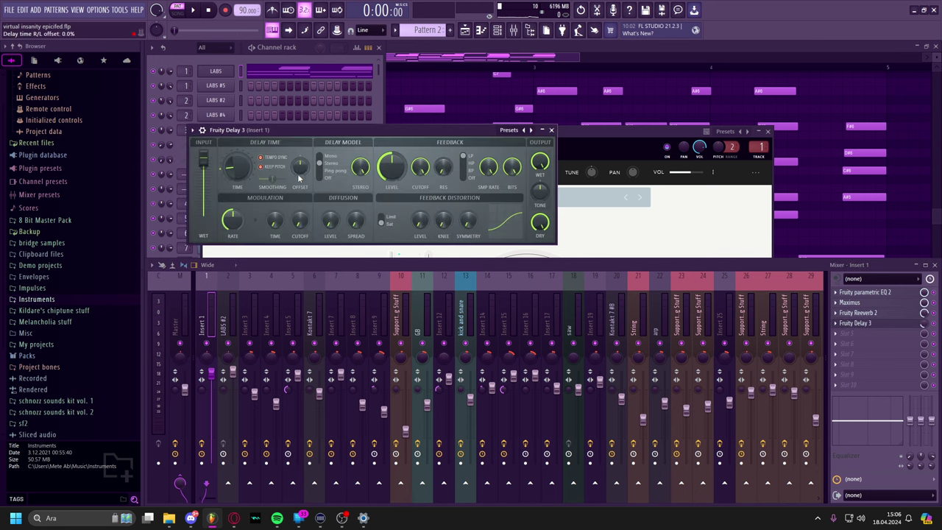
right_click(586, 99)
key(Escape)
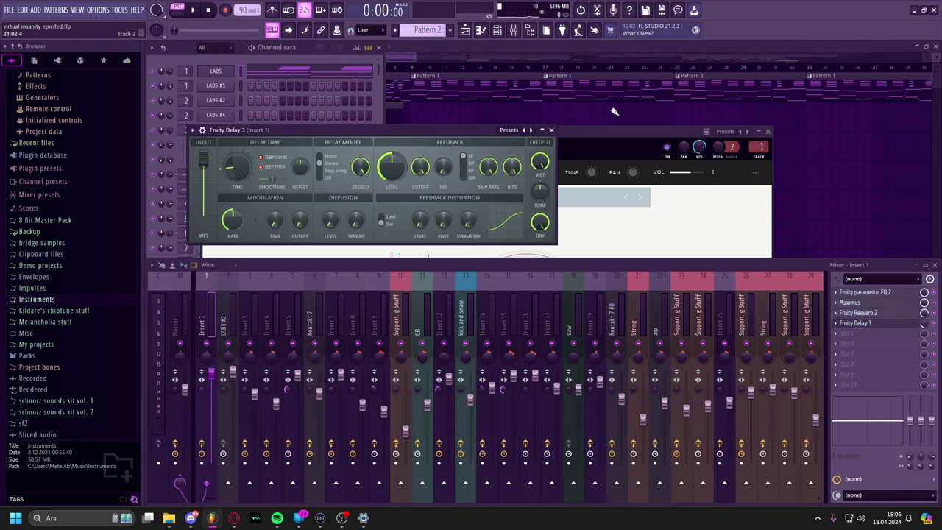
right_click(612, 112)
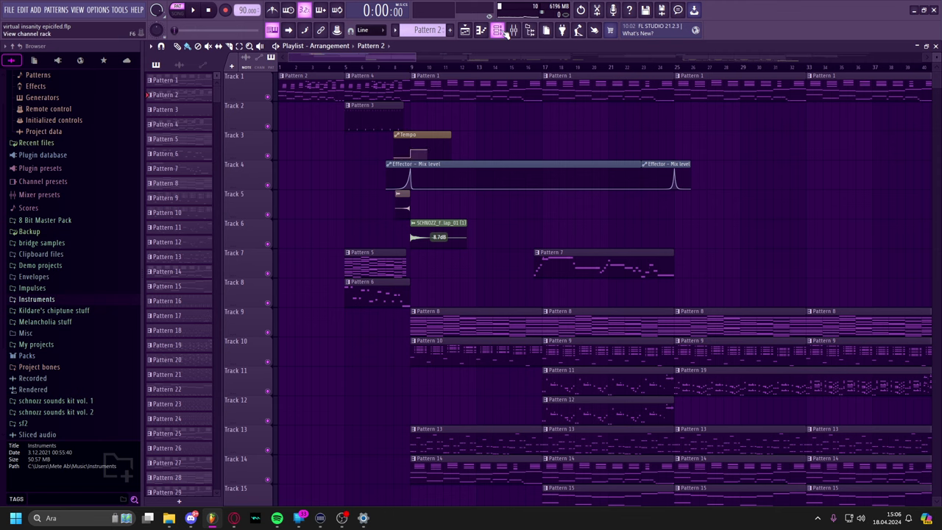
Bring back the channel rack and mixer to check Fruity Delay 3 again, and return to the playlist.
key(F6)
key(F9)
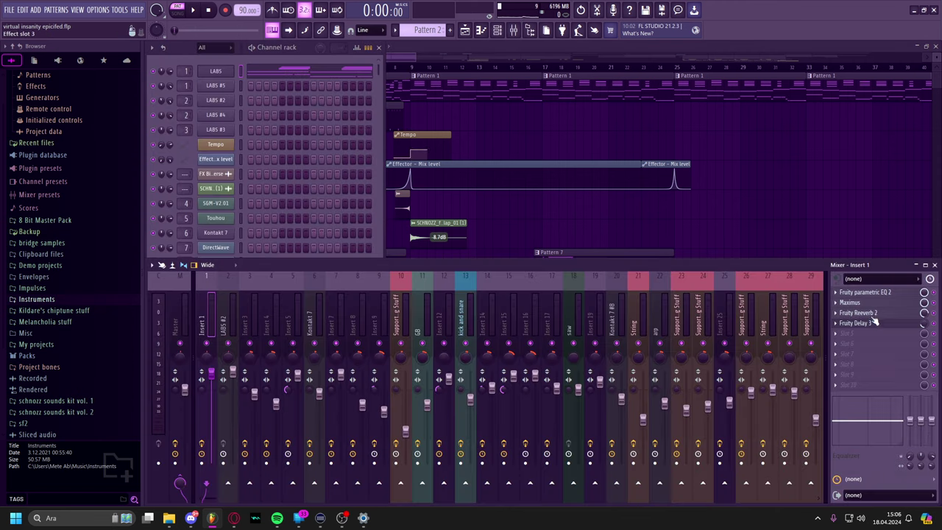
click(874, 323)
right_click(600, 115)
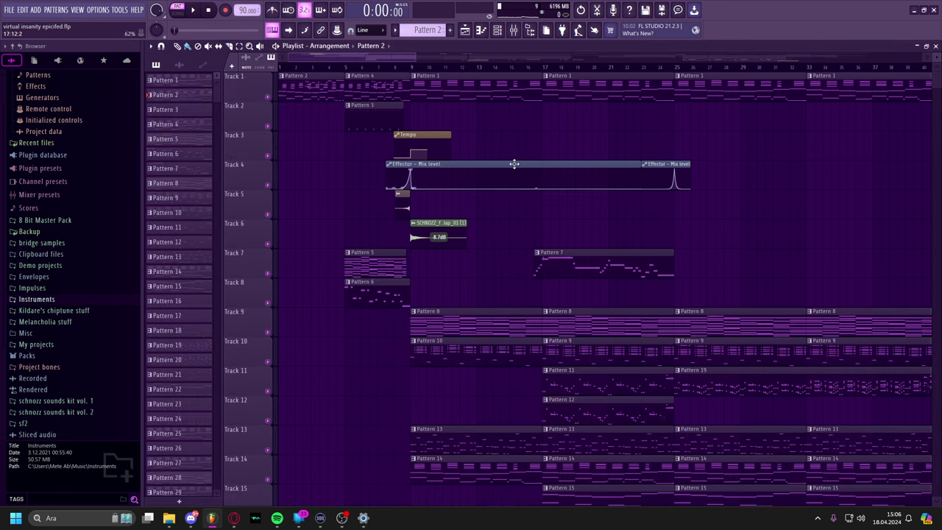
Reopen Pattern 2 in the piano roll and look over its bass, chord and melody notes.
double_click(180, 95)
drag(301, 162, 658, 170)
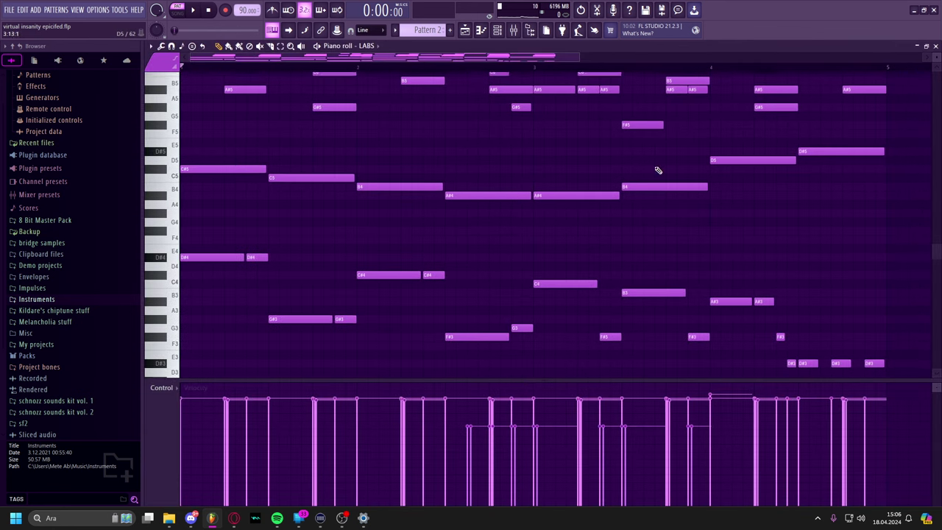
drag(477, 217, 509, 273)
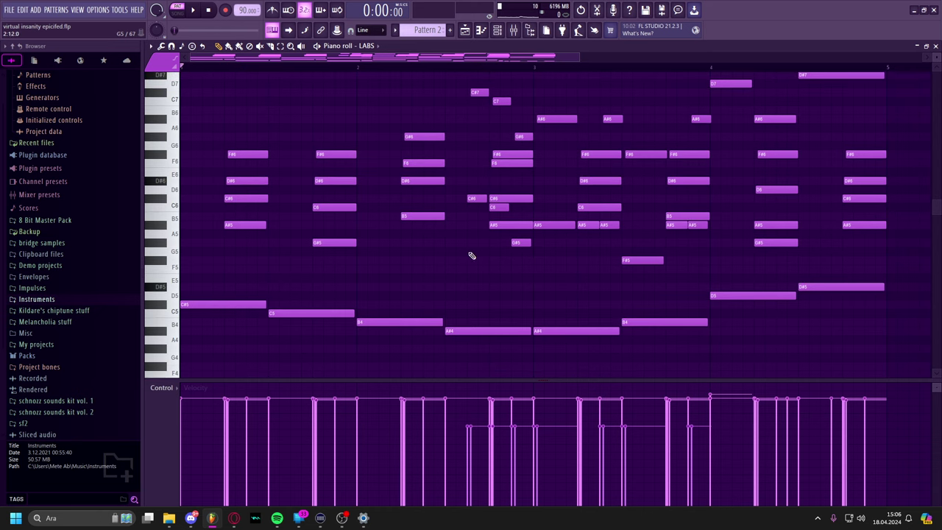
scroll(418, 251, up, 3)
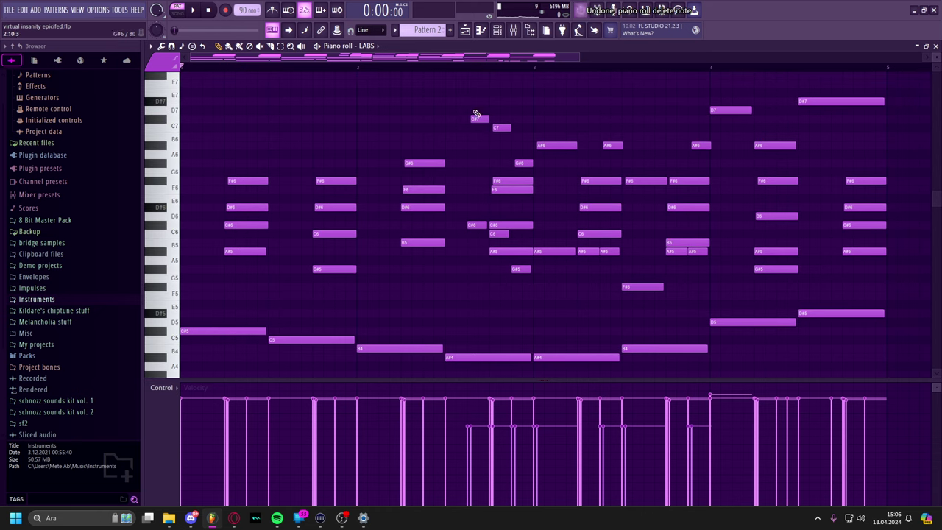
drag(578, 57, 630, 81)
Audition the upper melody notes of Pattern 2 one by one from C#7 in bar 2, and remove the stray E7 note.
click(444, 119)
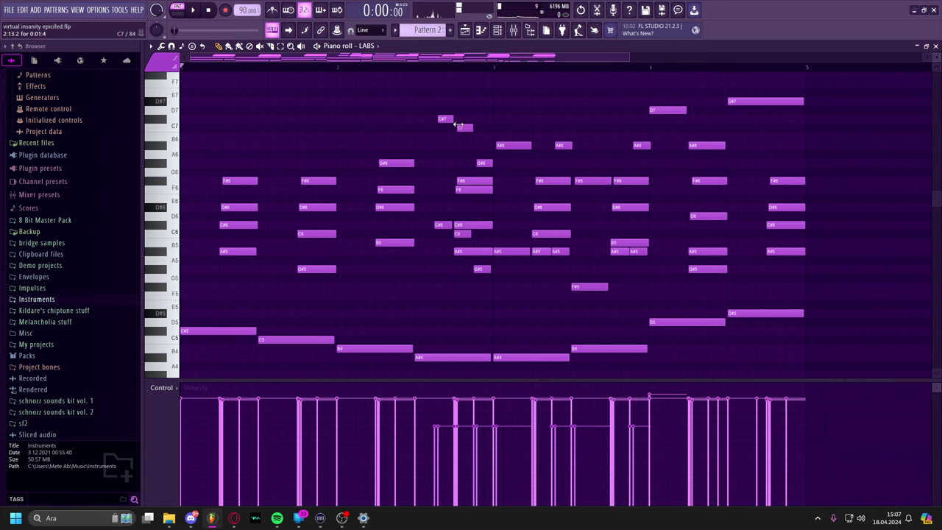
click(464, 127)
click(483, 164)
click(509, 144)
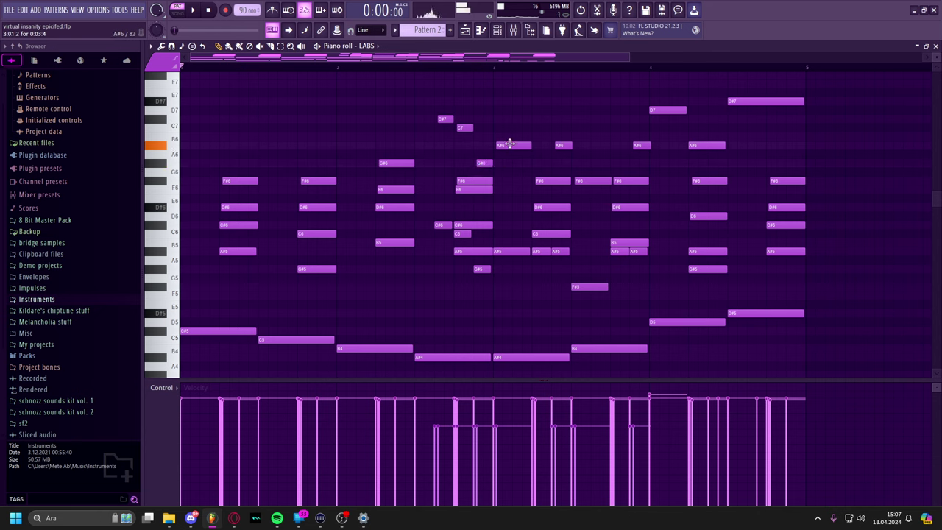
click(592, 180)
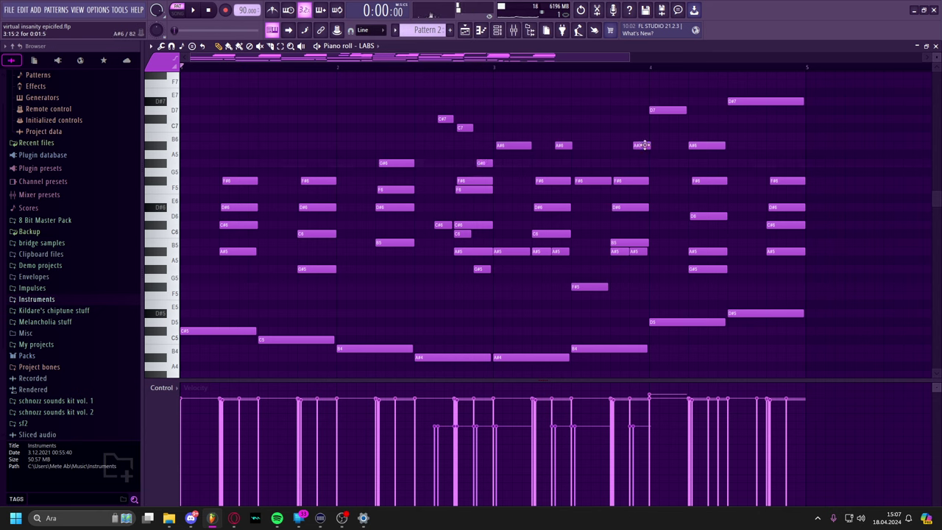
click(696, 145)
click(732, 93)
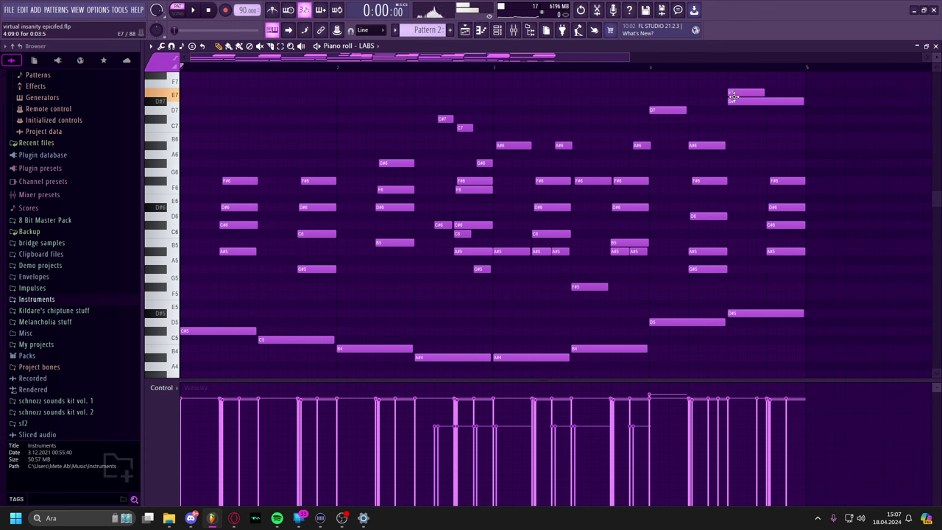
right_click(733, 95)
Play Pattern 2 through while viewing its melody and bass notes, stop playback and audition a D#3 bass note.
scroll(620, 179, up, 2)
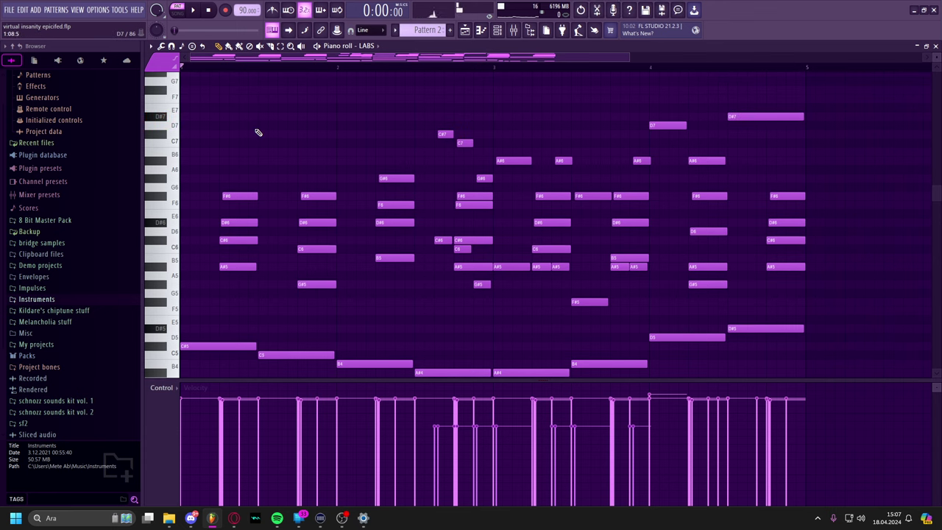
scroll(252, 84, down, 2)
key(space)
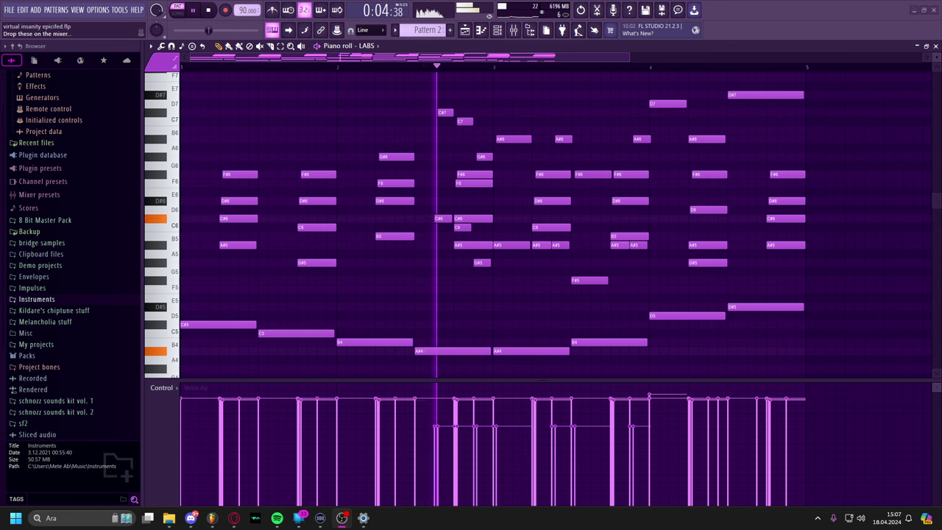
drag(663, 134, 575, 156)
drag(639, 177, 587, 202)
scroll(586, 201, down, 3)
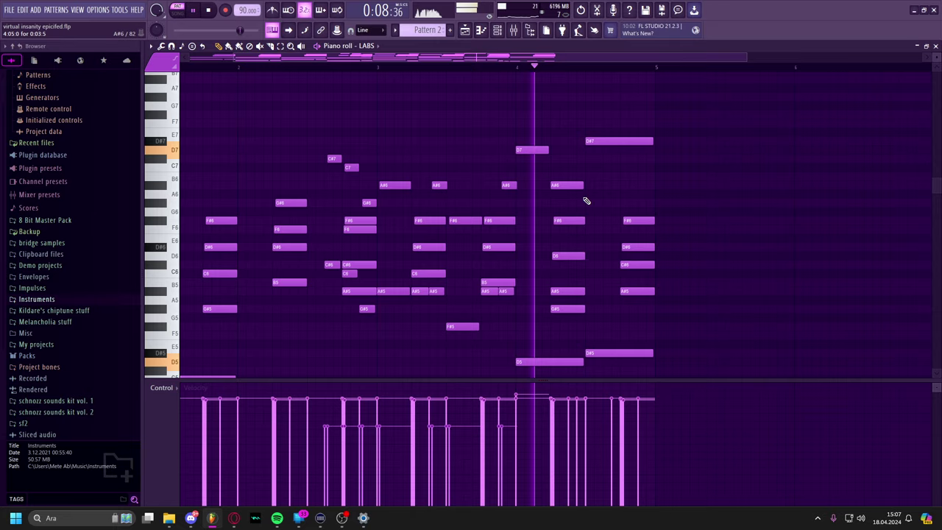
scroll(591, 212, down, 10)
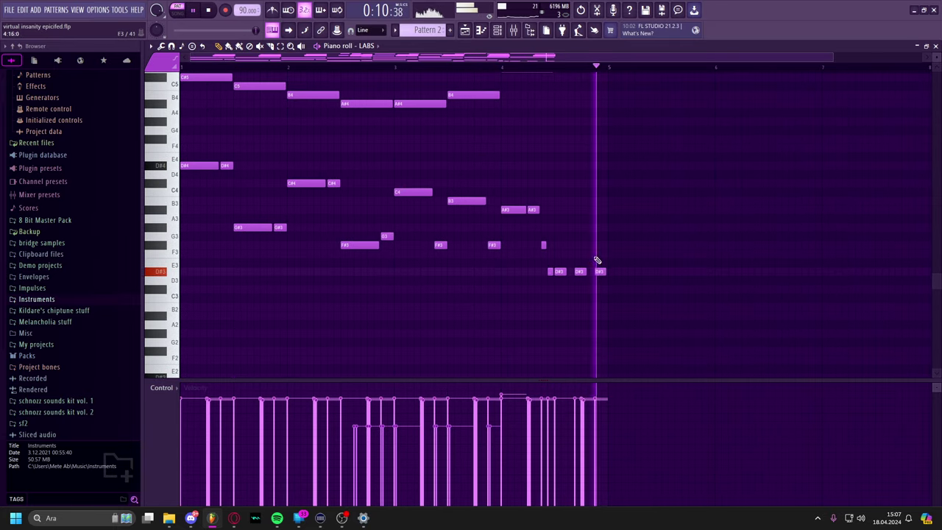
key(space)
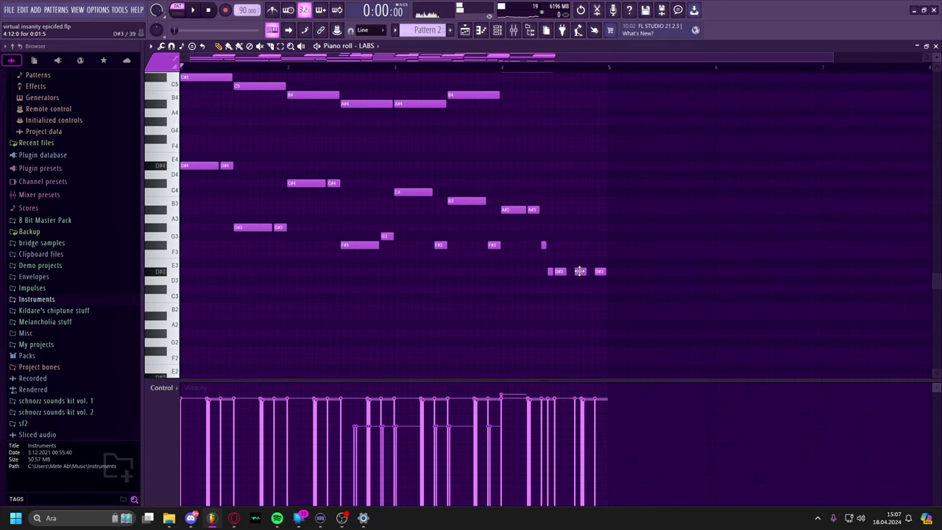
click(579, 271)
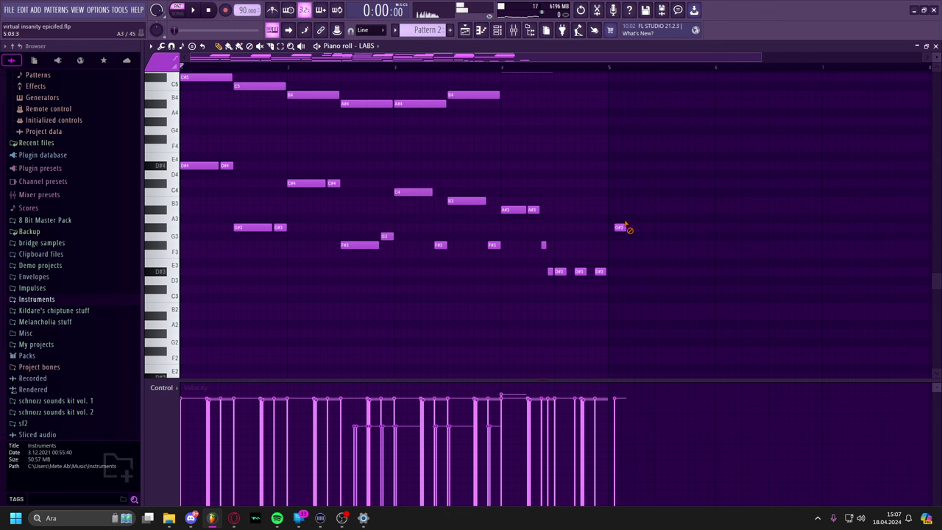
Return to the playlist's intro section, place the playhead midway through bar 6 and select Pattern 5 on Track 7.
key(F5)
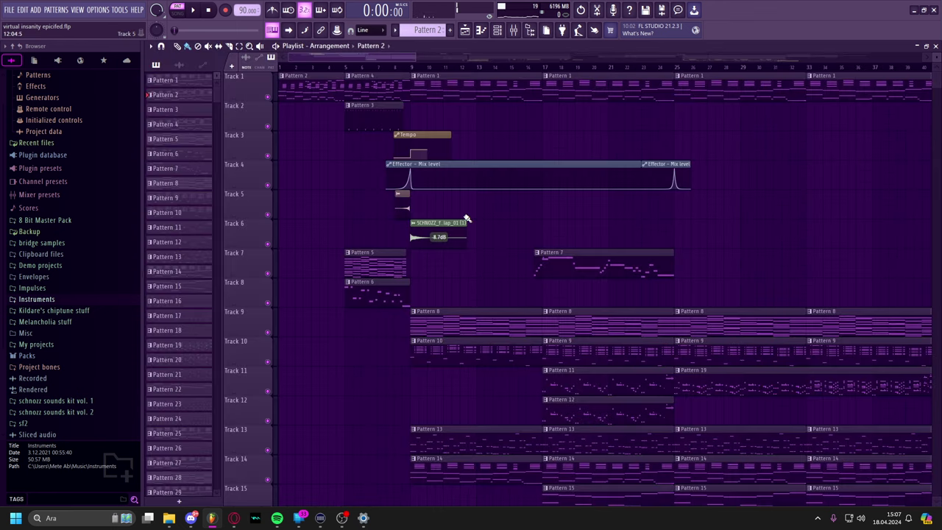
drag(466, 217, 475, 214)
scroll(376, 223, up, 3)
drag(580, 173, 618, 178)
drag(378, 68, 404, 206)
click(378, 267)
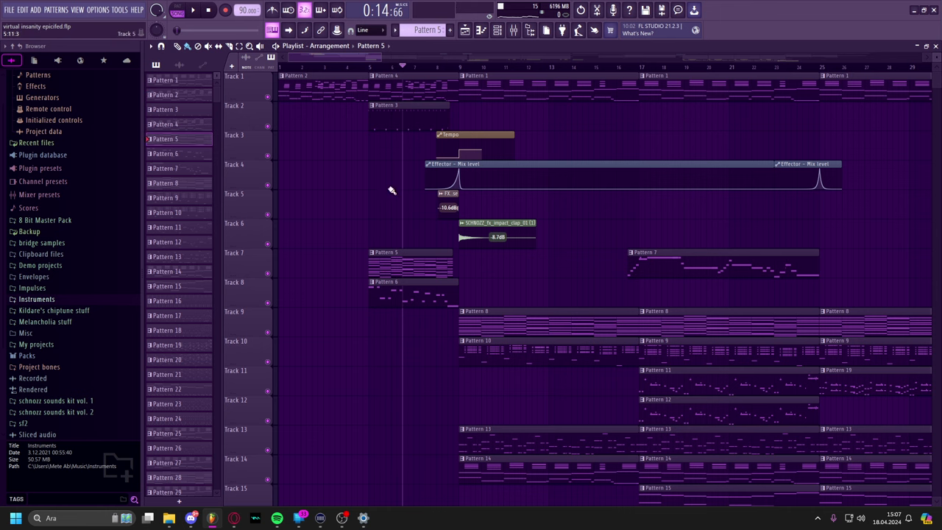
Open Pattern 3 and inspect the LABS percussion instruments on its LABS #2 and LABS #4 channels.
double_click(394, 121)
click(497, 31)
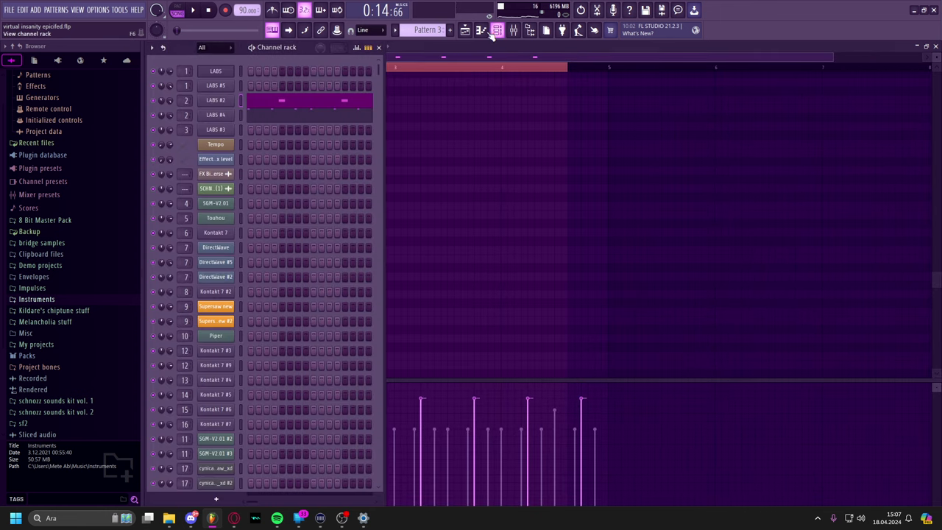
click(233, 105)
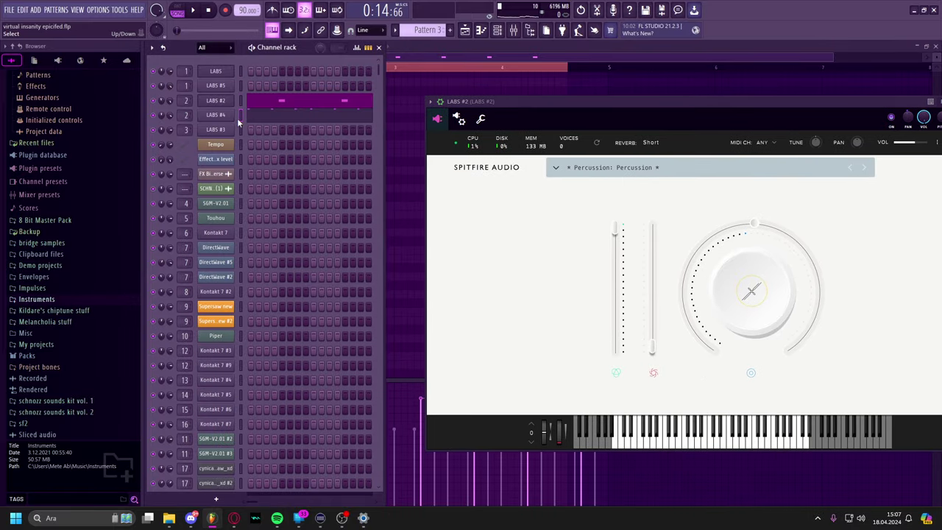
click(237, 118)
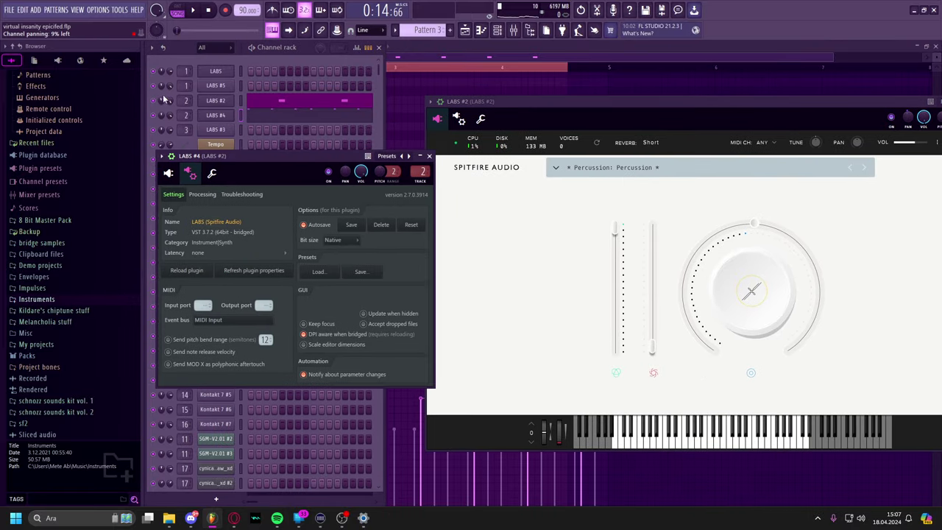
click(170, 173)
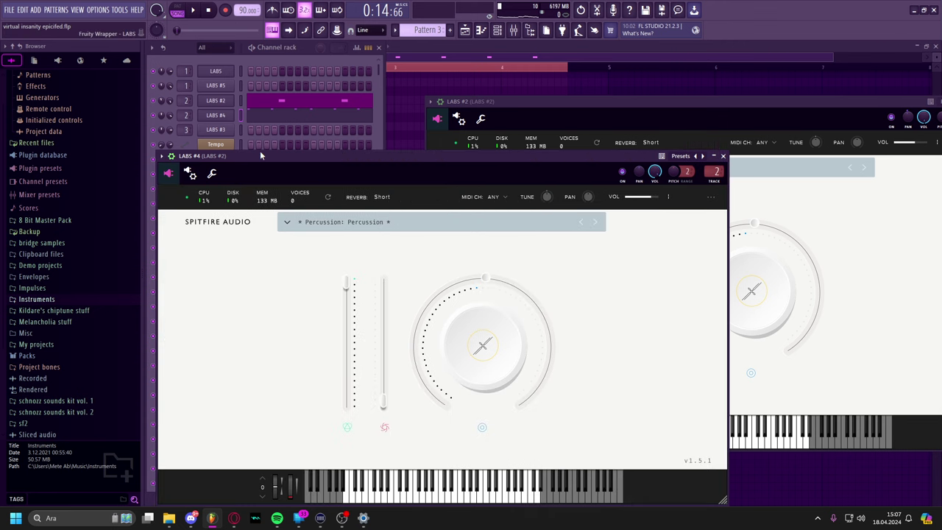
drag(260, 155, 257, 143)
click(722, 145)
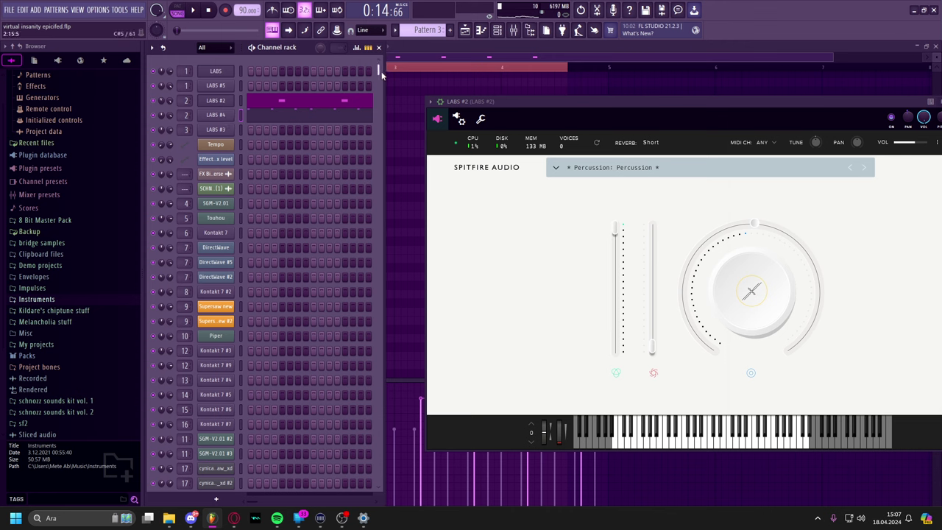
Look through the full channel list down to its last channels, and close the LABS #2 instrument window.
drag(381, 73, 352, 492)
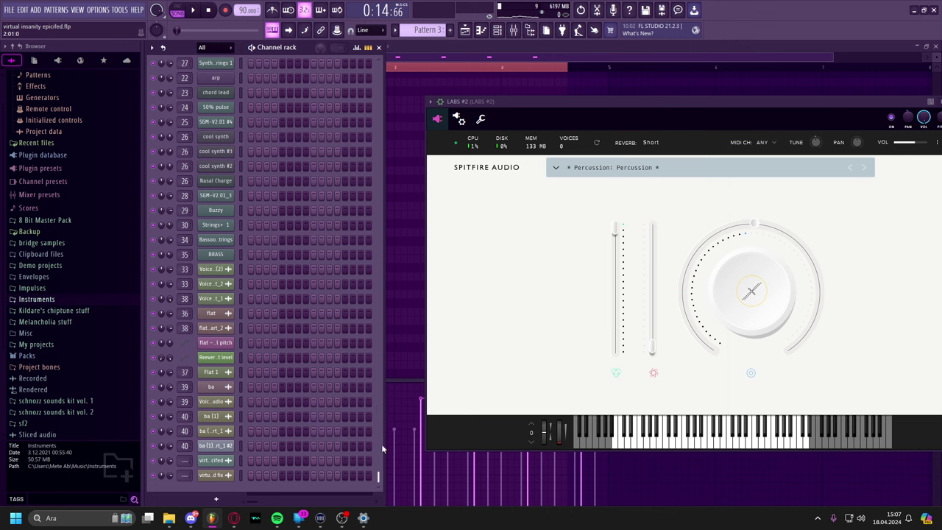
drag(381, 445, 377, 48)
drag(883, 103, 729, 114)
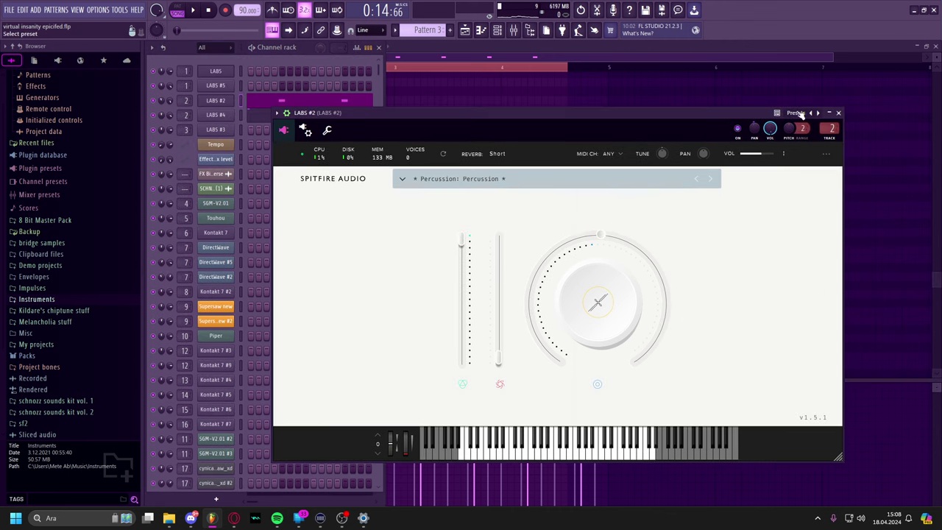
click(839, 113)
Play Pattern 3 in the piano roll while viewing its A5 percussion notes, and stop playback.
key(F7)
key(space)
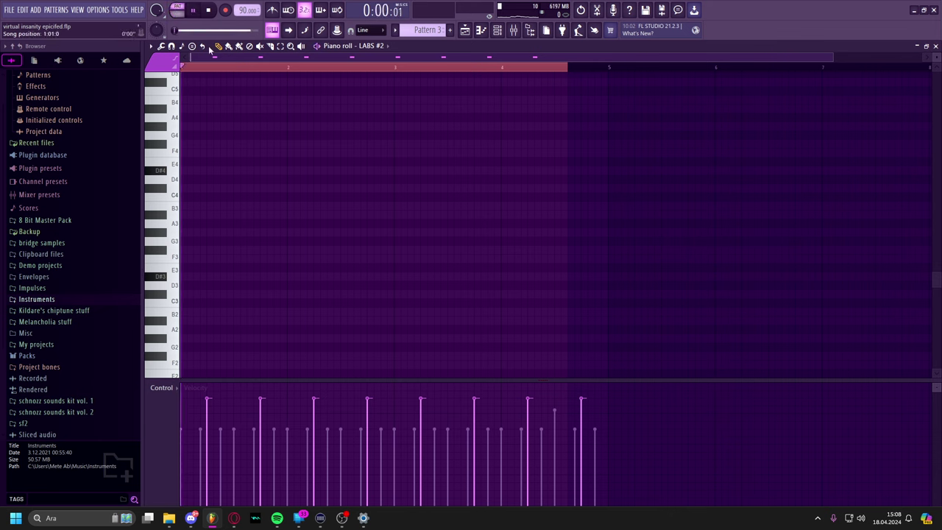
scroll(324, 300, up, 5)
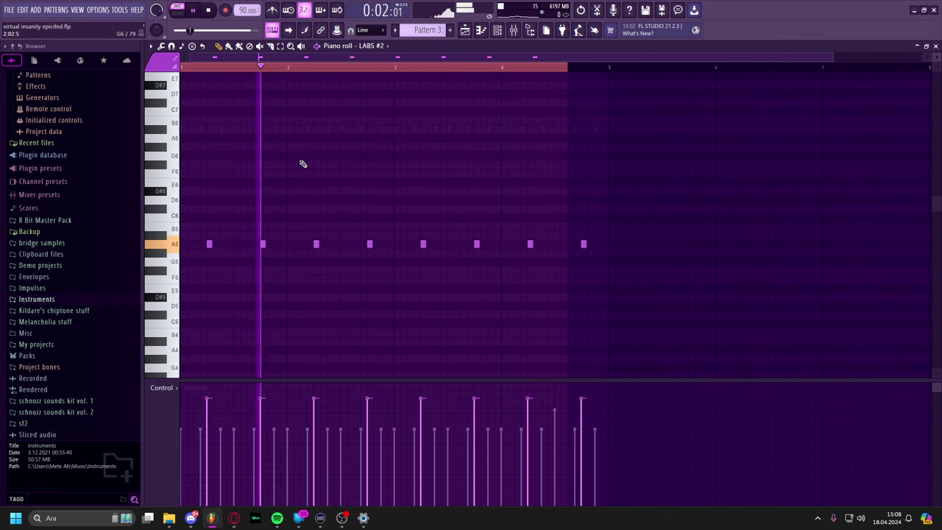
key(space)
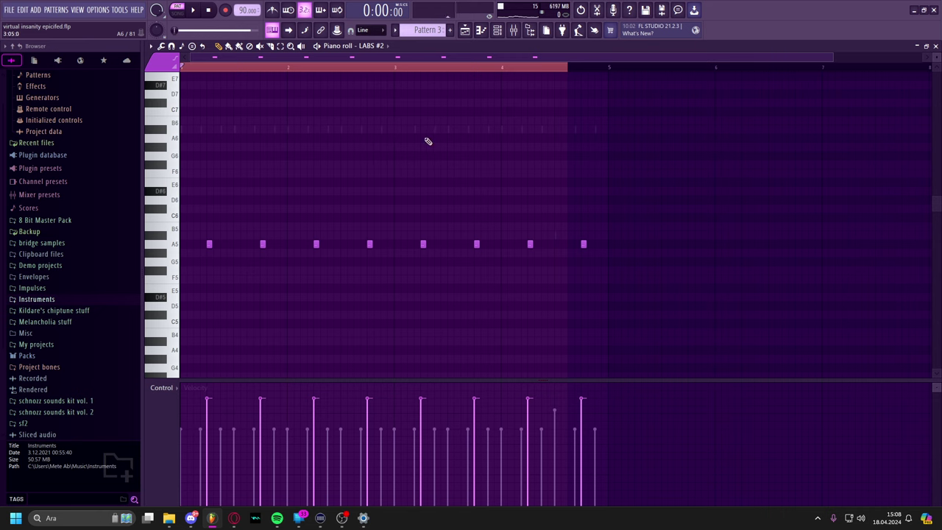
Open Pattern 5 from Track 7 and inspect its LABS #3 instrument with the Micahs Choir: Warp Fracture preset.
key(F7)
key(F6)
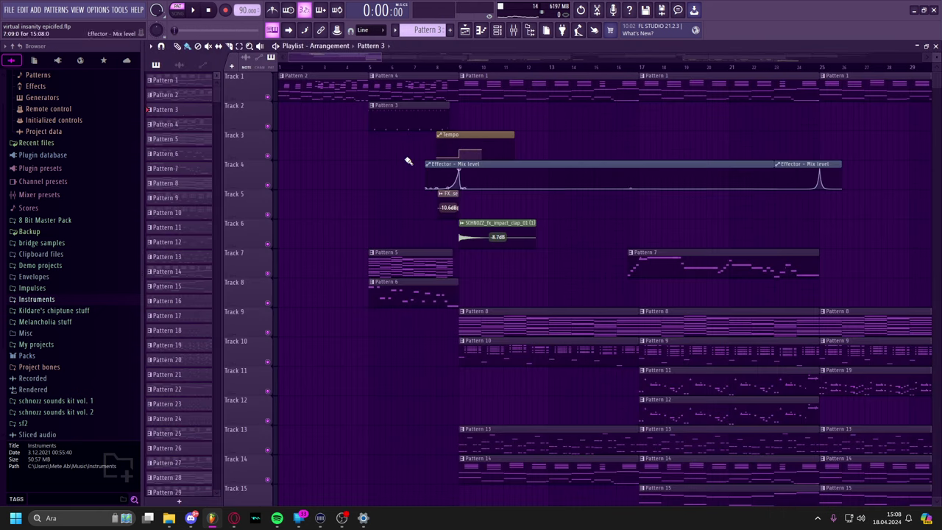
double_click(413, 262)
key(F6)
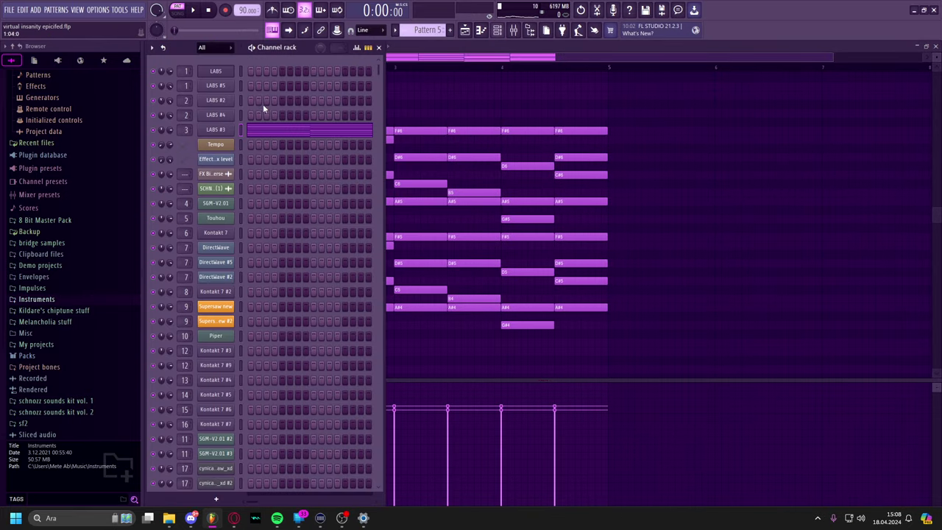
click(220, 130)
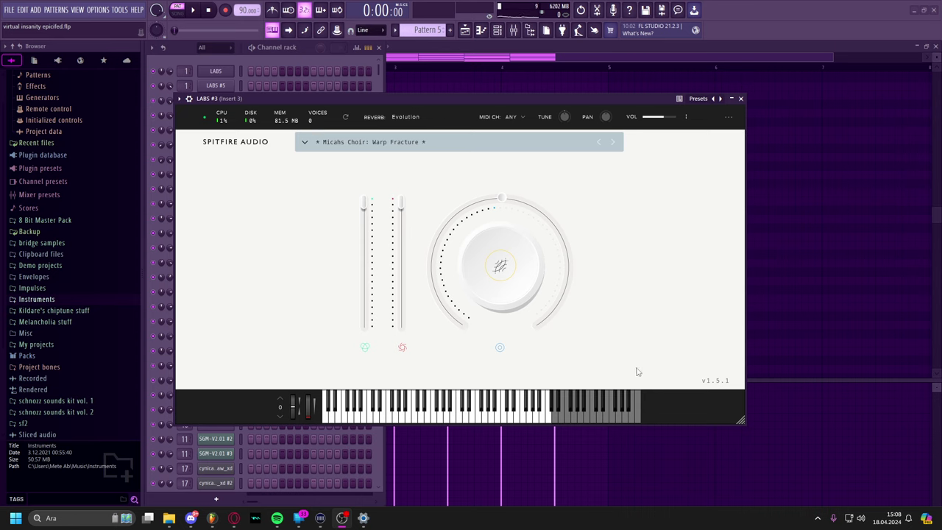
click(482, 417)
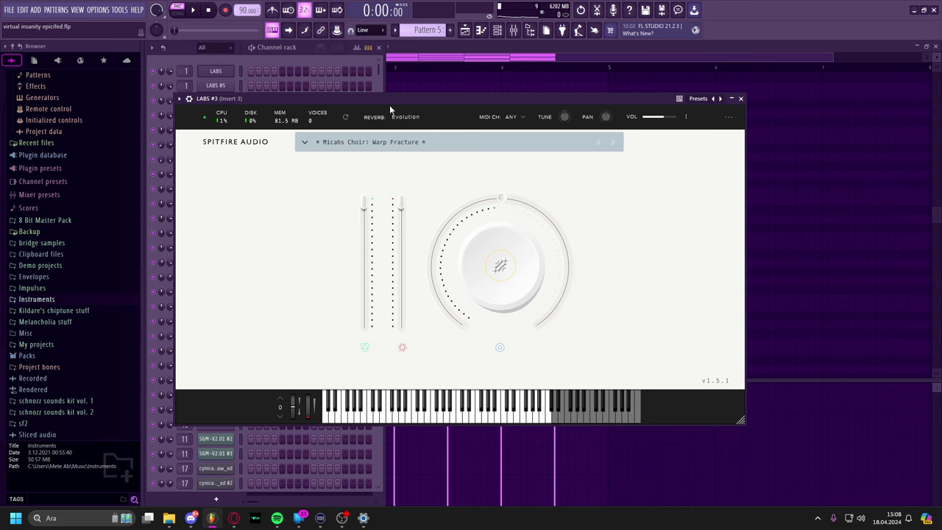
drag(422, 415, 462, 417)
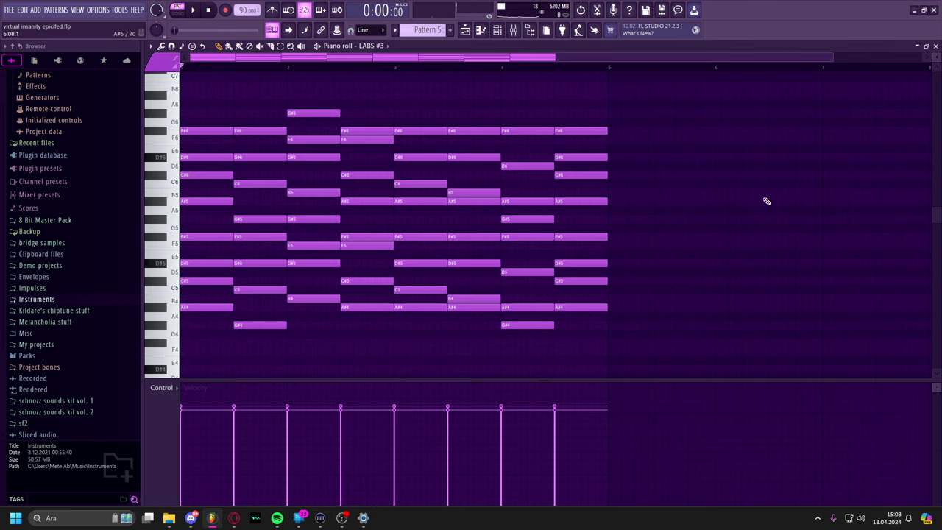
Play Pattern 5's stacked choir chords in the piano roll.
key(F7)
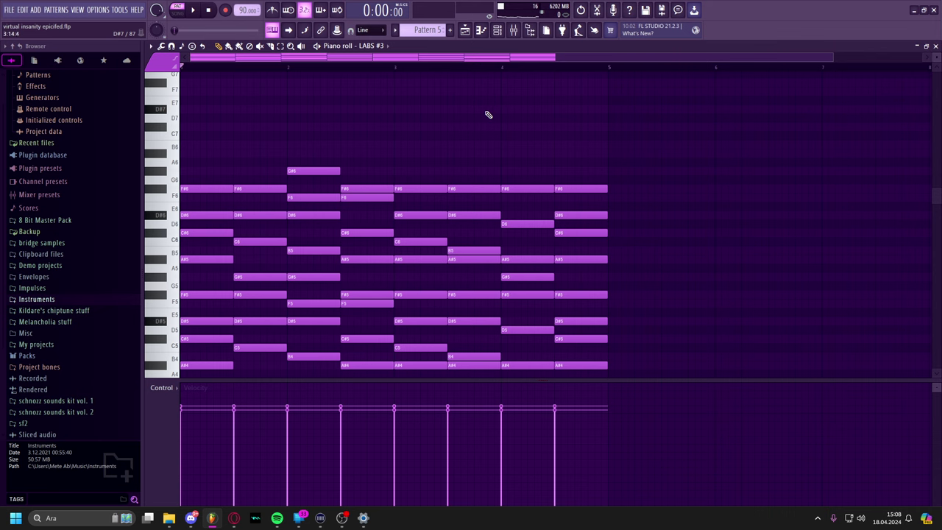
key(space)
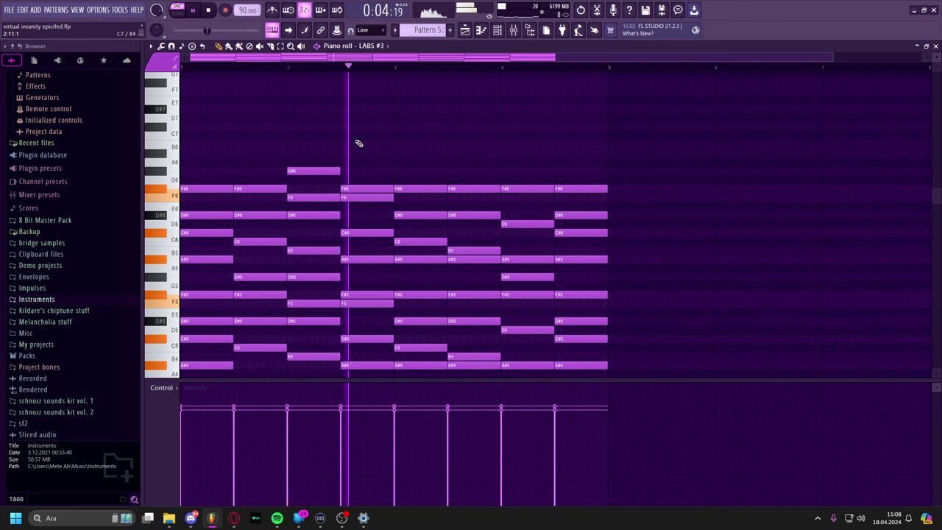
scroll(371, 111, down, 3)
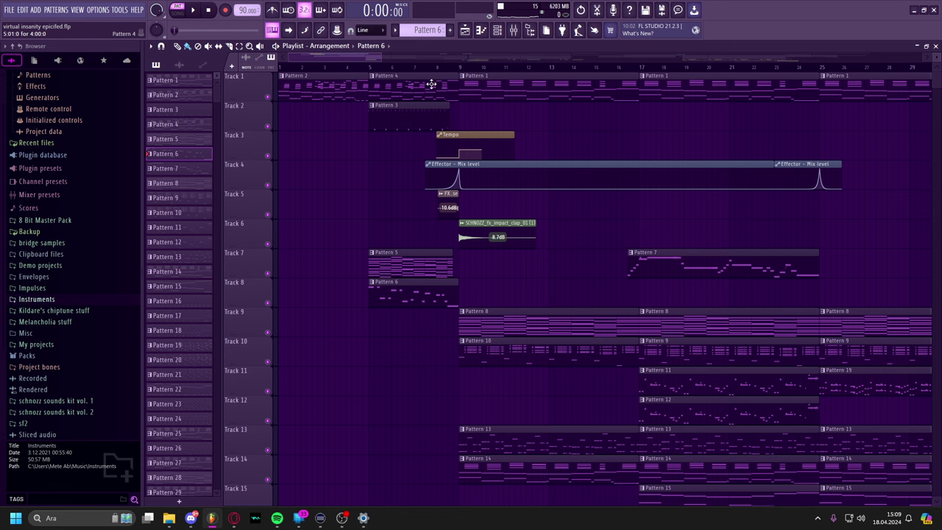
Compare the bass notes of Pattern 6 with the low LABS notes of Pattern 4 in the piano roll.
double_click(423, 285)
scroll(658, 113, down, 5)
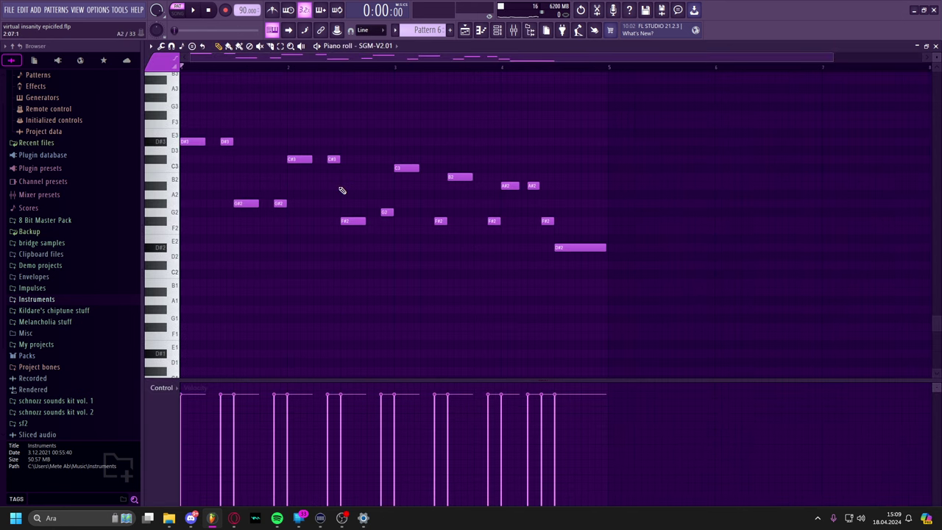
key(Escape)
double_click(415, 99)
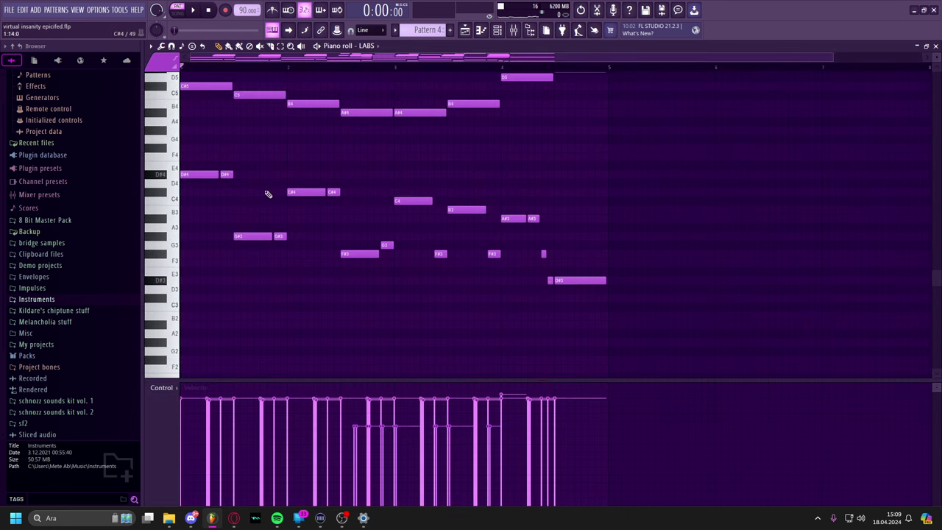
key(F7)
double_click(418, 289)
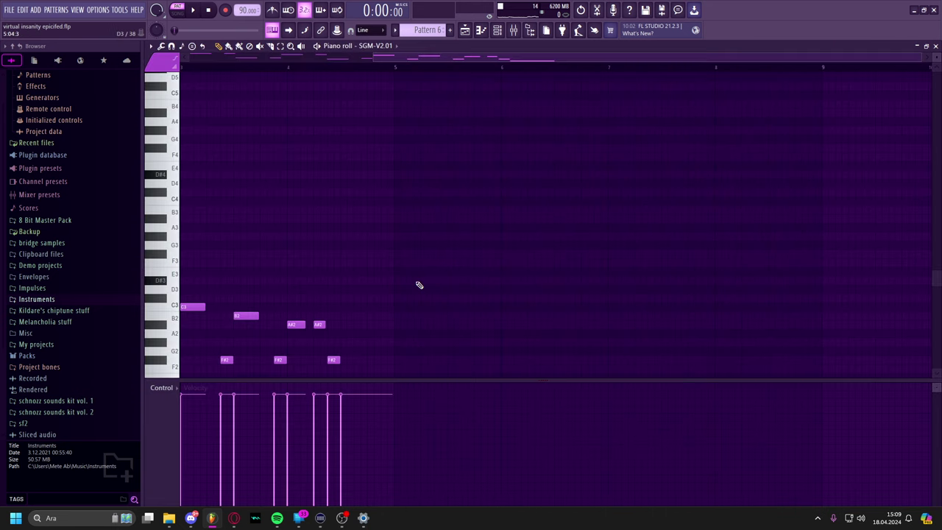
scroll(486, 177, down, 5)
key(F7)
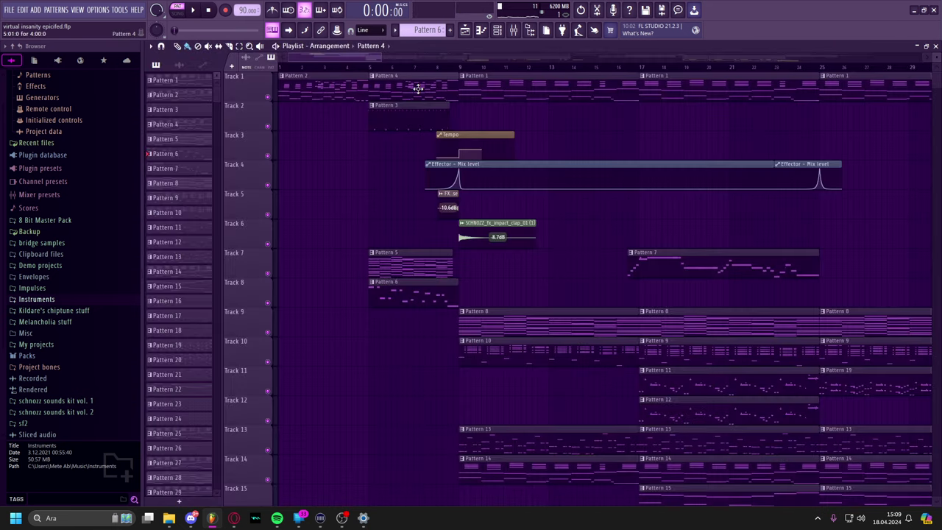
Look over Pattern 4's low notes again, open Pattern 2 from Track 1 and return to the playlist.
double_click(417, 89)
drag(418, 91, 583, 276)
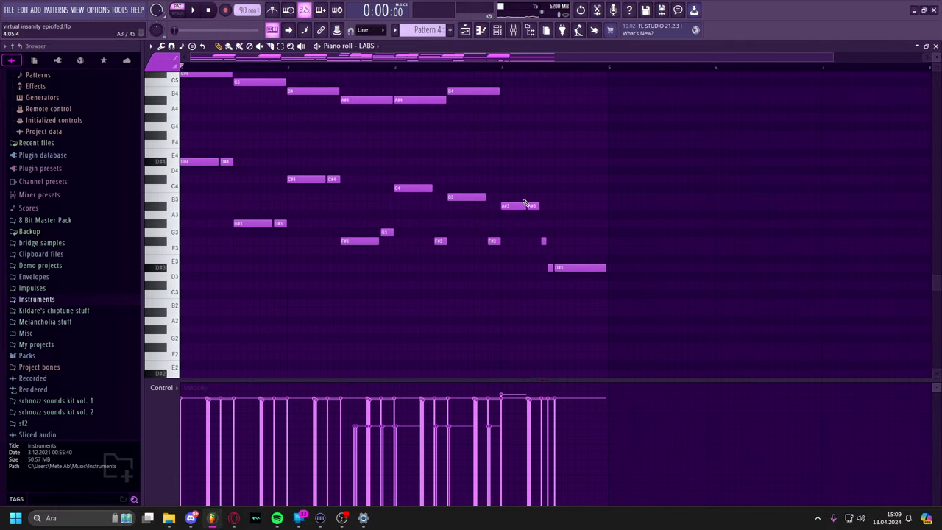
key(F7)
double_click(347, 84)
drag(437, 132, 476, 162)
key(F7)
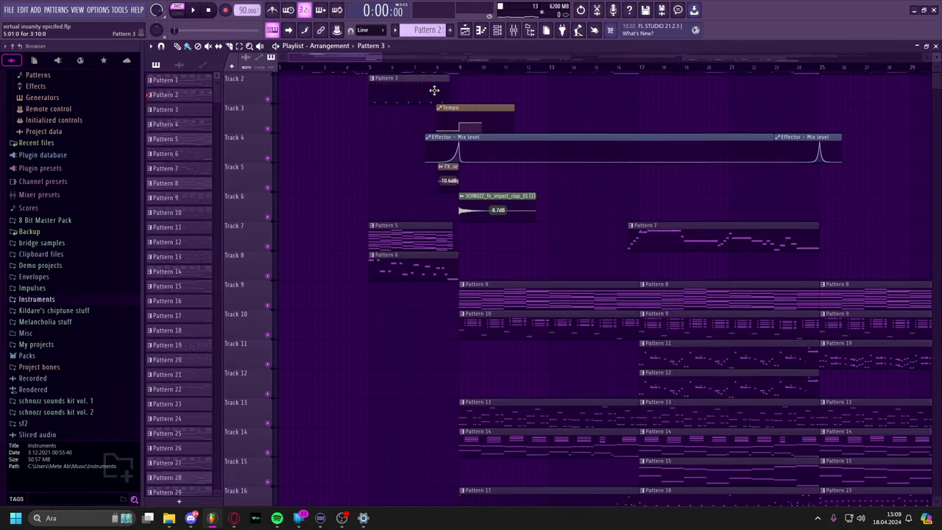
Reopen Pattern 4 from Track 1, look over its low notes in bars 3 and 4, and return to the playlist.
double_click(434, 90)
key(F7)
scroll(475, 213, up, 1)
double_click(420, 93)
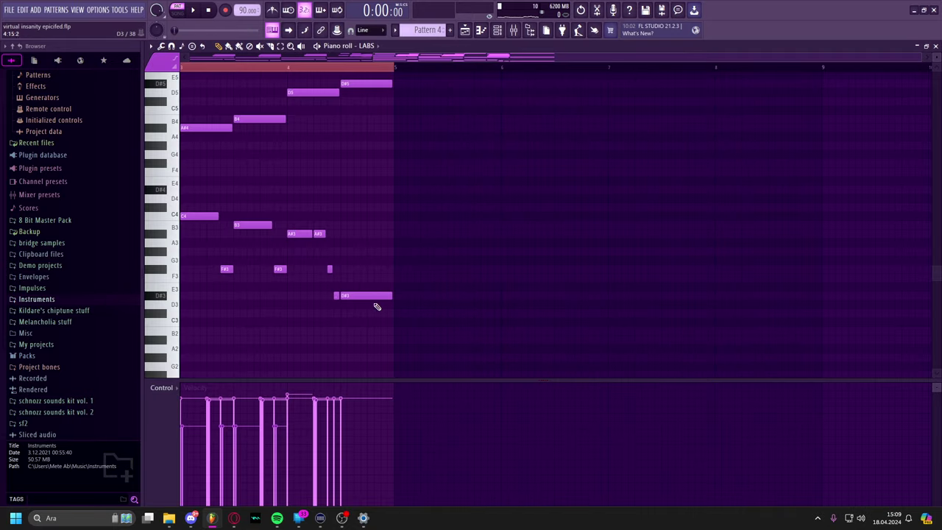
scroll(508, 218, down, 1)
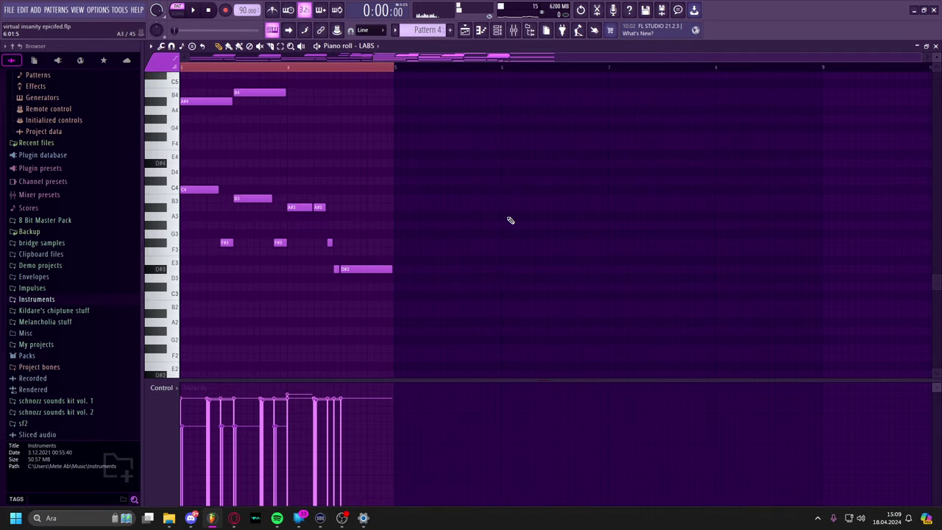
key(F7)
drag(540, 241, 588, 249)
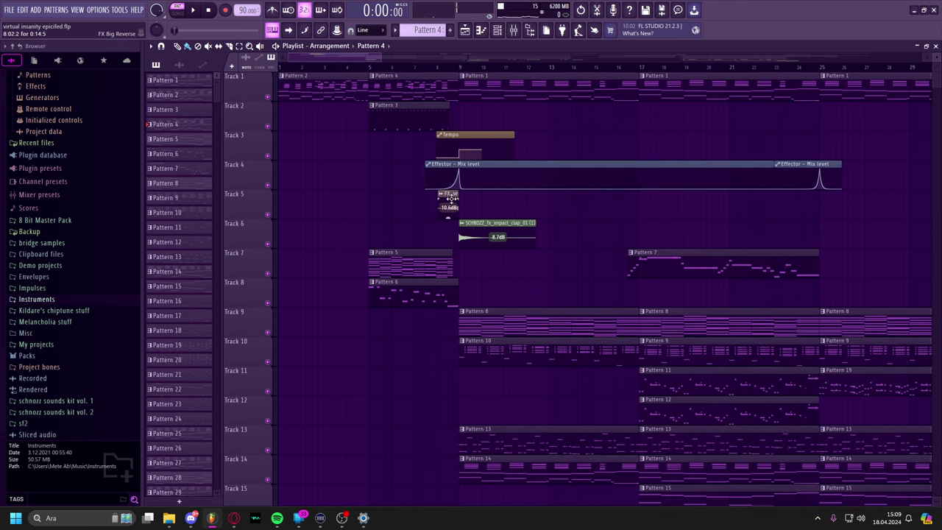
scroll(442, 250, down, 1)
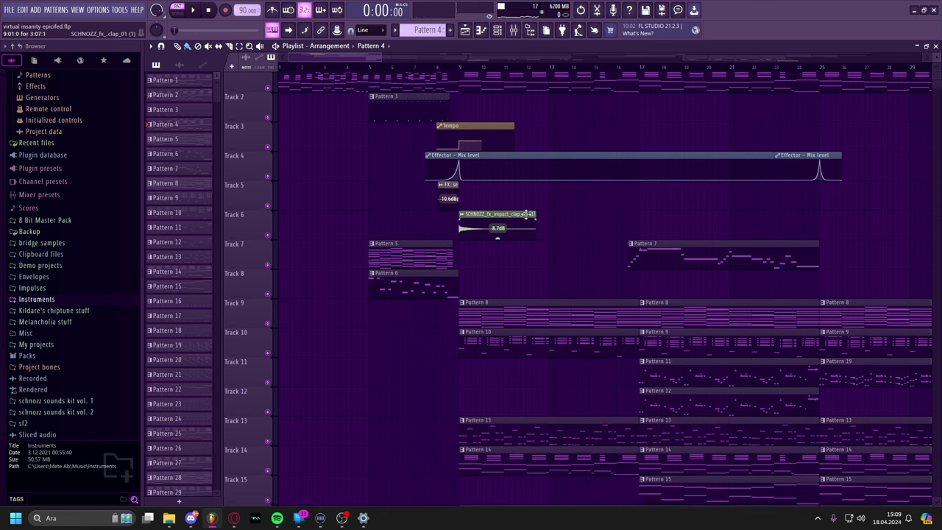
Open Pattern 6 from Track 8, play its SGM-V2.01 bass line in the piano roll and stop playback.
double_click(382, 290)
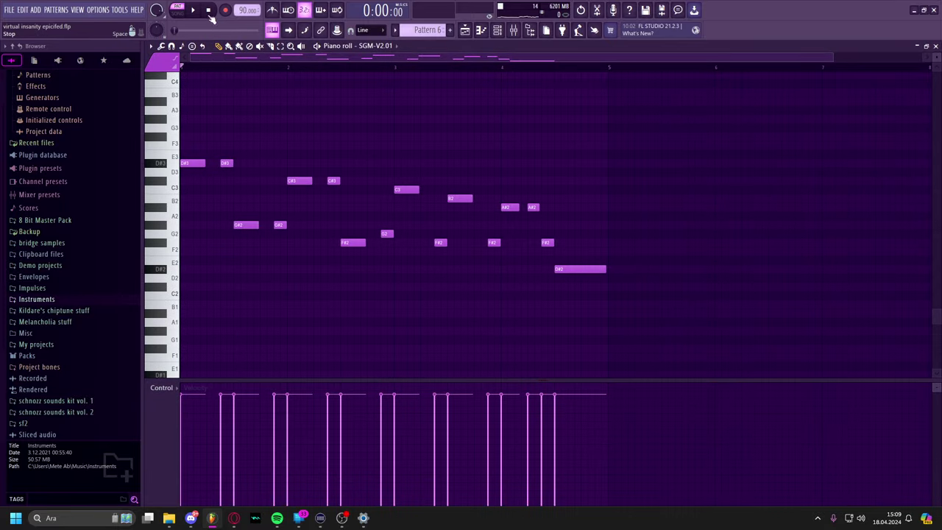
scroll(311, 118, up, 1)
key(space)
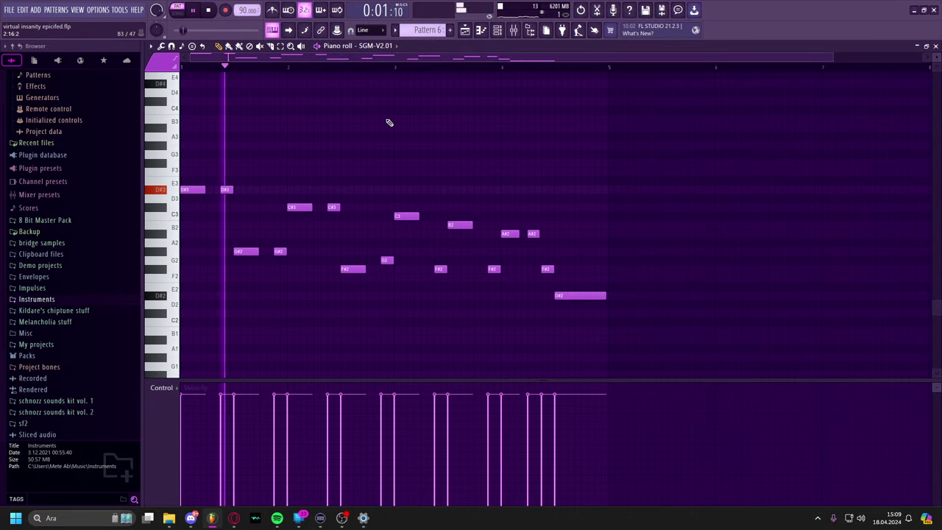
click(374, 46)
click(356, 295)
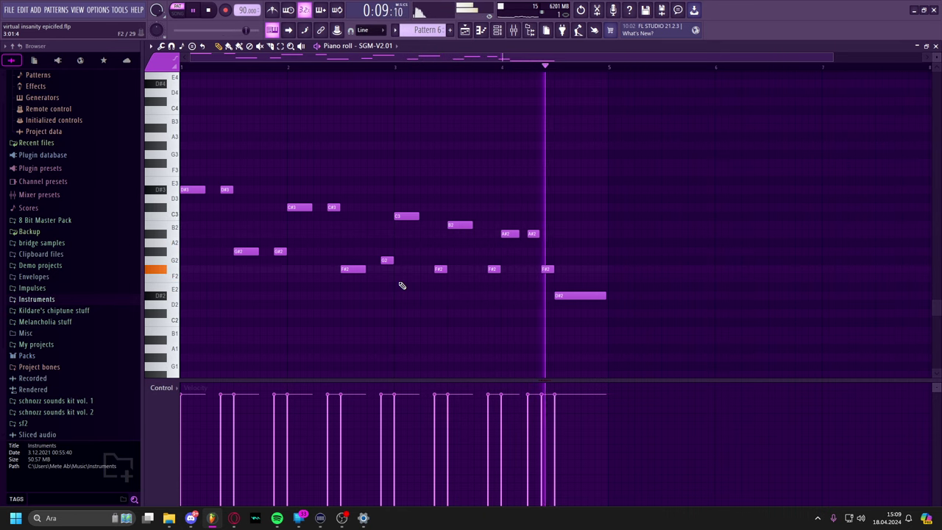
key(space)
Return to the playlist, play the arrangement from the beginning in song mode and open the mixer.
key(F5)
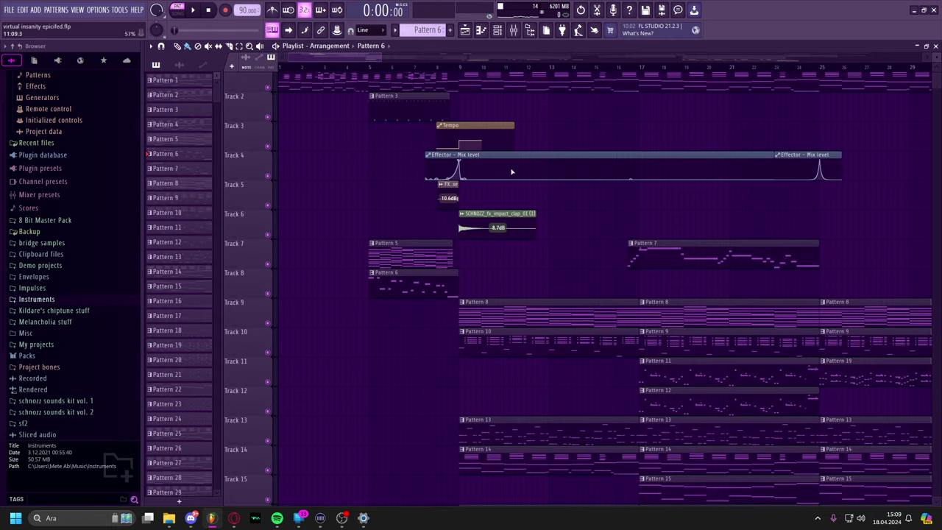
scroll(437, 86, up, 1)
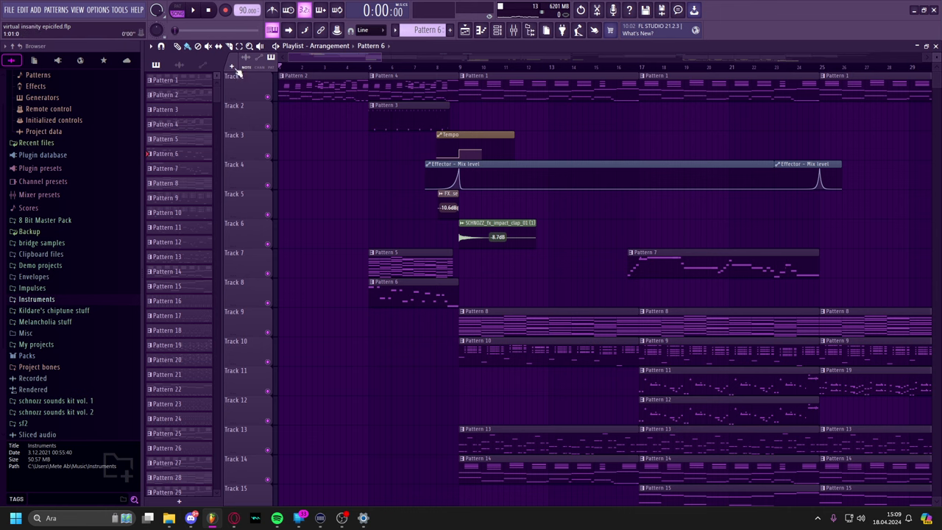
key(space)
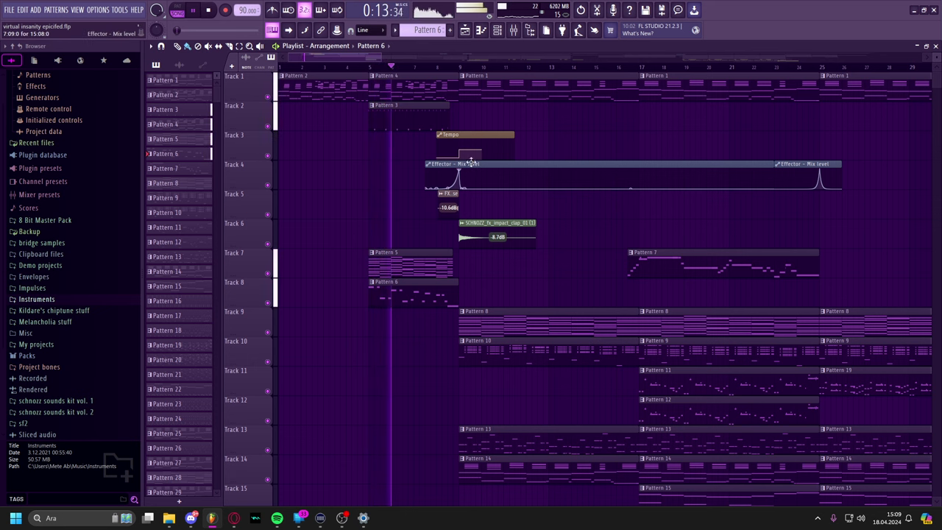
click(513, 29)
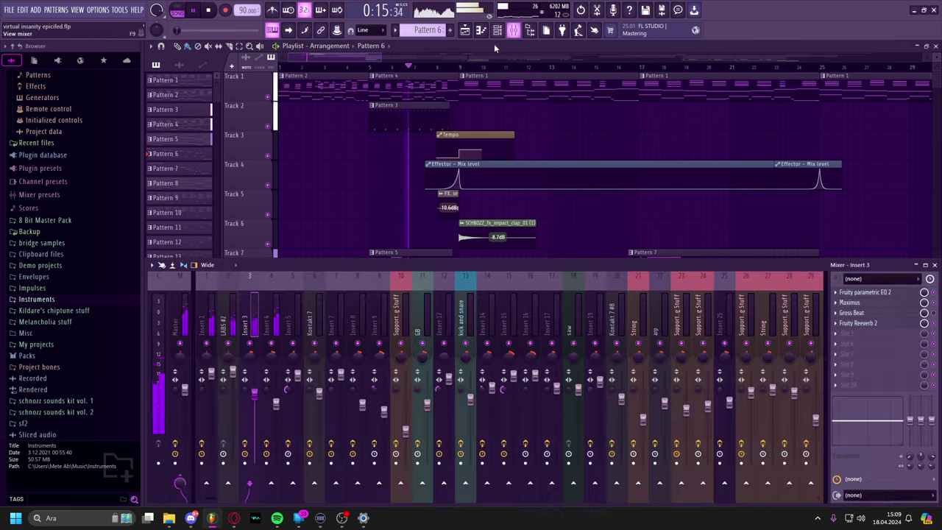
Close the mixer, stop playback and look over Pattern 4's notes from Track 1 in the piano roll.
key(F9)
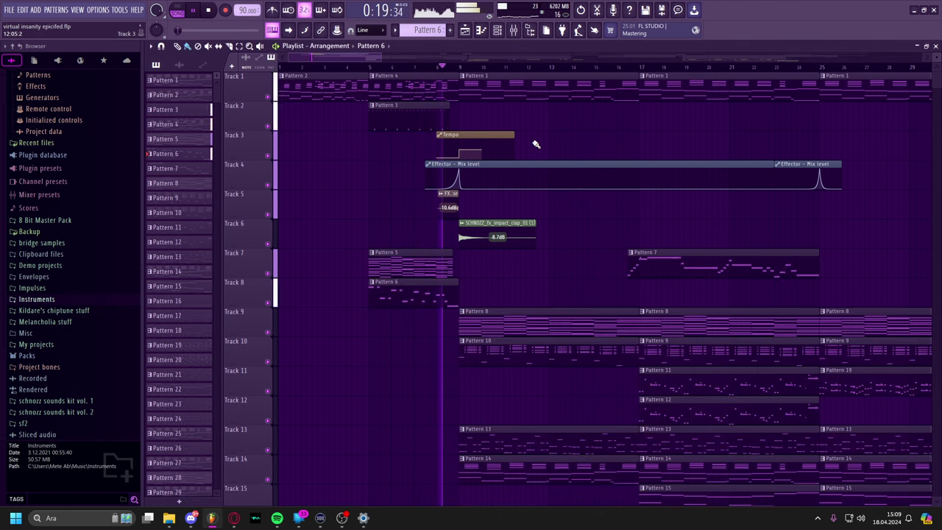
key(space)
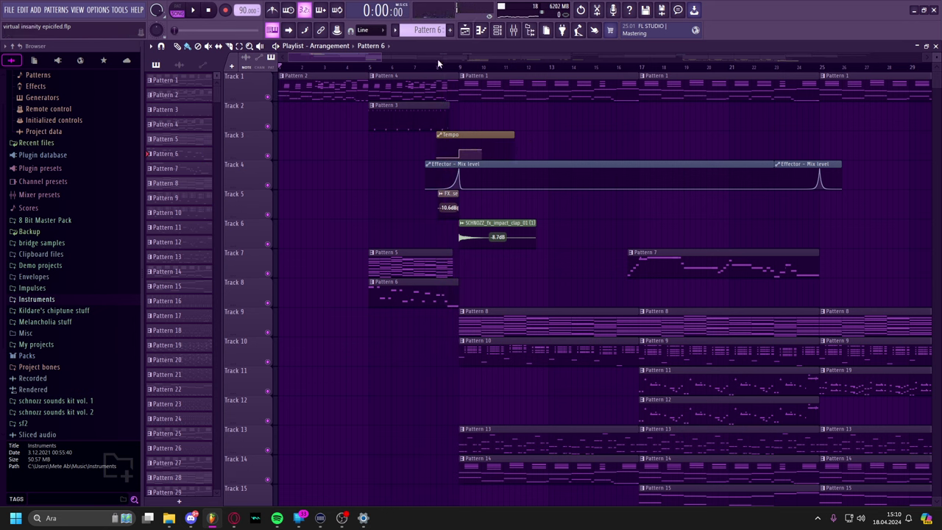
drag(438, 67, 443, 69)
double_click(443, 84)
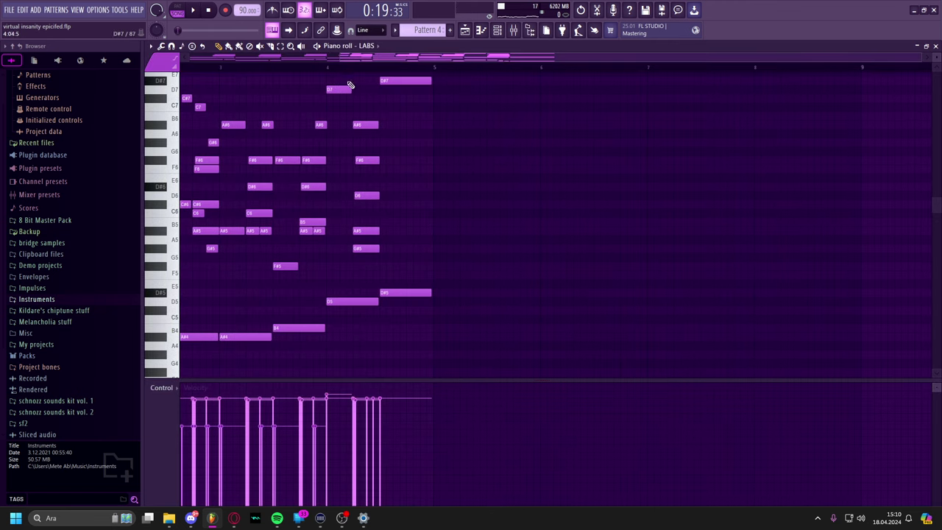
scroll(415, 283, down, 5)
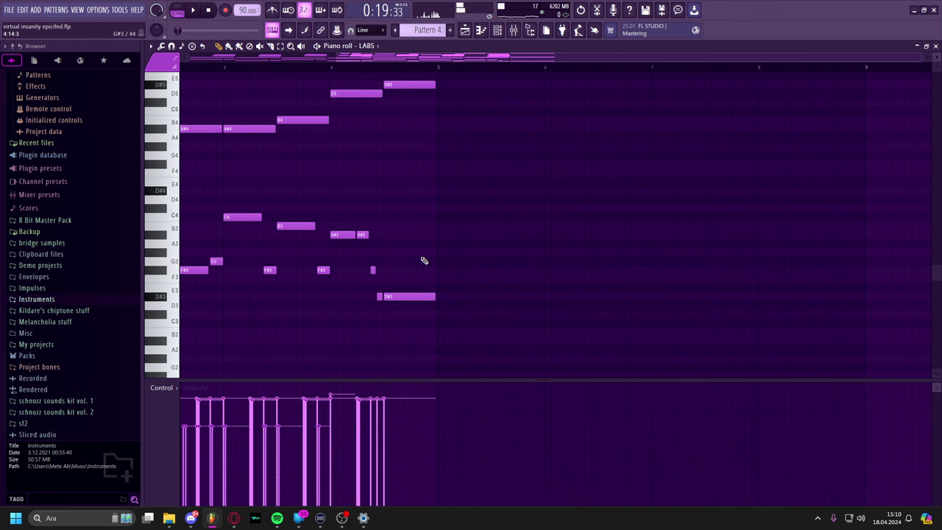
scroll(410, 296, up, 8)
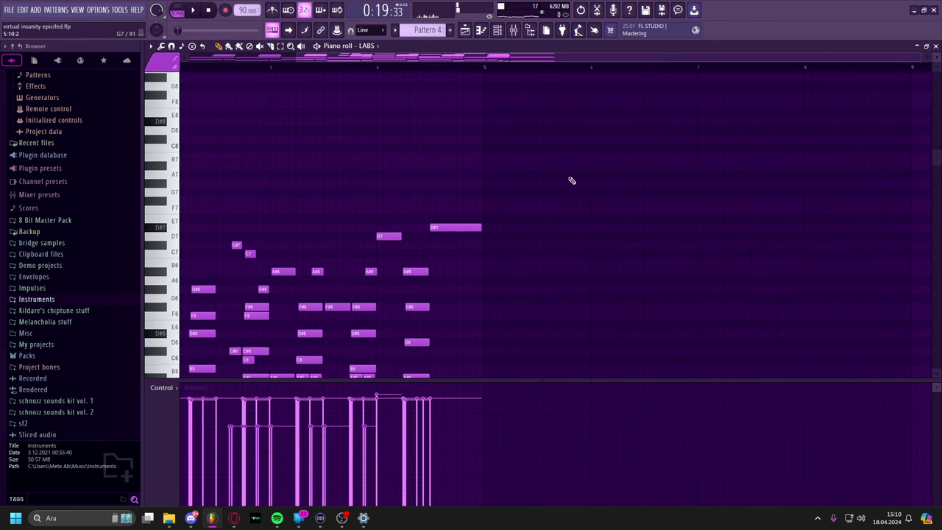
key(Escape)
Examine the Effector - Mix level automation on Track 4 and the Effector plugin on the Master mixer track, closing both afterward.
double_click(468, 163)
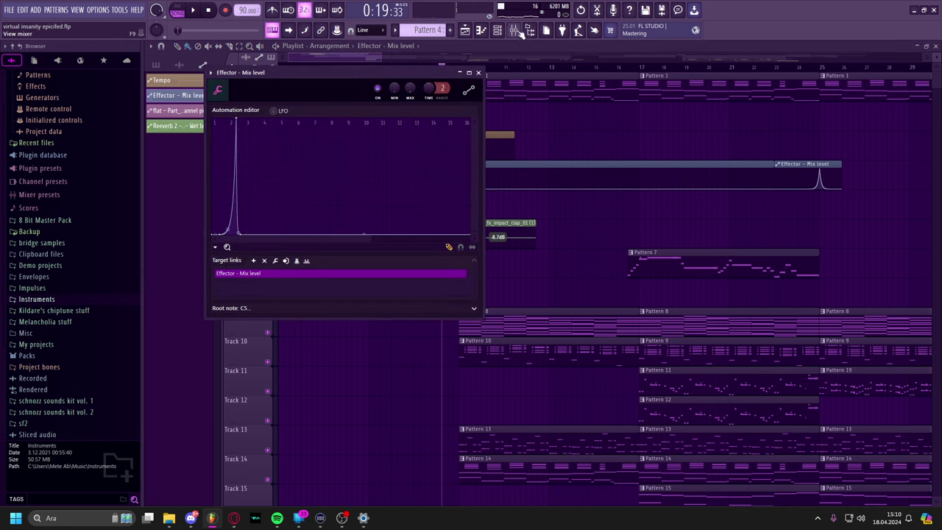
key(F9)
click(183, 310)
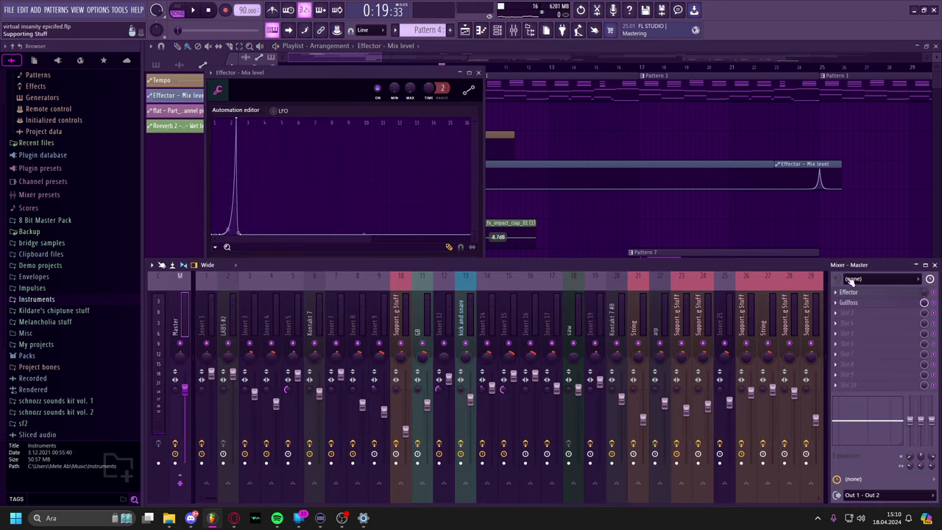
click(872, 295)
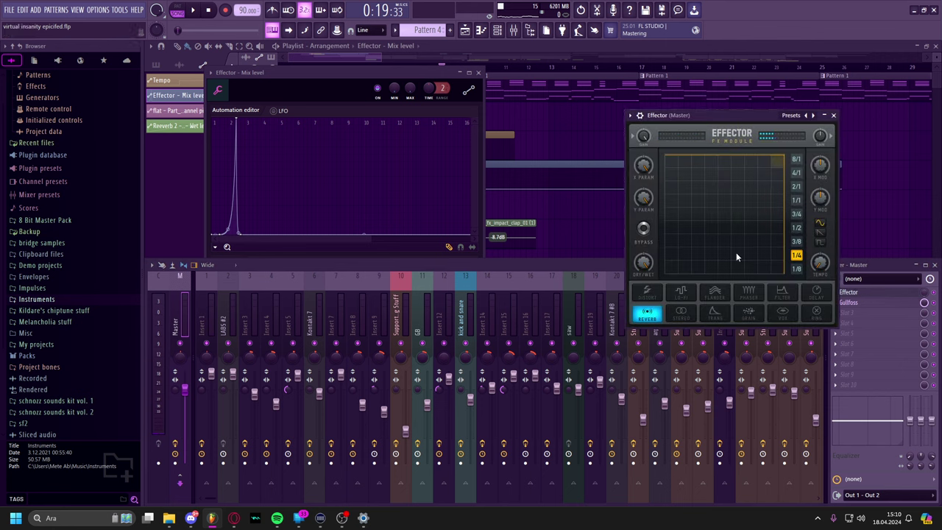
click(834, 116)
click(478, 73)
key(F9)
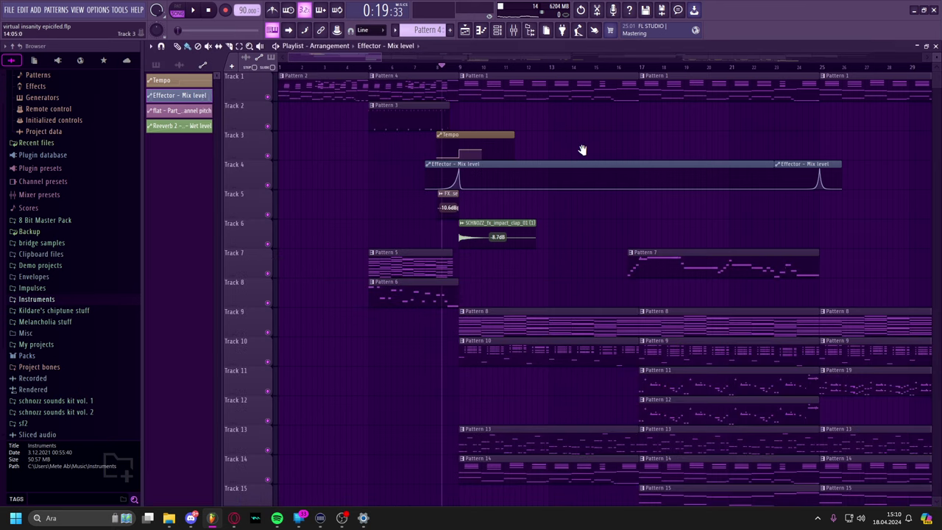
Check the FX Big Reverse clip's settings on Track 5 and place the playhead at the start of the Effector automation clip.
double_click(447, 194)
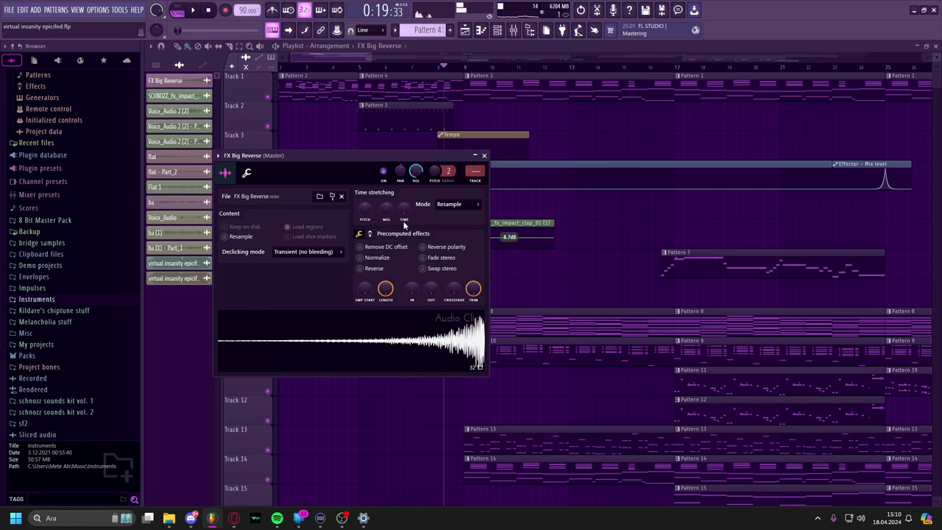
click(484, 156)
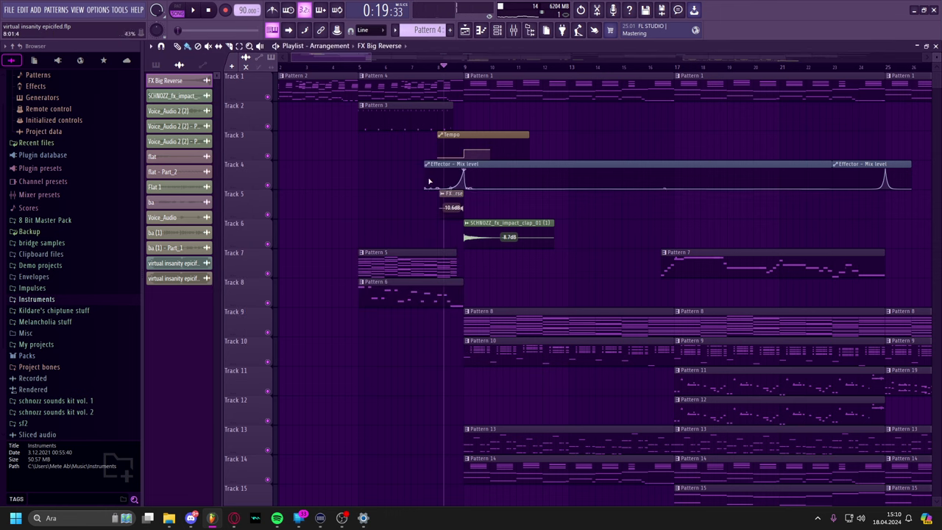
click(417, 74)
click(425, 67)
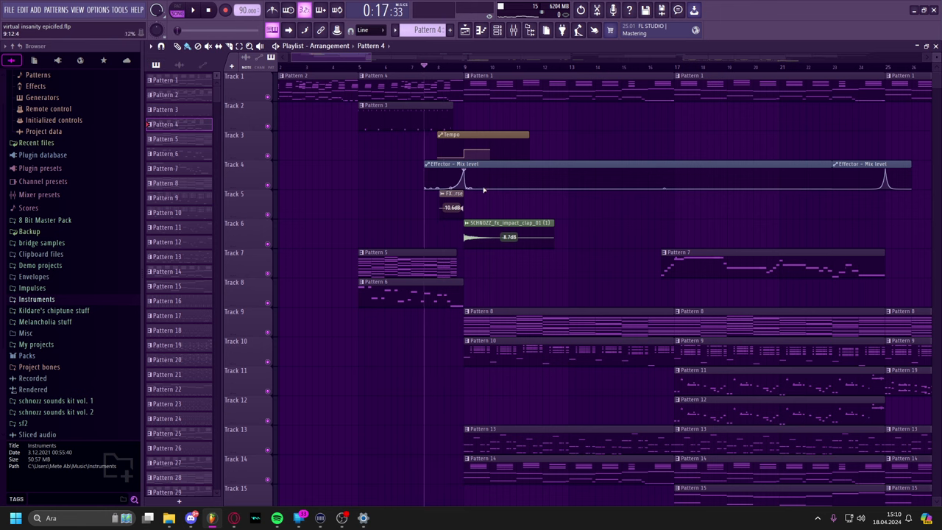
Play the arrangement from bar 9 and stop playback after a few bars.
scroll(450, 180, up, 1)
scroll(439, 180, up, 1)
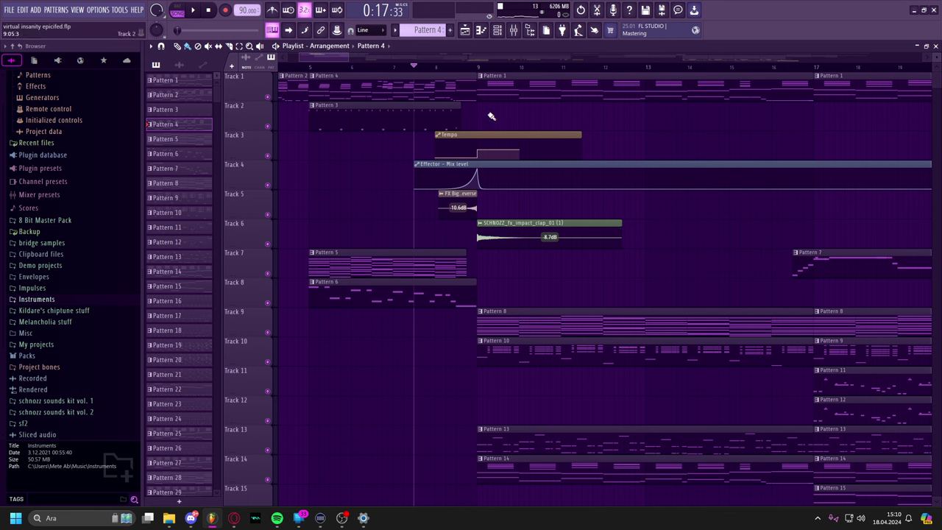
click(478, 68)
key(space)
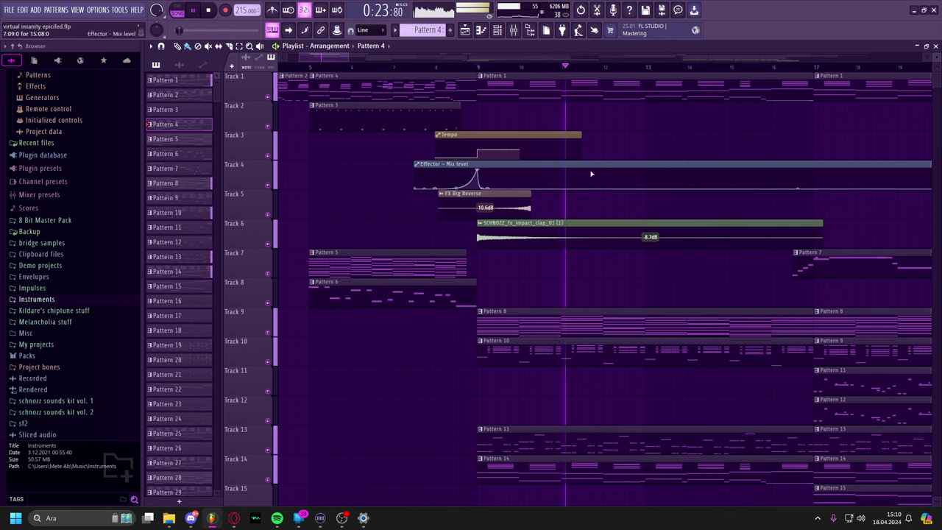
scroll(366, 67, down, 3)
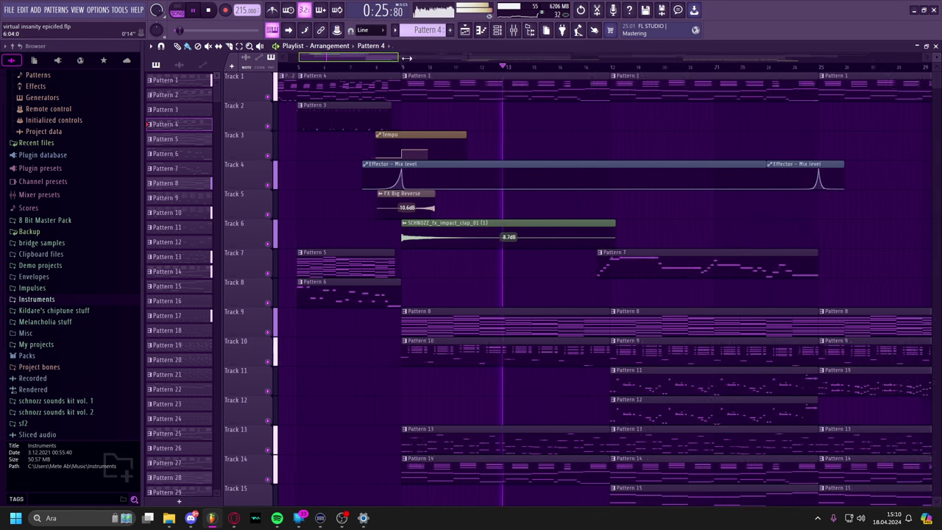
key(space)
Switch the playlist to Arrangement_3, play its rendered audio clip briefly and stop.
click(344, 52)
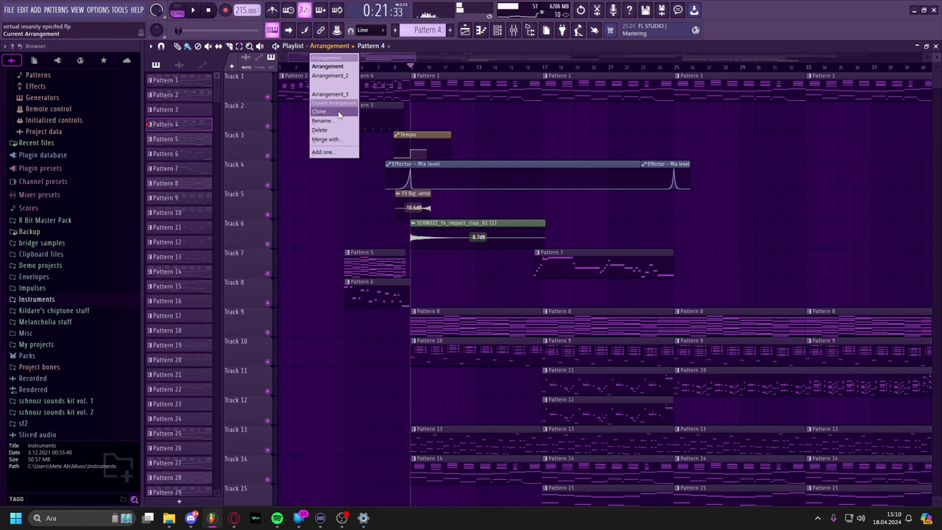
click(335, 95)
key(space)
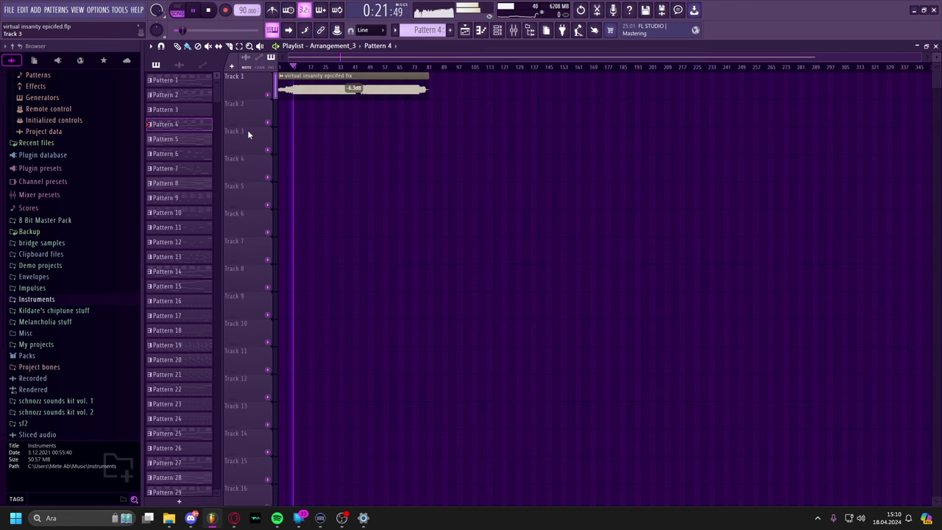
key(space)
scroll(272, 124, up, 4)
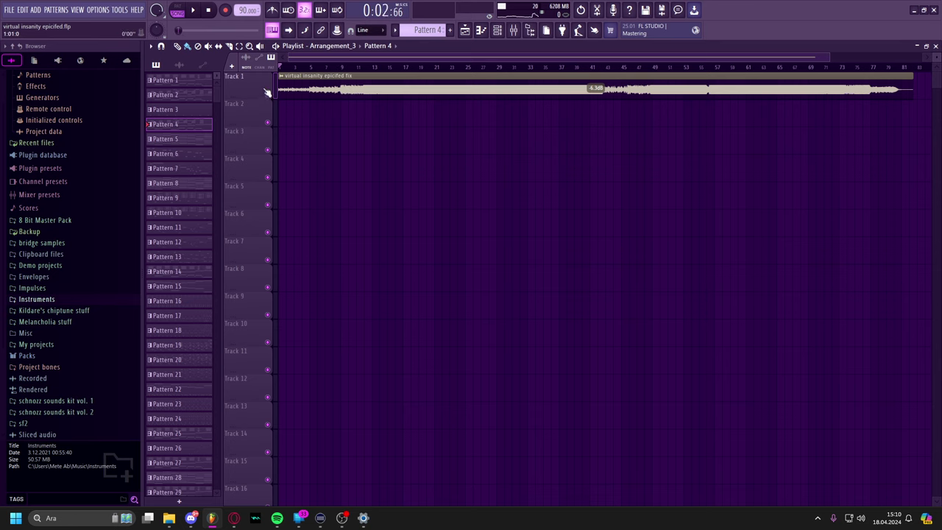
Move the playhead through Arrangement_3 bar by bar to bar 9, removing the stray Pattern 4 clip placed on Track 5.
key(KP_Multiply)
key(KP_Multiply)
key(KP_Multiply)
key(KP_Multiply)
key(KP_Multiply)
key(KP_Multiply)
key(KP_Multiply)
key(KP_Multiply)
key(KP_Multiply)
key(KP_Divide)
key(KP_Divide)
key(KP_Divide)
key(KP_Divide)
key(KP_Multiply)
key(KP_Multiply)
key(KP_Multiply)
key(KP_Divide)
click(546, 208)
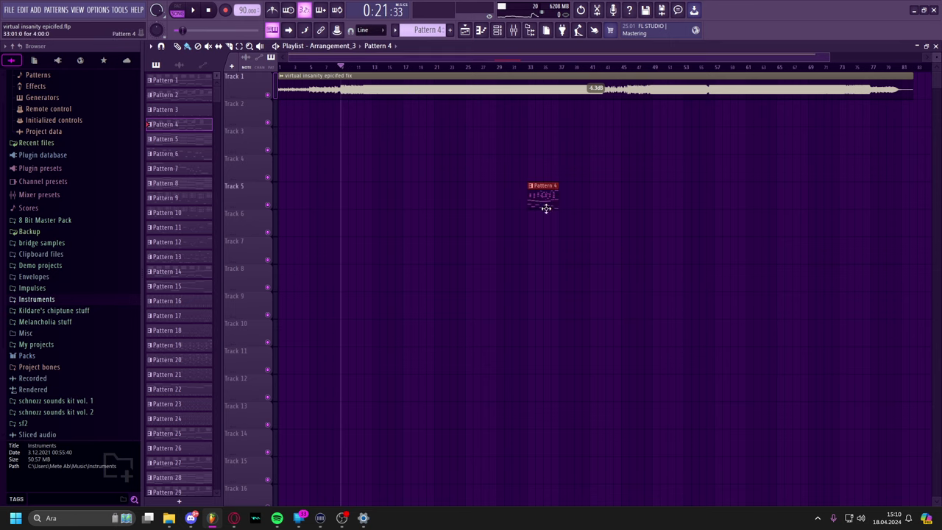
right_click(530, 206)
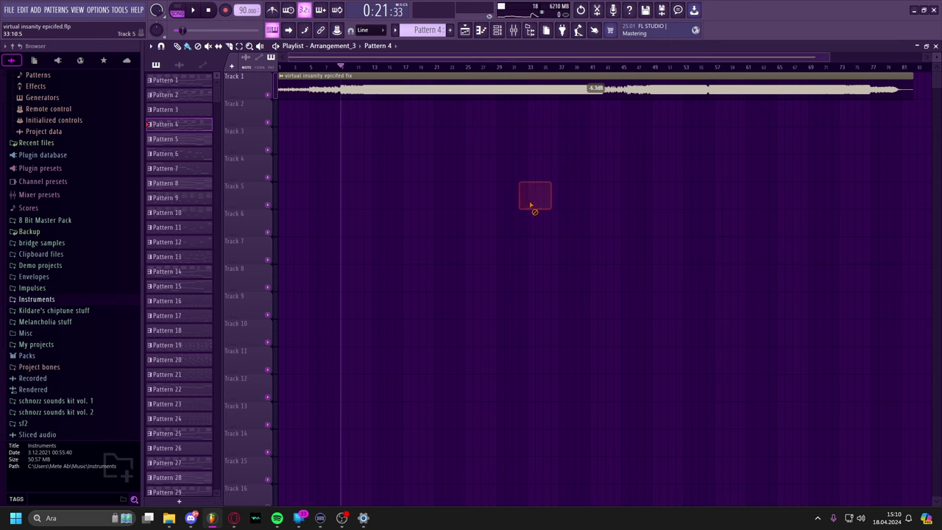
View the unnamed arrangement and switch the playlist back to the main Arrangement.
click(356, 47)
click(357, 52)
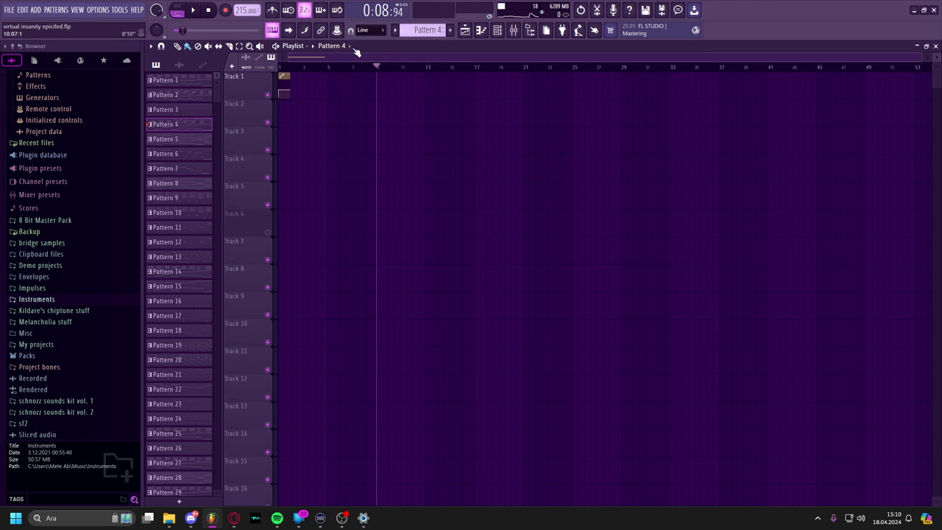
click(316, 46)
click(320, 70)
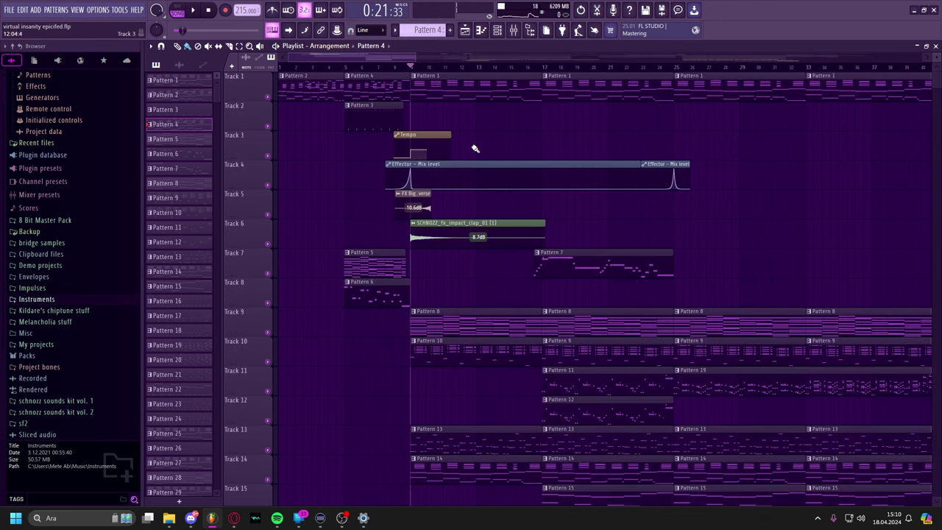
drag(414, 65, 444, 66)
click(351, 48)
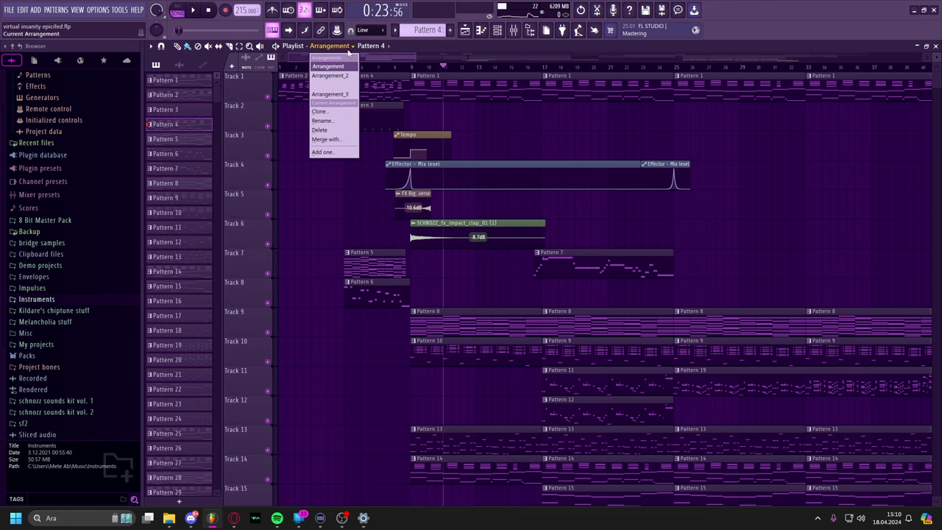
click(565, 148)
drag(514, 225, 489, 278)
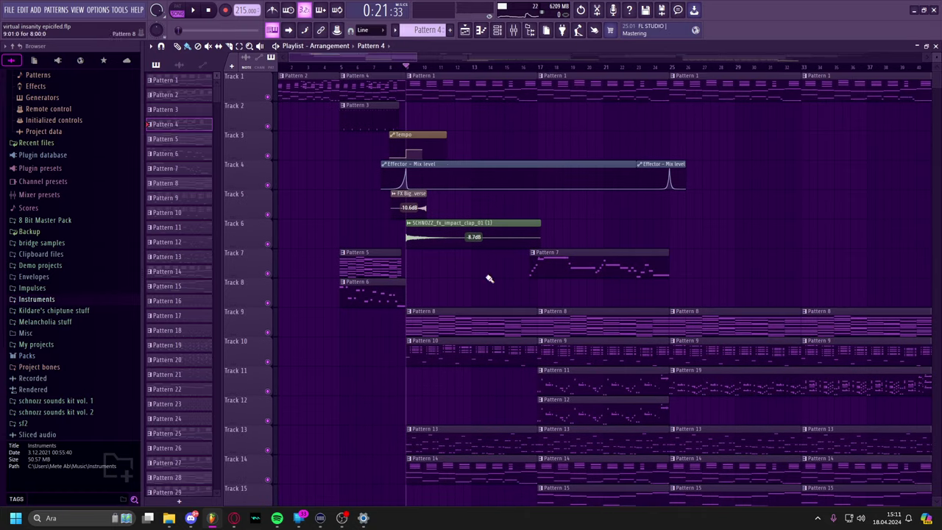
Open Pattern 1 from Track 1, play its LABS notes in pattern mode, stop playback and return to the playlist.
double_click(437, 86)
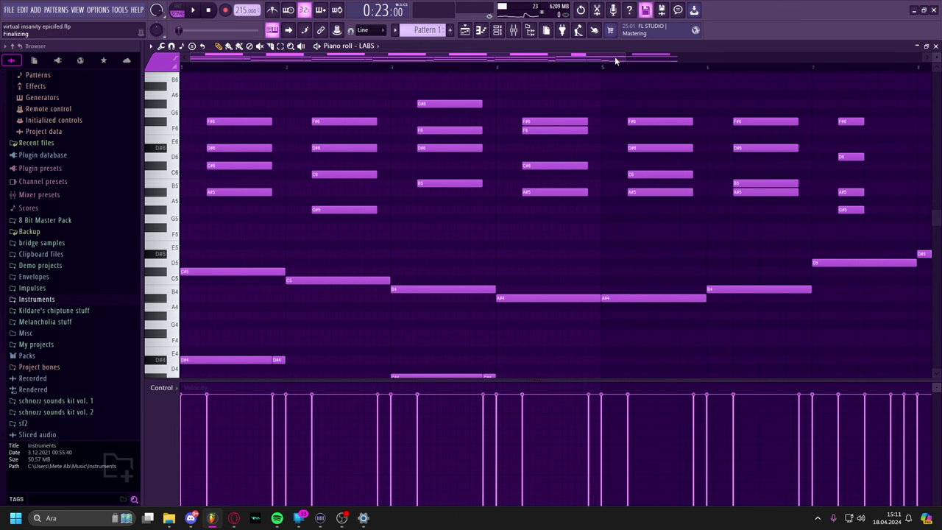
drag(624, 55, 817, 56)
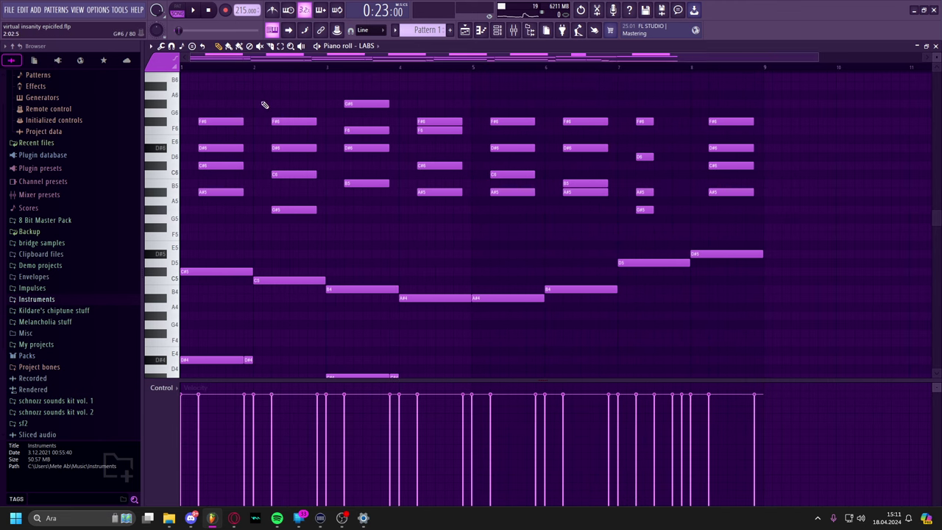
scroll(264, 105, down, 2)
click(192, 10)
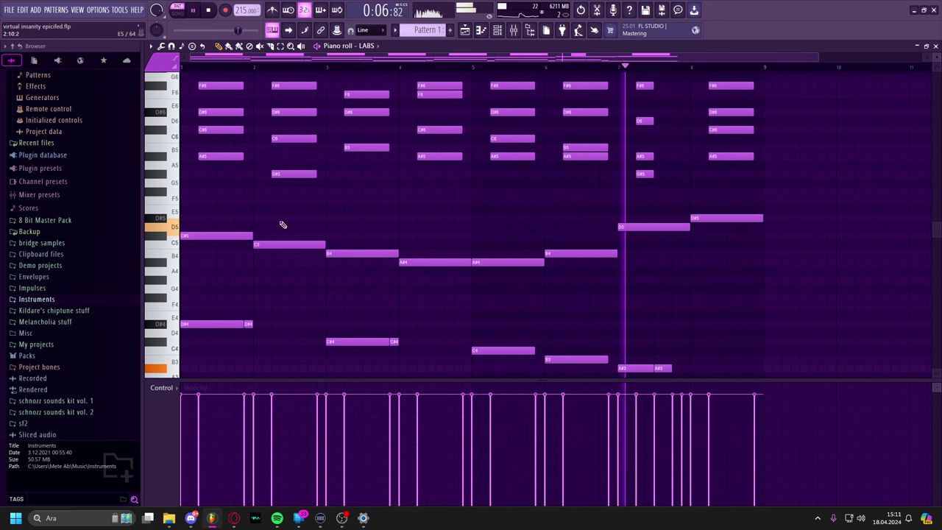
scroll(659, 288, up, 2)
scroll(685, 265, down, 3)
key(space)
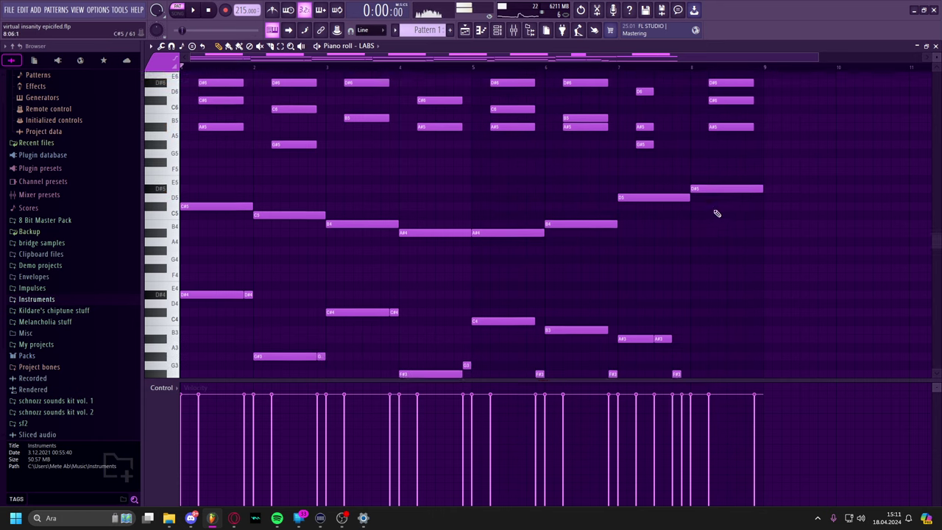
scroll(591, 186, down, 1)
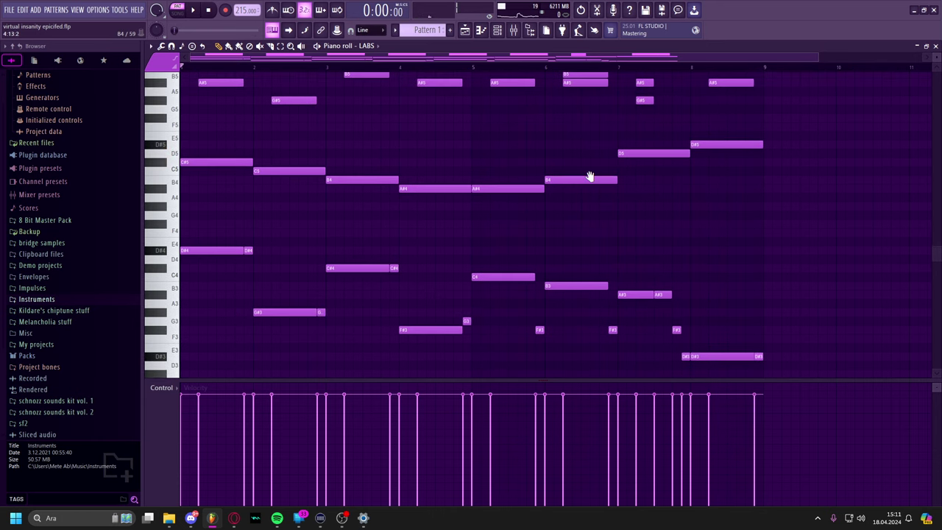
key(F5)
Inspect the SCHNOZZ_fx_impact_clap_01 clip's sample settings on Track 6 and close them.
scroll(458, 141, down, 1)
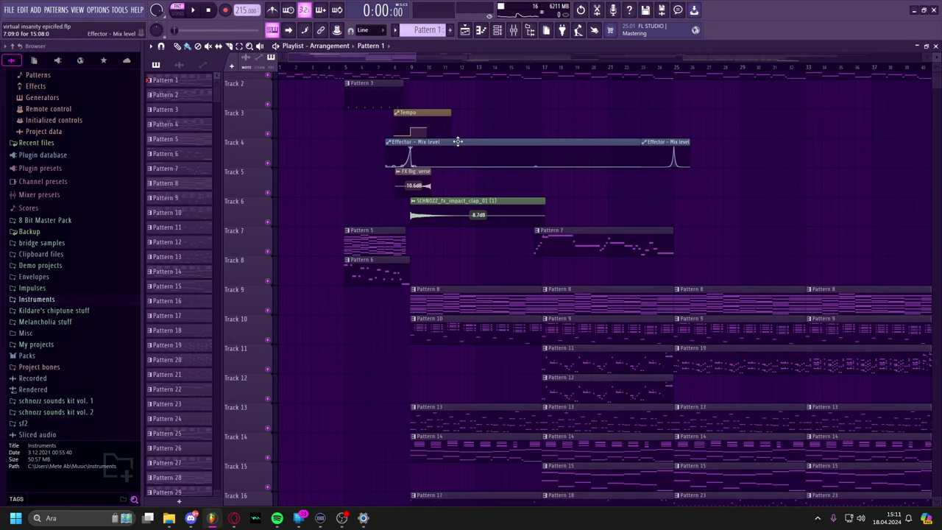
double_click(451, 210)
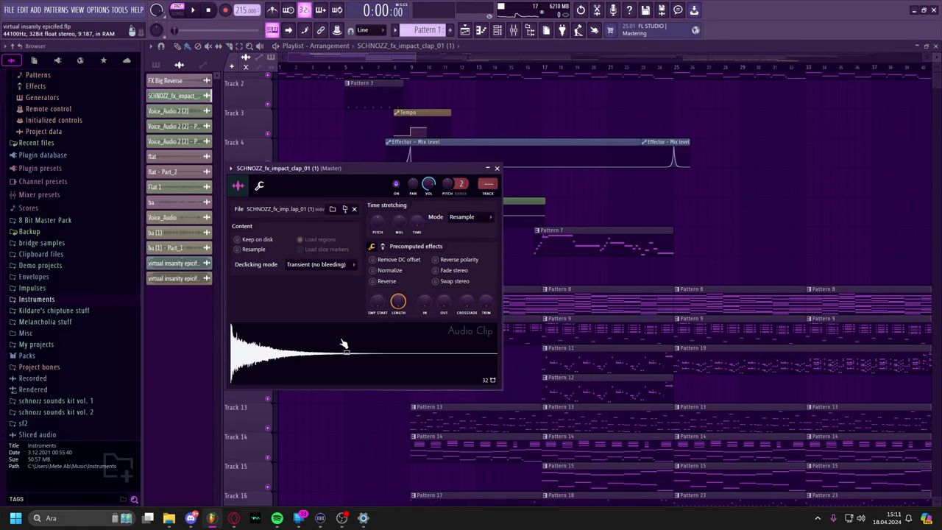
key(Escape)
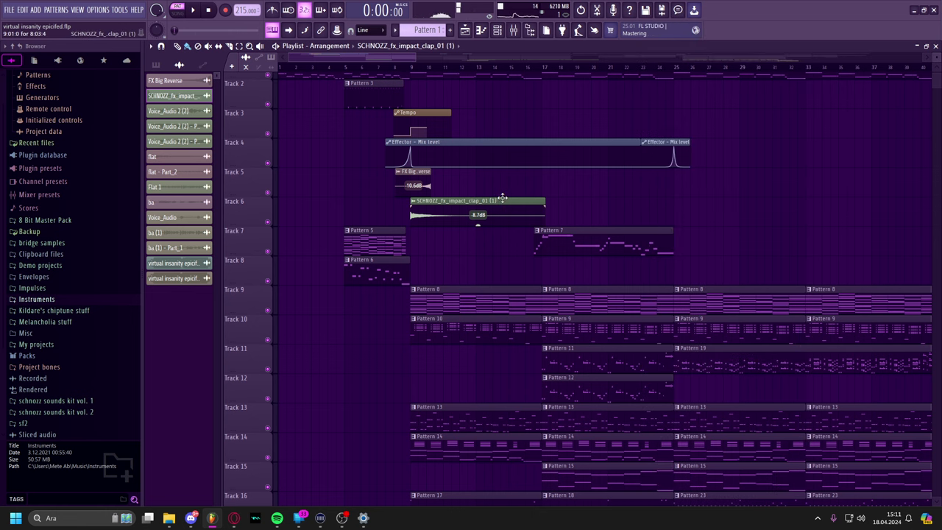
double_click(463, 203)
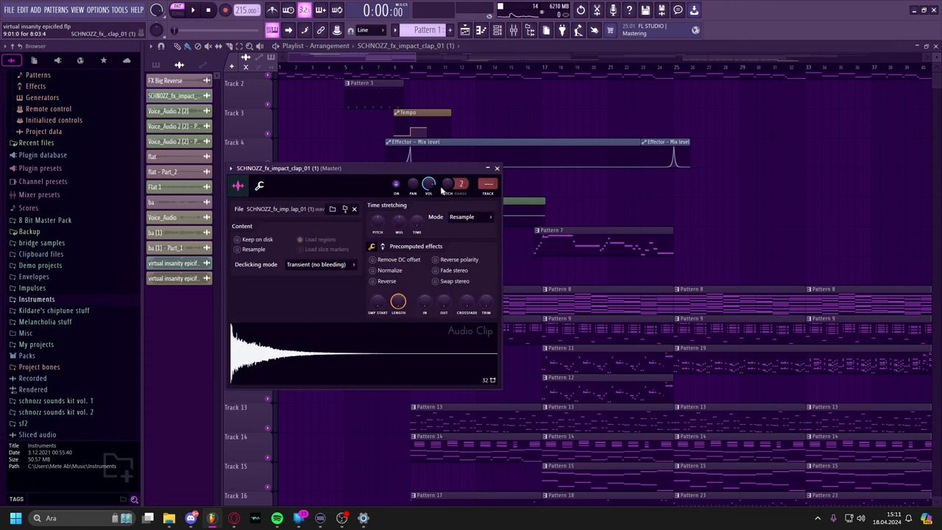
click(497, 168)
scroll(471, 206, up, 1)
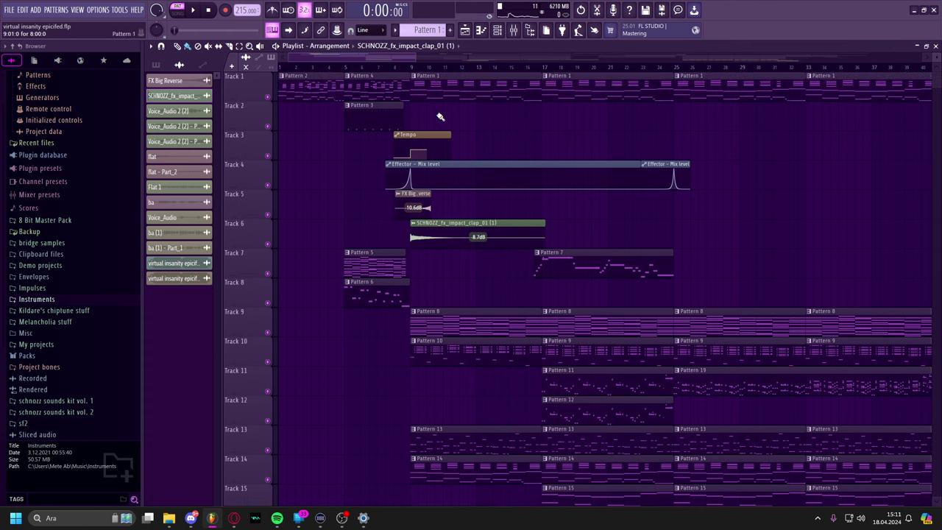
Place a SCHNOZZ_fx_impact_clap_01 clip around bar 11 on Track 8 and open Pattern 8 from Track 9.
scroll(469, 192, down, 3)
click(454, 220)
double_click(456, 243)
key(Escape)
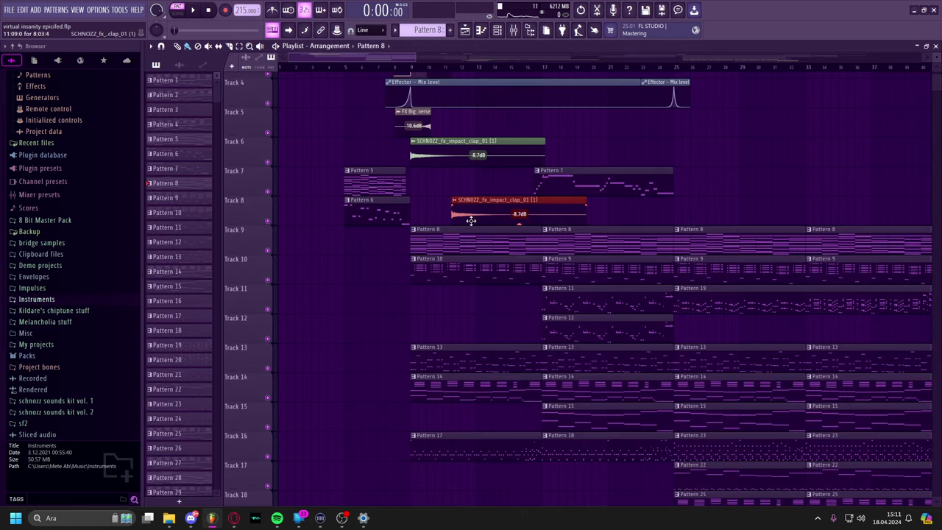
Open Pattern 8 from Track 9, play its LABS #3 chords in pattern mode and return to the playlist.
double_click(454, 238)
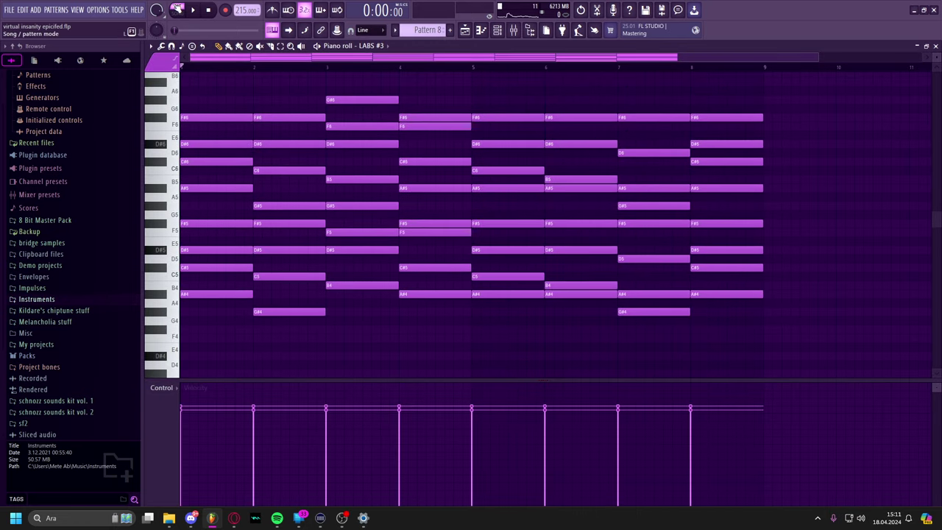
key(space)
key(Escape)
double_click(425, 239)
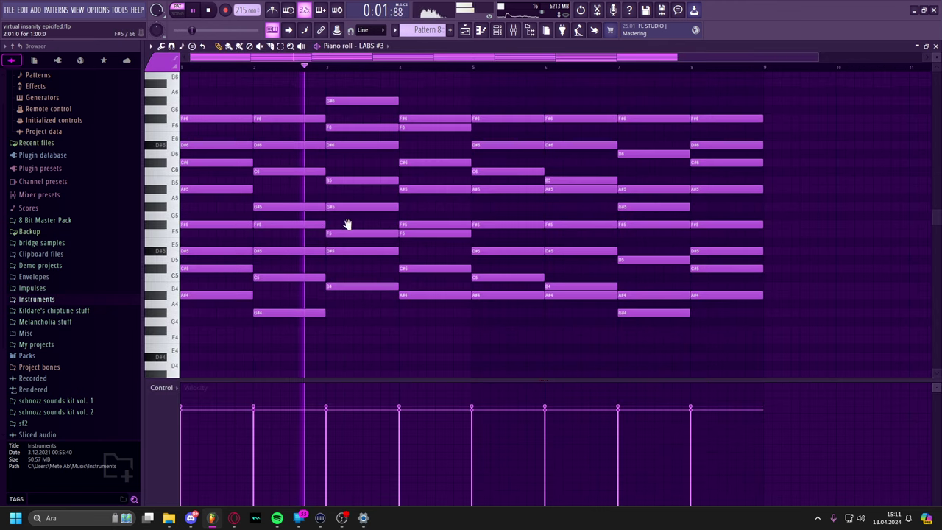
key(F7)
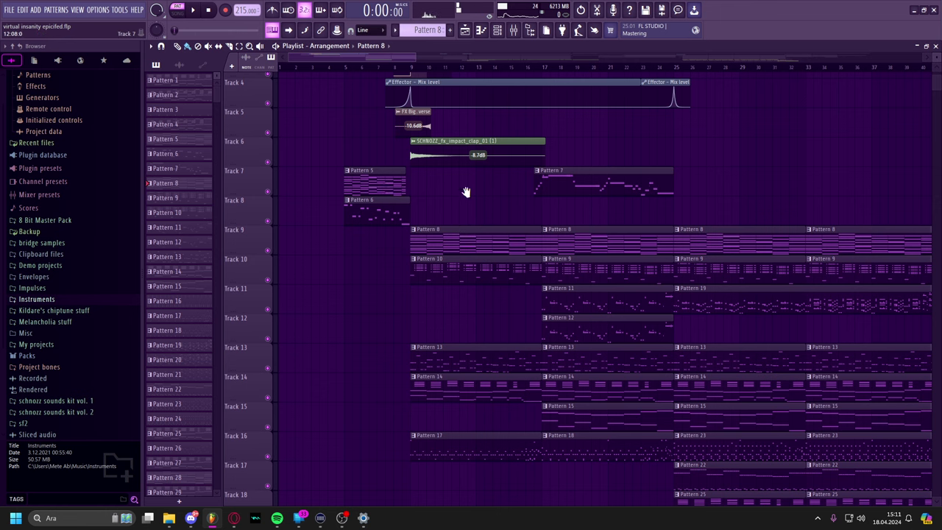
Open Pattern 10 from Track 10 and inspect its Kontakt 7 channel's Shreddage 3 Hydra instrument.
scroll(463, 202, down, 2)
double_click(460, 215)
scroll(404, 147, down, 5)
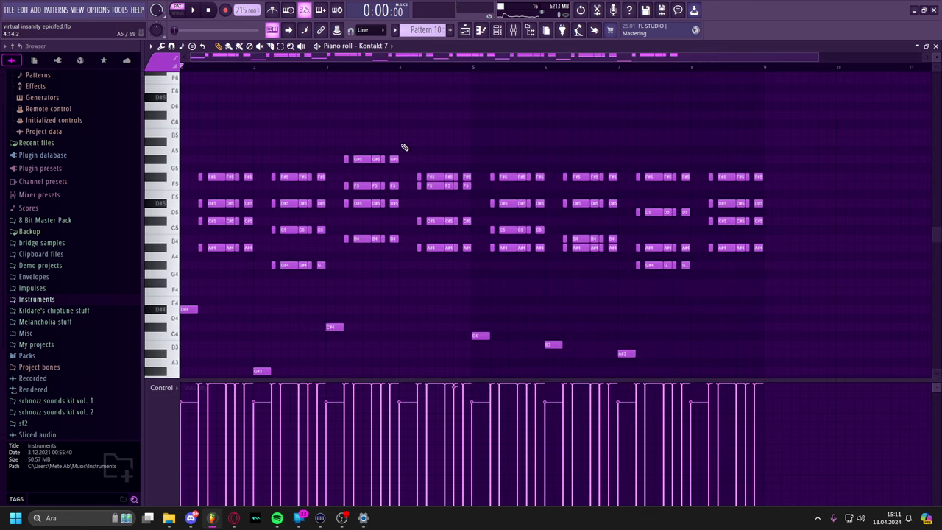
click(503, 33)
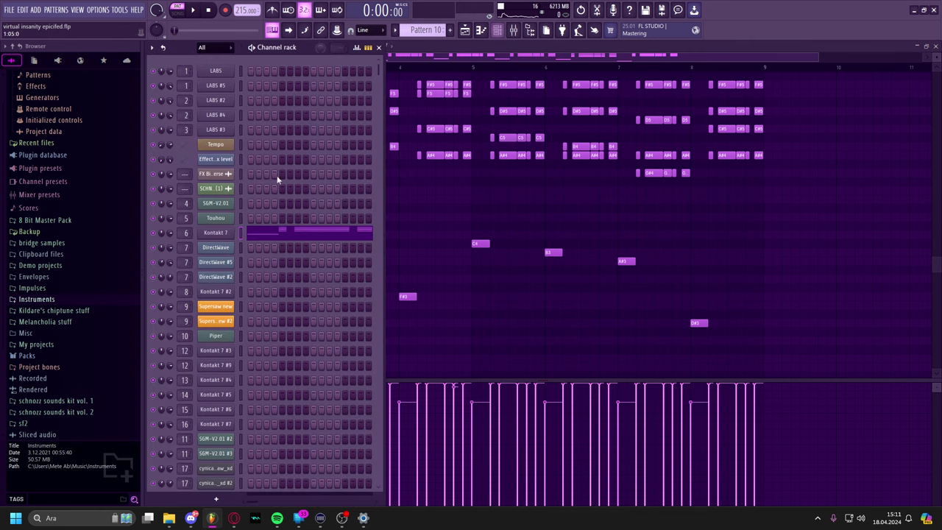
click(216, 233)
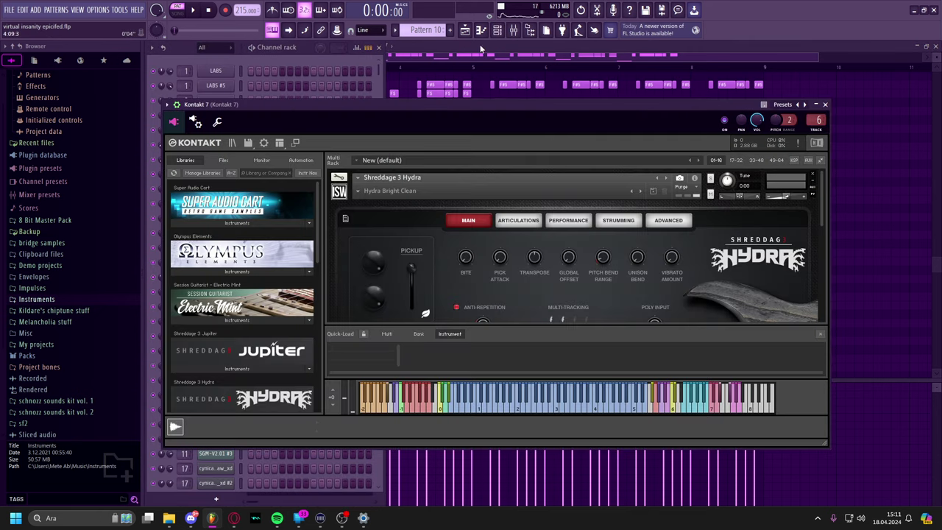
drag(503, 106, 530, 101)
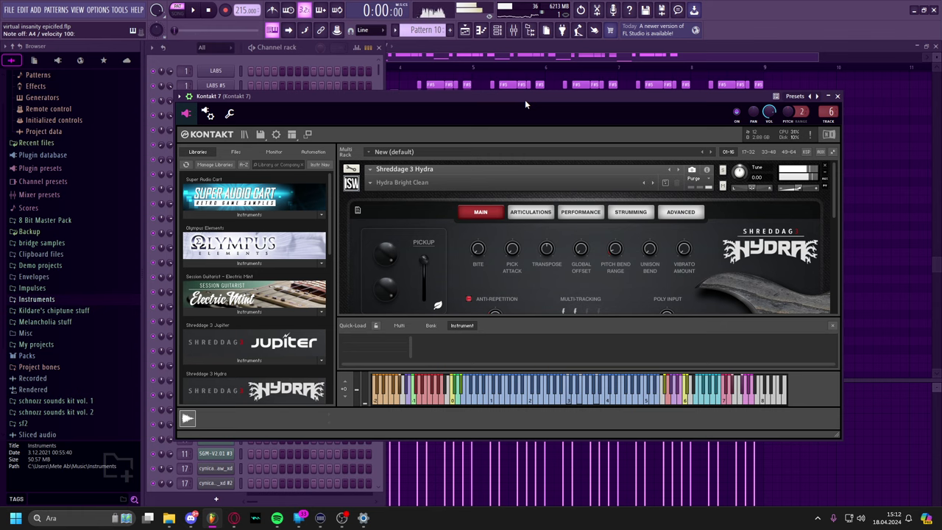
right_click(910, 174)
scroll(615, 198, up, 2)
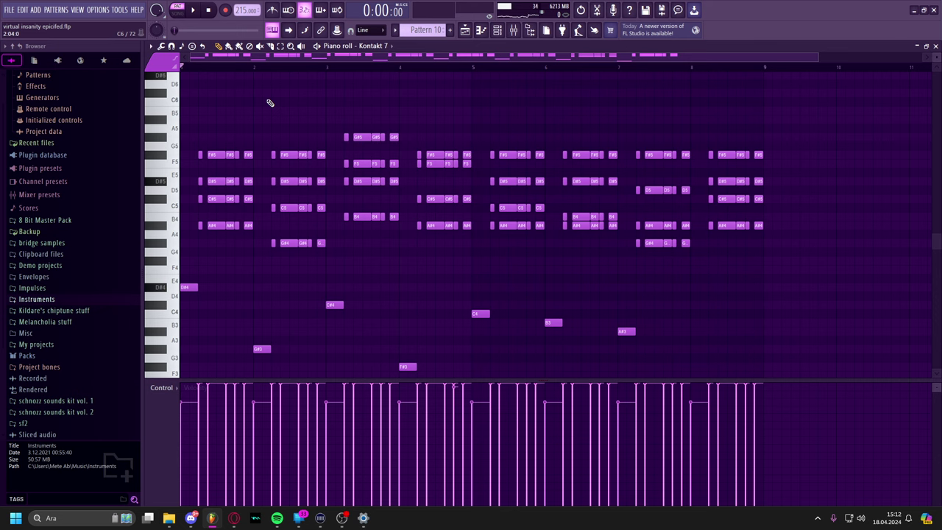
Play Pattern 10's Kontakt 7 notes, stop playback and show the Kontakt 7 mixer track with its effects.
click(515, 31)
click(934, 264)
key(space)
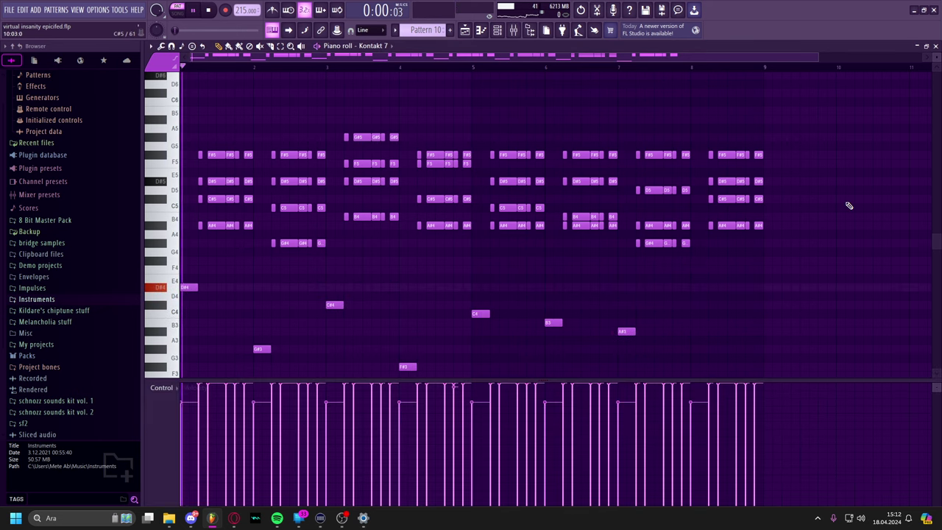
key(space)
click(515, 31)
click(514, 30)
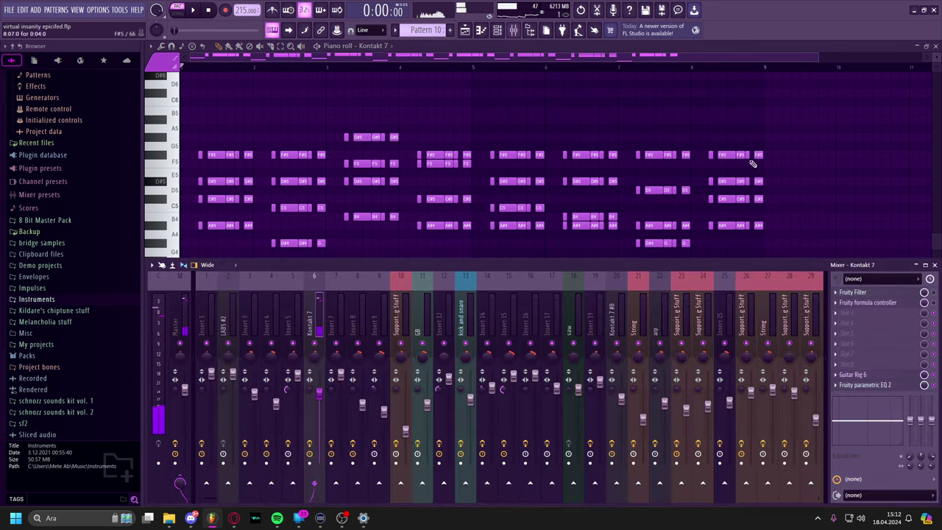
Inspect the remote control link of the Fruity Filter's cutoff frequency, and open the Fruity formula controller on the Kontakt 7 track.
click(890, 293)
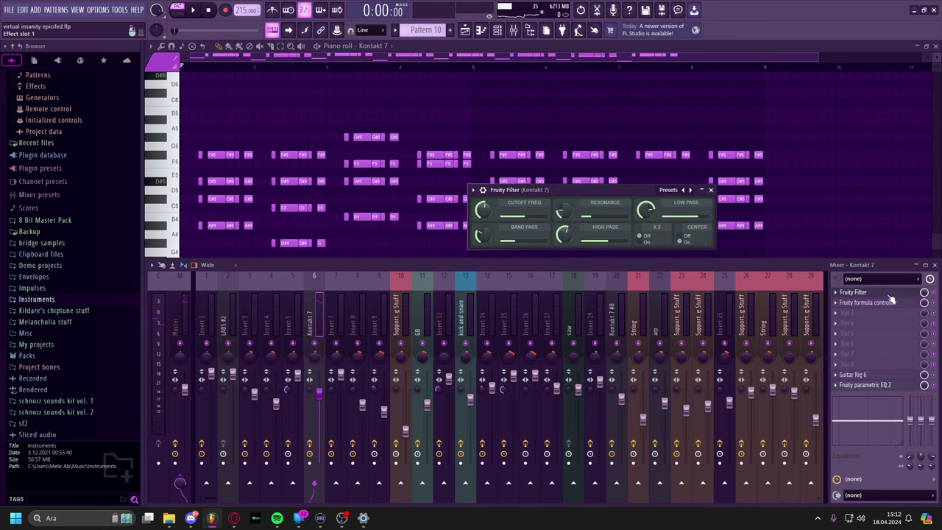
drag(535, 191, 515, 190)
right_click(453, 209)
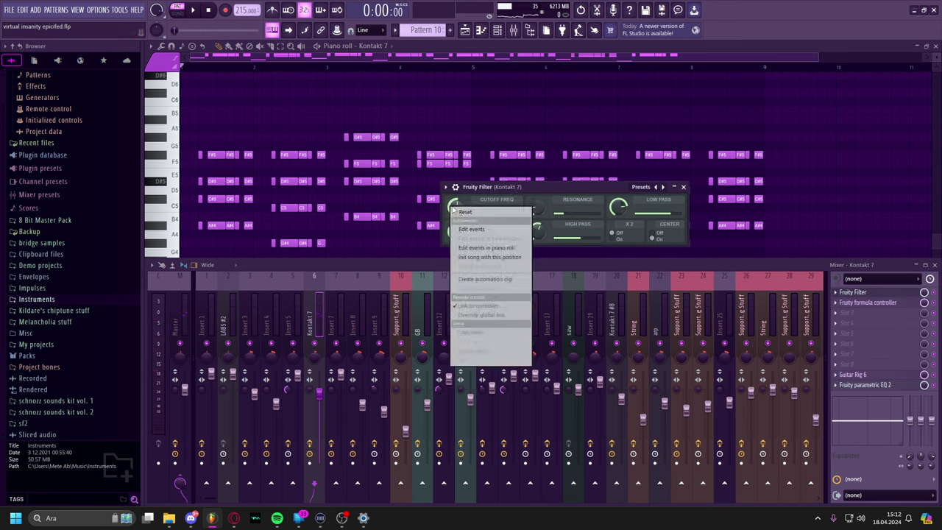
click(512, 305)
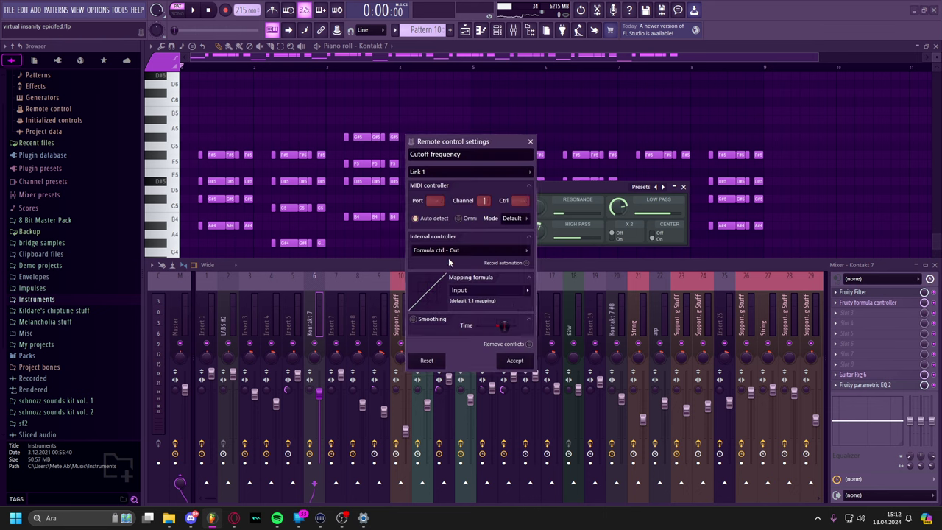
click(531, 141)
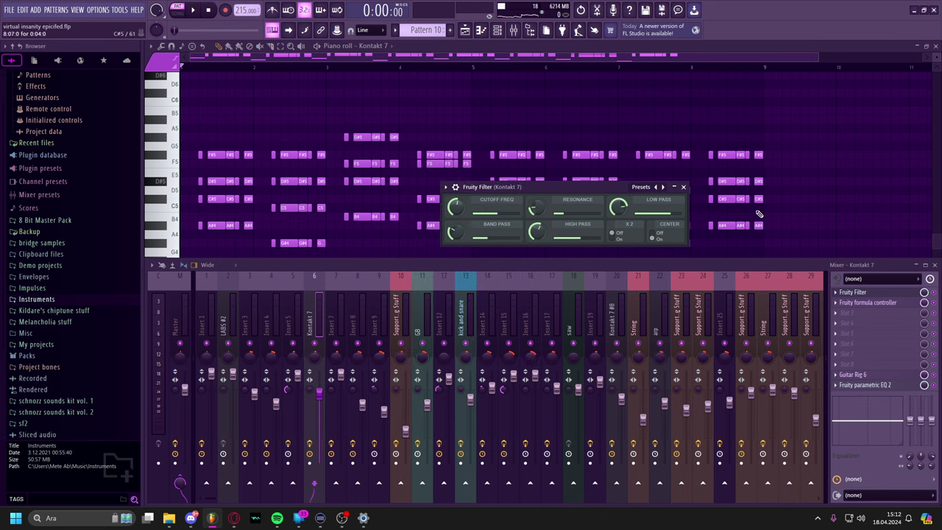
click(857, 302)
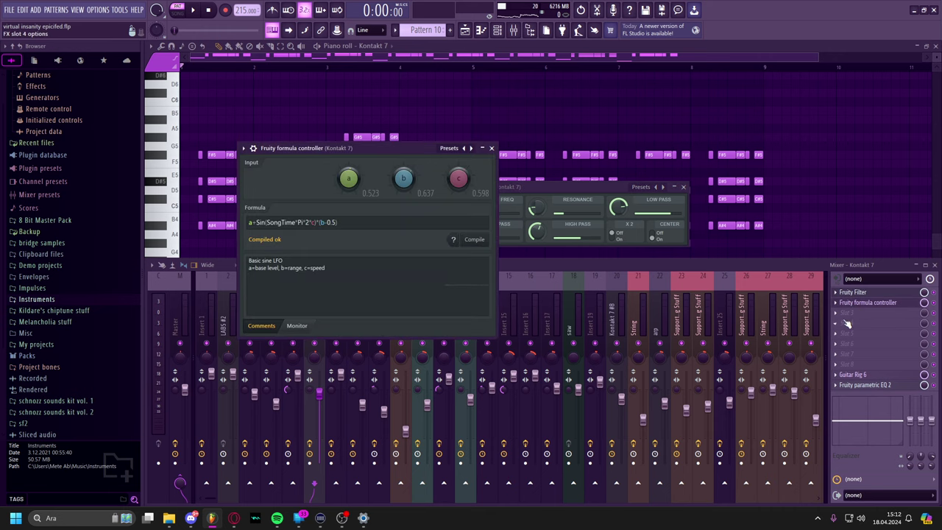
click(846, 322)
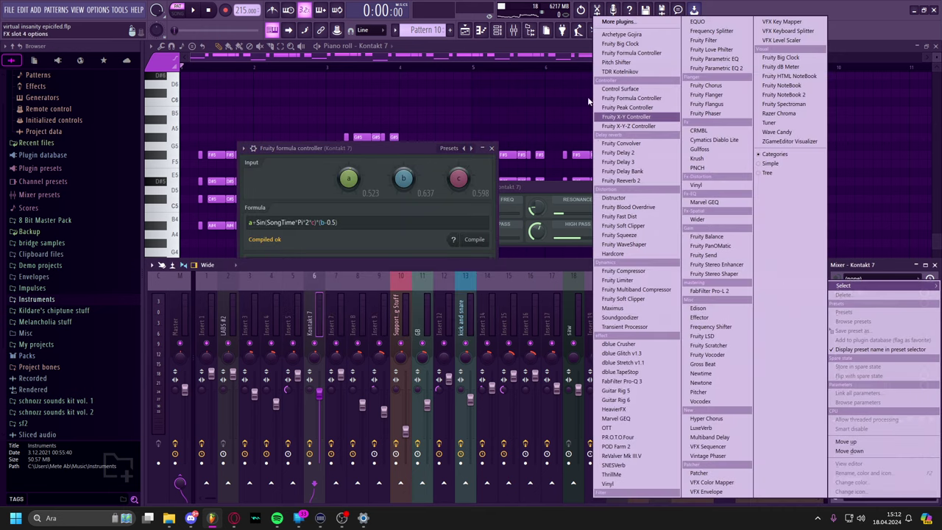
click(617, 22)
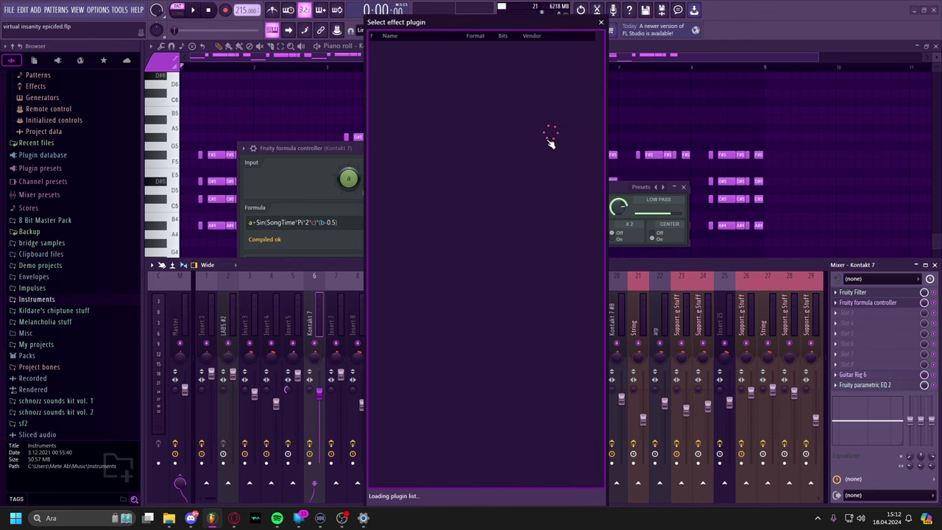
click(601, 23)
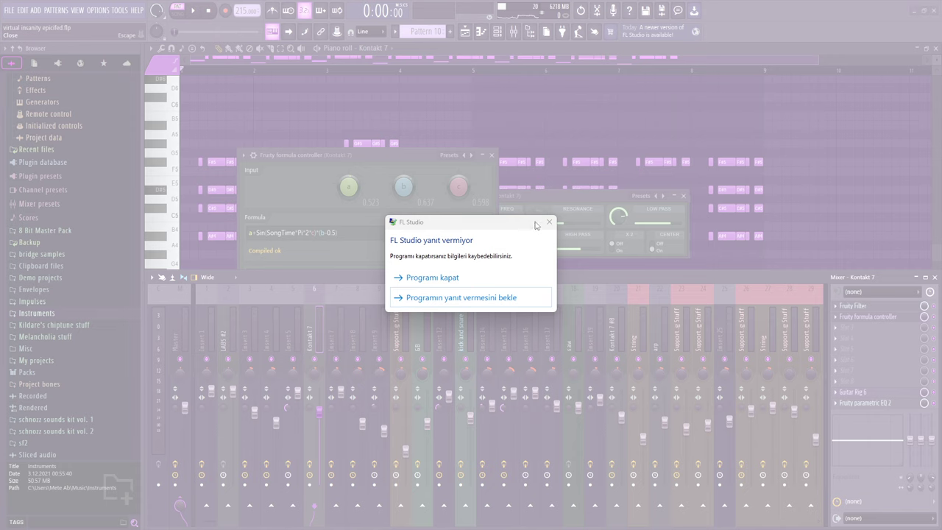
click(547, 225)
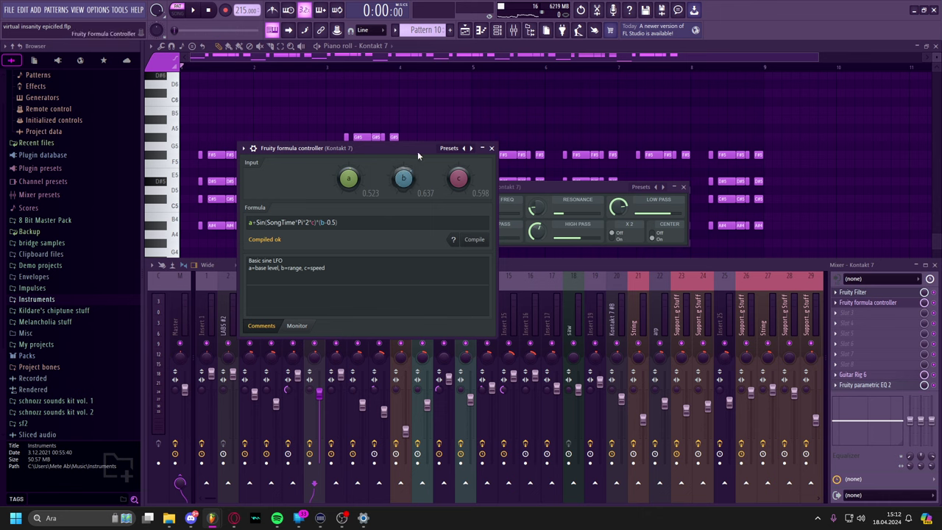
key(ctrl+z)
Look up the Basic sine LFO preset in the Fruity formula controller and review its comments on a, b and c.
click(449, 148)
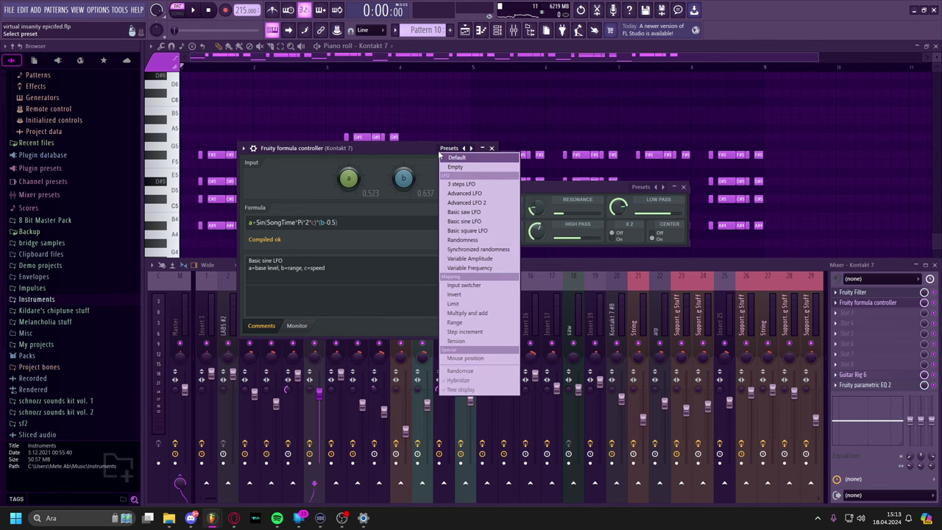
click(475, 221)
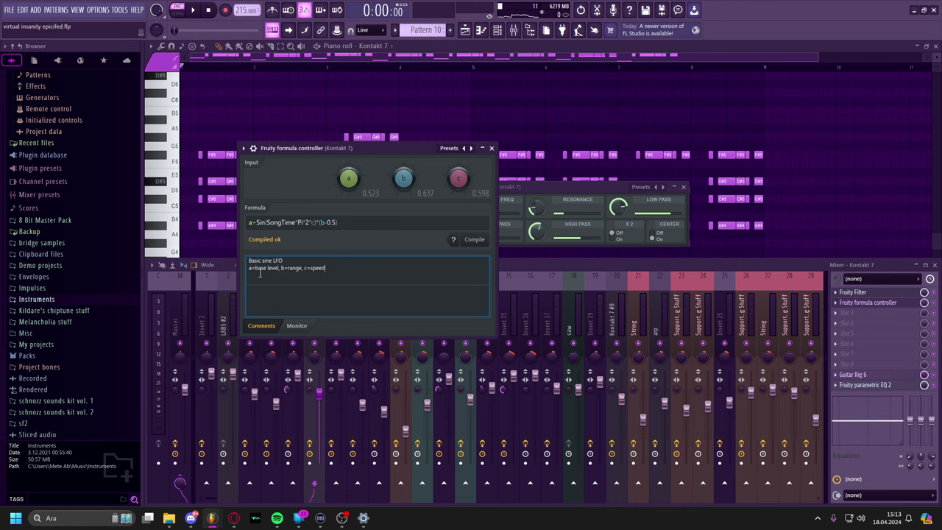
click(389, 275)
Reopen the Fruity Filter and play Pattern 10 twice to examine how the formula controller moves its cutoff frequency.
click(883, 303)
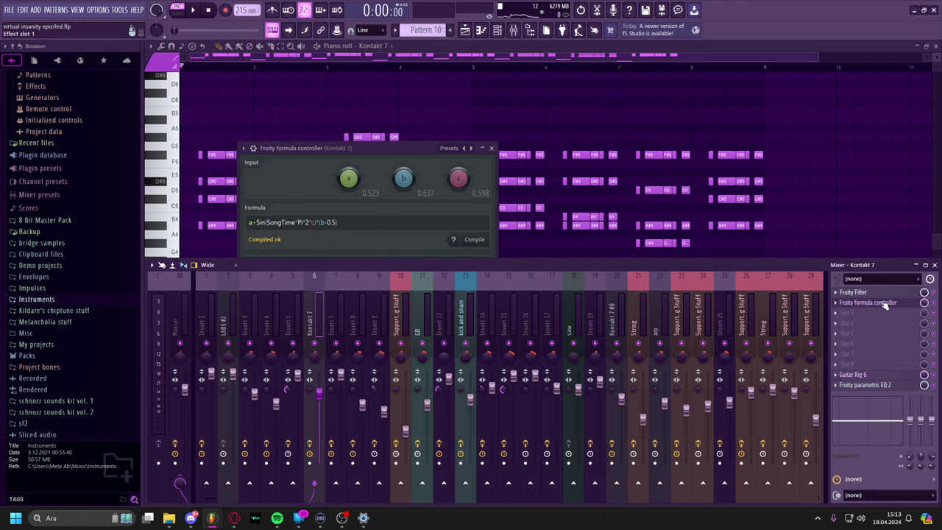
click(877, 293)
key(space)
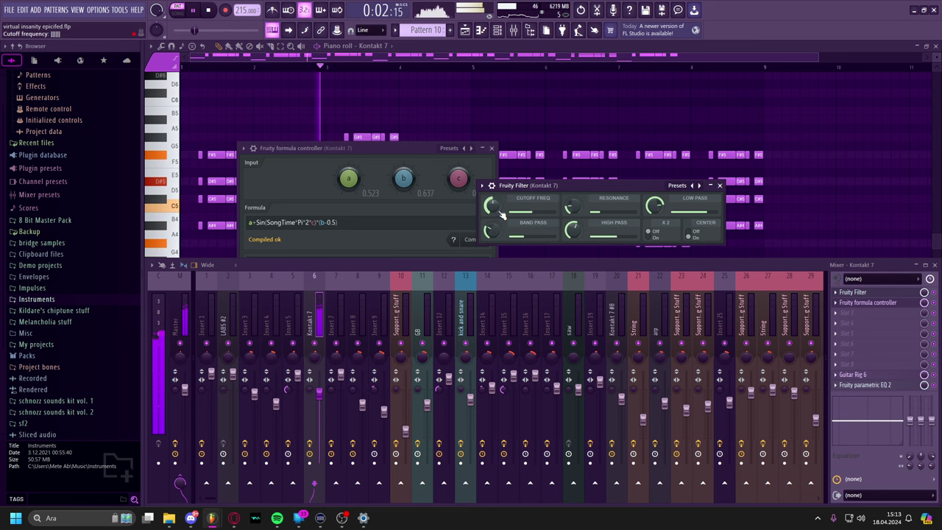
key(space)
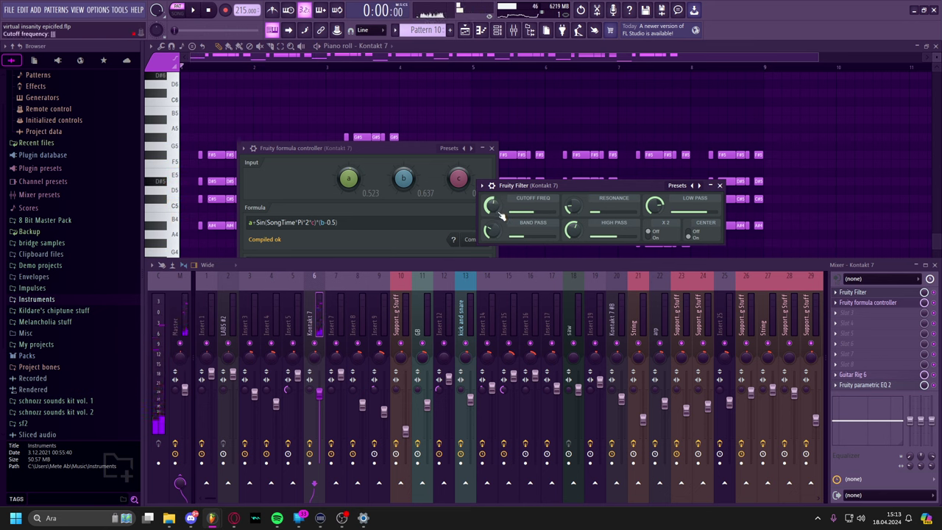
key(space)
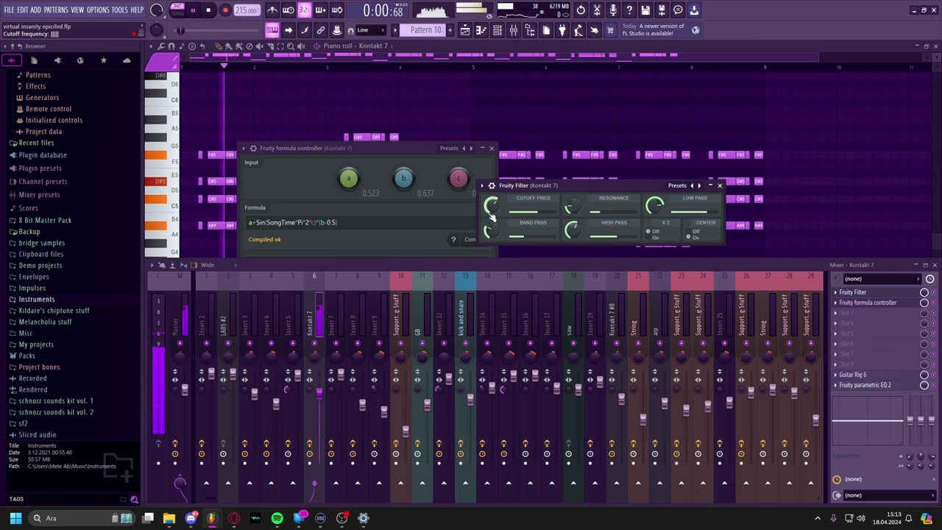
key(space)
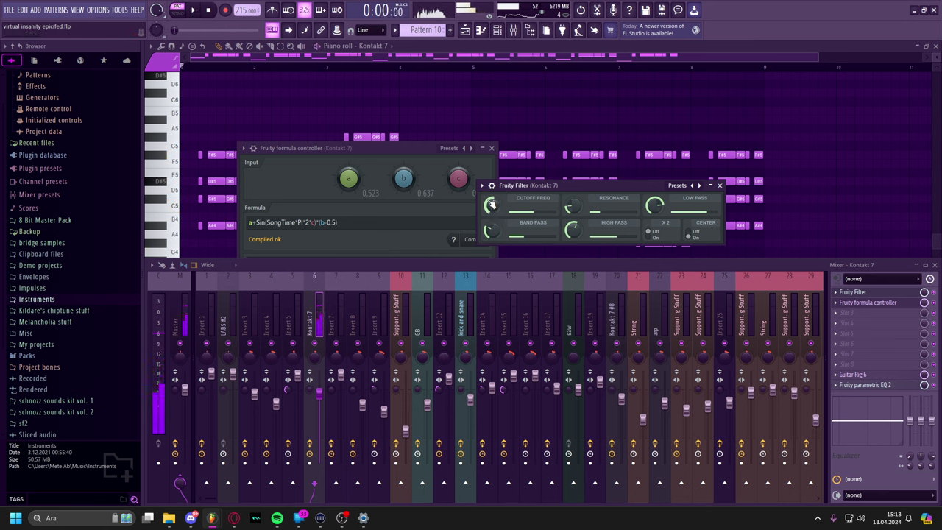
Play Pattern 10 with the Fruity formula controller bypassed, and close the effect and mixer windows.
key(space)
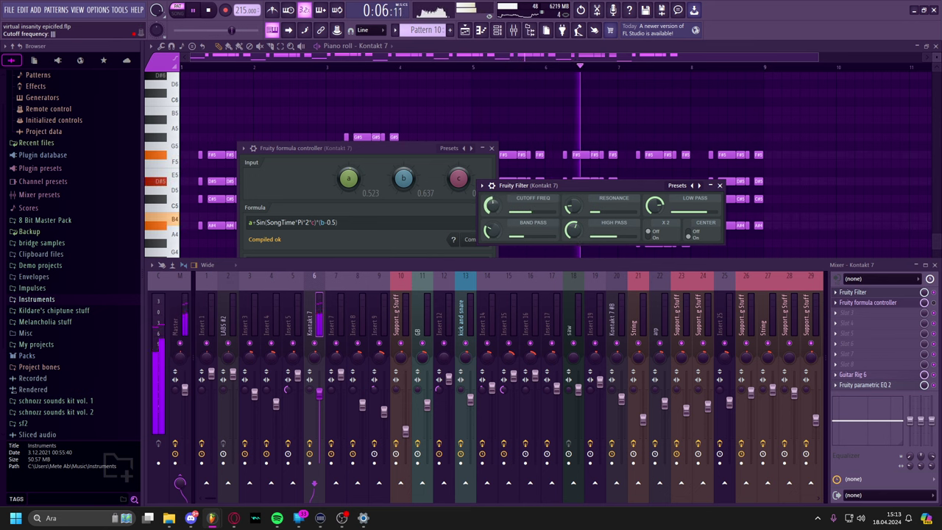
key(space)
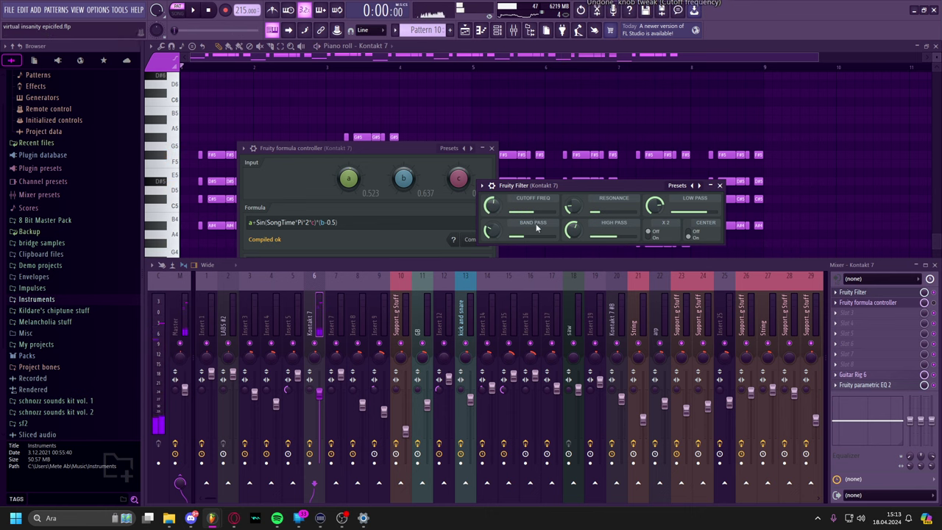
click(719, 186)
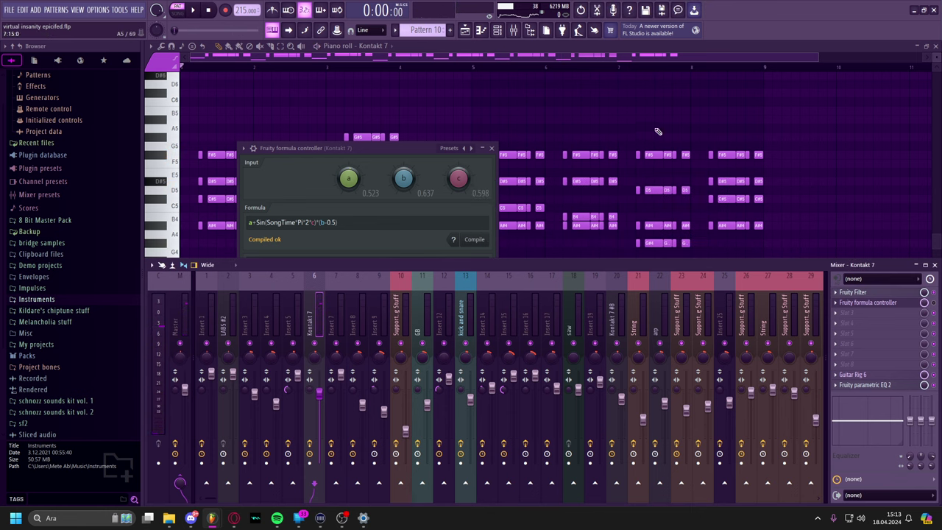
click(492, 148)
click(909, 105)
Open Pattern 13 from Track 13 and view its SGM-V2.01 notes and the channel rack.
drag(621, 193, 619, 124)
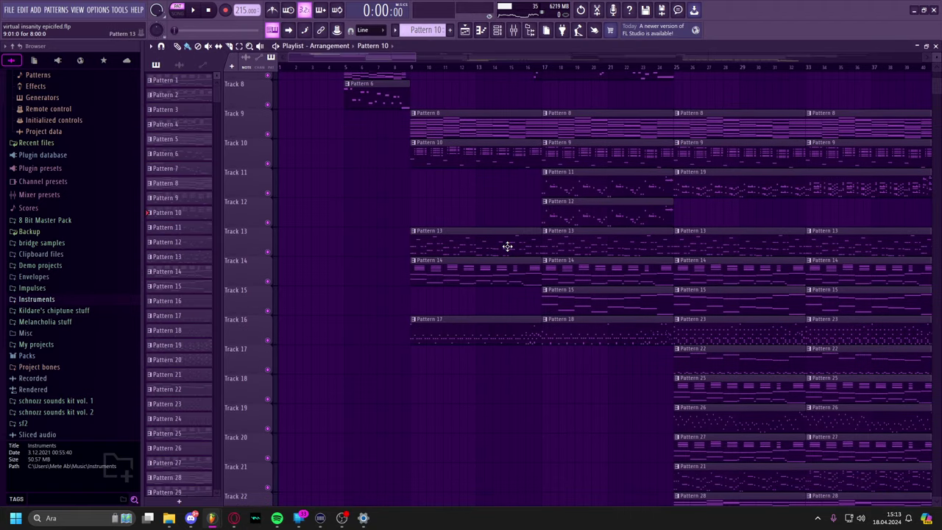
double_click(507, 246)
drag(505, 231, 679, 77)
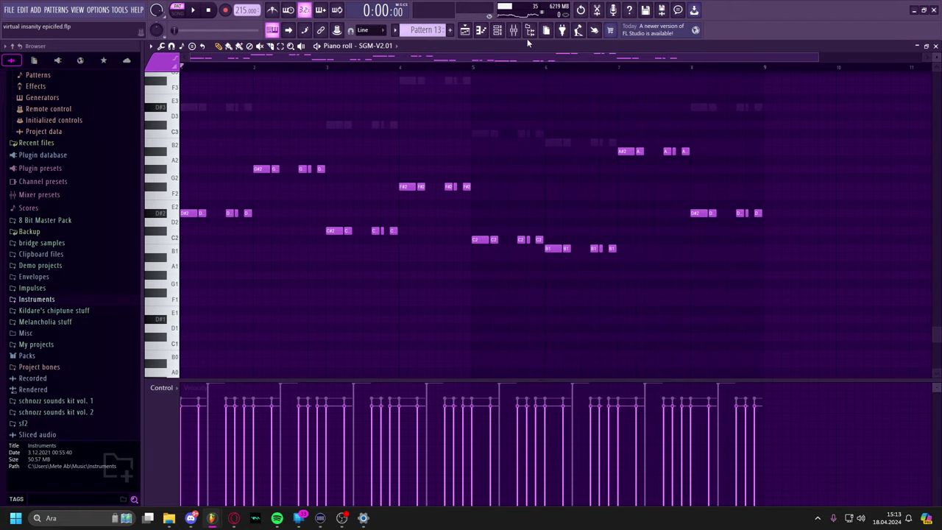
click(498, 30)
drag(555, 110, 477, 164)
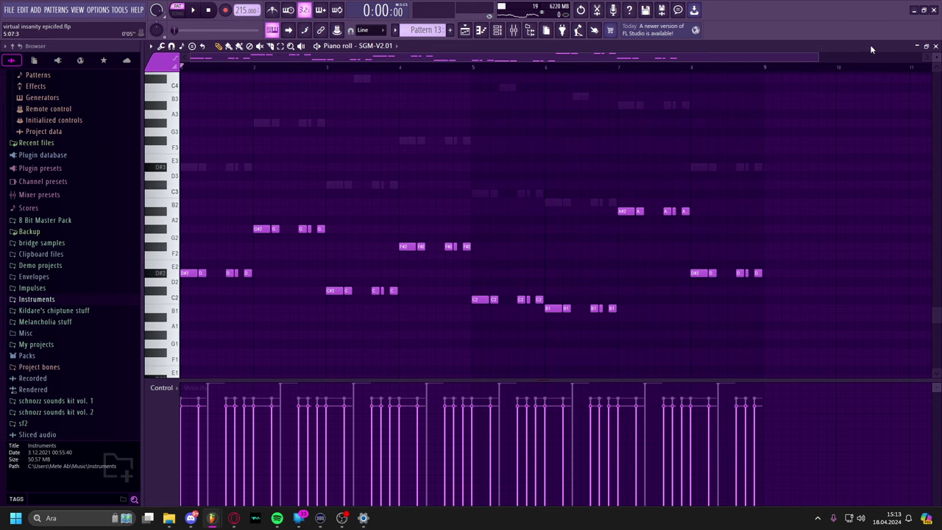
Restore the maximized piano roll and playlist to smaller windows beside the channel rack, showing Pattern 13's SGM-V2.01 notes.
click(927, 46)
click(805, 84)
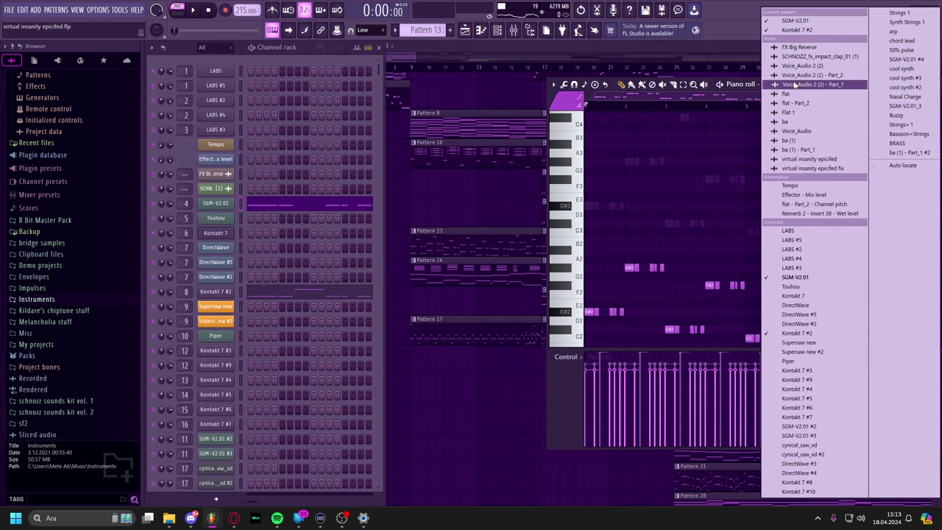
click(651, 169)
click(527, 54)
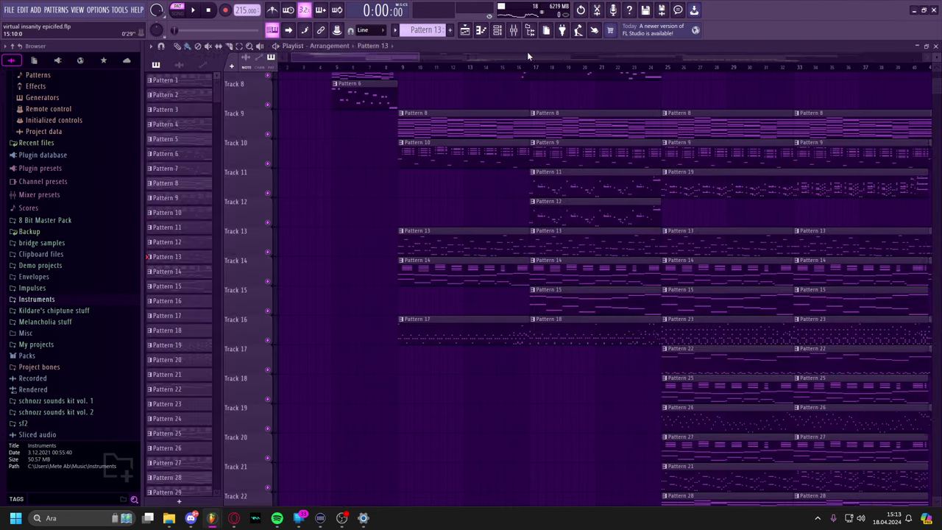
click(929, 47)
click(481, 29)
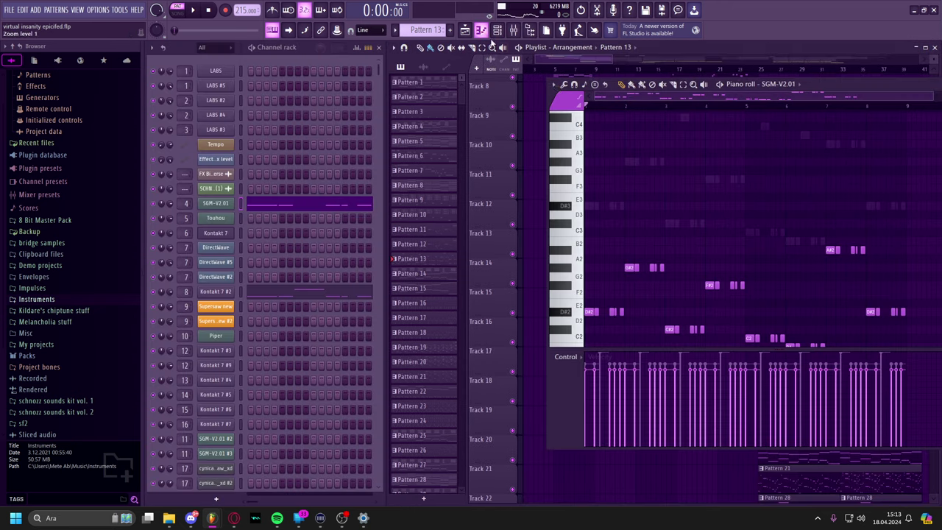
Maximize Pattern 13's piano roll and play it, comparing the SGM-V2.01 notes with the Kontakt 7 #2 notes.
double_click(830, 84)
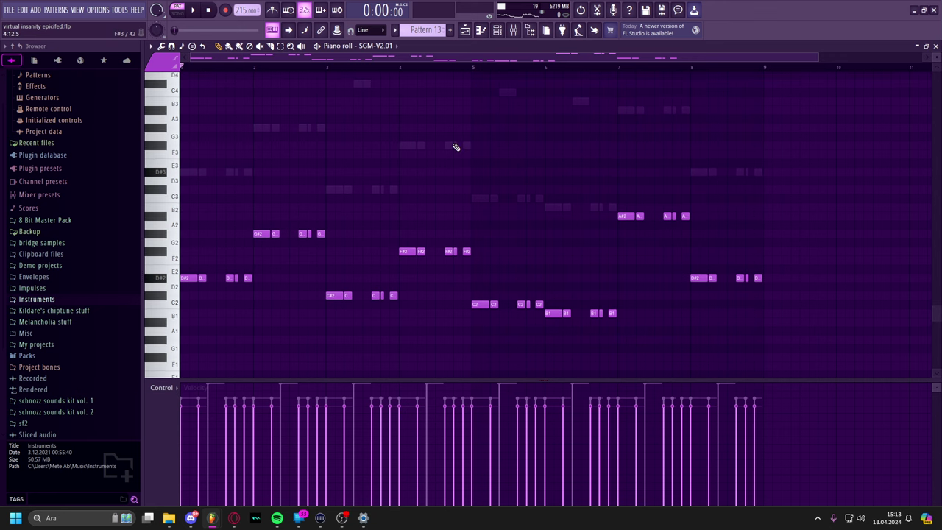
click(192, 270)
right_click(202, 268)
click(190, 8)
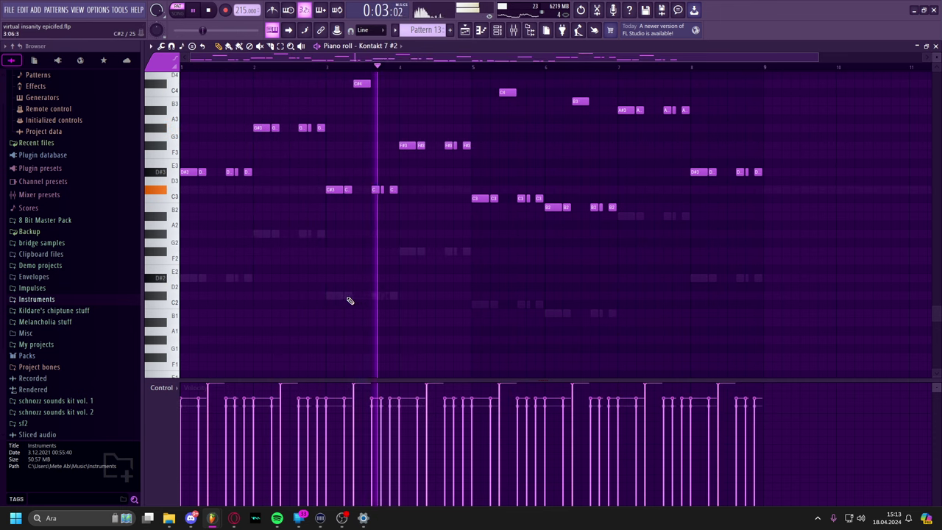
scroll(498, 223, up, 4)
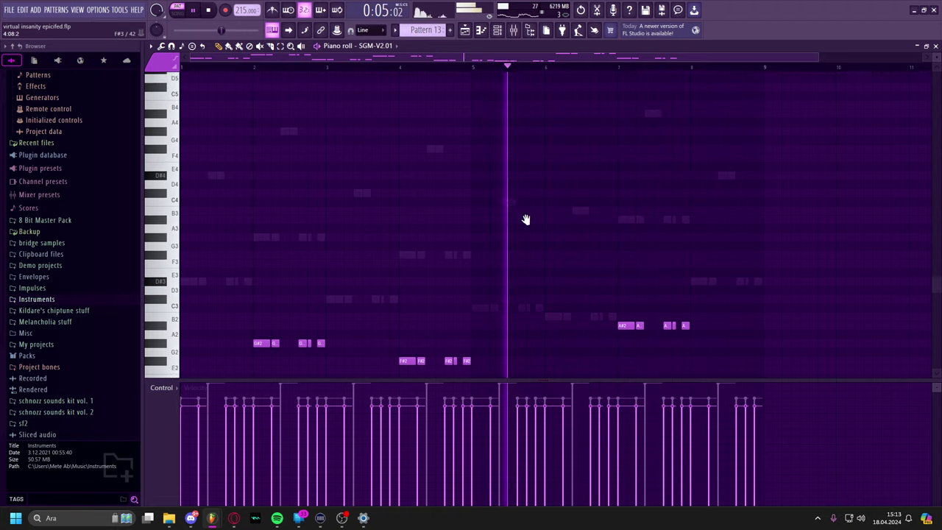
scroll(523, 218, down, 3)
key(space)
scroll(358, 204, up, 4)
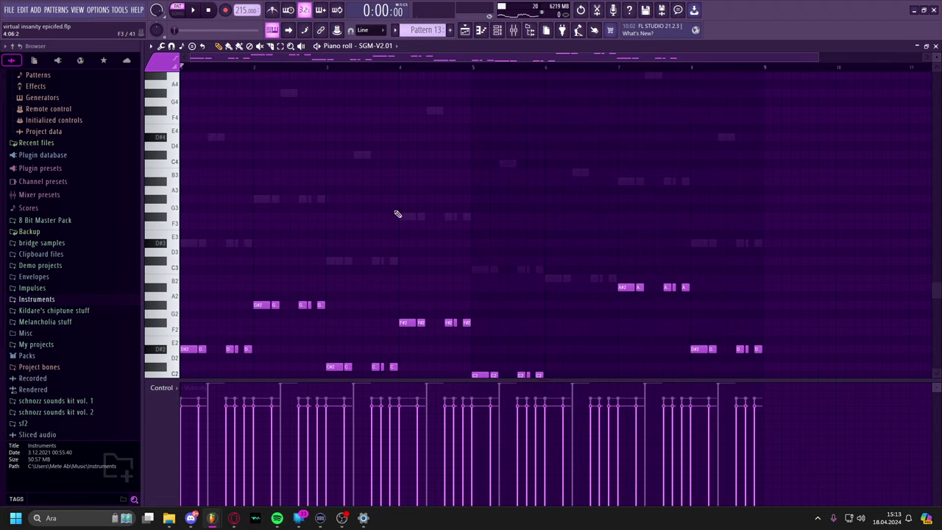
key(space)
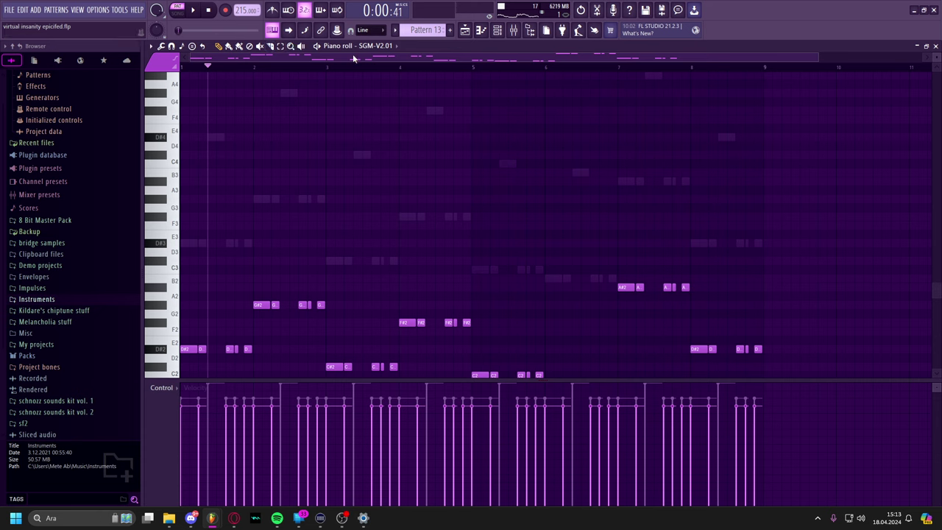
Audition a temporary D#3 note and a D#4 note in Pattern 13's SGM-V2.01 part, deleting each one.
click(209, 244)
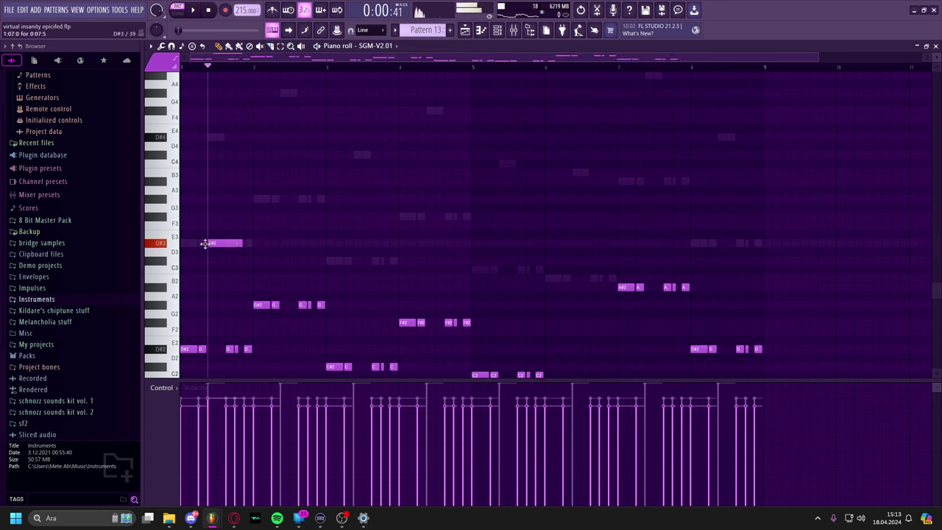
right_click(212, 242)
click(209, 137)
right_click(210, 138)
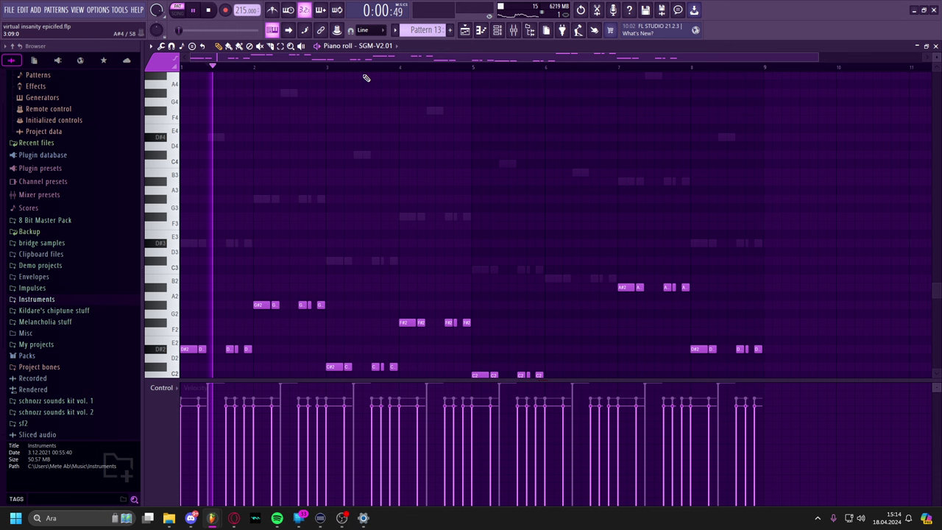
Open the Kontakt 7 #2 channel's Funk Bass instrument from the channel rack and browse its library list.
click(496, 29)
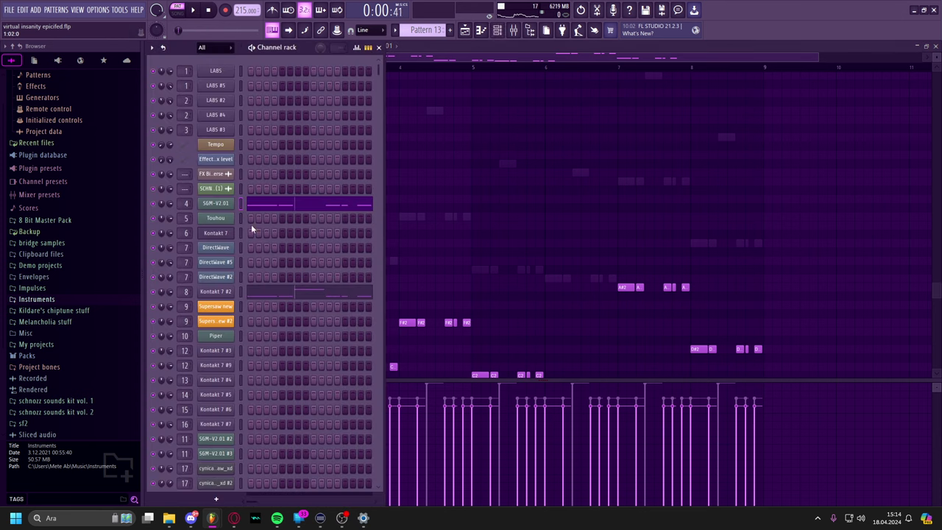
click(224, 292)
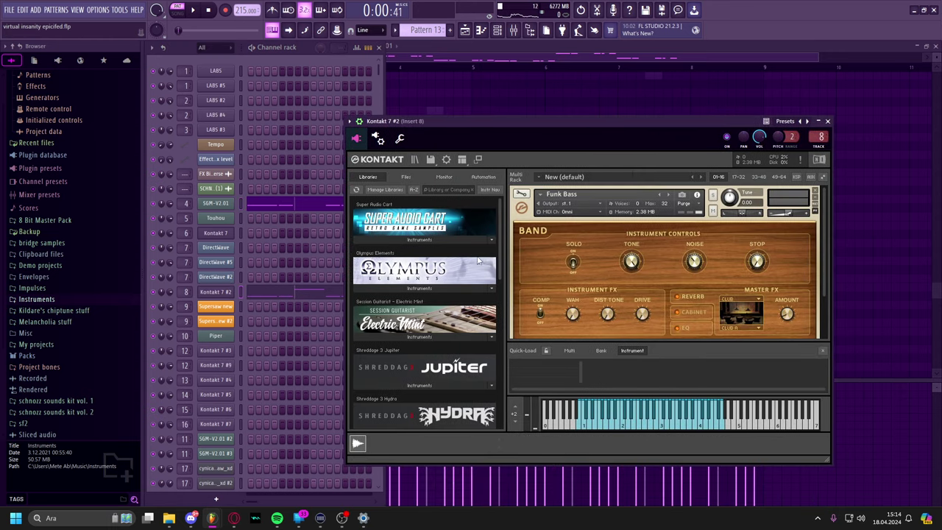
drag(500, 234, 494, 351)
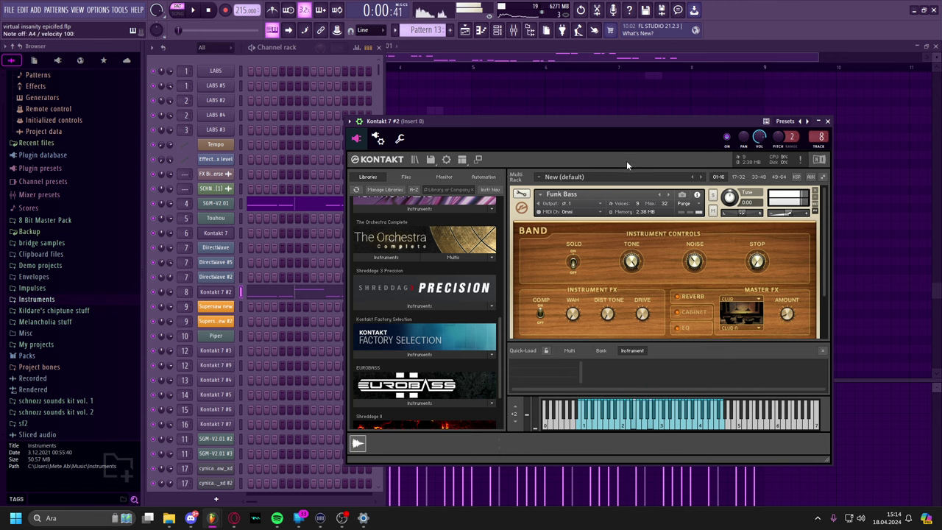
Examine the Fruity Blood Overdrive, Fruity Stereo Enhancer and Soundgoodizer effects on mixer Insert 8, and return to Pattern 13's piano roll.
click(513, 30)
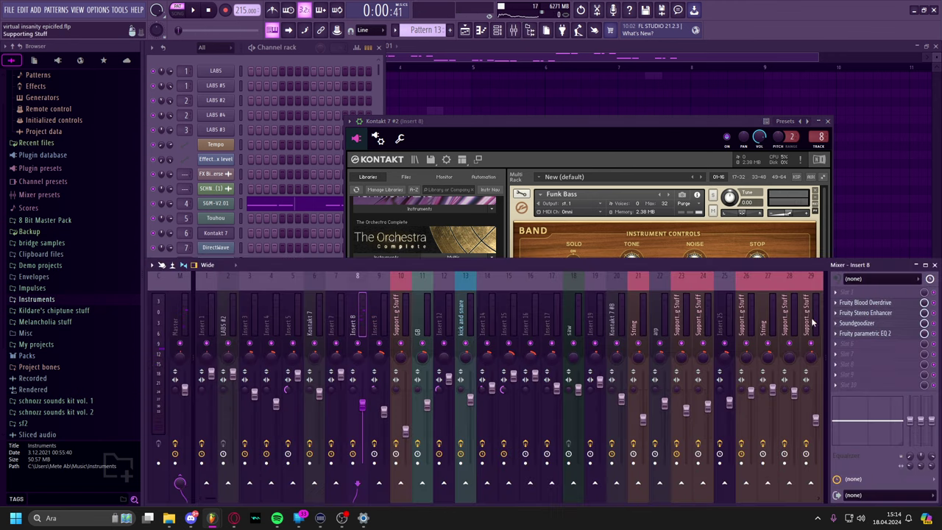
click(866, 313)
click(865, 302)
click(874, 313)
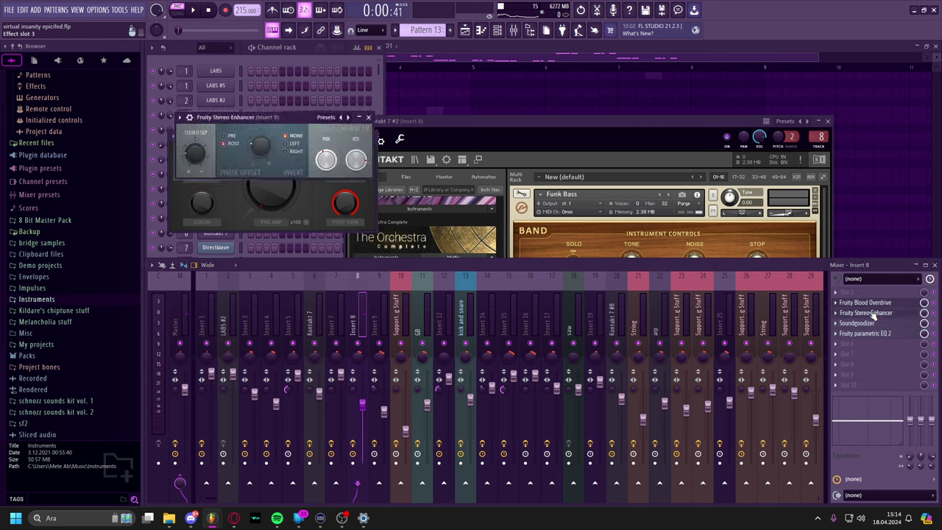
click(868, 323)
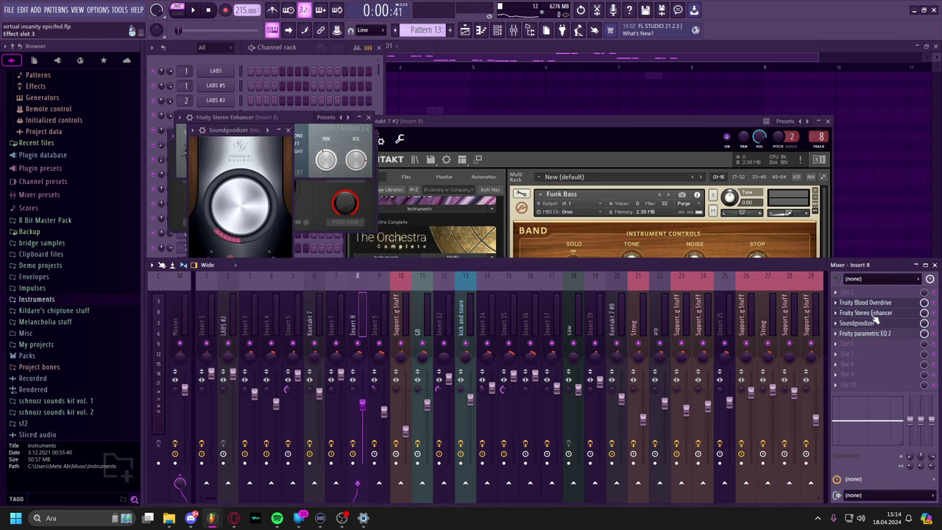
click(874, 316)
click(875, 305)
click(876, 324)
click(895, 190)
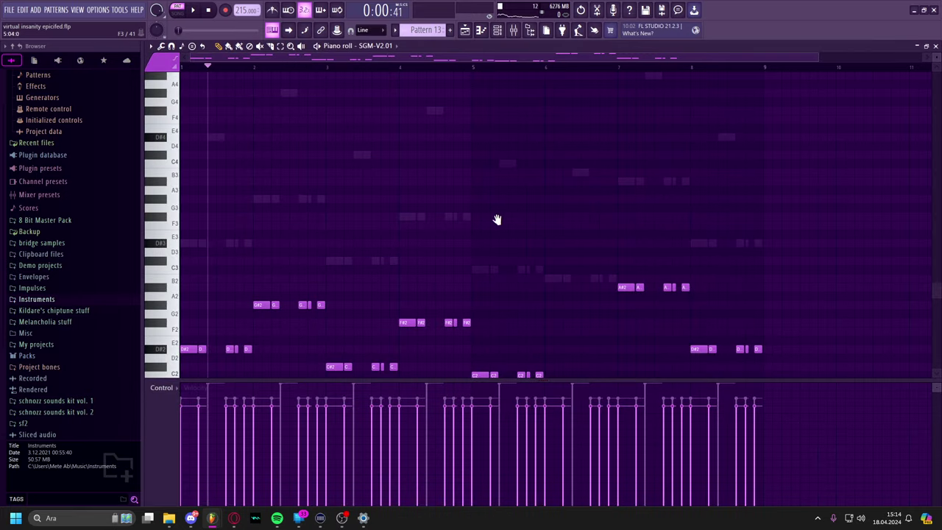
Audition a temporary D#4 note with SGM-V2.01, delete it, and compare it with the Kontakt 7 #2 notes.
scroll(385, 88, up, 1)
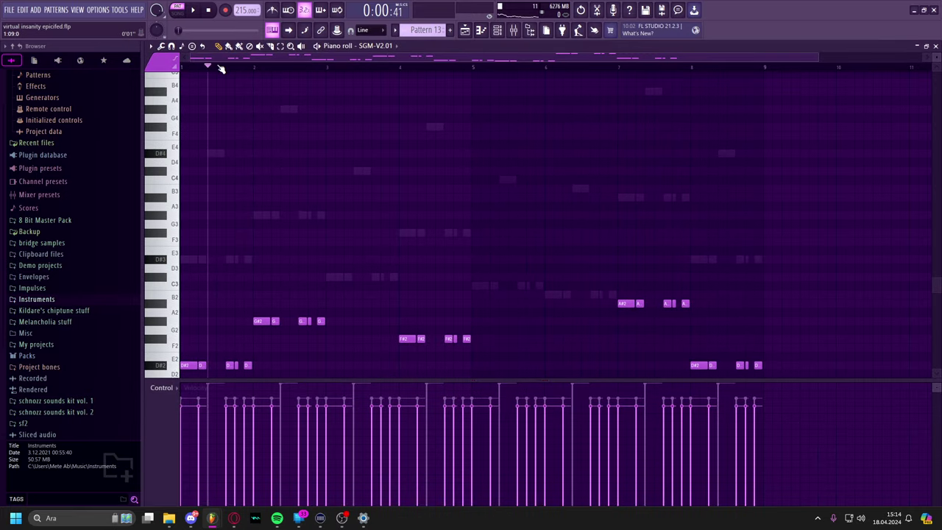
key(space)
drag(208, 146, 209, 152)
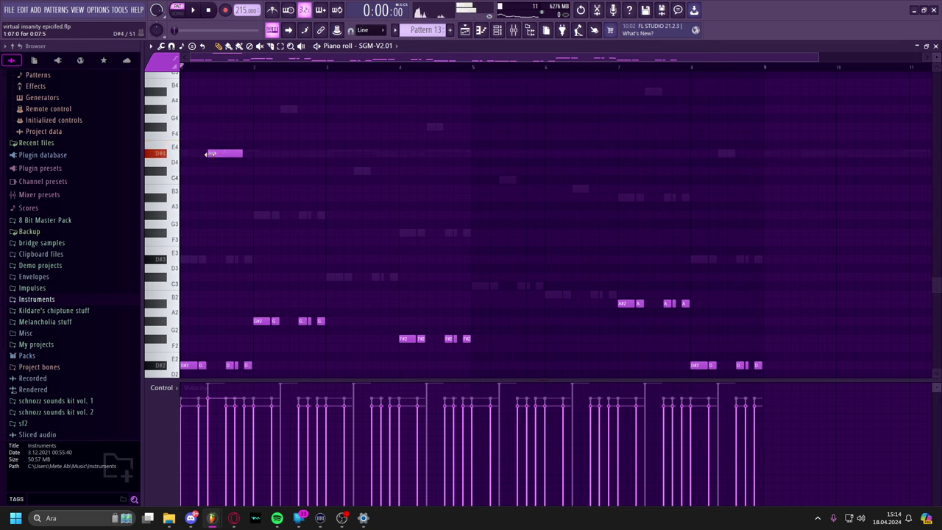
right_click(210, 153)
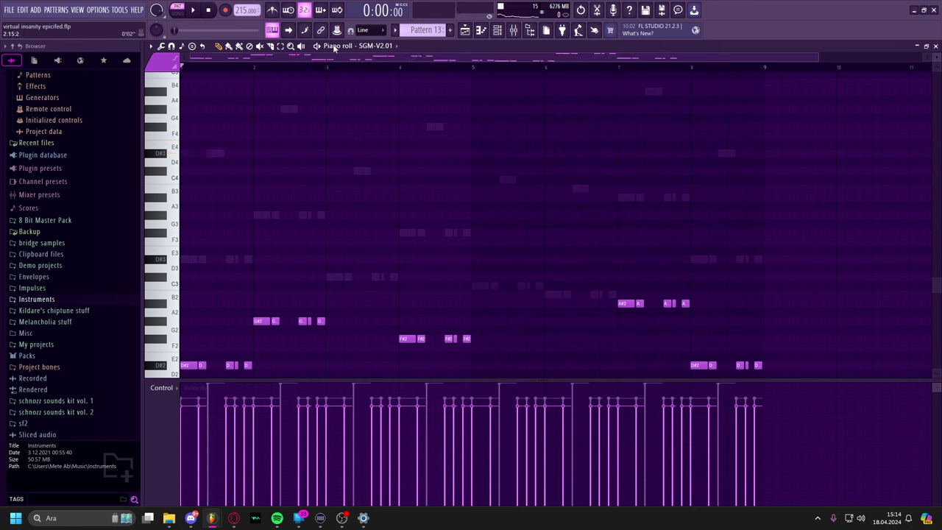
scroll(394, 47, down, 1)
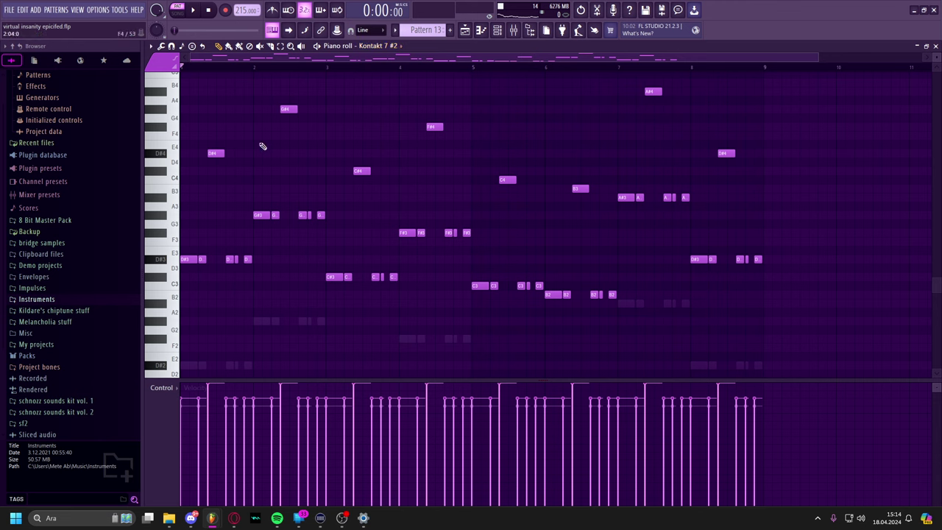
click(215, 153)
key(space)
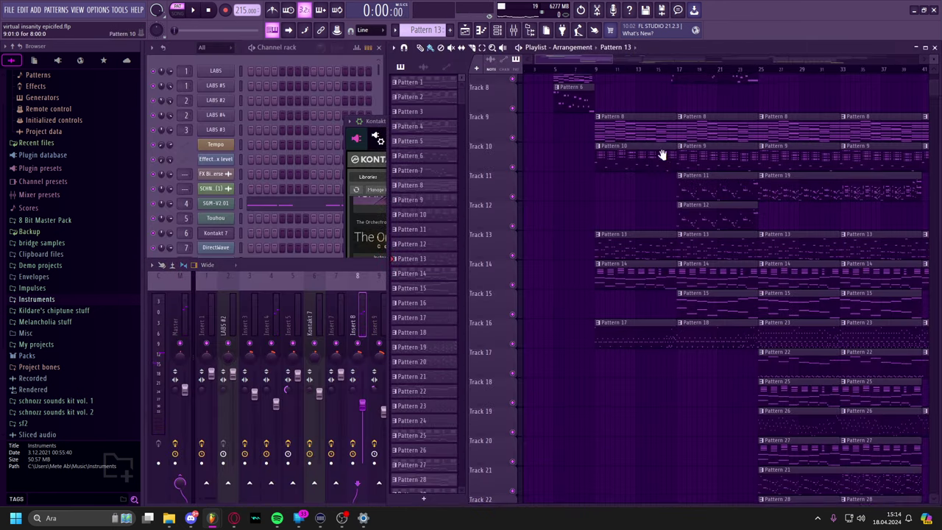
Open the Kontakt 7 #3 to #7 Pop Kit drum instruments used in Pattern 17.
click(304, 59)
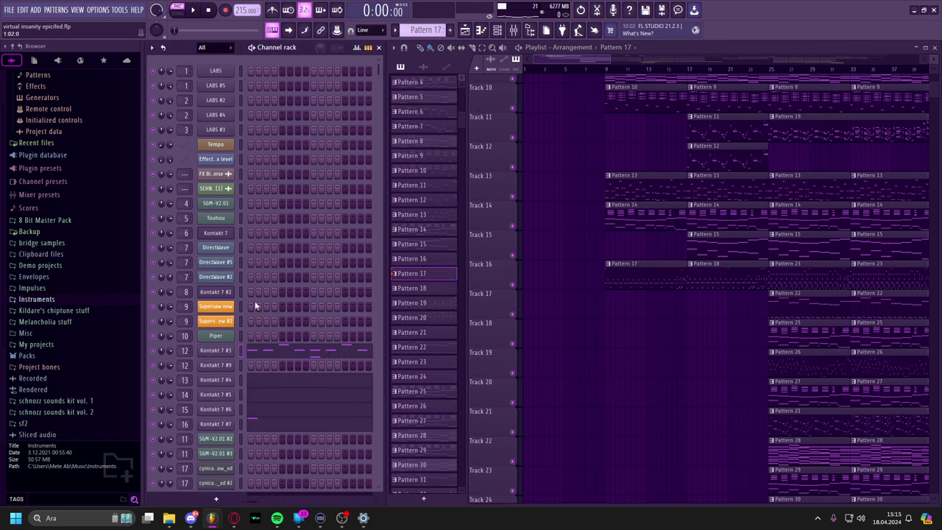
click(231, 351)
click(220, 376)
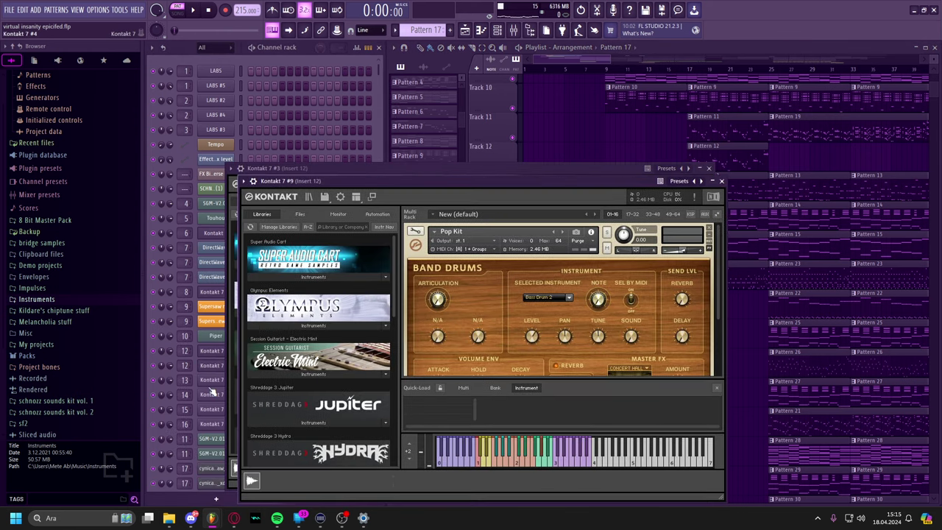
click(213, 398)
click(213, 411)
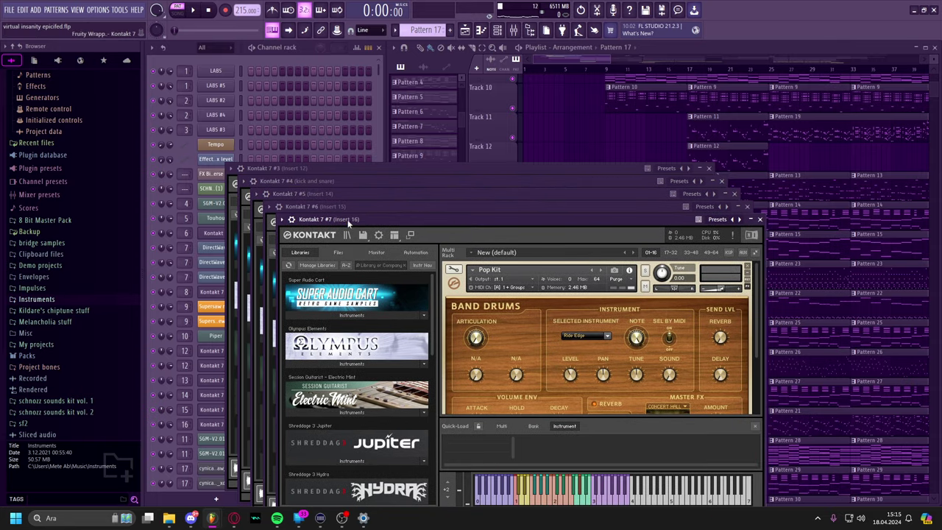
click(213, 424)
Spread the overlapping Kontakt drum windows apart to compare their Pop Kit instruments, including Kontakt 7 #4 on kick and snare.
click(490, 208)
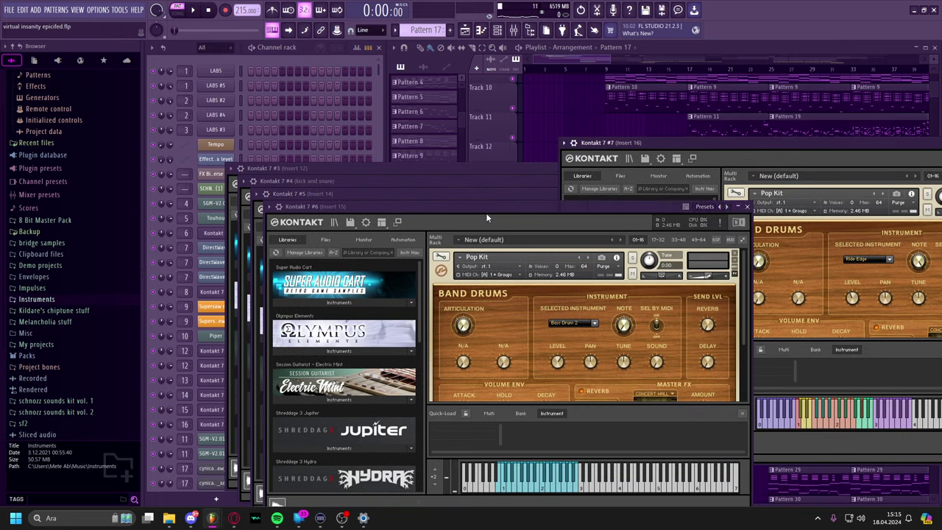
click(431, 206)
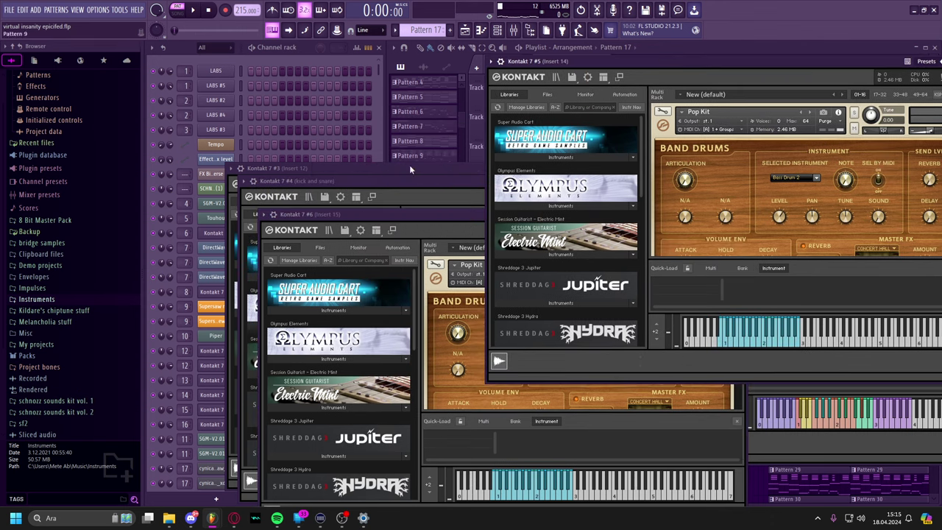
drag(345, 170, 219, 72)
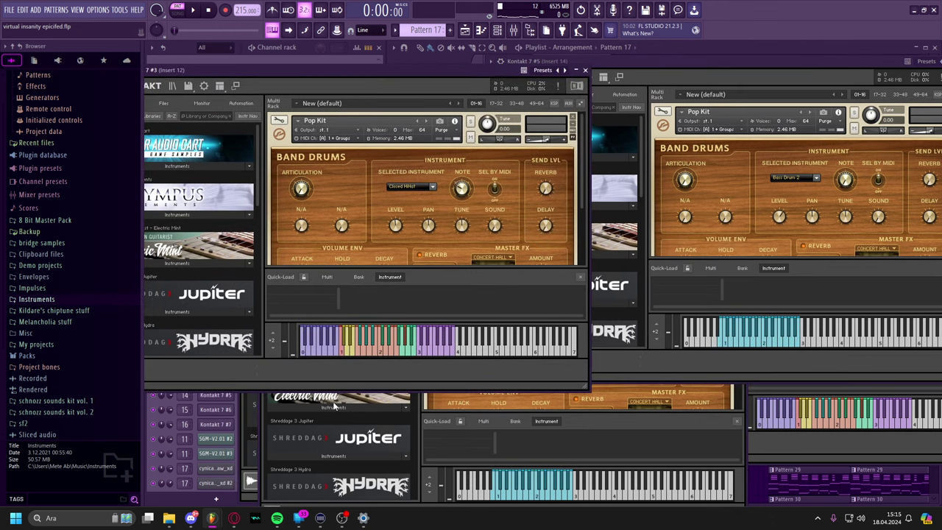
click(247, 421)
drag(383, 184, 299, 186)
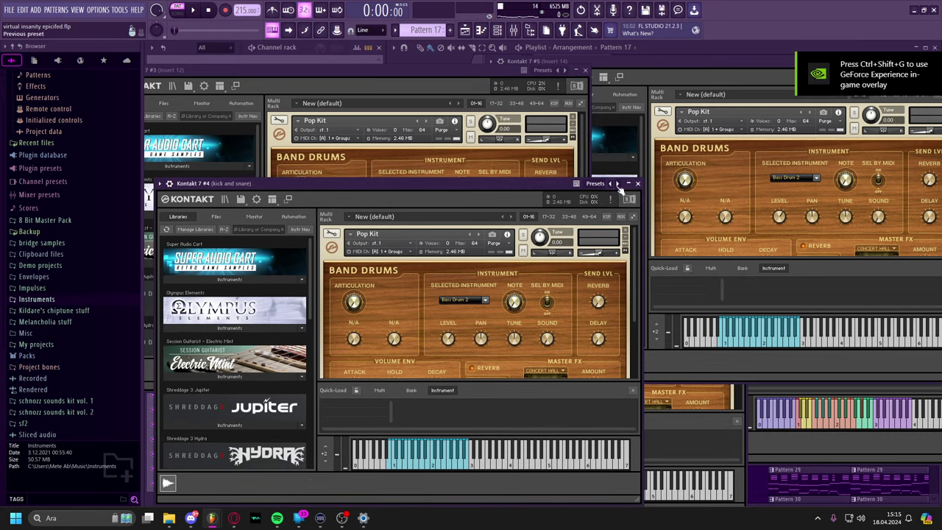
Close all open windows and reopen the playlist and channel rack.
key(F12)
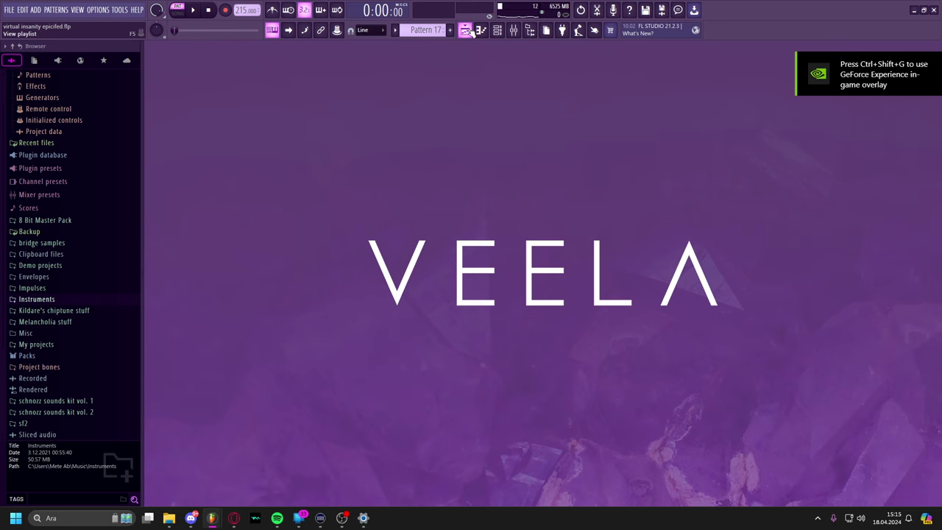
click(468, 30)
click(498, 30)
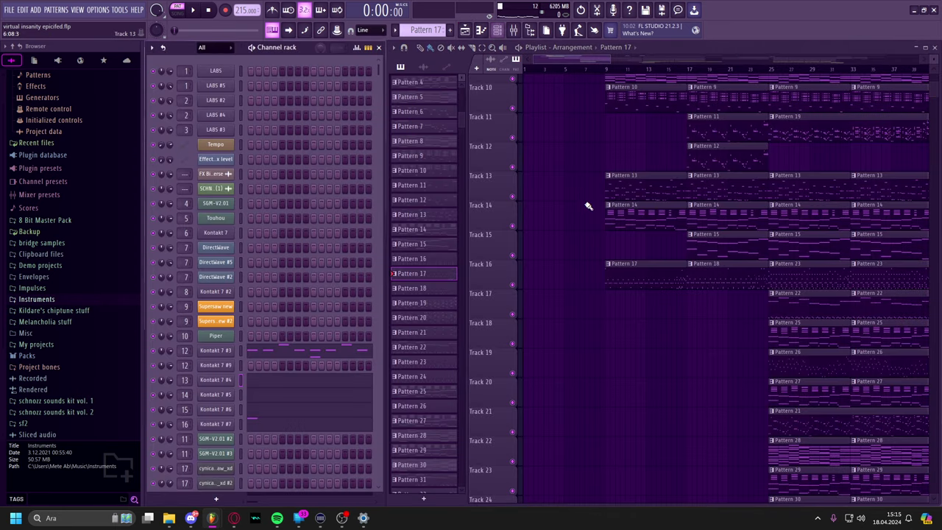
Open Pattern 17 from Track 16 in the piano roll and play it, viewing the Kontakt 7 #3 and Kontakt 7 #7 drum notes.
double_click(671, 267)
drag(460, 199, 675, 279)
key(space)
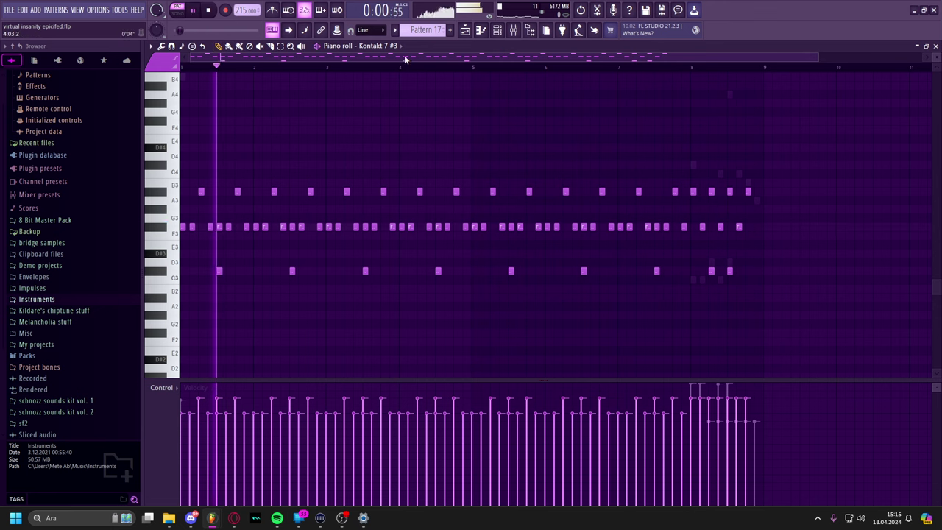
scroll(399, 48, down, 4)
scroll(441, 181, up, 1)
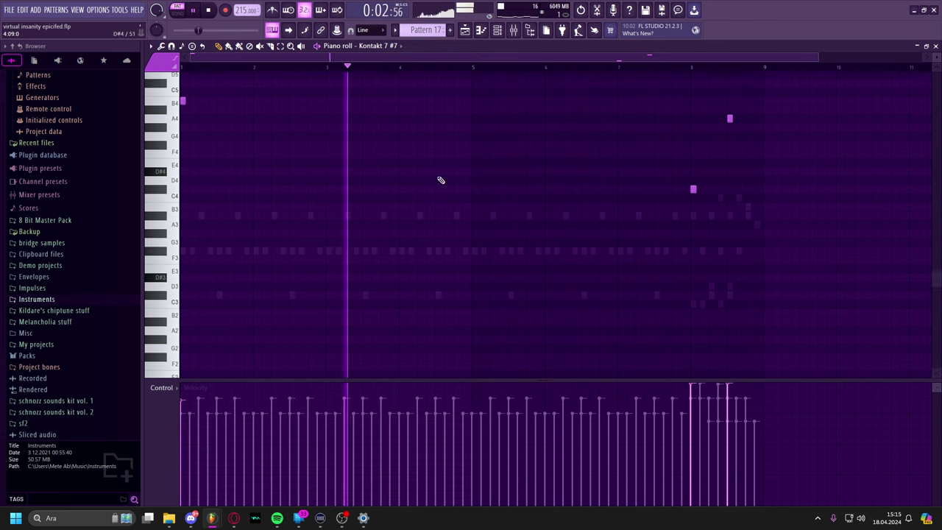
key(space)
Examine the mixer effects on the drum tracks from Insert 12 through kick and snare to Insert 16, and return to Pattern 17's piano roll.
click(498, 30)
click(514, 30)
click(447, 308)
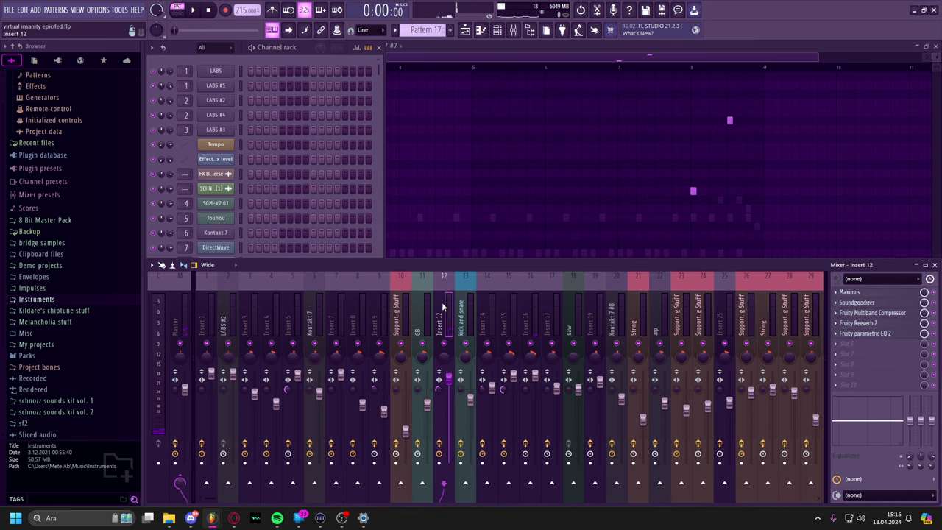
click(468, 305)
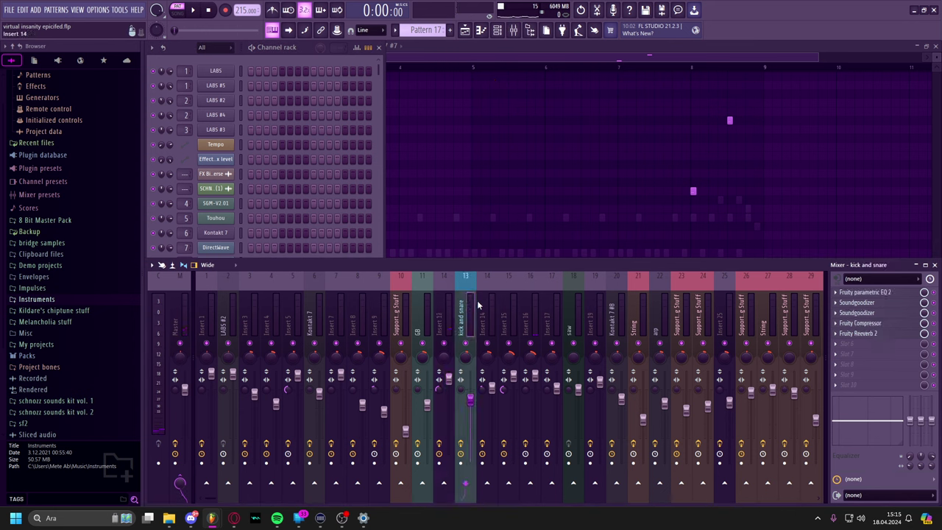
click(486, 303)
click(472, 309)
click(492, 312)
click(525, 311)
click(511, 308)
click(527, 309)
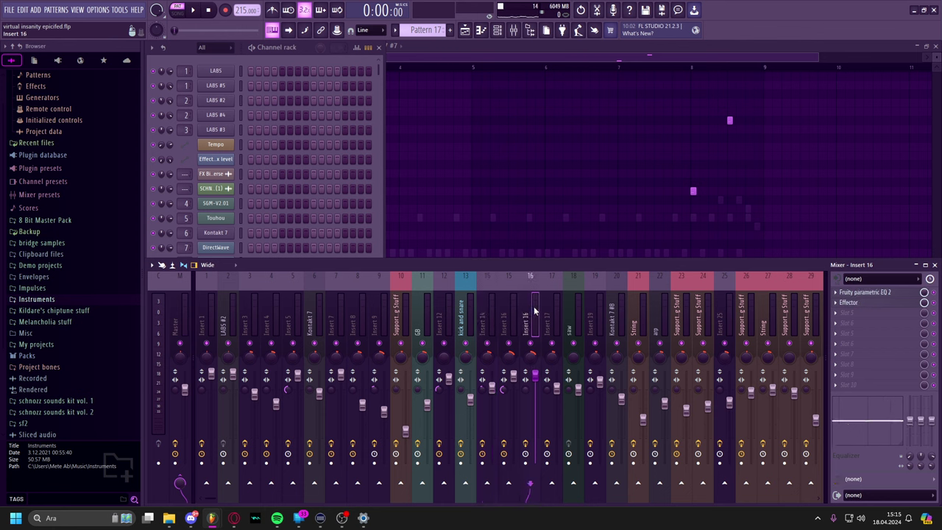
click(550, 310)
click(476, 184)
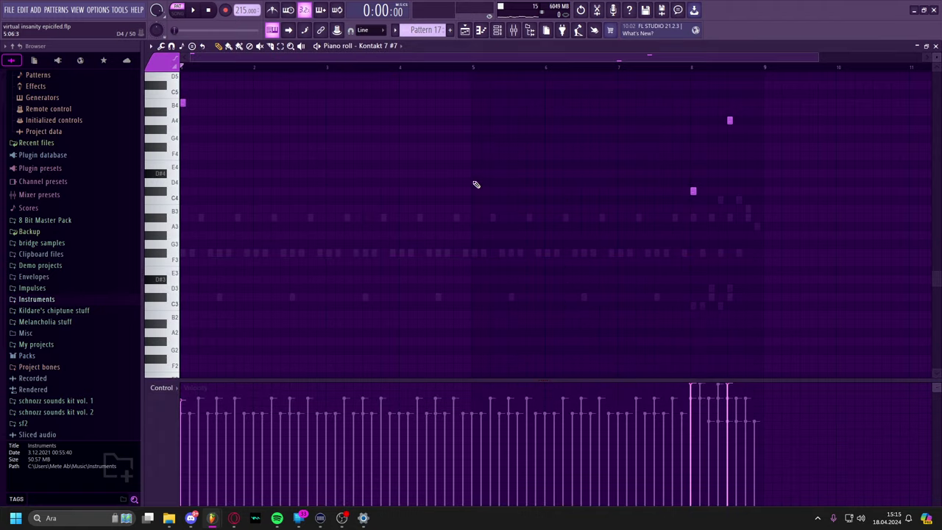
drag(373, 178, 507, 203)
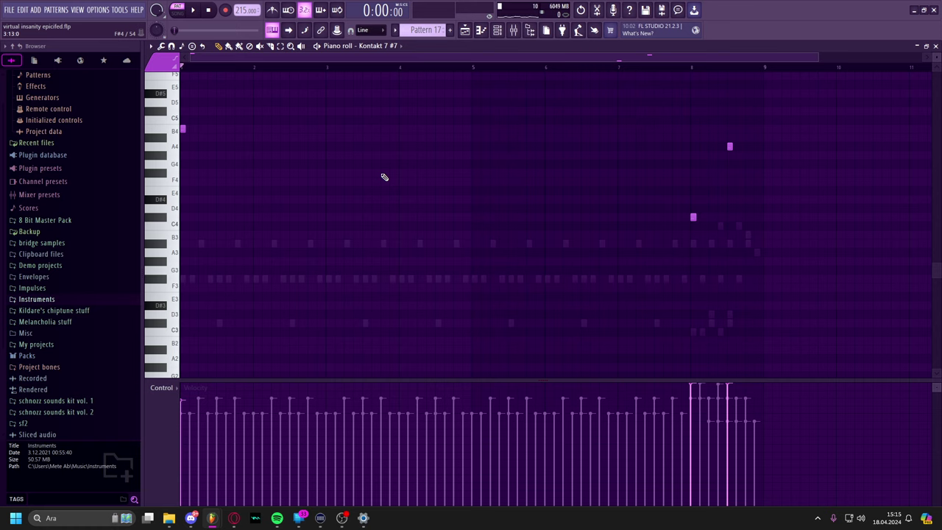
Play Pattern 17 and switch the piano roll to the Kontakt 7 #3 notes to examine the drum part.
key(space)
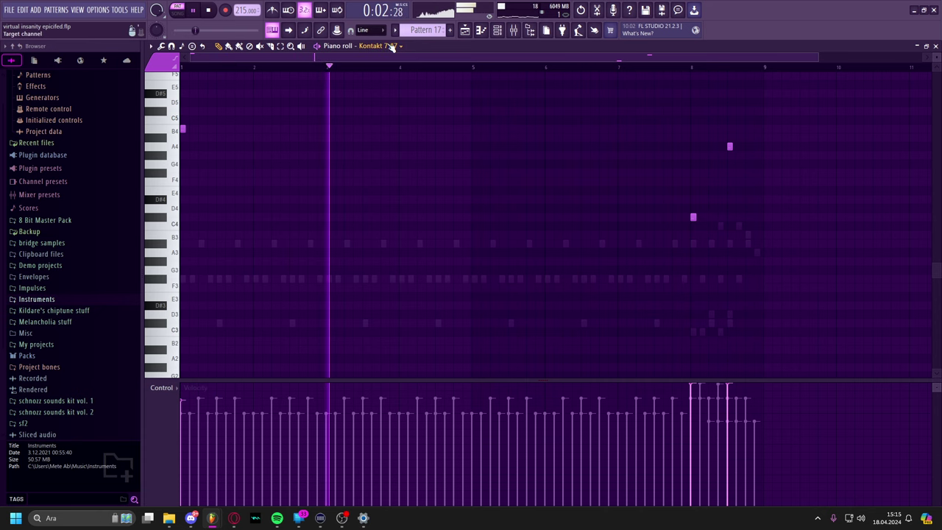
double_click(406, 278)
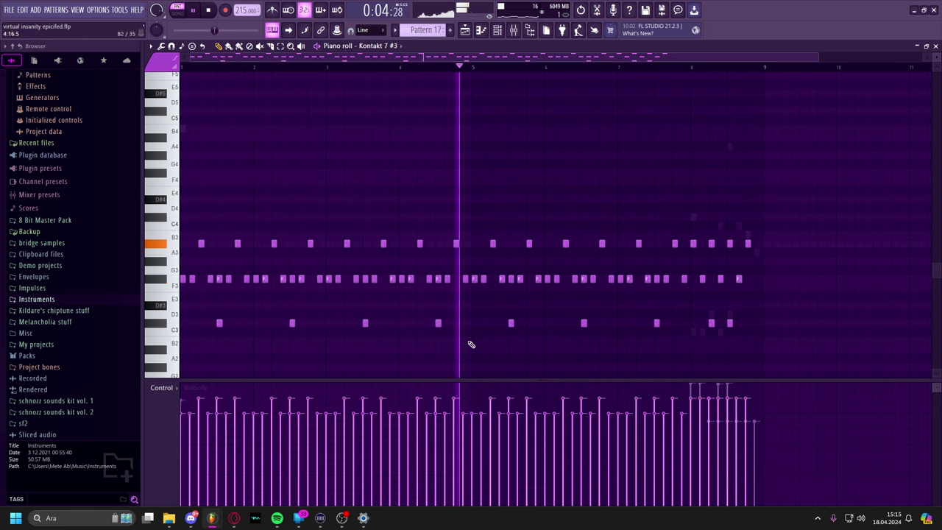
key(space)
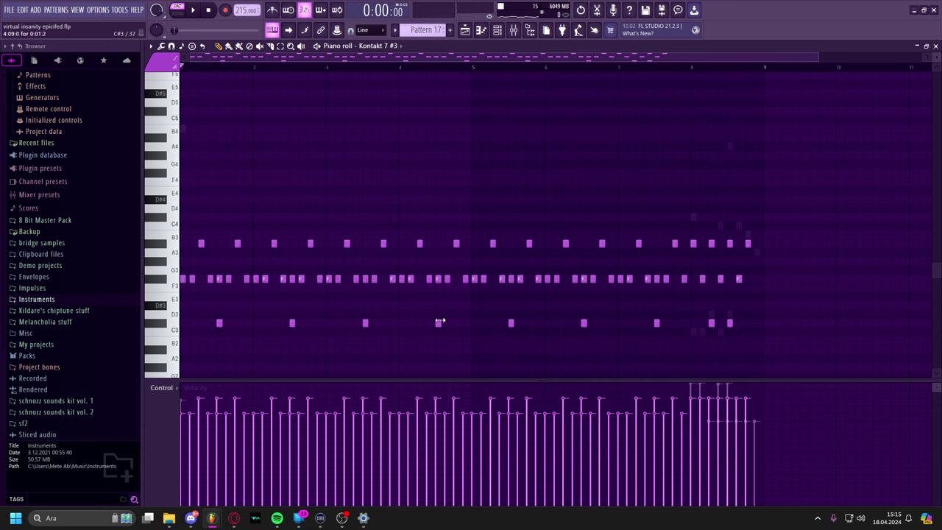
click(438, 321)
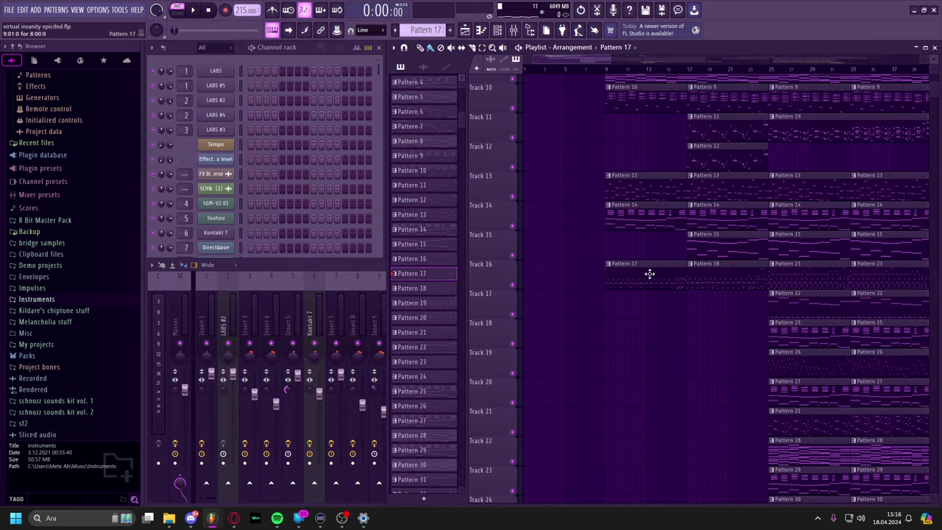
Reopen Pattern 17 from Track 16 and play its closing drum fill from bar 8.
double_click(649, 274)
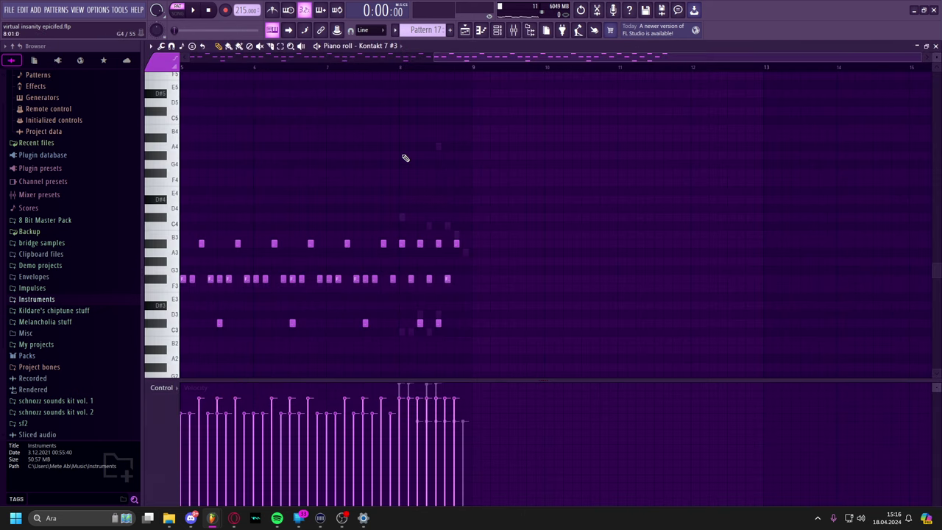
mouse_move(401, 71)
mouse_down()
mouse_move(355, 72)
mouse_move(409, 73)
mouse_up()
key(space)
click(403, 70)
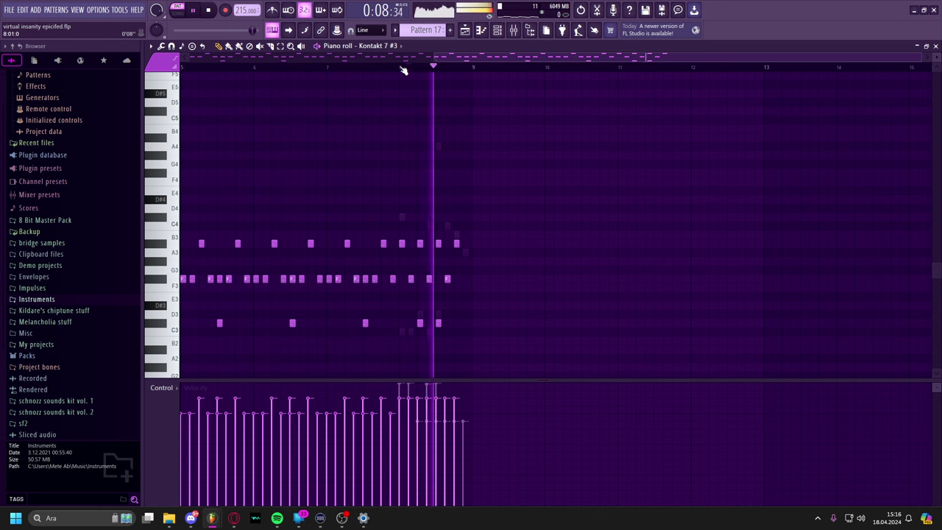
click(402, 68)
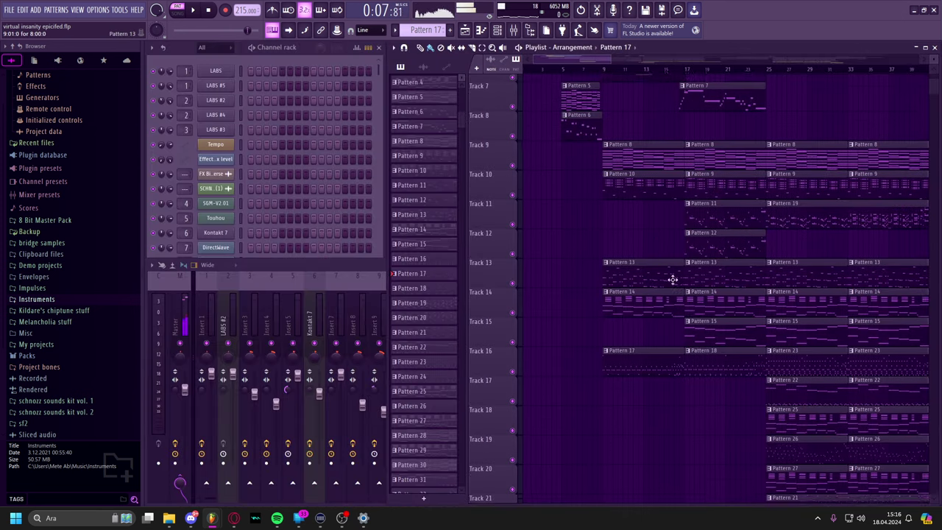
Set the song position to bar 9 in the playlist and look over Arrangement_2.
drag(648, 302, 637, 313)
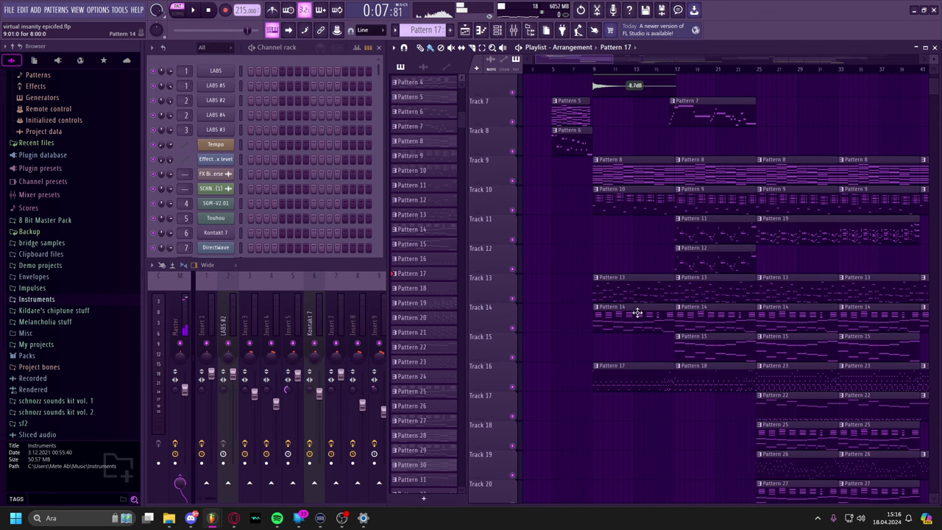
click(596, 72)
scroll(582, 50, down, 1)
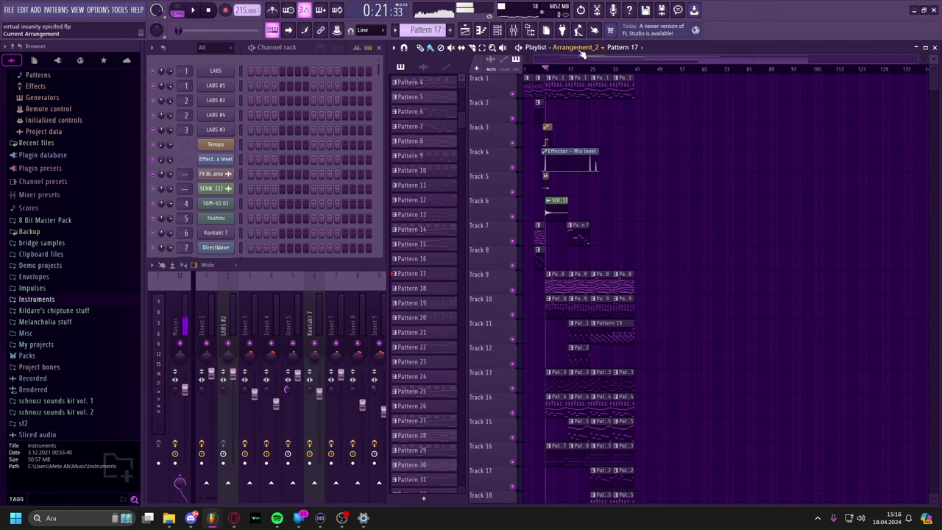
Switch away from Arrangement_2 to the unnamed arrangement and delete the Pattern 17 clip from its Track 1.
click(582, 53)
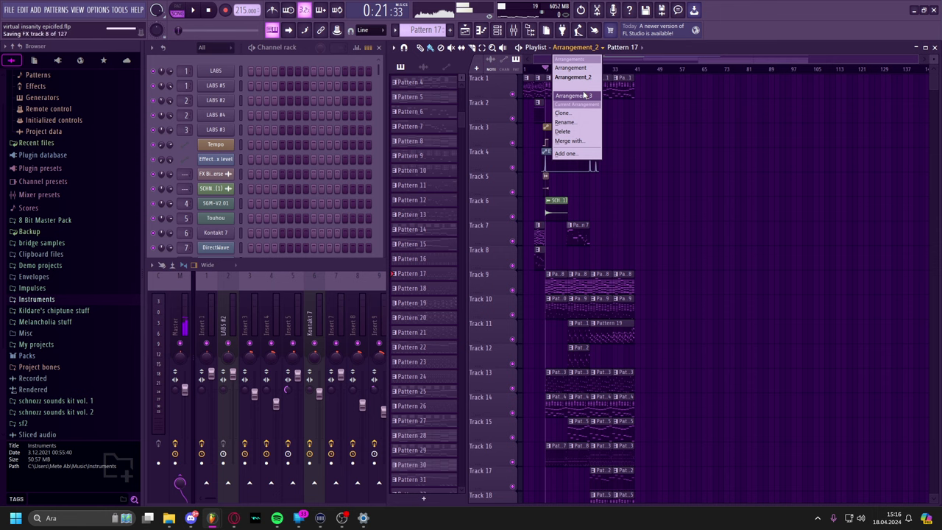
click(583, 96)
click(551, 48)
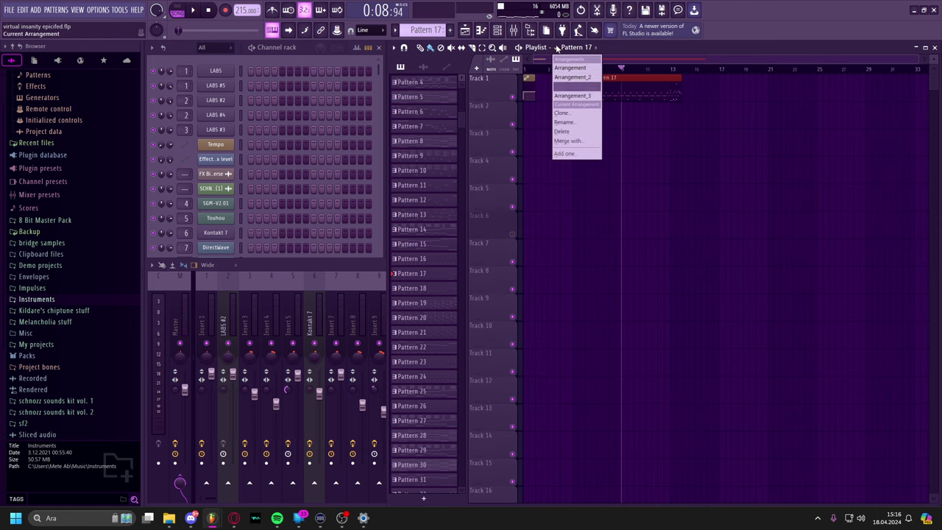
click(576, 133)
right_click(625, 95)
Switch to Arrangement_3 and play its virtual insanity epicifed fix audio clip from bars 5 and 9.
click(545, 49)
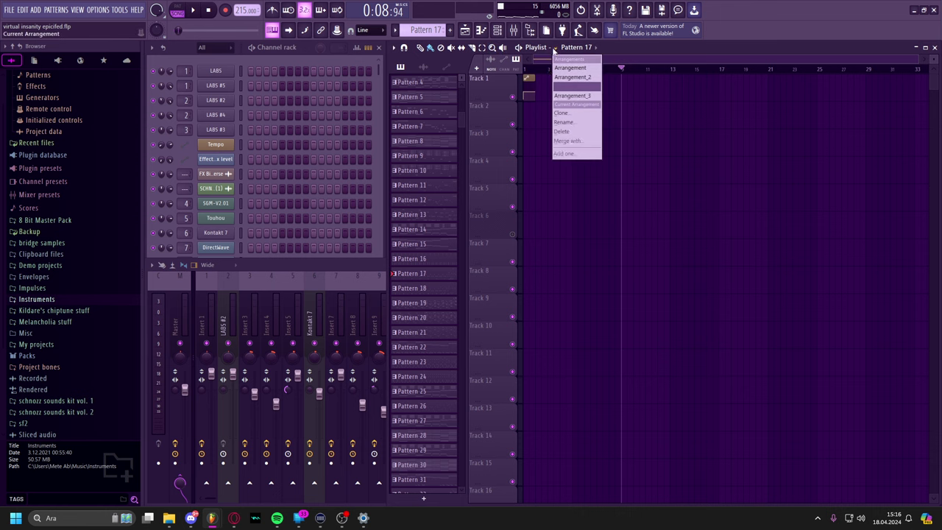
click(578, 96)
click(576, 70)
click(555, 70)
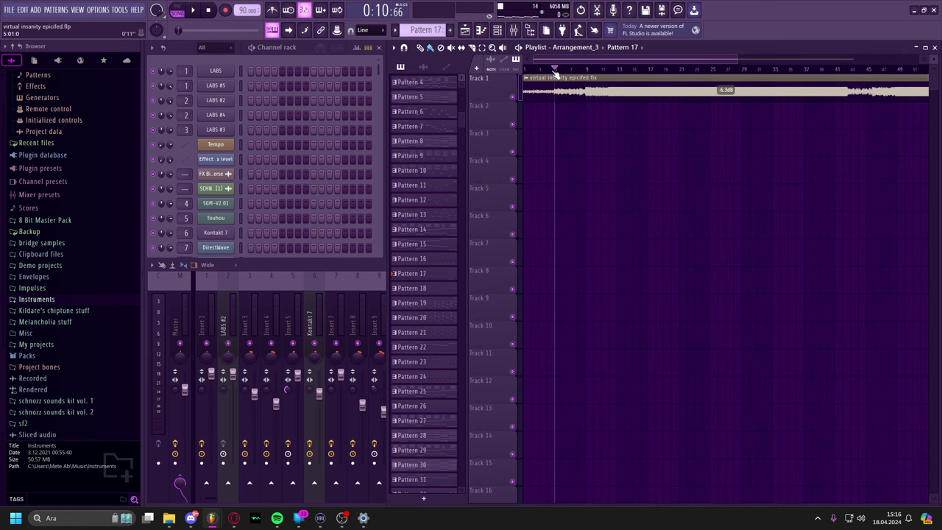
key(space)
click(590, 70)
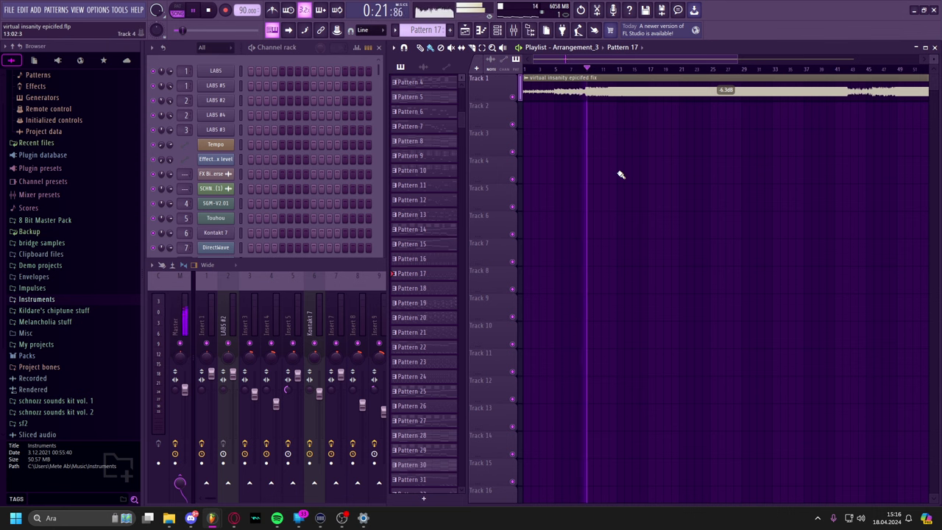
View the virtual insanity epicifed fix clip's channel settings and return the playlist to the first arrangement.
double_click(557, 92)
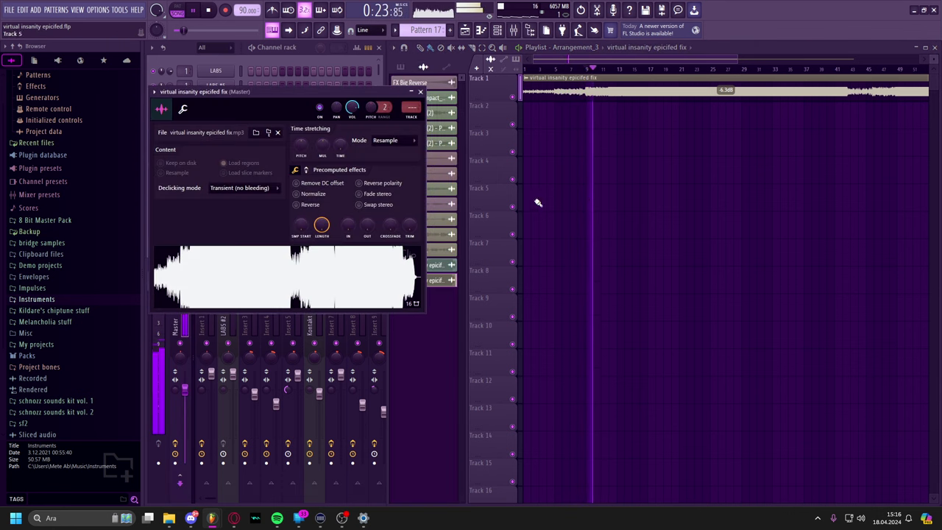
right_click(611, 192)
right_click(601, 179)
right_click(597, 175)
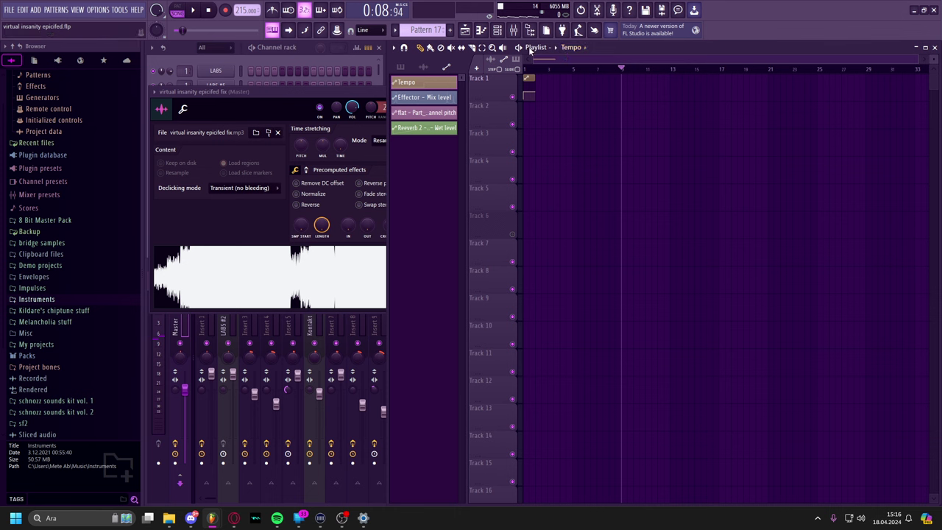
click(547, 48)
click(576, 82)
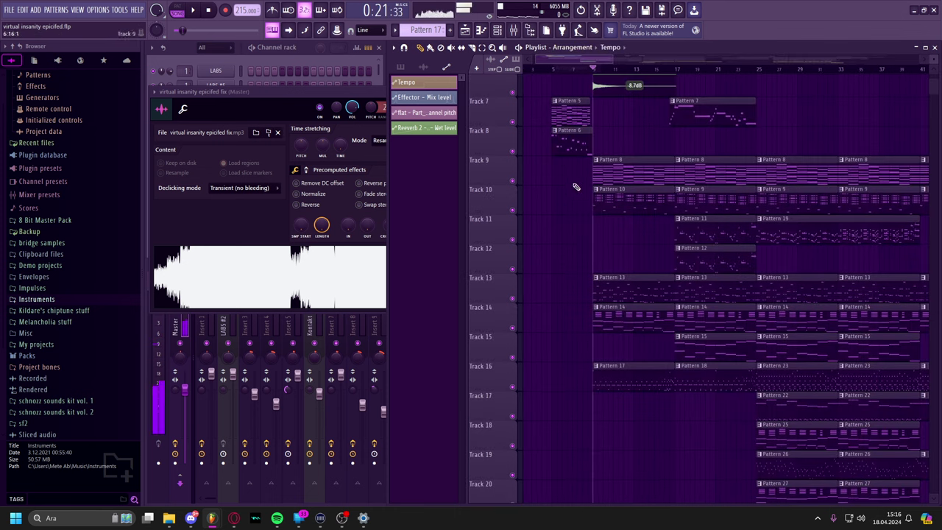
Open Pattern 7 in the piano roll and show its Touhou instrument with the Romantic Tp patch.
click(624, 69)
double_click(635, 225)
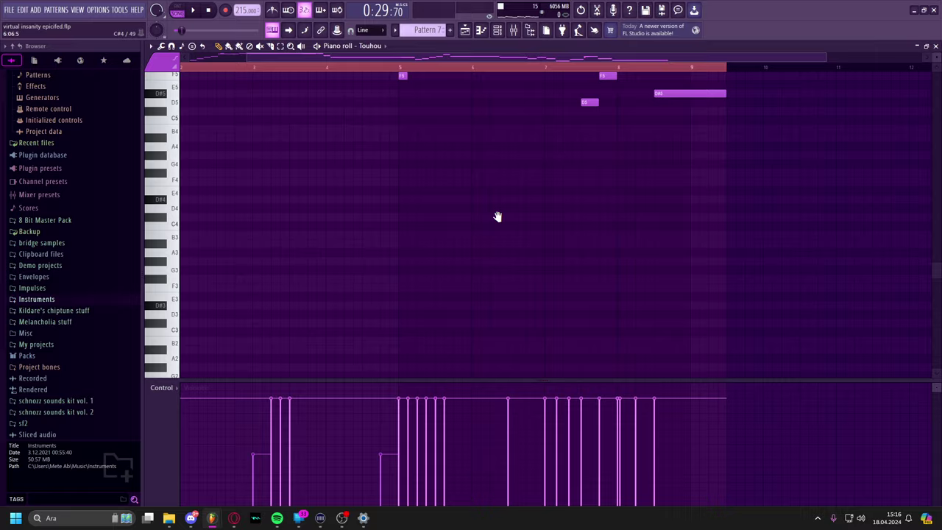
drag(498, 216, 519, 263)
scroll(519, 264, up, 2)
click(498, 31)
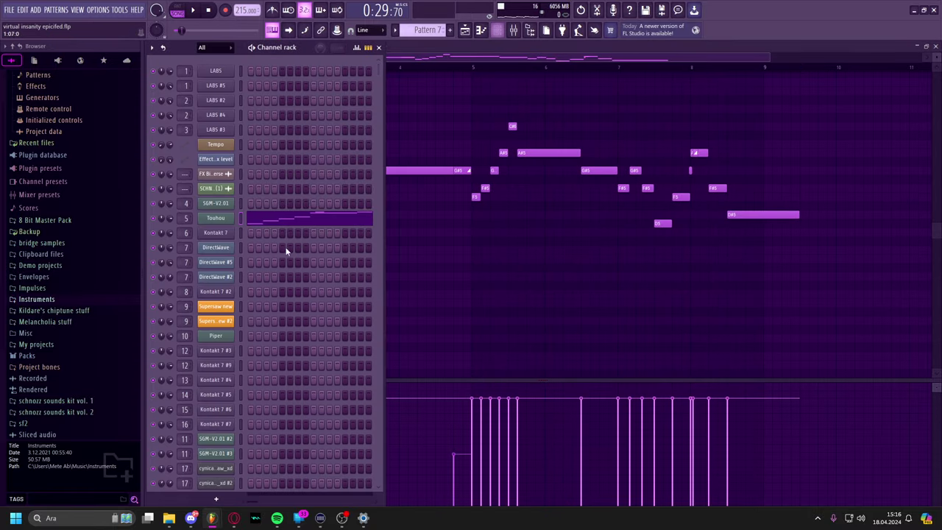
click(223, 219)
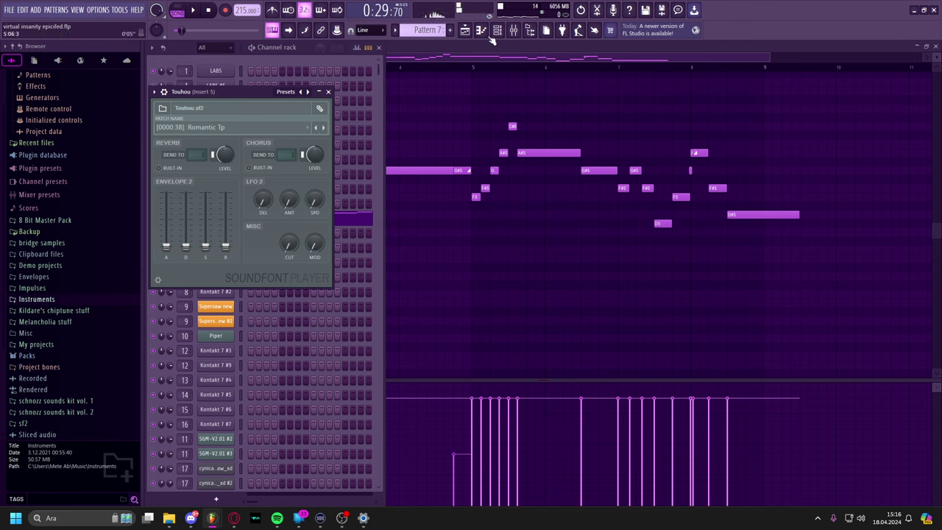
Examine Fruity Chorus and Fruity Reeverb 2 on Insert 5, auditioning Touhou at different chorus mix levels.
click(513, 30)
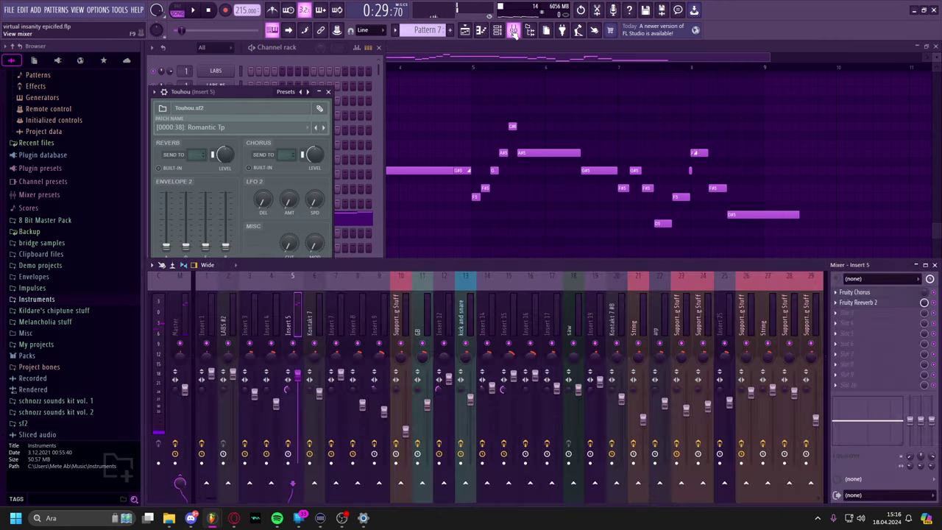
key(x)
click(868, 302)
click(883, 304)
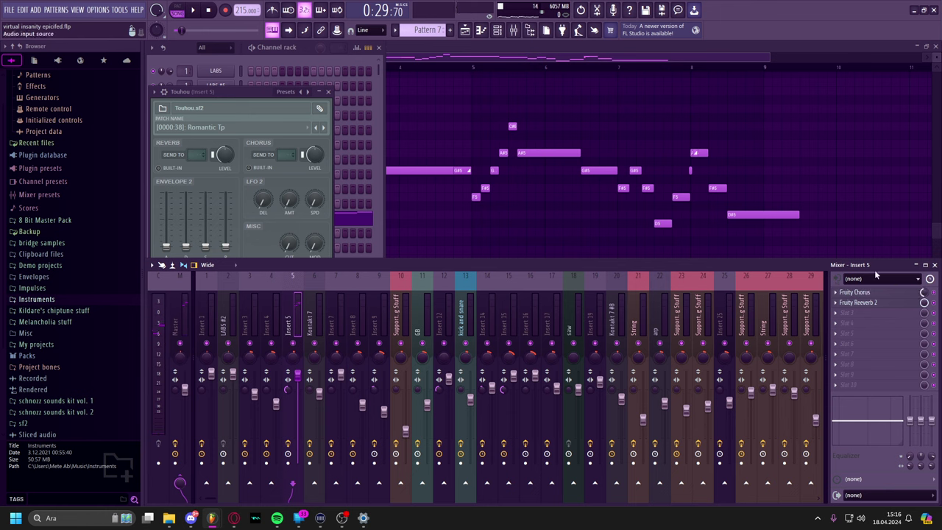
key(x)
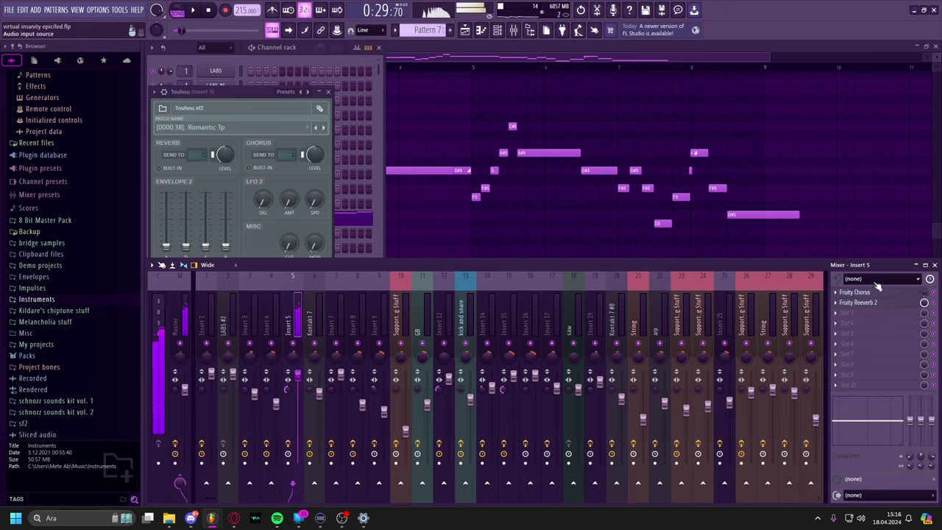
Return to Pattern 7's piano roll and play the Touhou melody through to bar 8.
right_click(840, 198)
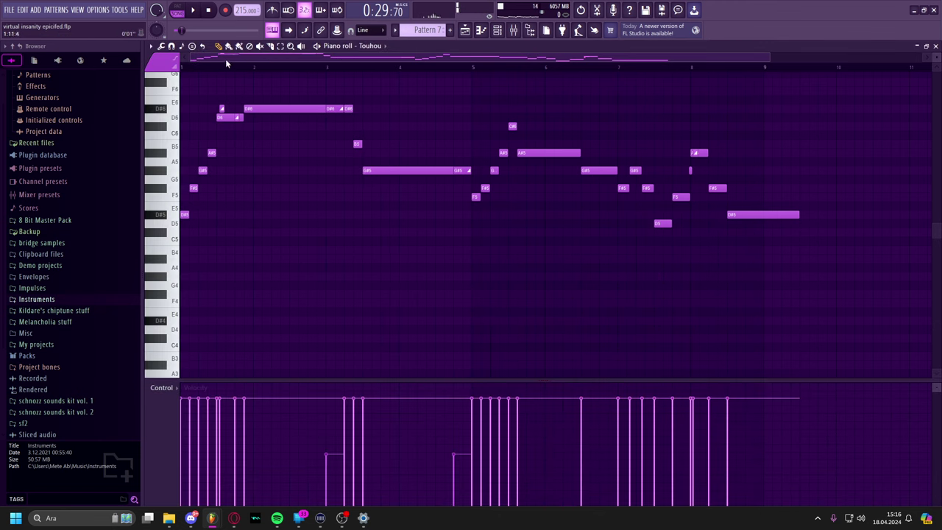
click(193, 14)
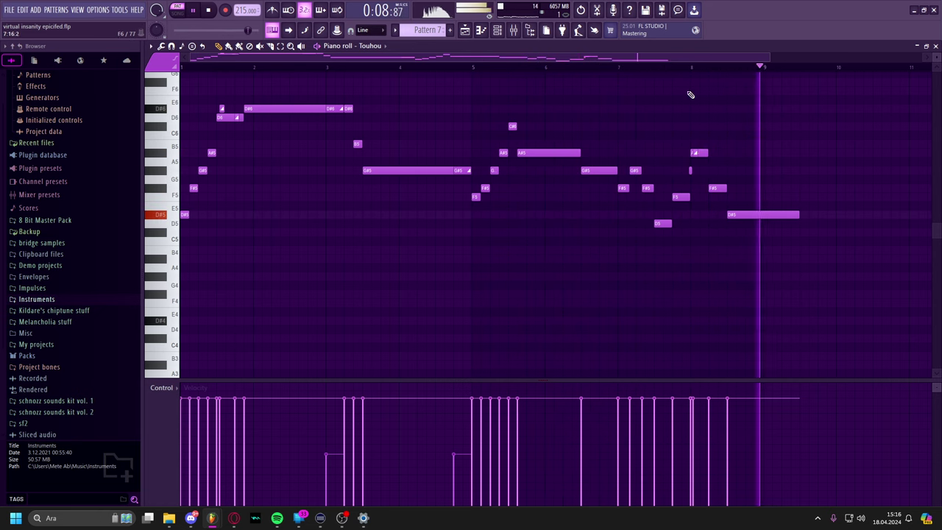
key(space)
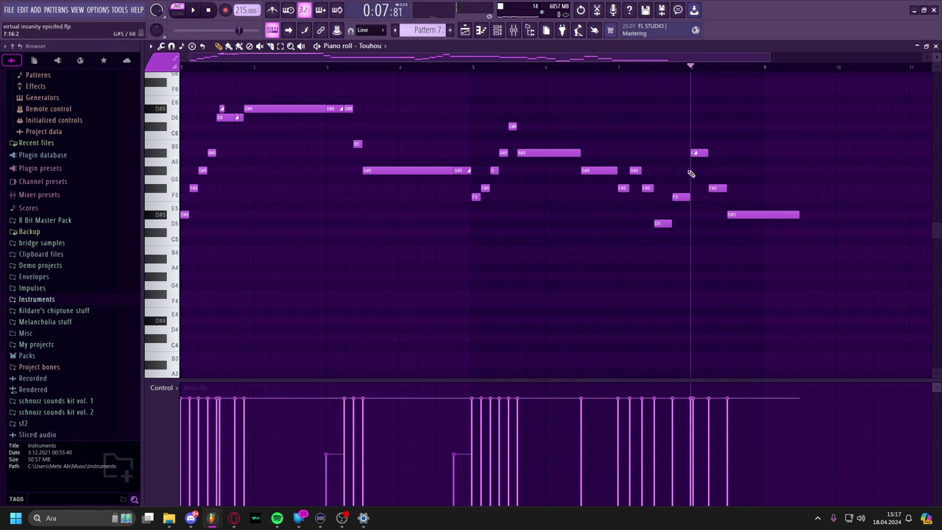
Try Pattern 7's ending without the short notes at the start of bar 8, undo the deletion and replay it.
right_click(697, 150)
key(space)
click(646, 67)
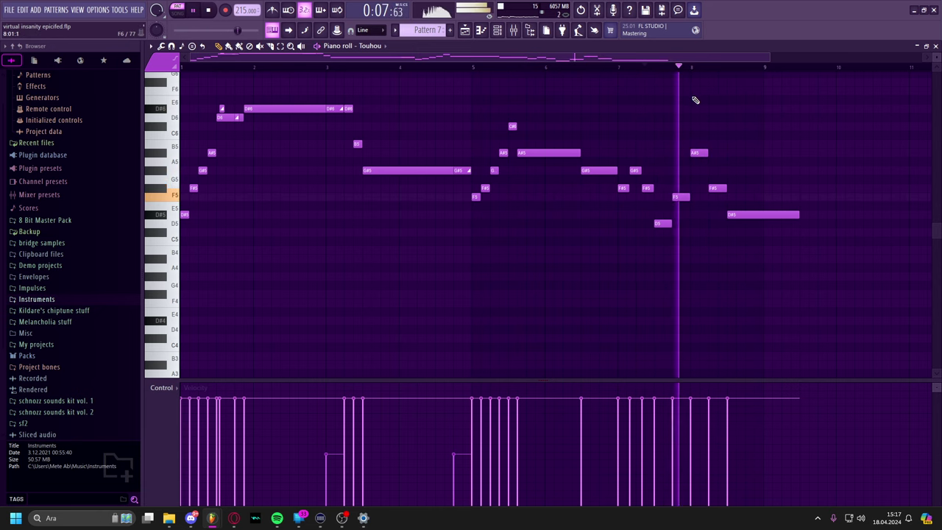
key(space)
key(ctrl+z)
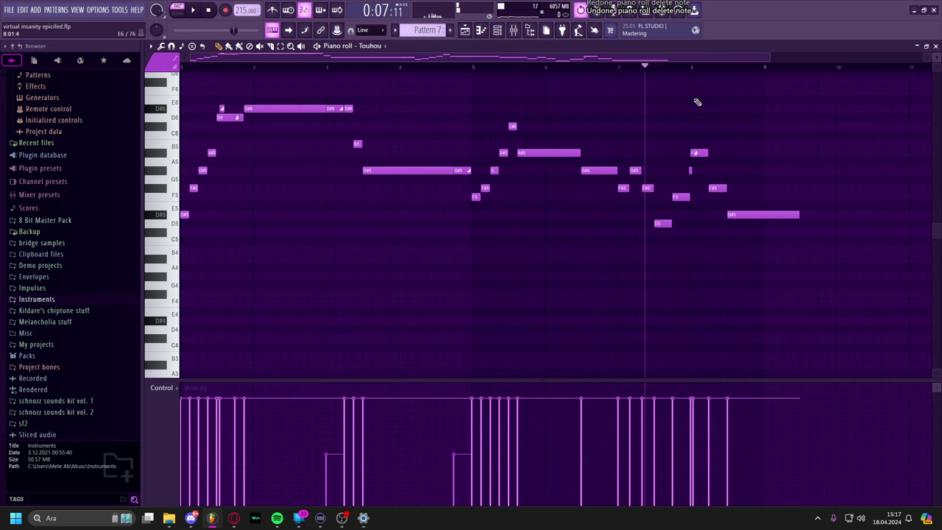
key(space)
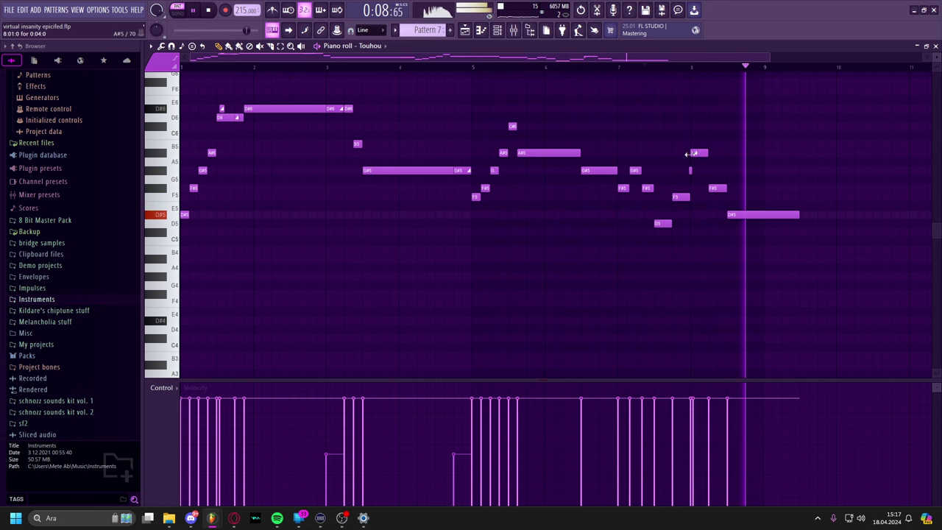
key(space)
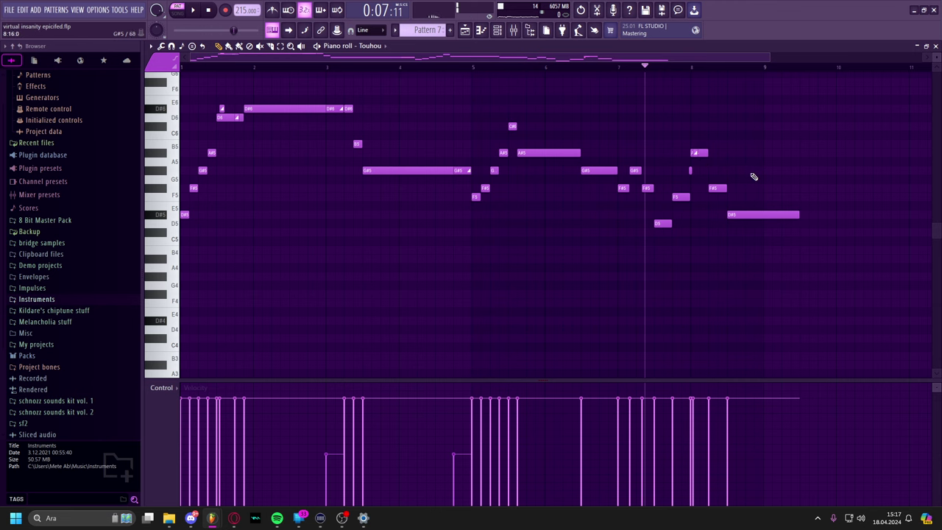
Return to the playlist, select Pattern 11 and set the song position to bar 17 to review that section.
key(F7)
drag(700, 188, 758, 224)
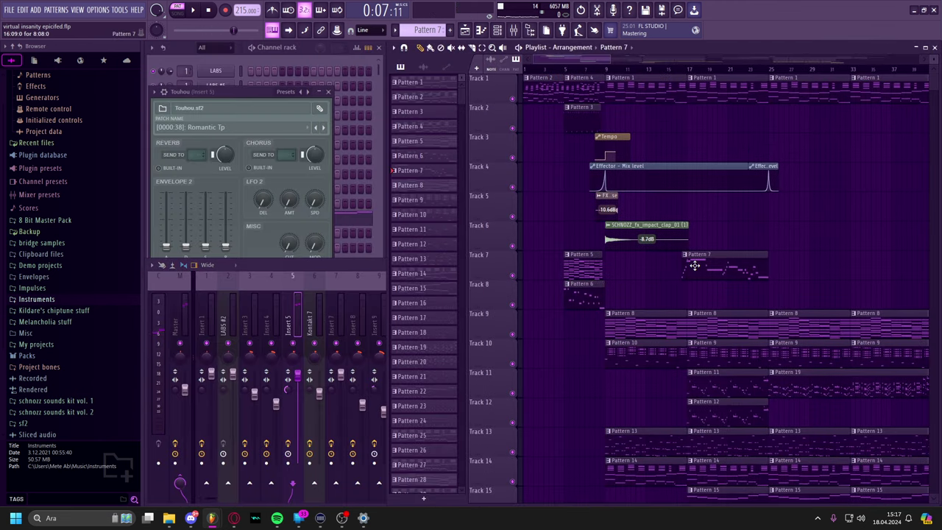
drag(722, 337, 742, 269)
drag(733, 309, 642, 255)
drag(618, 70, 607, 79)
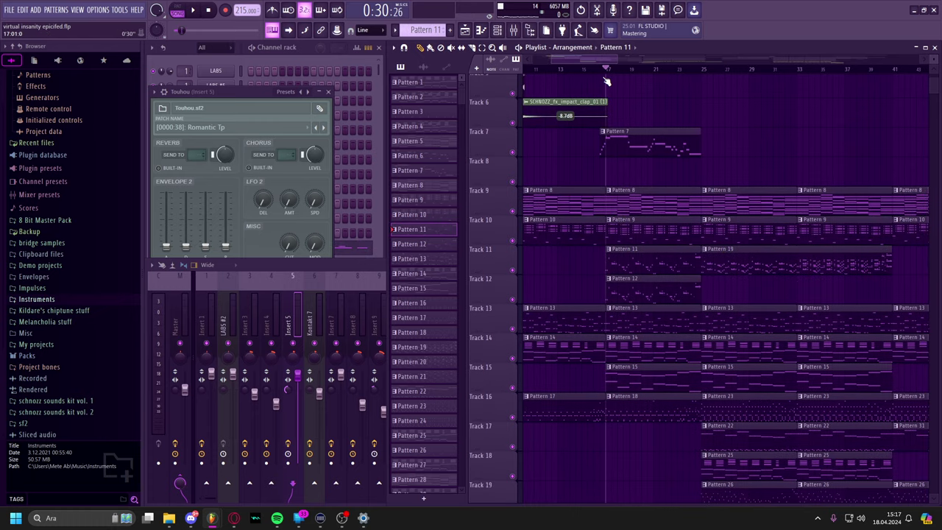
drag(633, 293, 653, 305)
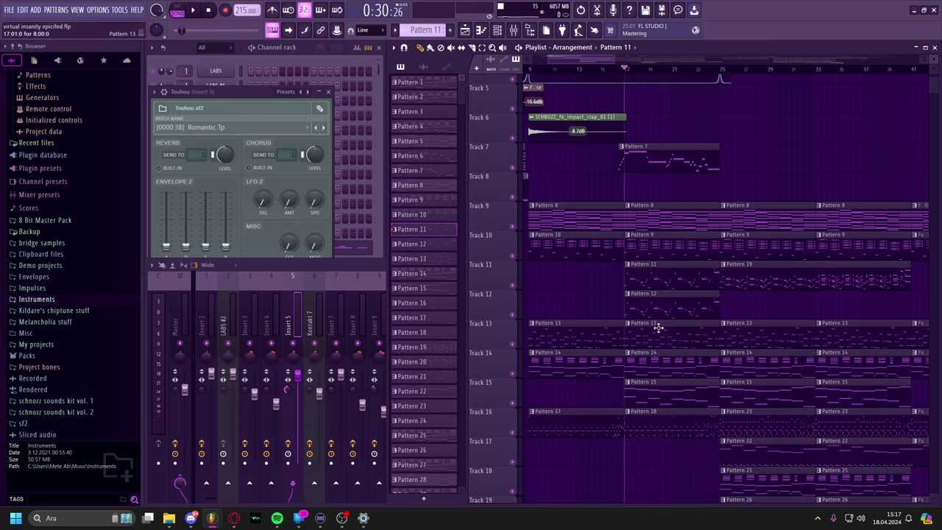
Open Pattern 18 from Track 16 in the piano roll and play its Kontakt 7 #3 drum notes.
drag(586, 192, 605, 299)
drag(632, 421, 610, 290)
drag(644, 382, 665, 296)
double_click(664, 298)
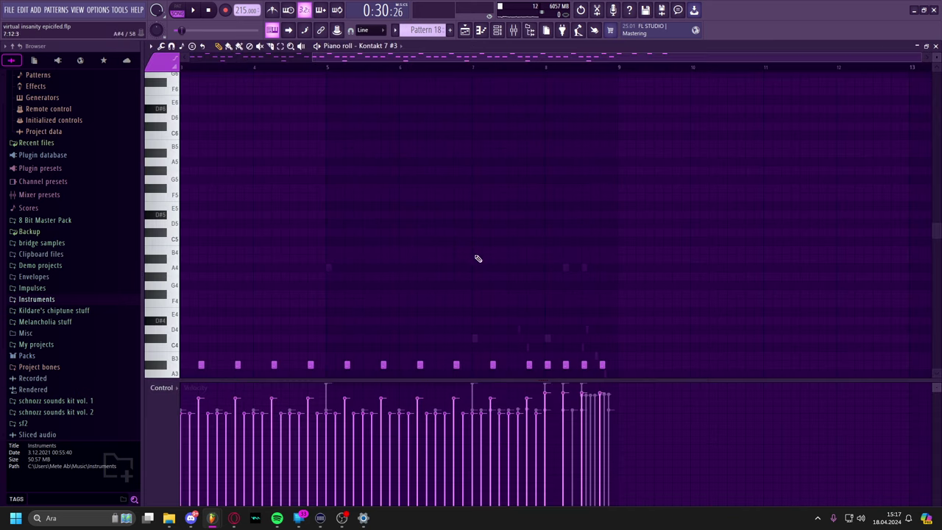
key(space)
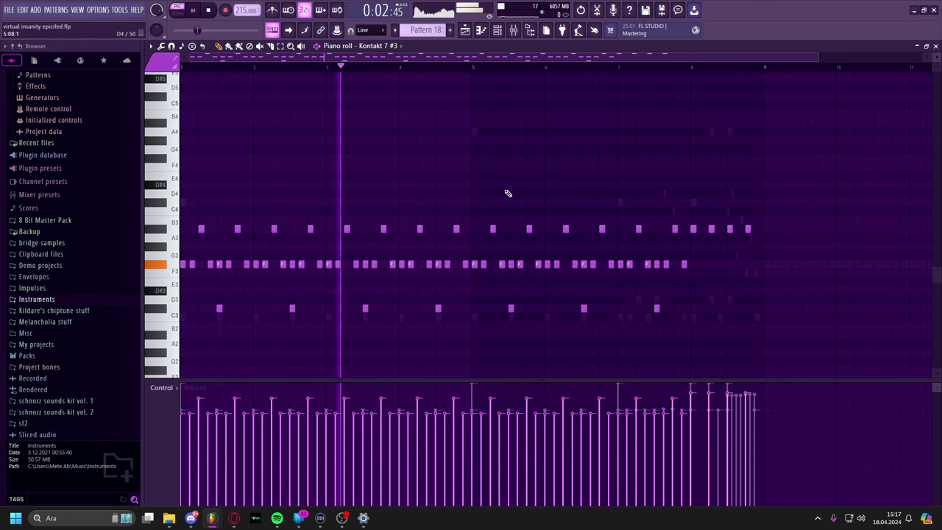
Play Pattern 18's Kontakt 7 #3 drum notes through bar 8, then stop and return to the playlist.
scroll(513, 190, up, 1)
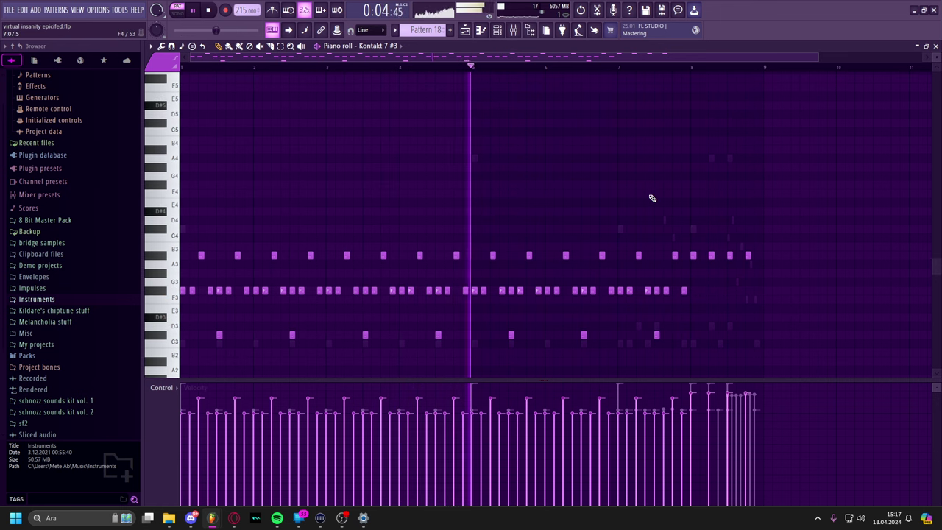
drag(645, 195, 562, 182)
mouse_move(621, 183)
mouse_down()
mouse_move(539, 197)
mouse_move(429, 184)
mouse_up()
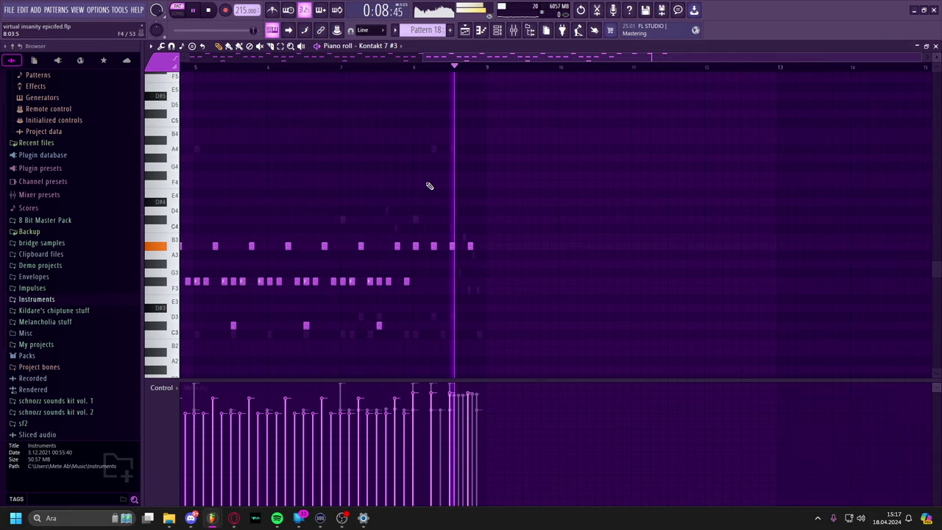
key(F7)
key(space)
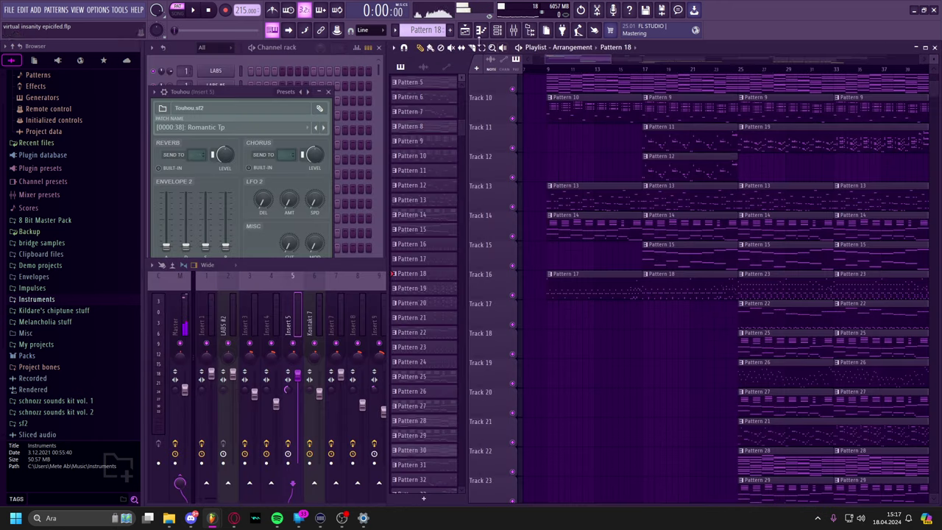
Reopen Pattern 18's piano roll and switch it to the Kontakt 7 #6 notes.
key(F7)
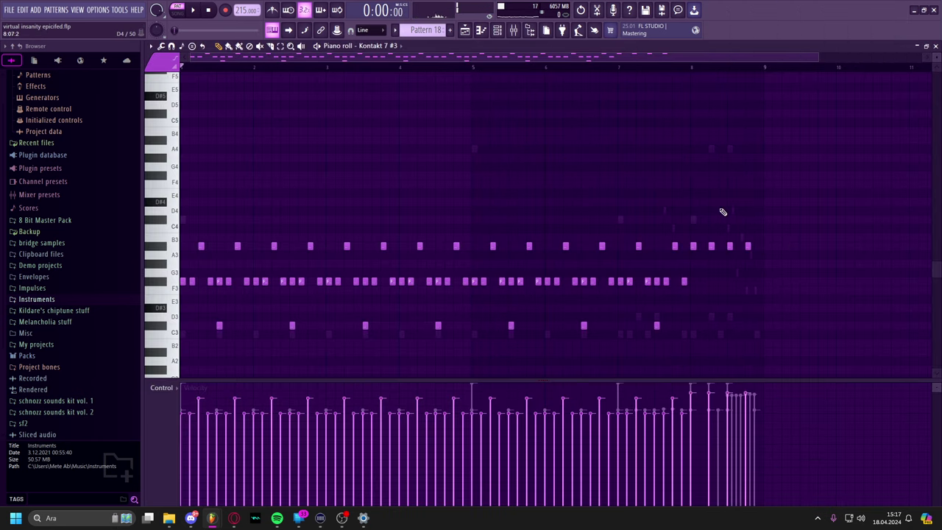
right_click(733, 211)
drag(721, 202, 475, 185)
middle_click(476, 185)
click(434, 183)
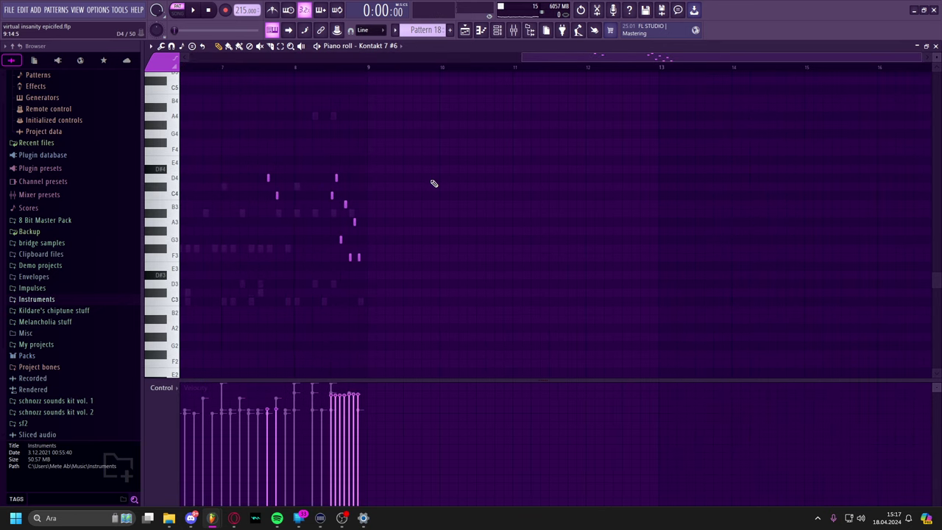
Examine the Kontakt 7 #6 fill notes in bars 7 and 8 up close and return to the playlist.
scroll(322, 187, left, 3)
scroll(322, 187, up, 1)
scroll(339, 183, up, 1)
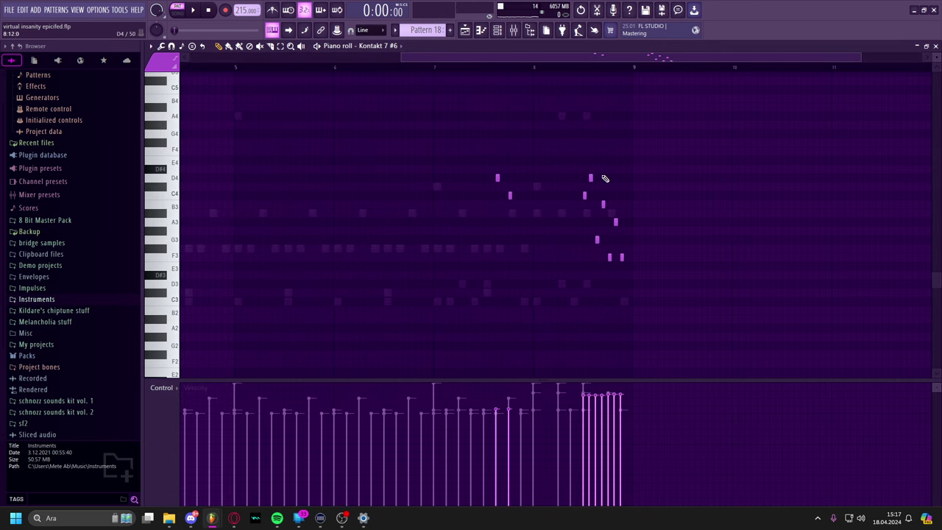
scroll(605, 178, up, 3)
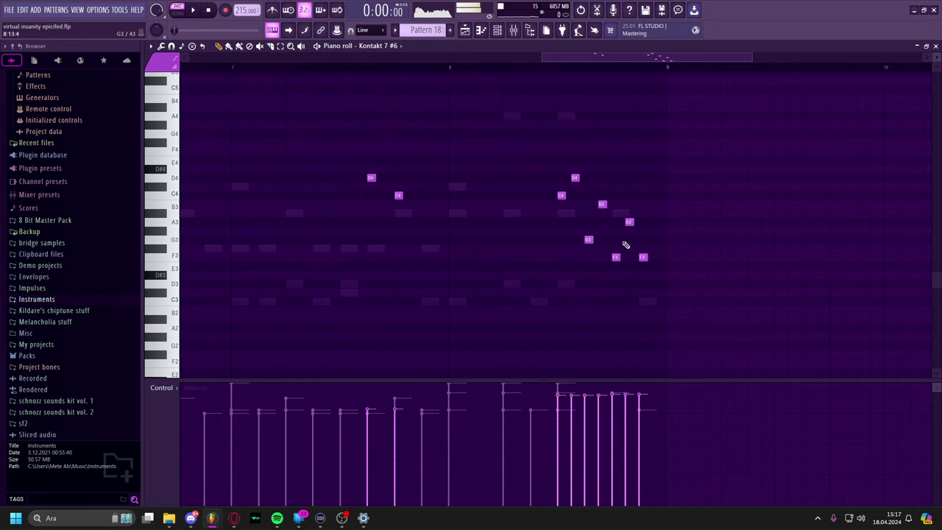
click(644, 303)
key(Escape)
scroll(627, 295, up, 1)
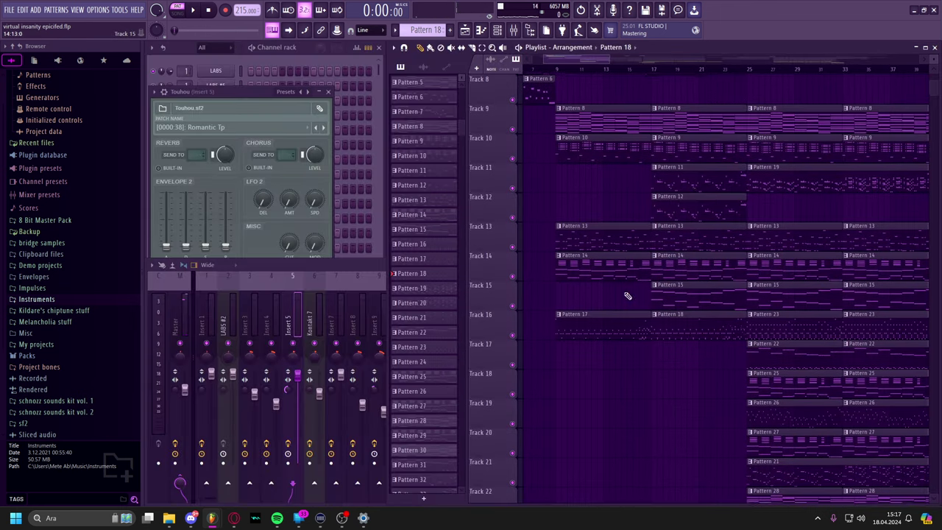
Open Pattern 11 from Track 11 in the piano roll and play its DirectWave ending from about bar 8.
double_click(680, 194)
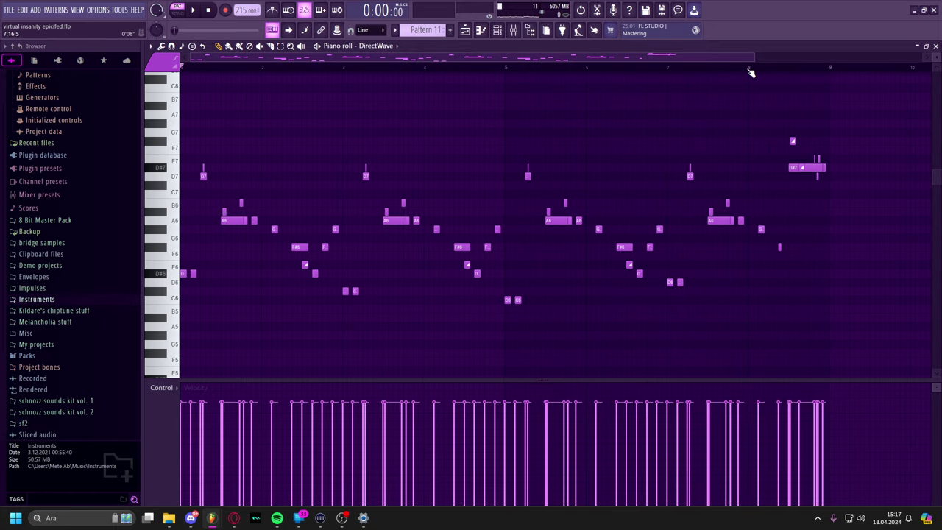
drag(749, 70, 818, 80)
key(ctrl+d)
scroll(461, 166, up, 1)
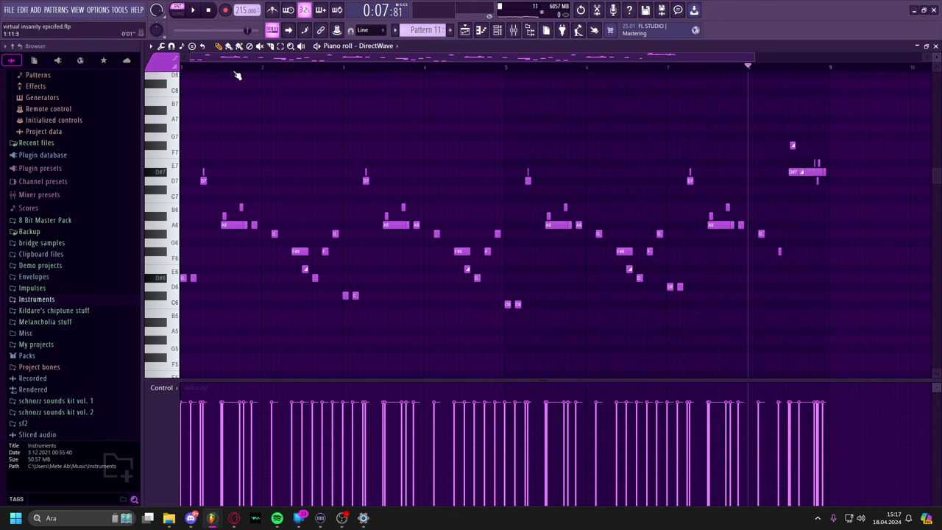
click(208, 11)
key(space)
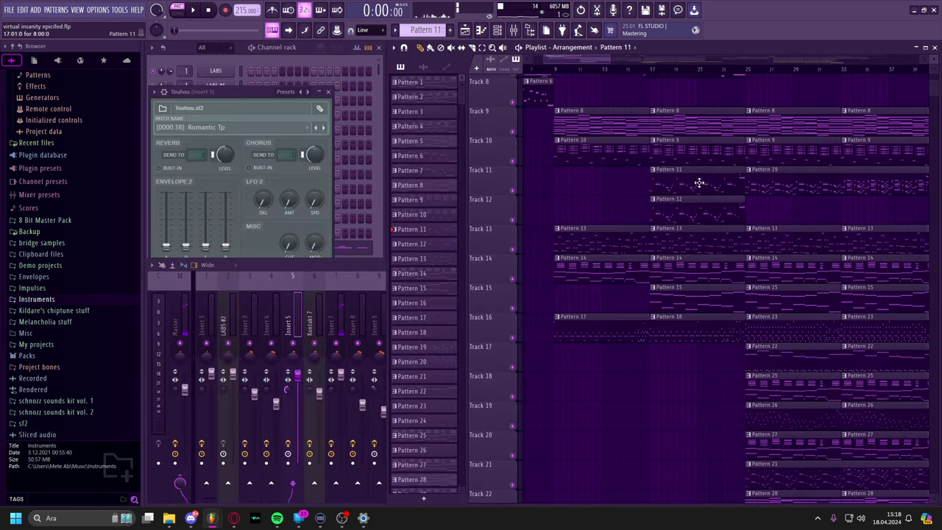
Open Pattern 9 from Track 10 and examine its Kontakt 7 chords and bass notes up to bar 8.
drag(699, 183, 682, 268)
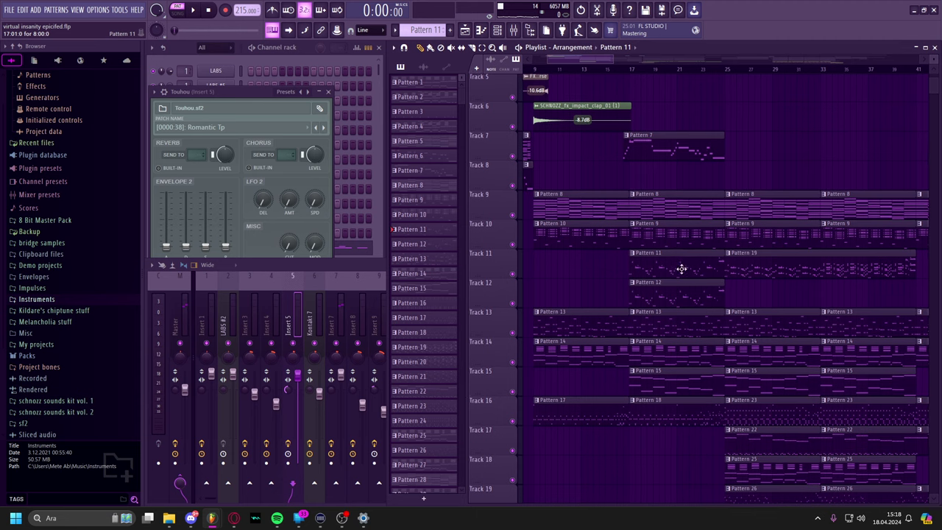
double_click(686, 234)
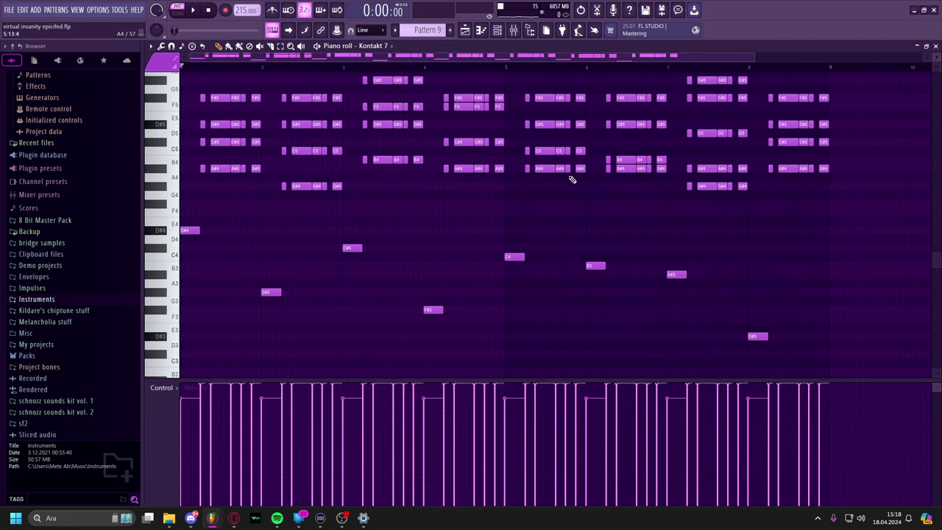
scroll(587, 255, down, 1)
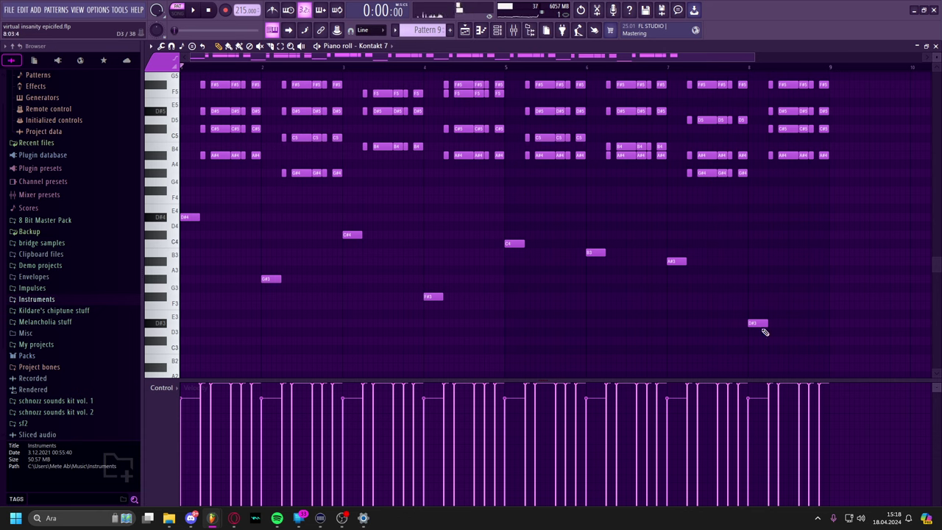
key(F7)
Reopen Pattern 11 and play its DirectWave melody from the start, then stop and return to the playlist.
double_click(679, 270)
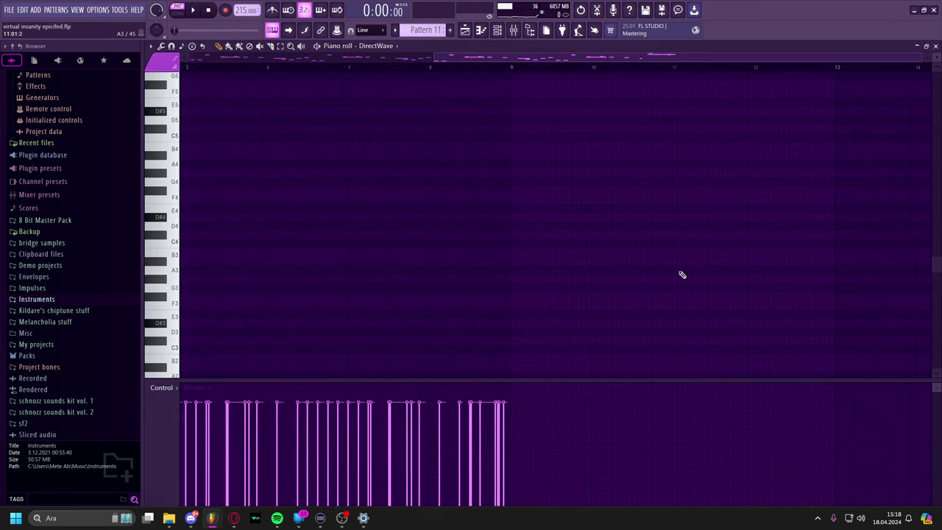
key(space)
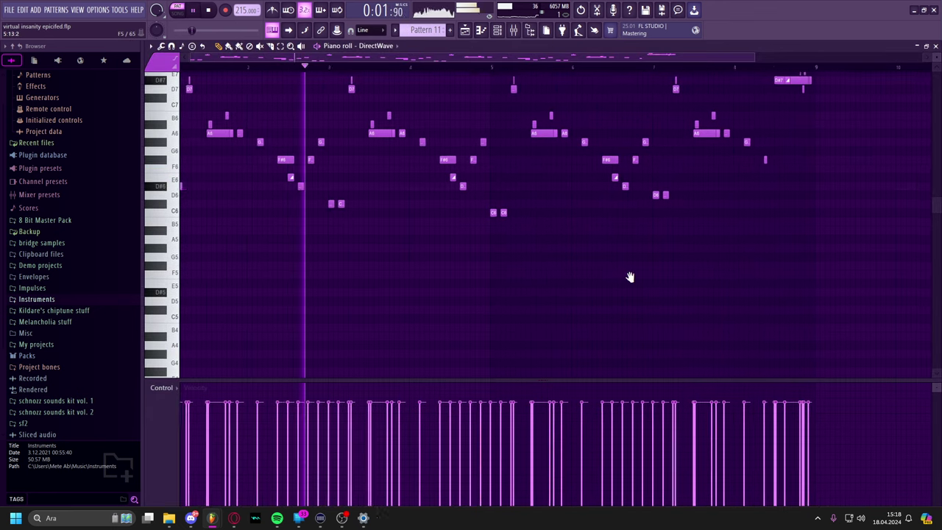
key(F7)
key(space)
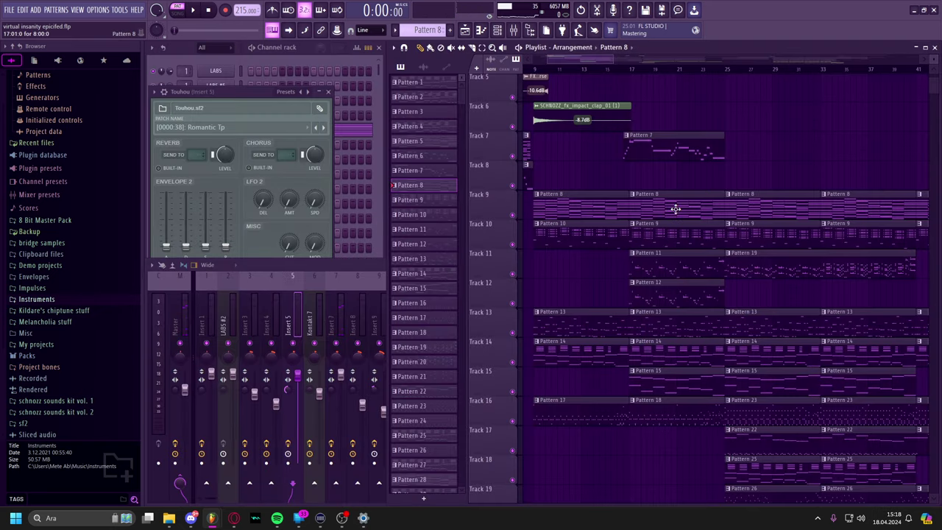
Examine Pattern 8's LABS #3 chords and Pattern 13's SGM-V2.01 notes in the piano roll, then return to the playlist.
double_click(672, 207)
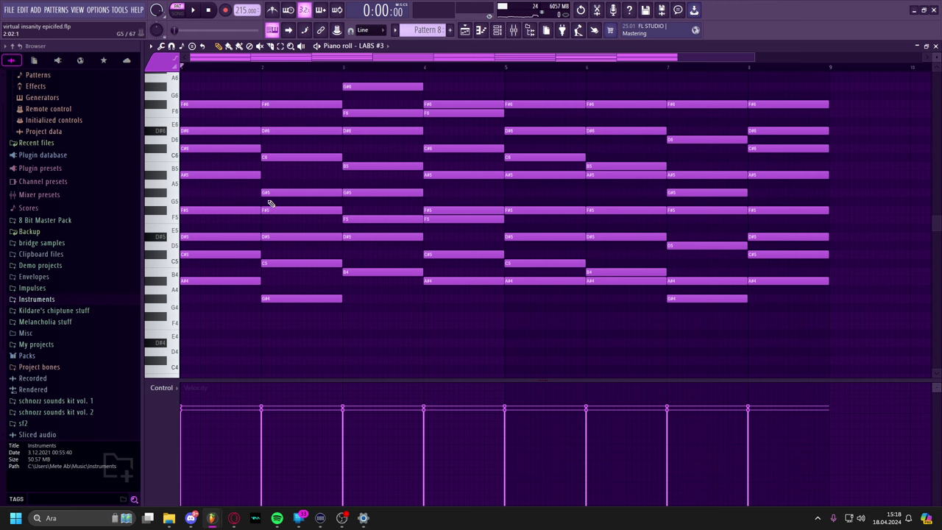
key(F7)
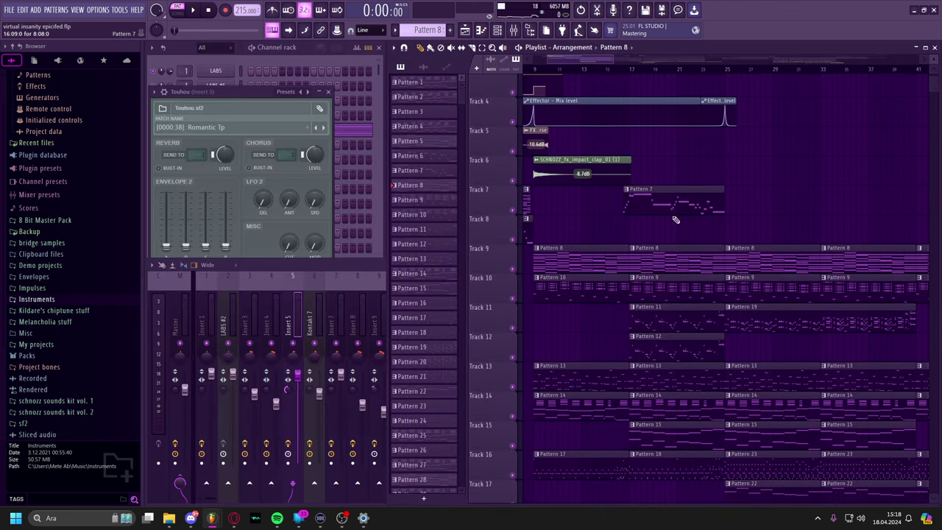
scroll(630, 338, down, 2)
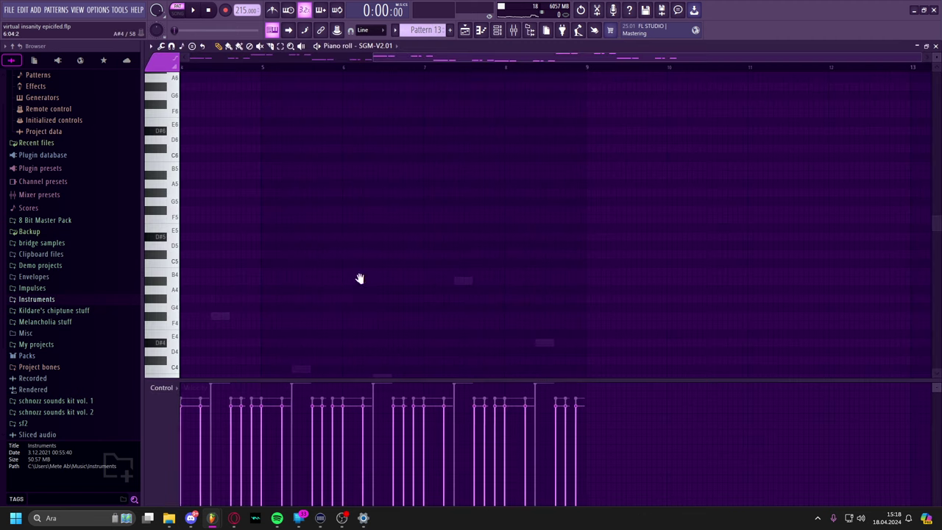
double_click(652, 325)
key(F7)
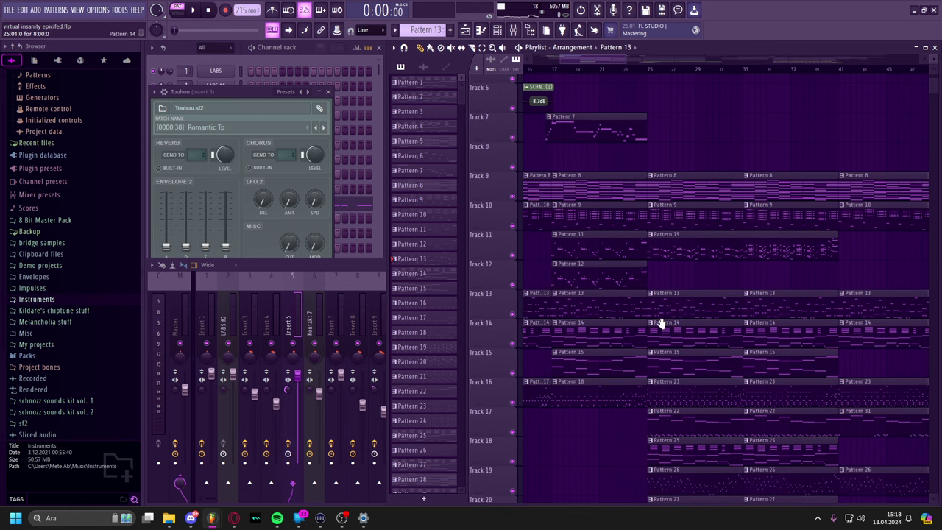
Open Pattern 15 from Track 15 and inspect the Strings patch of its SGM-V2.01 #2 soundfont instrument.
scroll(657, 326, down, 2)
double_click(595, 343)
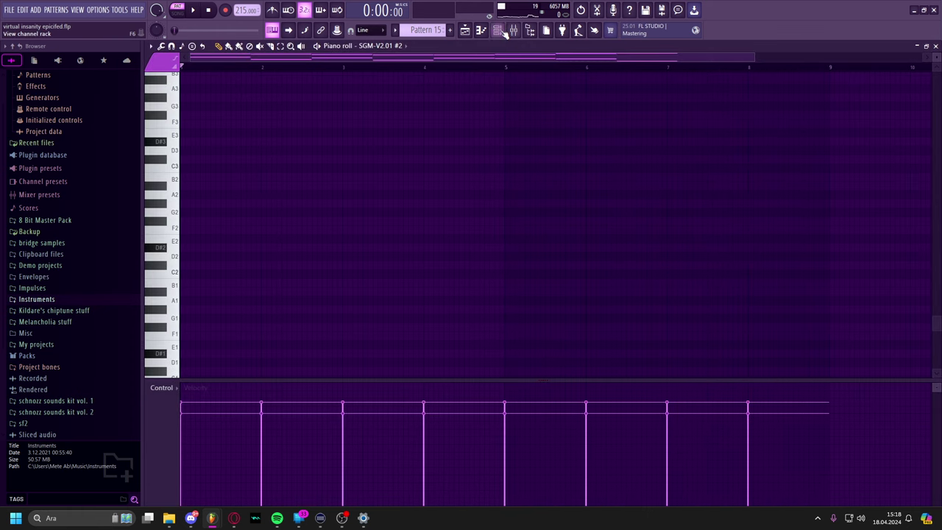
key(F6)
click(215, 439)
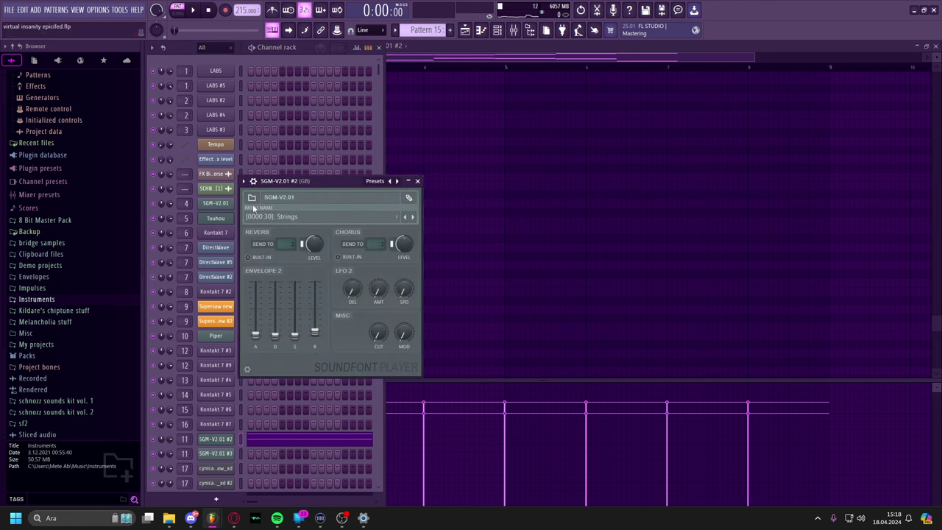
drag(340, 184, 328, 186)
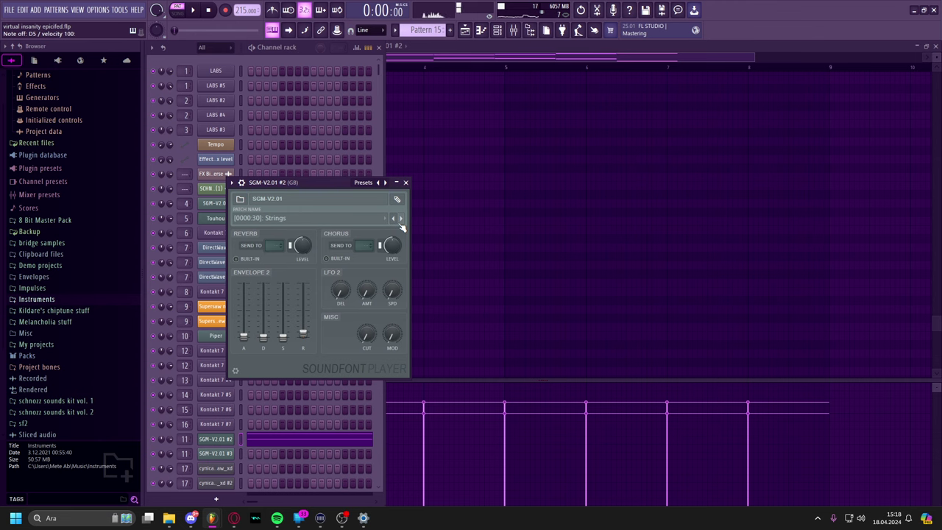
click(406, 183)
Bring Pattern 15's string notes into view in the piano roll and play them.
click(581, 233)
scroll(529, 231, up, 14)
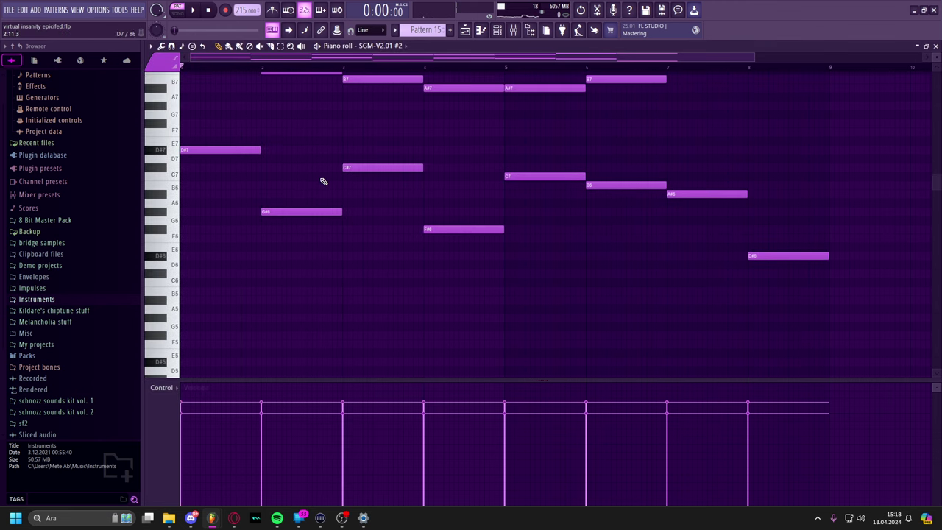
click(225, 11)
key(space)
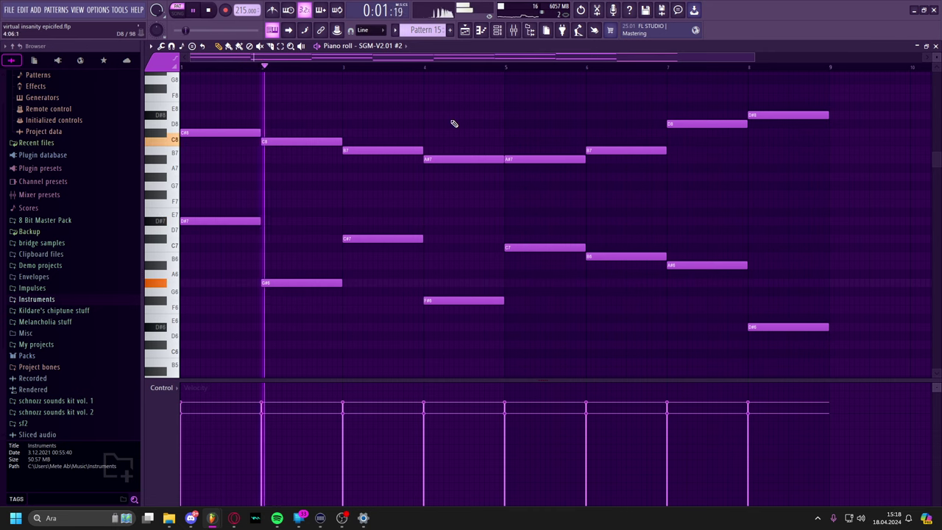
Return to the playlist and play the full song from bar 17 to bar 25.
key(Escape)
click(551, 76)
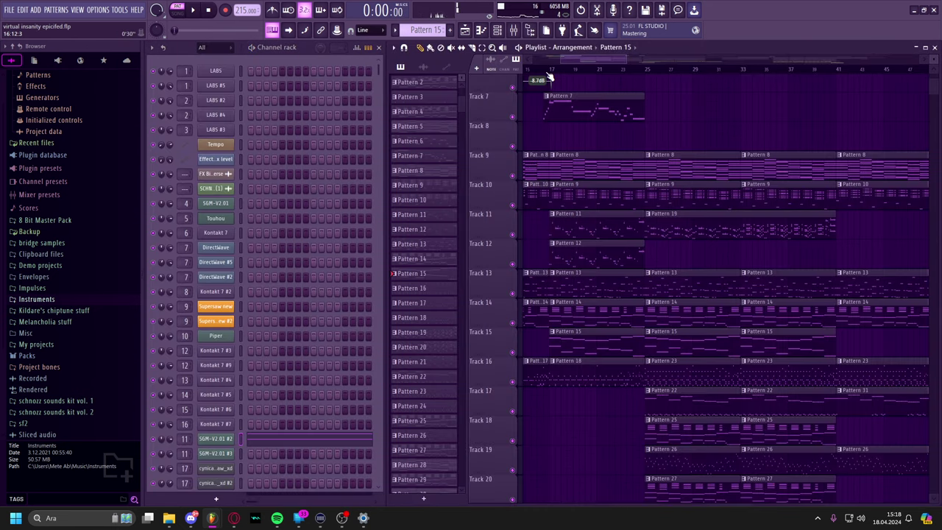
key(ctrl+z)
click(546, 70)
key(space)
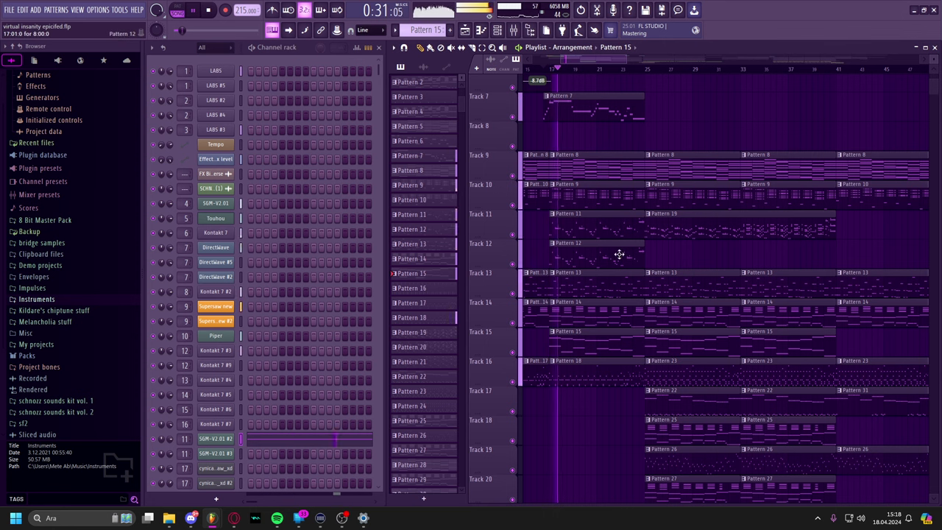
scroll(595, 233, up, 2)
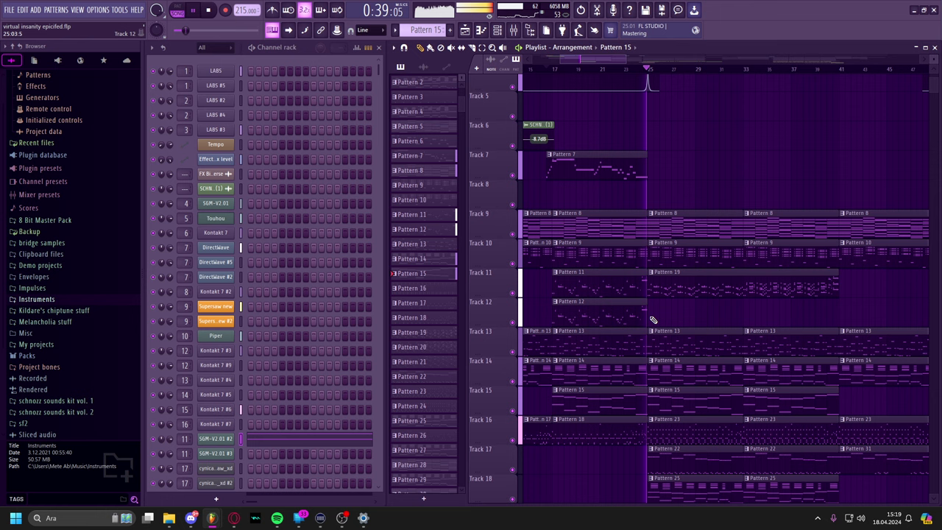
key(space)
Open Pattern 12 from Track 12 in the piano roll and show its Supersaw new instrument's settings.
click(608, 70)
mouse_move(629, 175)
mouse_down()
mouse_move(639, 275)
mouse_move(645, 171)
mouse_up()
scroll(647, 221, down, 3)
double_click(655, 296)
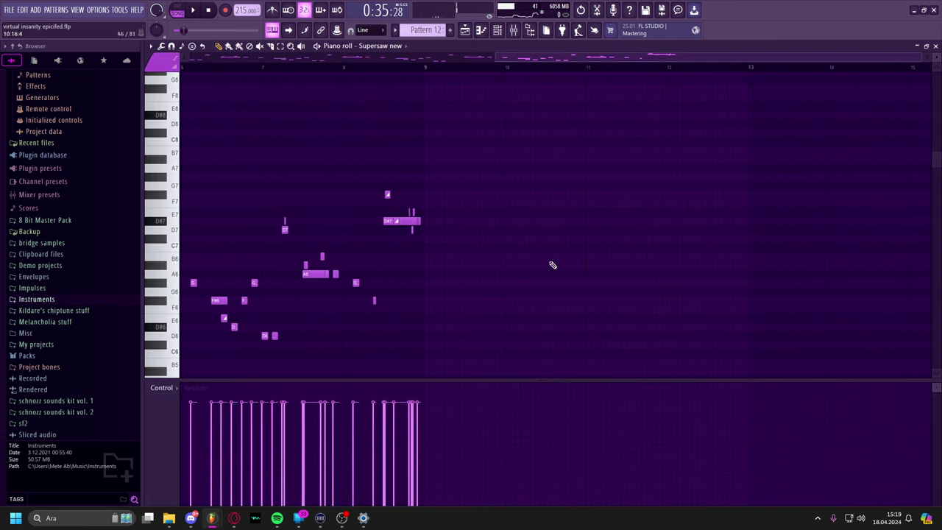
click(498, 30)
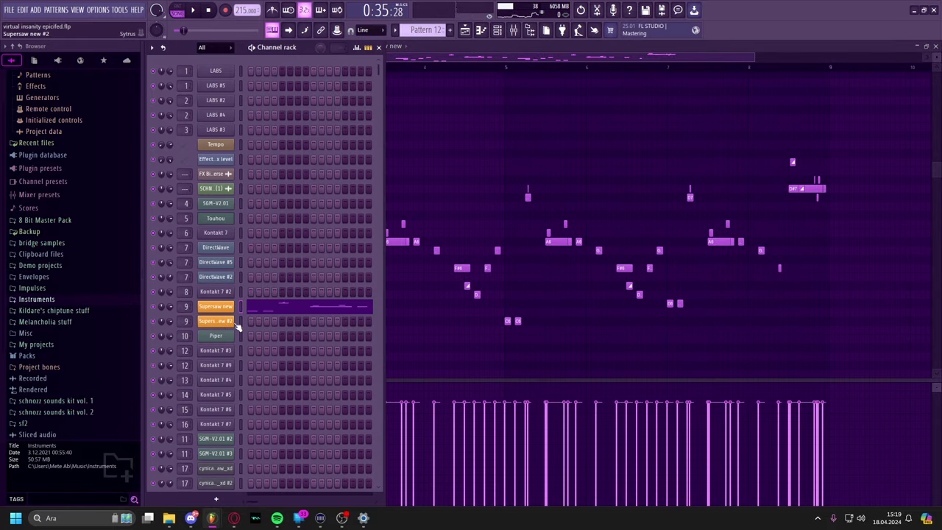
click(217, 306)
Play Pattern 12's Supersaw new melody in pattern mode and return to the playlist.
scroll(518, 104, up, 1)
middle_click(518, 105)
click(178, 10)
key(space)
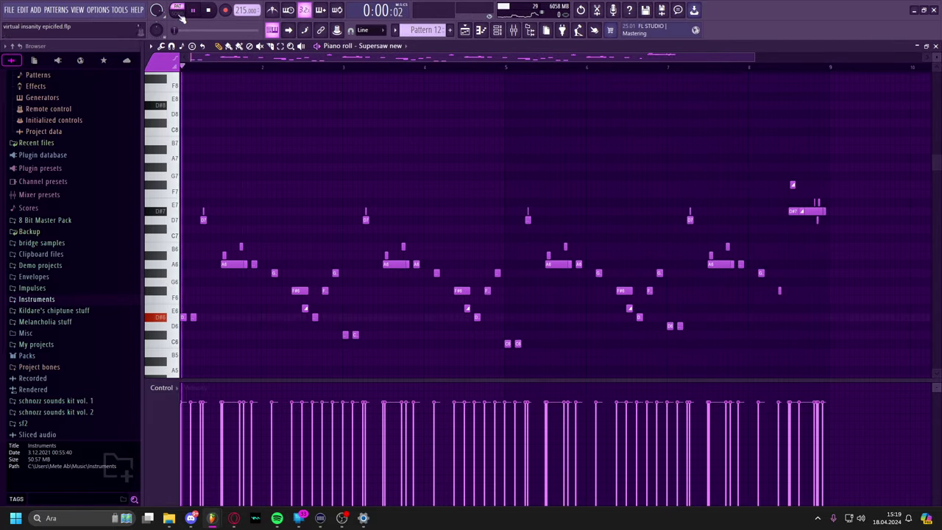
key(F7)
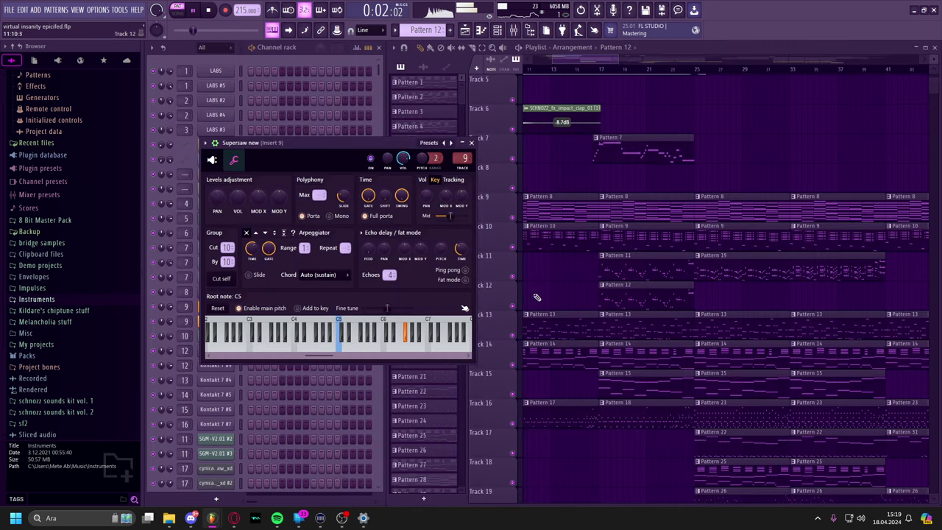
Solo Tracks 11 and 12 and play them together in song mode from bar 17.
right_click(513, 305)
click(513, 277)
key(l)
click(602, 70)
key(space)
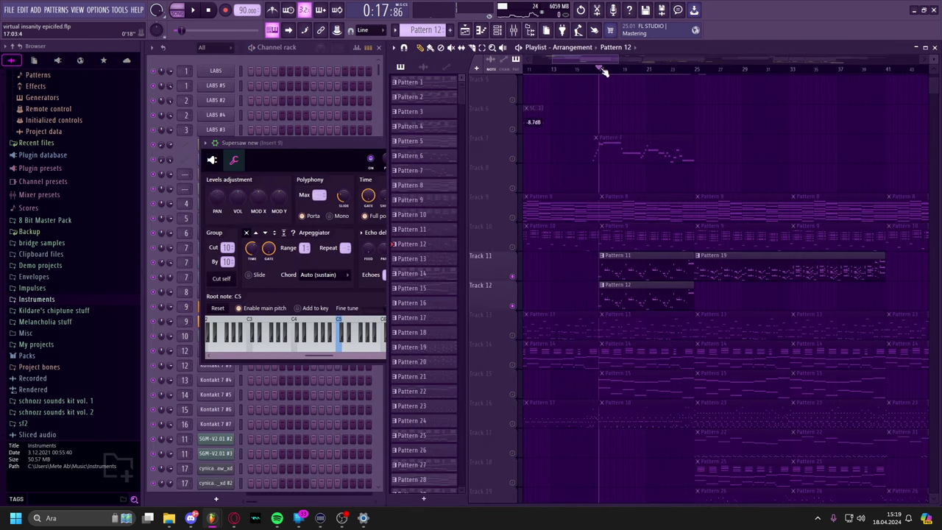
key(space)
Stop the song playback and turn all the other playlist tracks back on.
drag(672, 214, 788, 307)
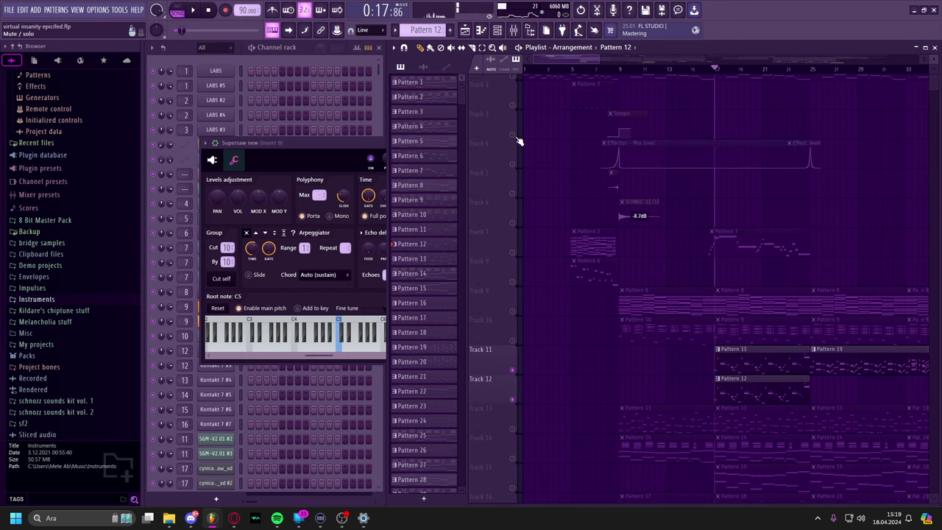
click(513, 134)
scroll(677, 174, down, 3)
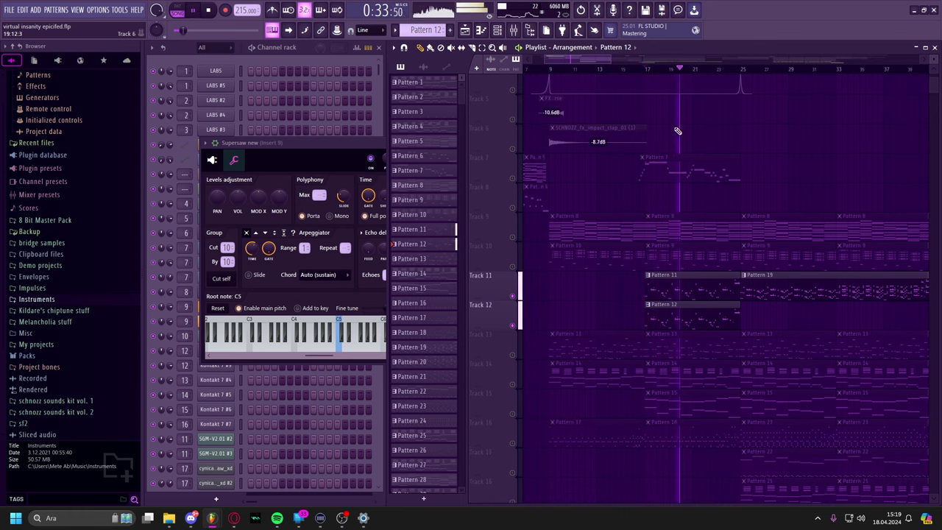
drag(631, 183, 672, 280)
key(space)
click(514, 158)
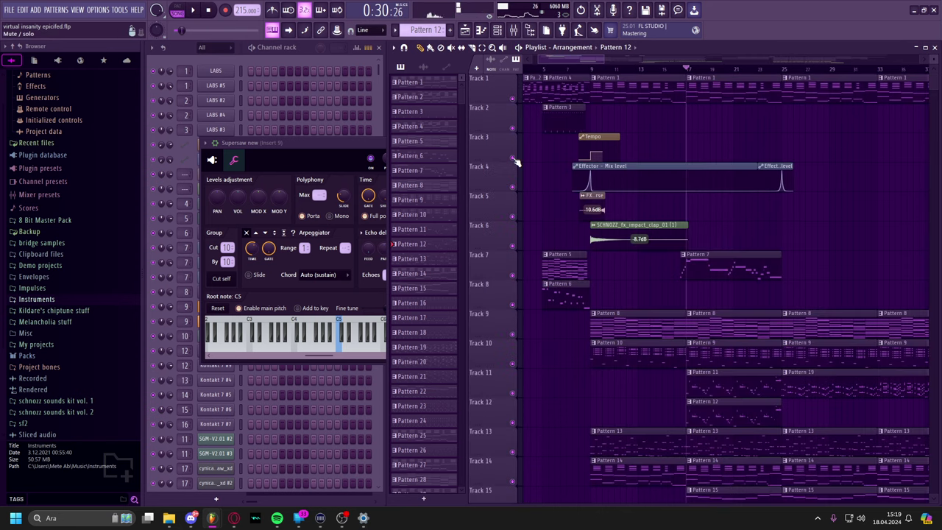
Open the DirectWave instrument from the channel rack and audition a note of its Overdriven Guitar sound.
click(286, 49)
click(220, 248)
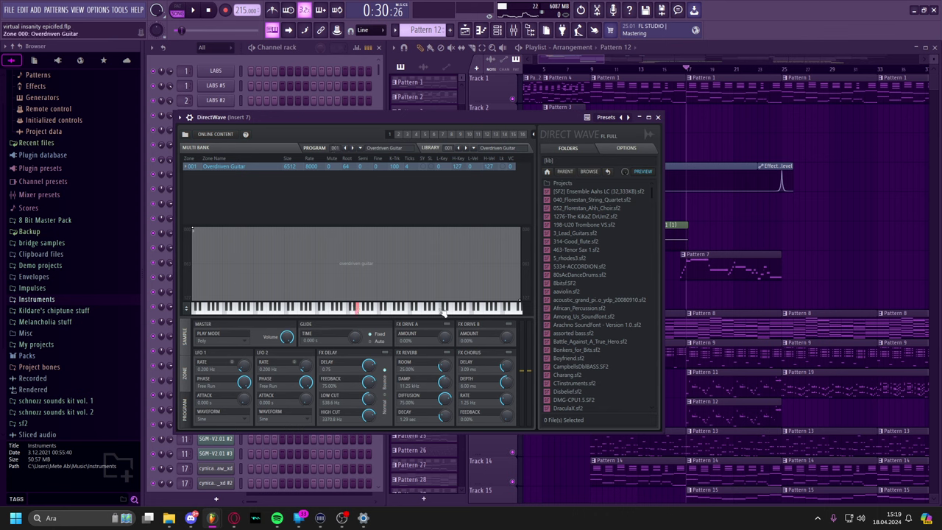
click(384, 312)
Open Pattern 11 from Track 11 in the piano roll and return to the playlist.
drag(749, 265, 719, 212)
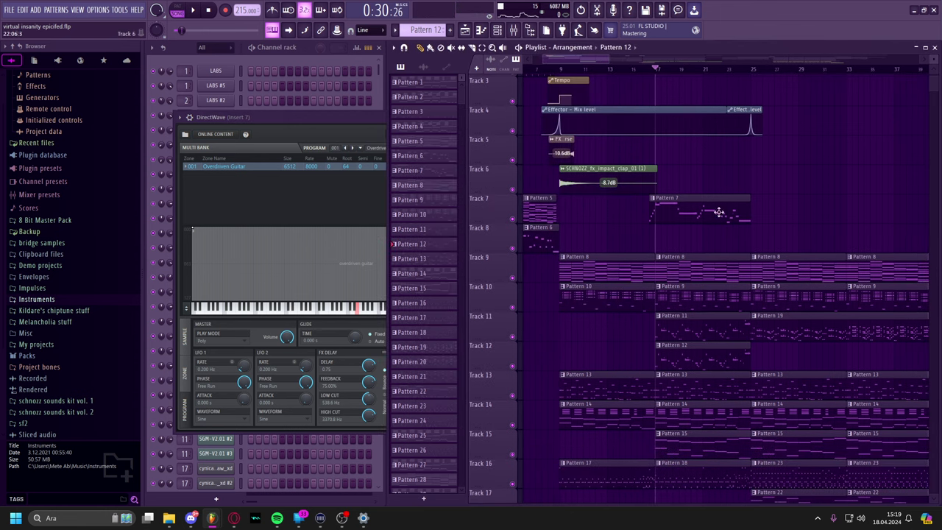
double_click(693, 315)
key(F7)
Move the song position to bar 29 and open Pattern 19 from Track 11 in the piano roll.
drag(730, 204, 685, 141)
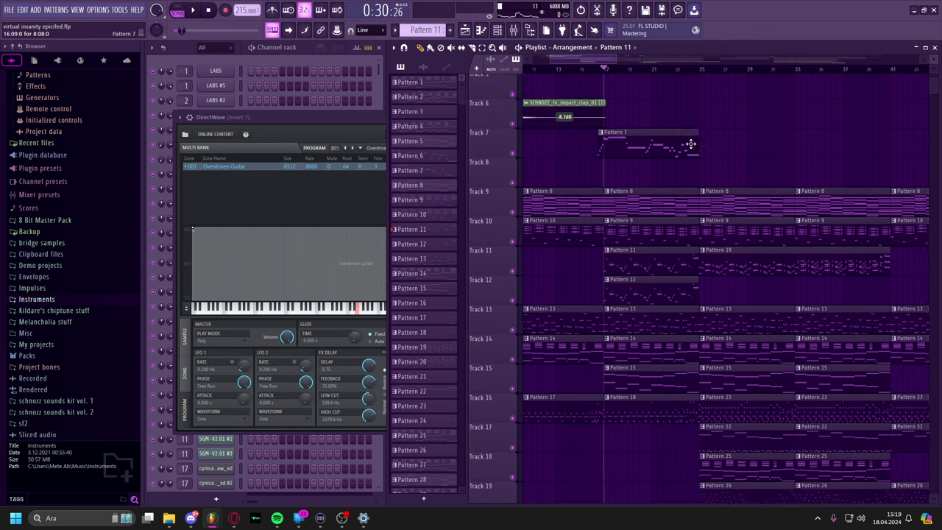
drag(762, 146, 645, 103)
drag(723, 152, 791, 119)
click(646, 69)
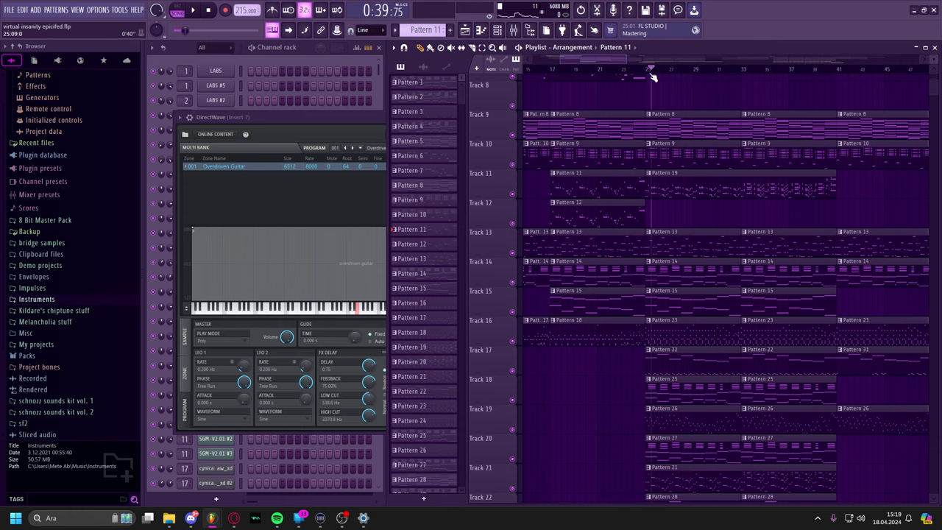
click(688, 70)
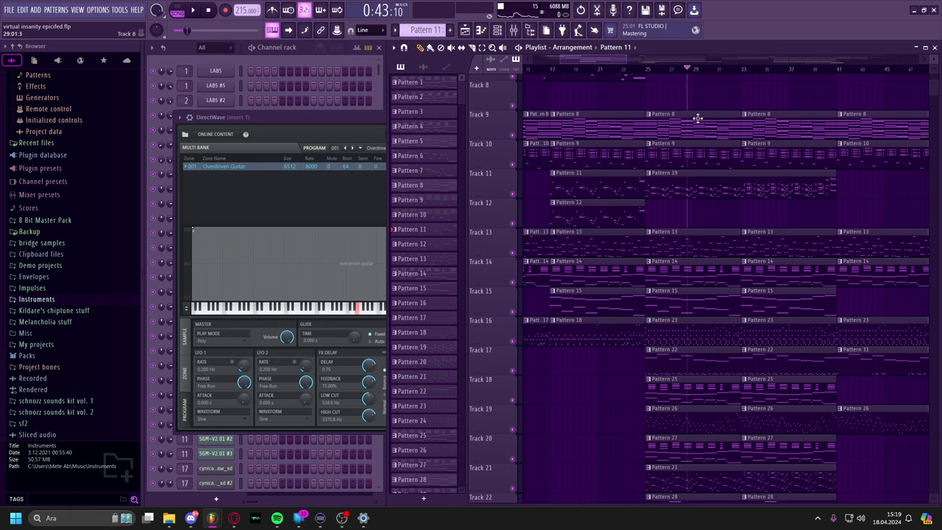
double_click(689, 177)
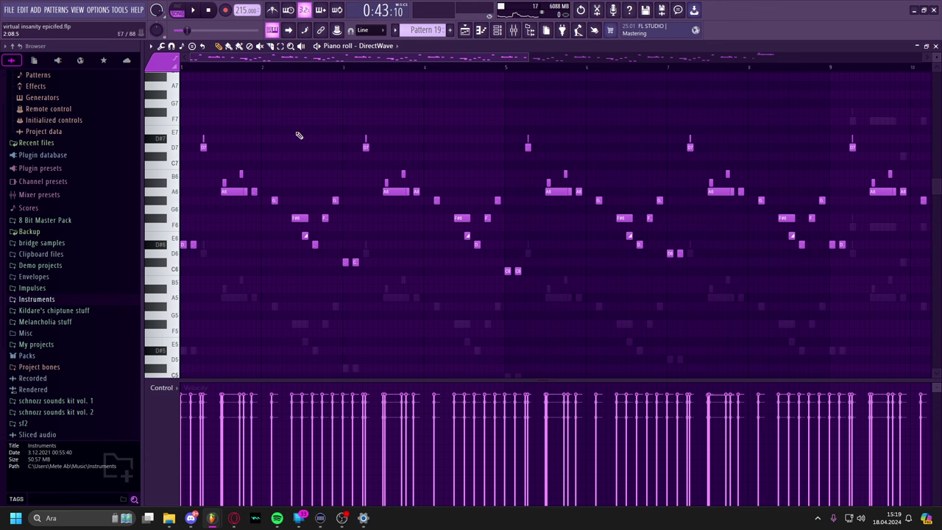
Switch Pattern 19's piano roll from DirectWave to the Bassoon+Strings channel and audition its D#5 note.
click(163, 247)
scroll(396, 49, down, 2)
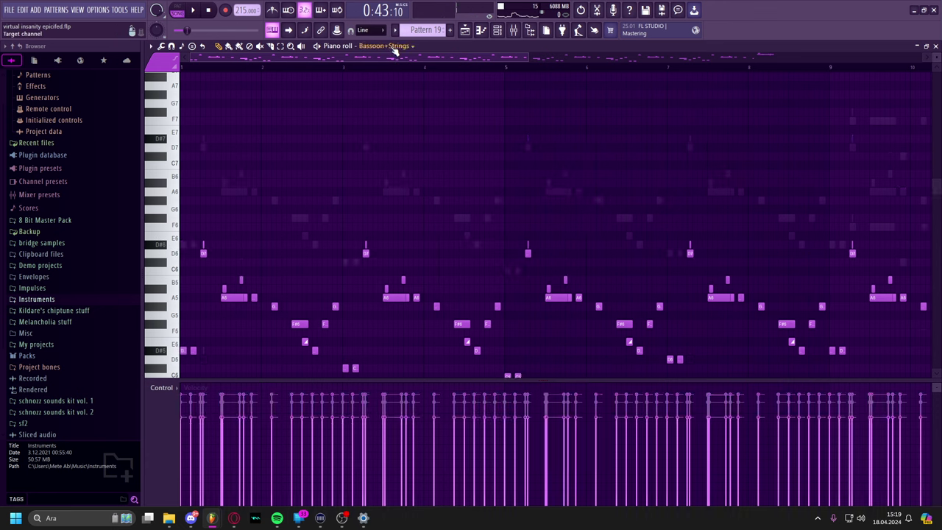
scroll(400, 51, down, 1)
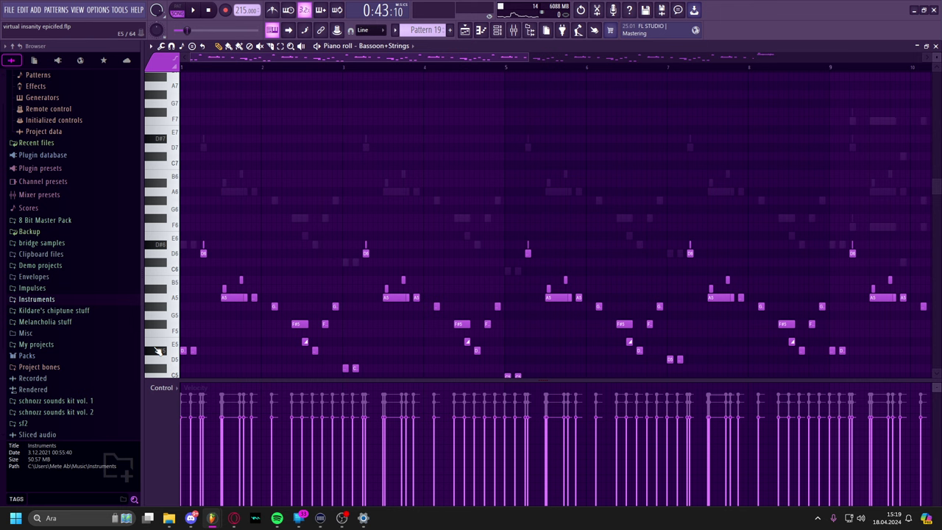
click(162, 351)
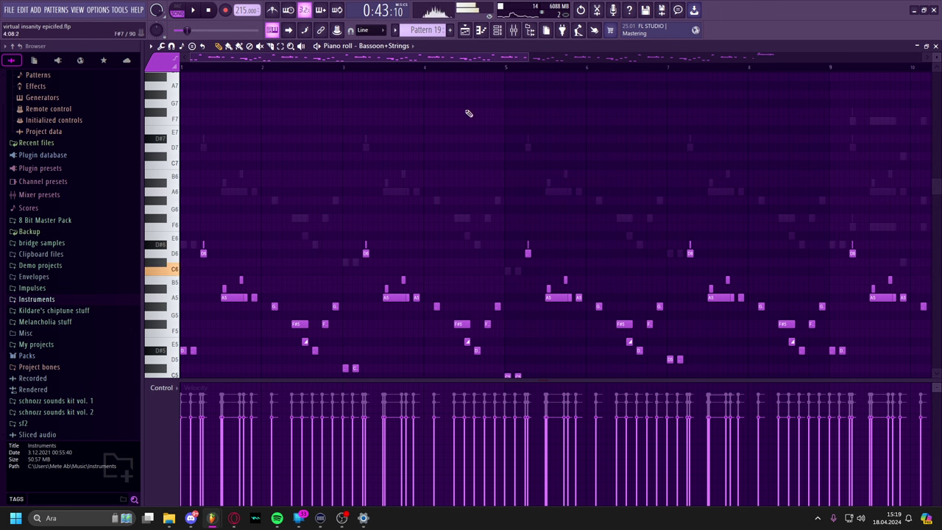
Show the patch settings of the Bassoon+Strings instrument in the channel rack, close it and return to the piano roll.
key(F6)
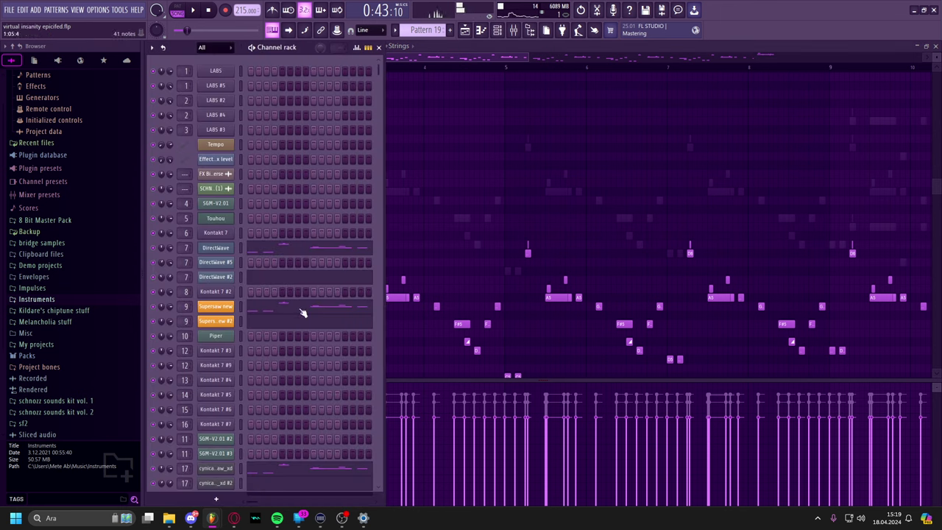
drag(378, 72, 227, 345)
click(221, 418)
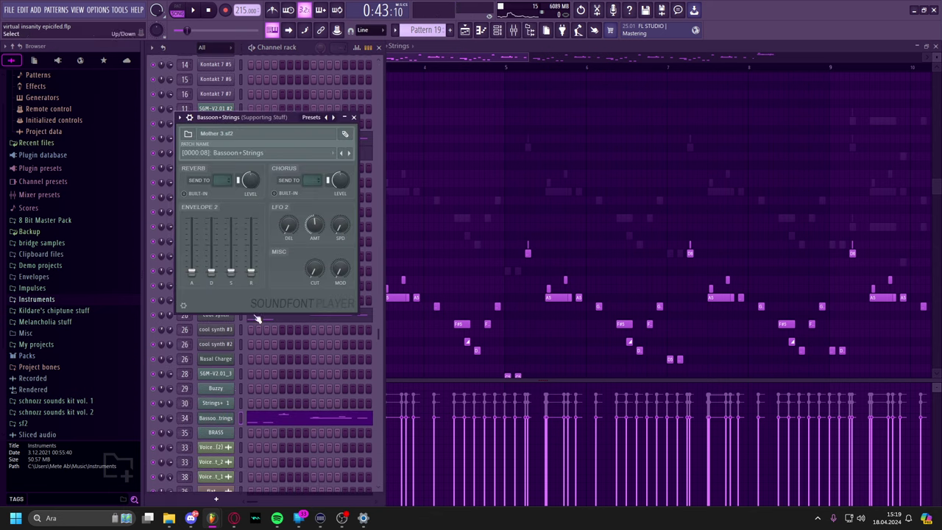
click(236, 153)
key(Escape)
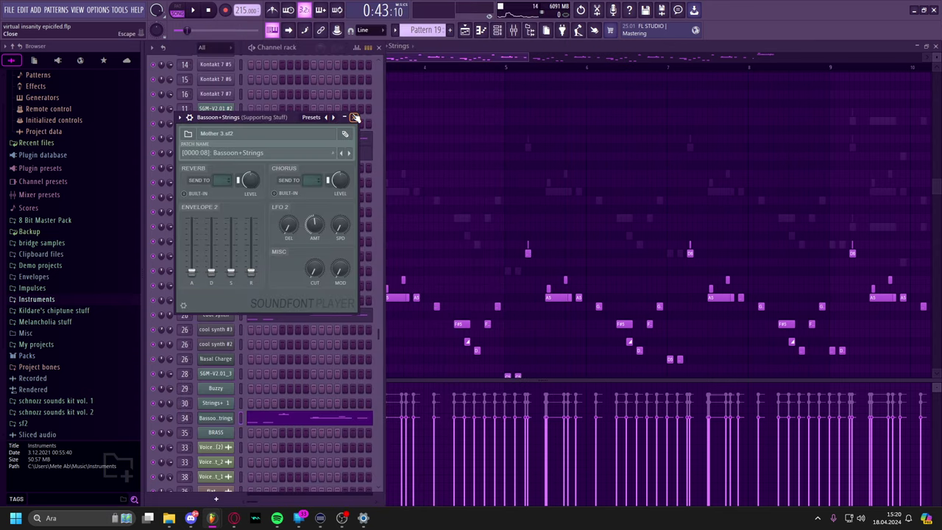
click(354, 117)
key(F6)
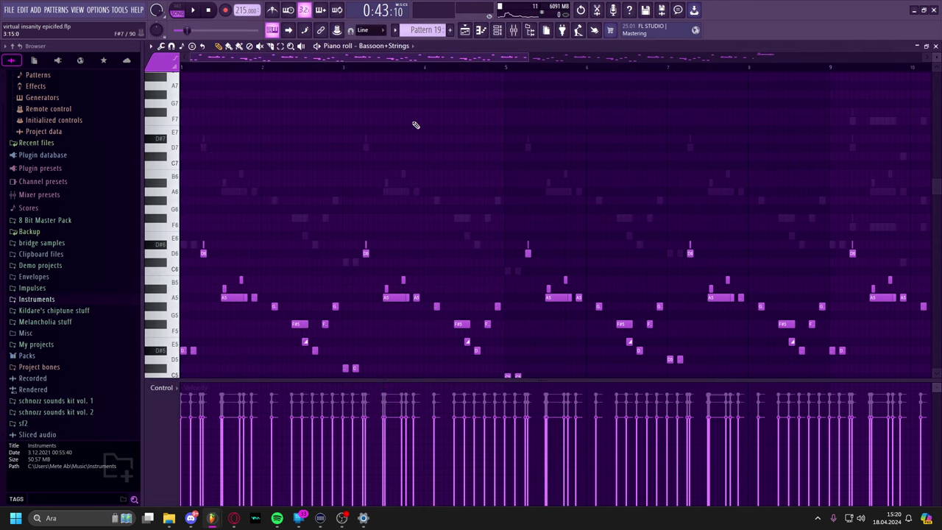
Compare the DirectWave and Bassoon+Strings notes in Pattern 19 and switch to the cynical_saw_xd notes.
double_click(351, 260)
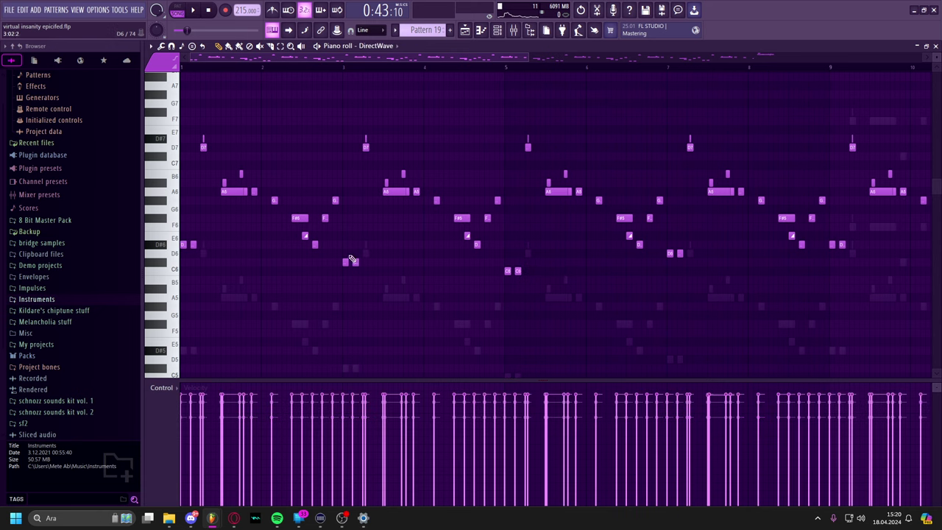
double_click(352, 367)
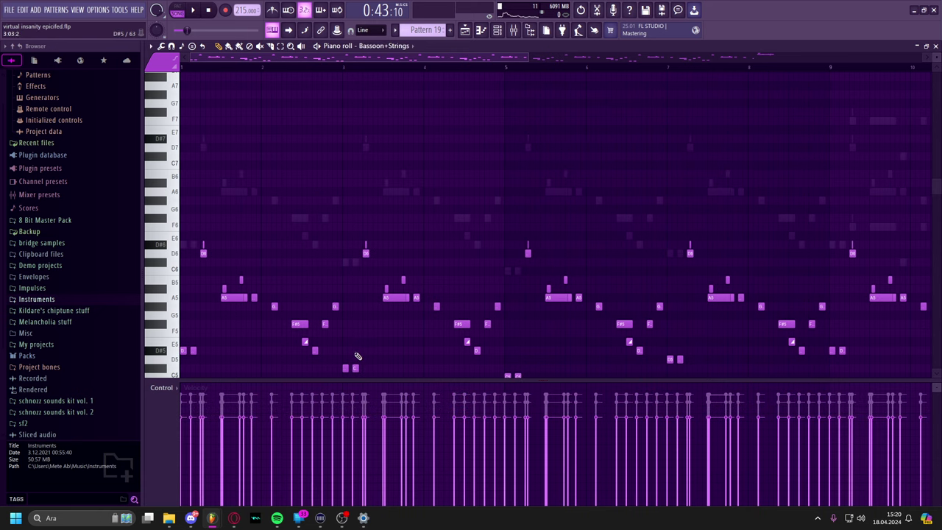
double_click(355, 367)
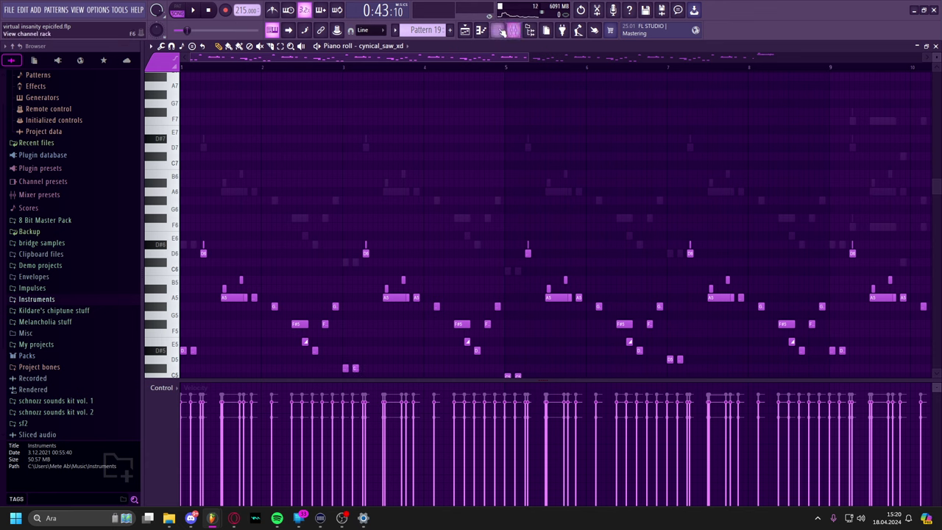
Show the cynical_saw_xd instrument's settings, audition its sound and return to the piano roll.
click(500, 30)
click(224, 142)
drag(297, 88, 322, 104)
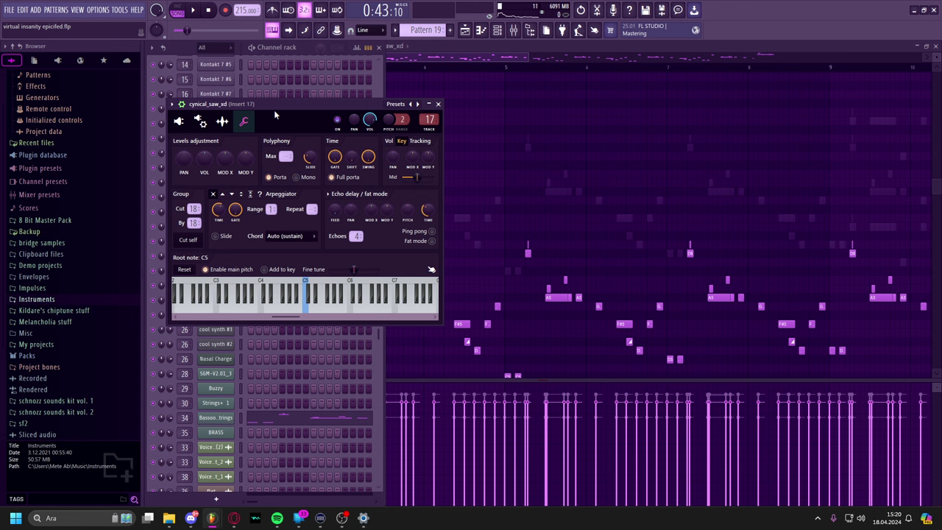
key(w)
click(438, 104)
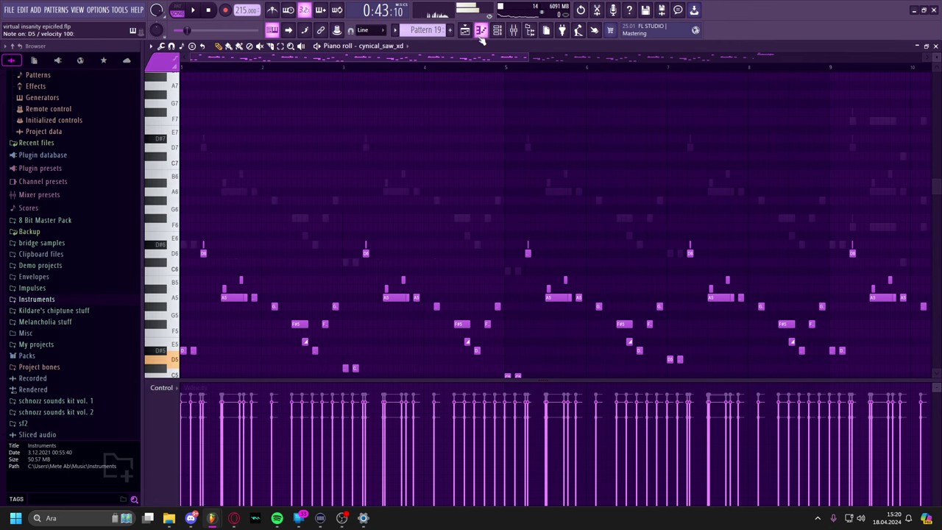
key(space)
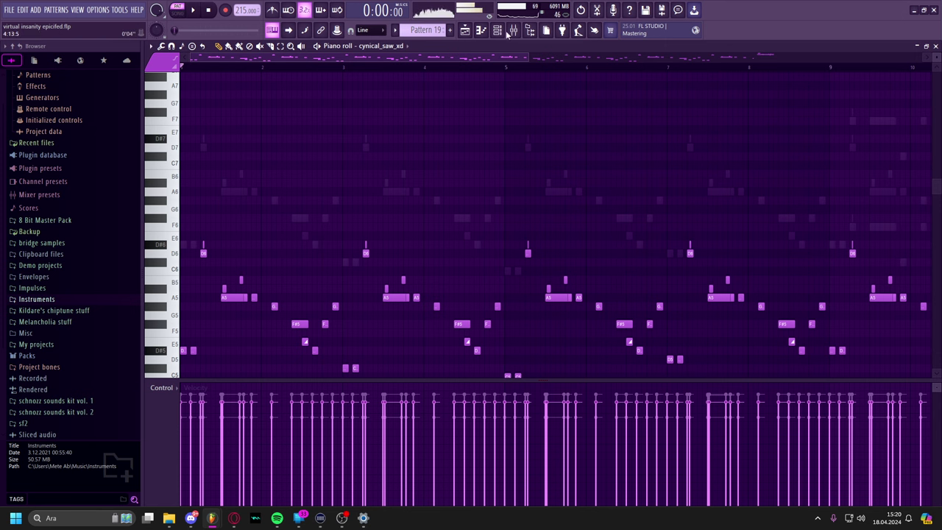
Switch Pattern 19's piano roll to the cool synth channel and play melody notes live with its sound.
click(364, 46)
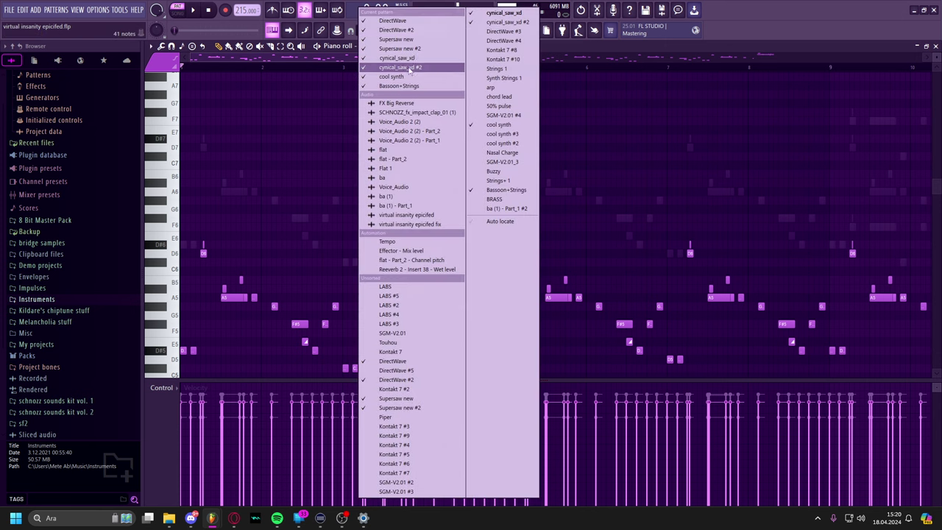
click(394, 77)
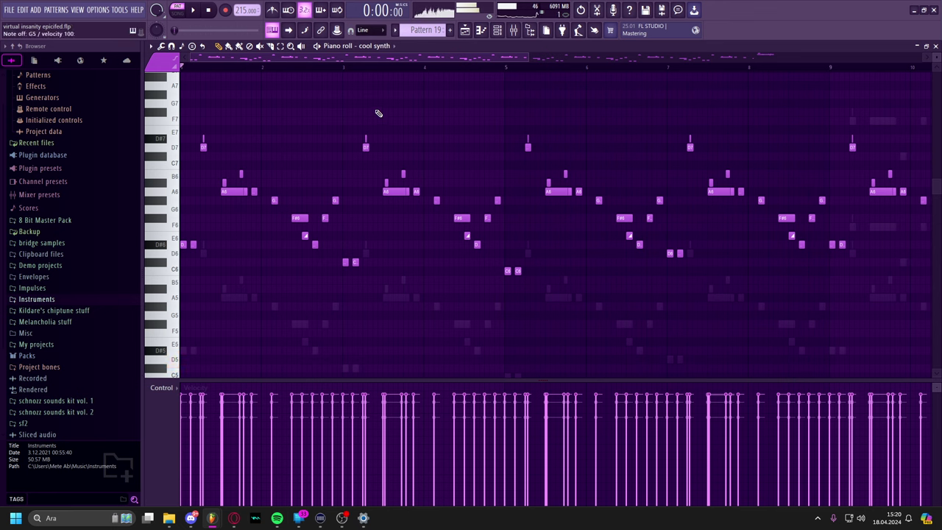
key(q)
key(e)
key(r)
key(r)
key(r)
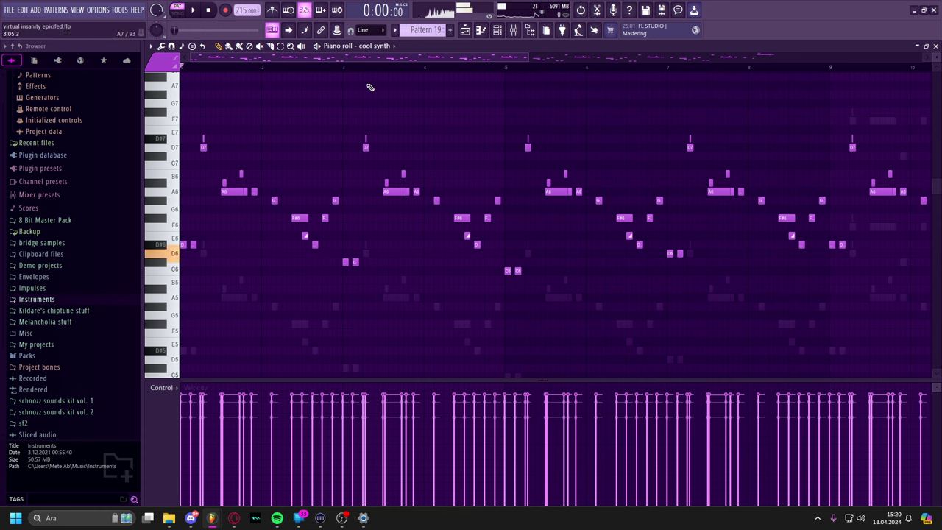
key(3)
key(q)
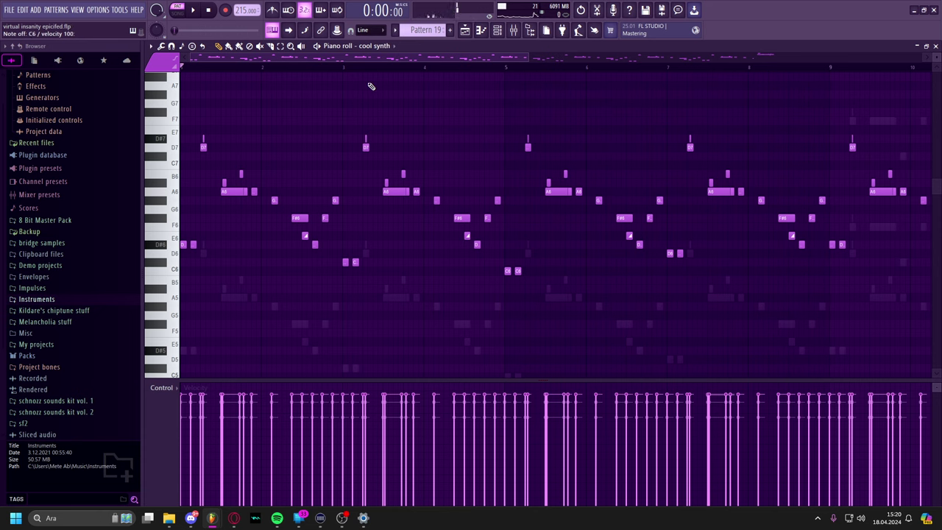
key(w)
key(t)
key(5)
key(5)
key(5)
key(w)
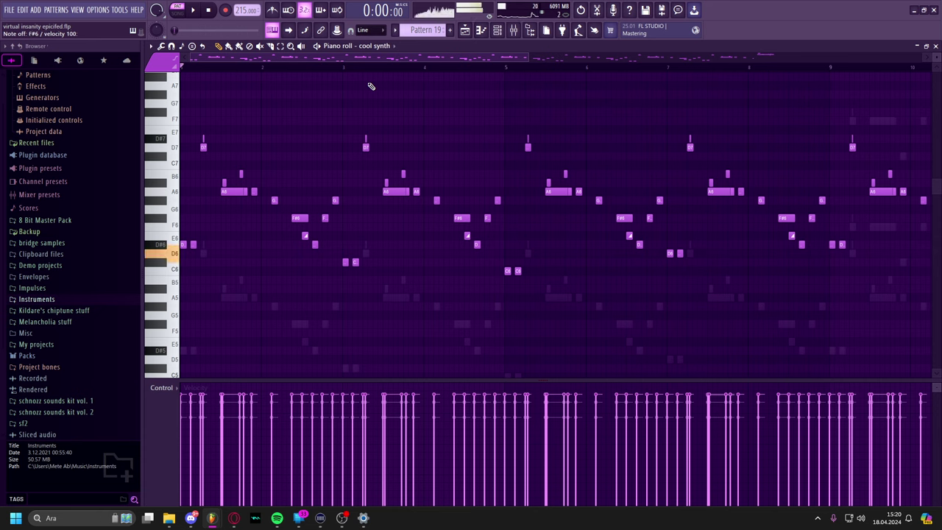
key(5)
key(5)
key(3)
key(r)
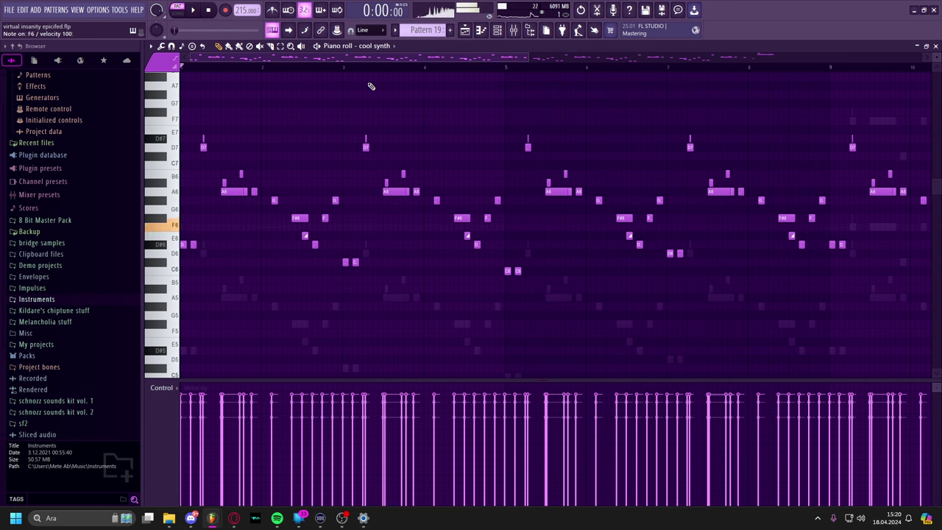
key(w)
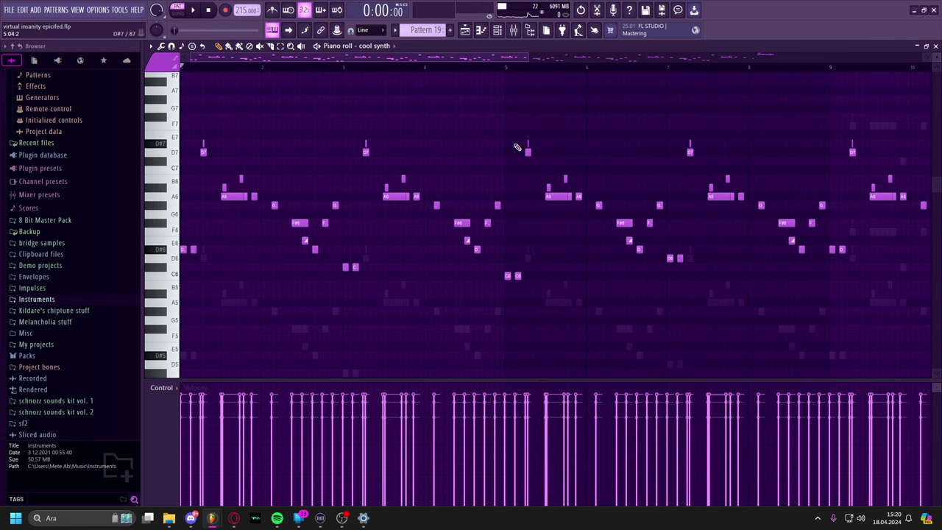
Check the list of channels used in Pattern 19 from the piano roll and return to the playlist.
key(Escape)
key(F7)
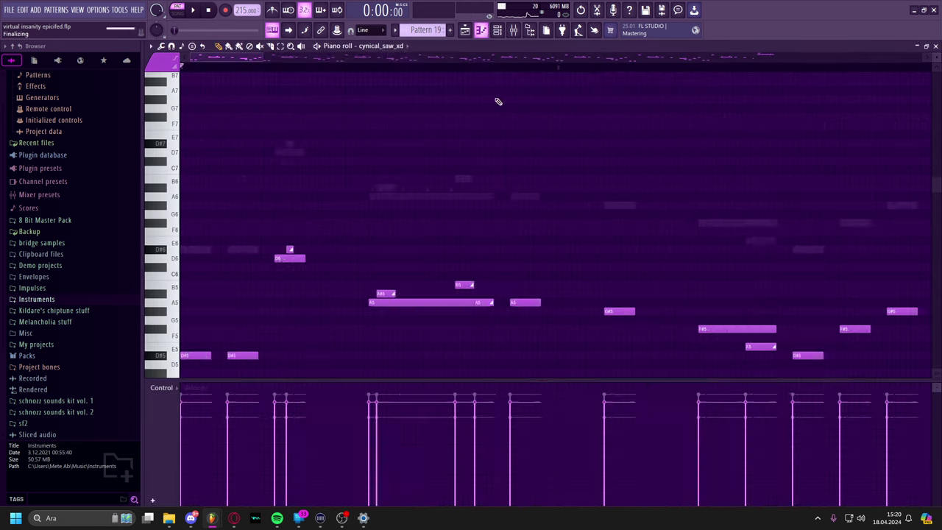
click(398, 46)
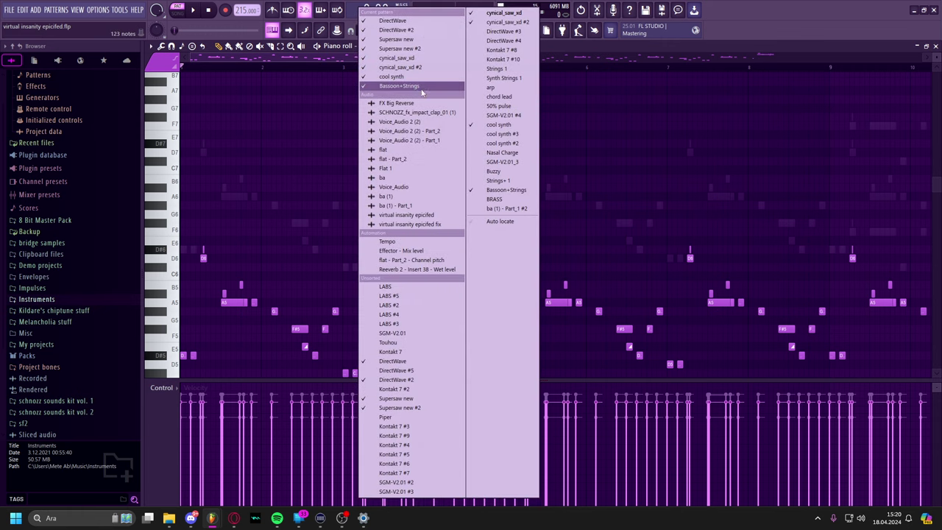
key(F7)
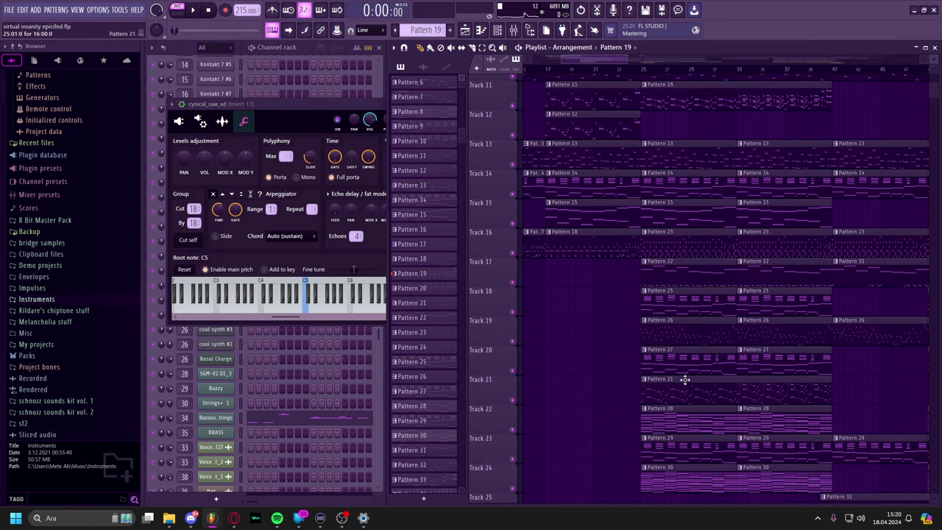
Open Pattern 21 from Track 21 in the piano roll, play it and show its DirectWave #3 instrument.
double_click(684, 380)
key(space)
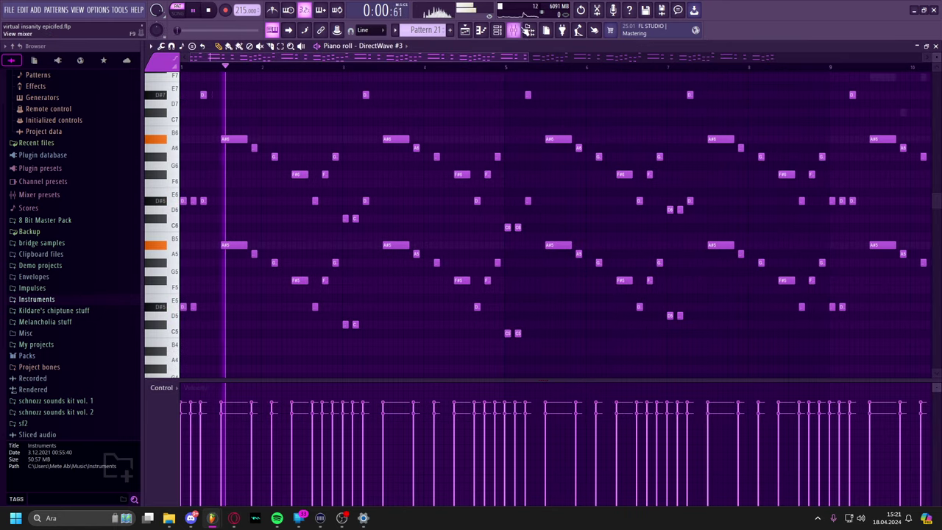
click(528, 31)
click(212, 167)
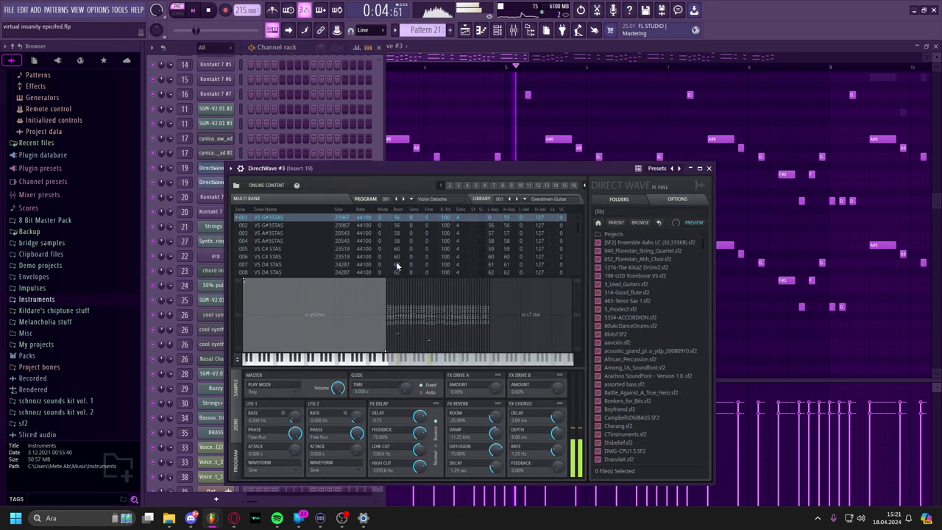
Stop Pattern 21, leave its piano roll, audition the key zones of the DirectWave #3 instrument and close it.
right_click(490, 117)
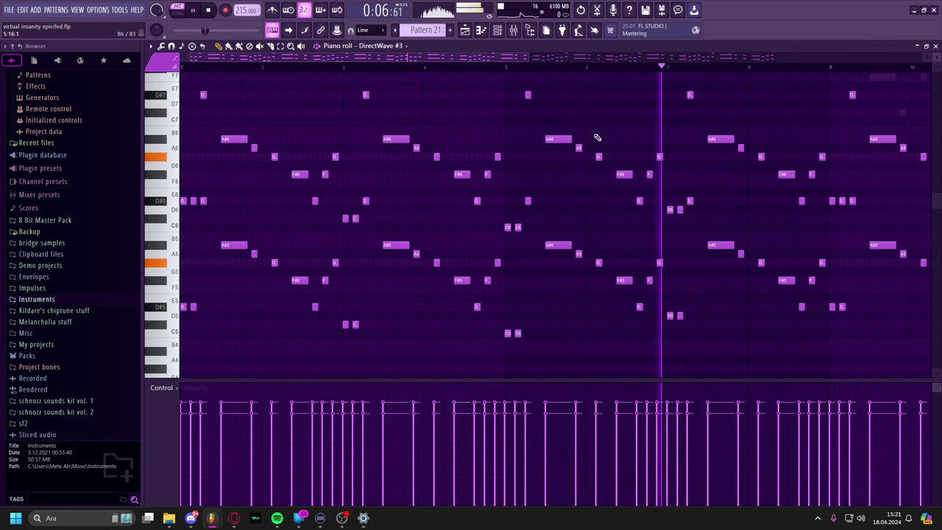
key(space)
key(Escape)
click(736, 168)
click(349, 173)
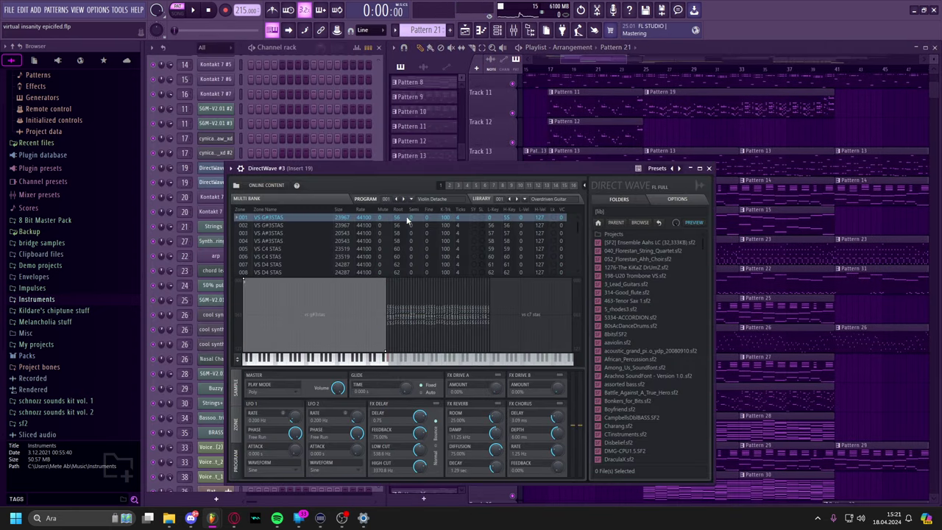
click(527, 320)
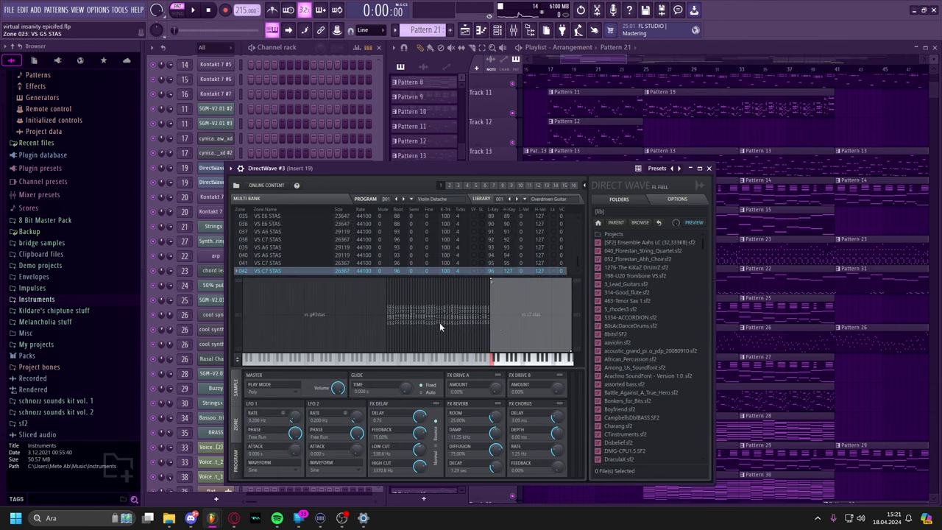
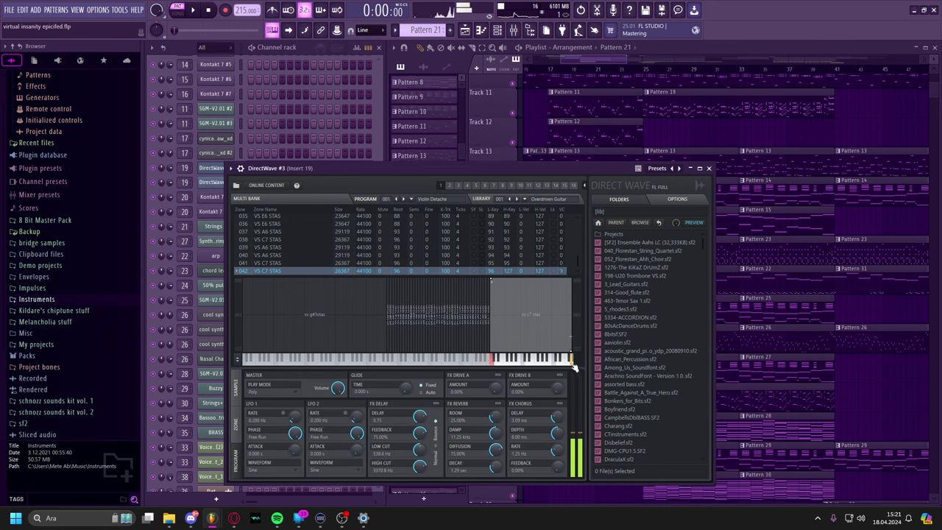
click(709, 170)
Open Pattern 14 from Track 14 in the piano roll and show its Piper instrument's settings.
scroll(692, 199, down, 2)
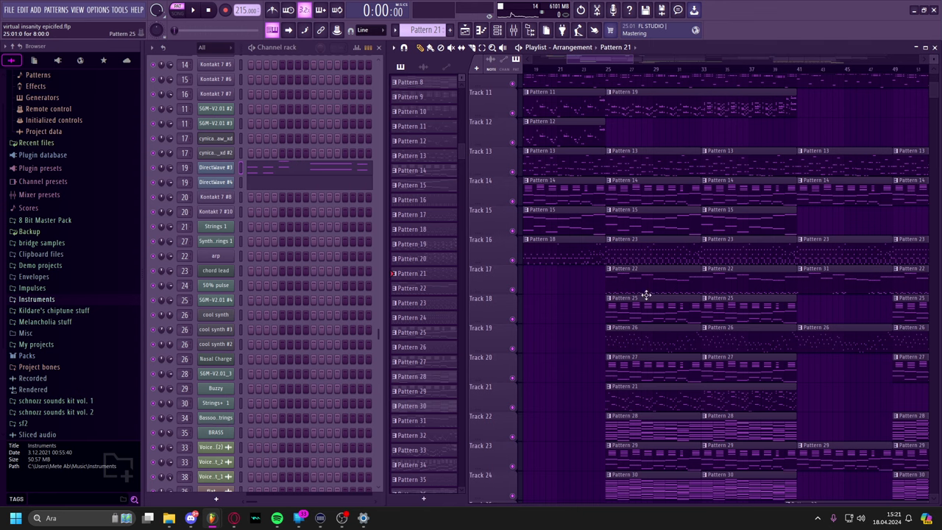
drag(646, 291, 780, 184)
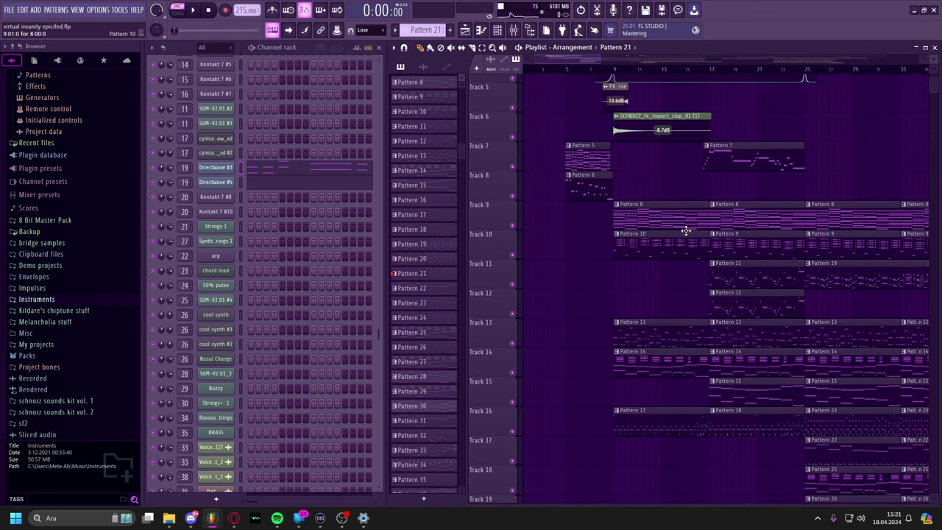
double_click(674, 354)
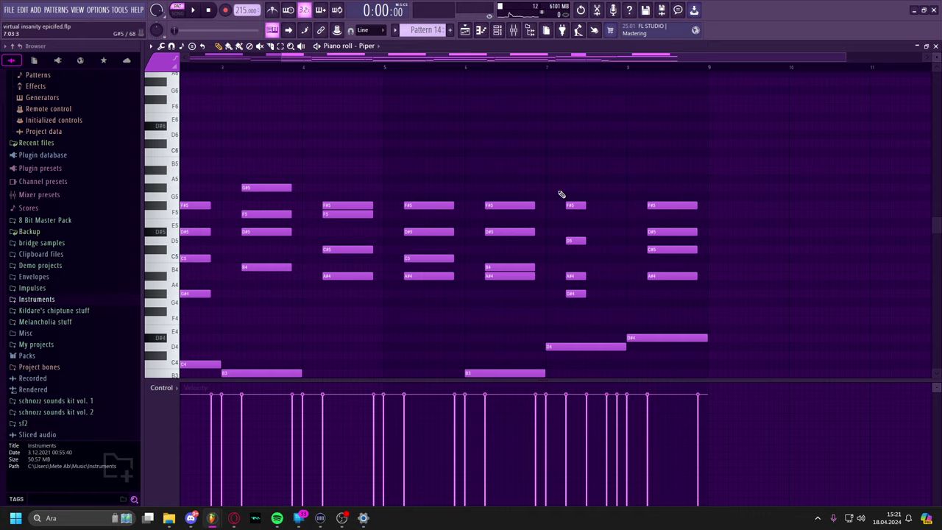
click(496, 28)
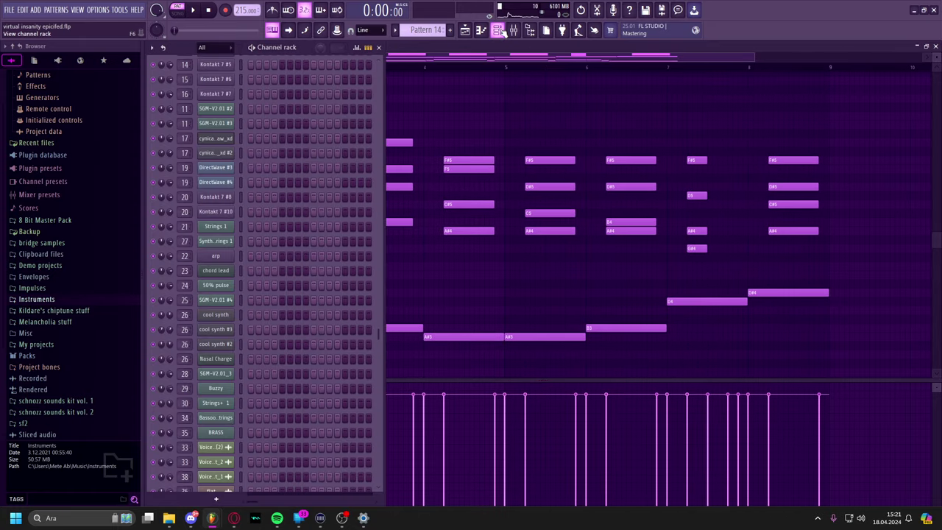
scroll(377, 333, up, 5)
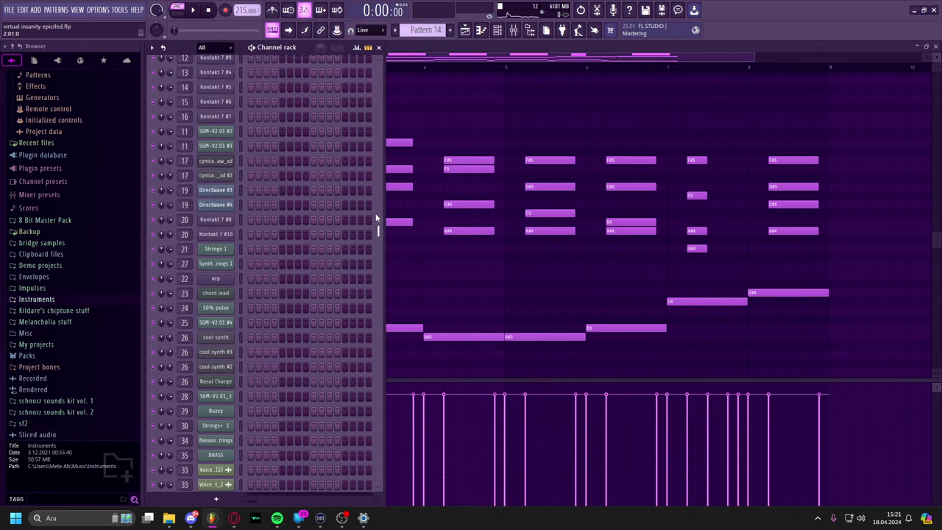
click(216, 233)
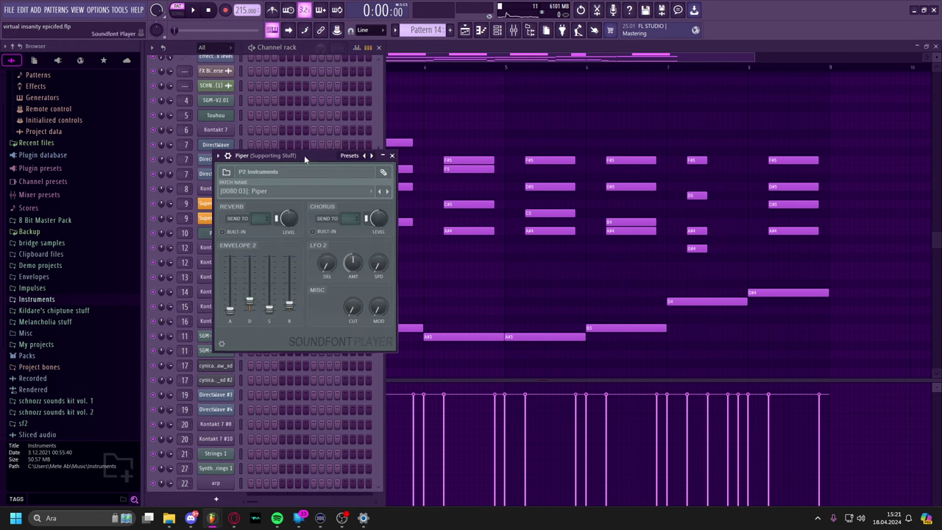
click(393, 157)
Play Pattern 14 in the piano roll, stop it and return to the playlist.
scroll(336, 78, up, 1)
key(space)
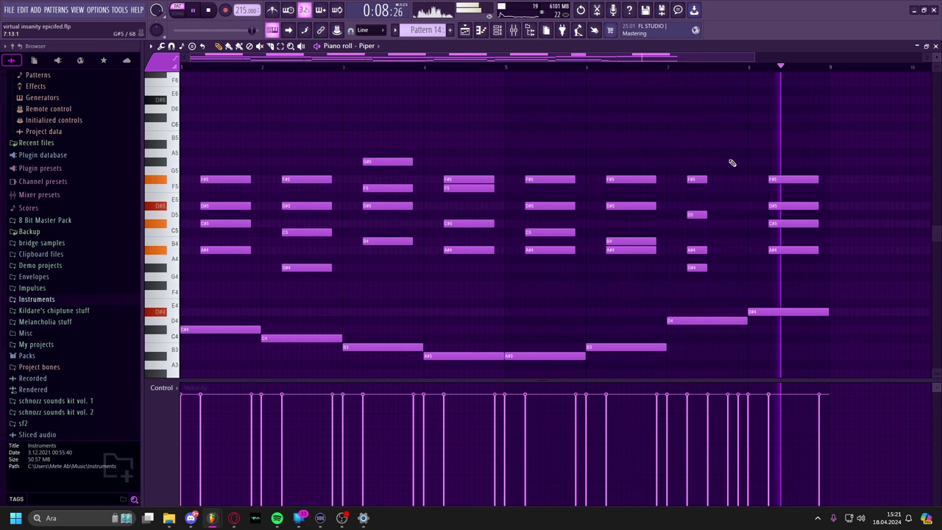
key(space)
key(Escape)
Solo Track 14, enable the tempo automation on Track 3 and Track 1, and play the song from bar 9.
drag(578, 305, 497, 357)
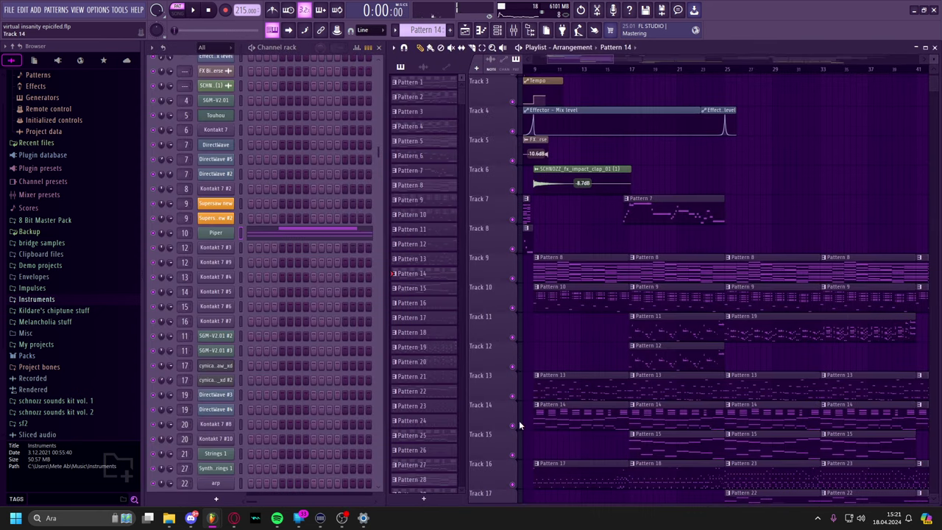
right_click(519, 421)
mouse_move(519, 421)
click(624, 419)
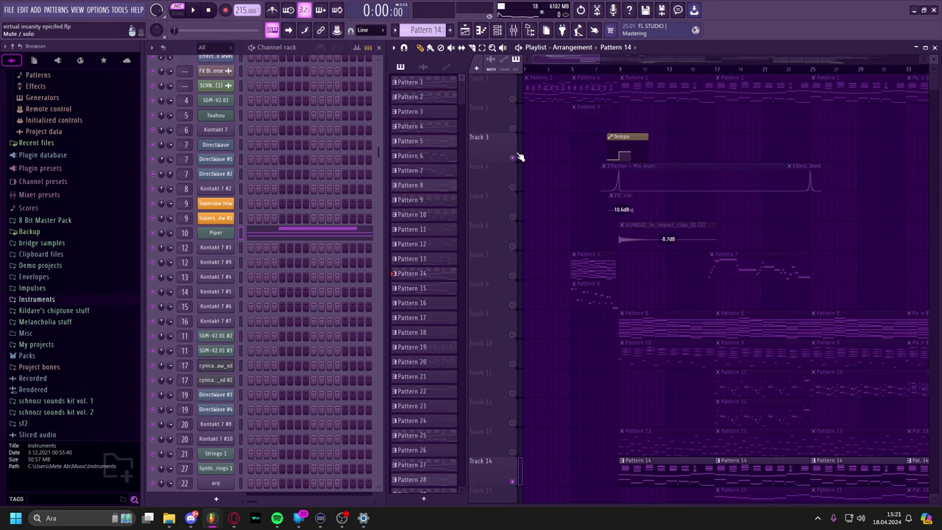
click(513, 99)
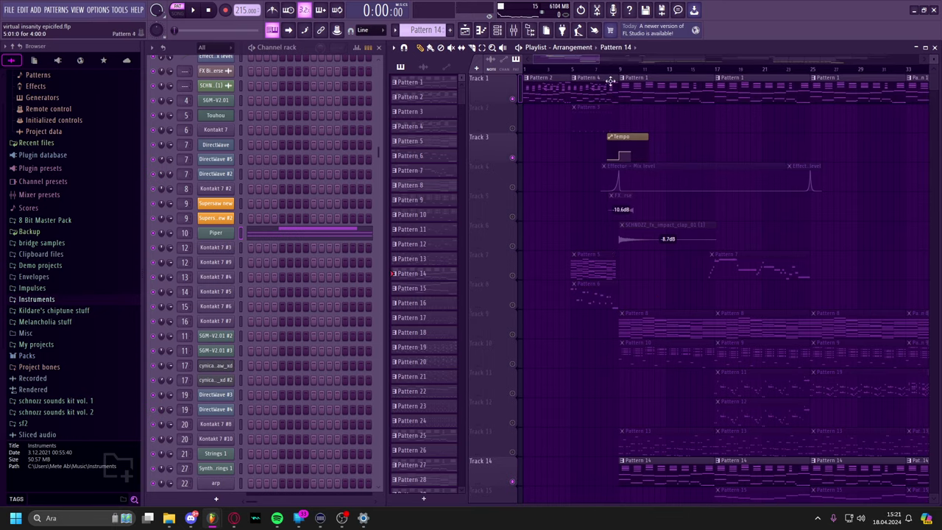
click(629, 74)
key(space)
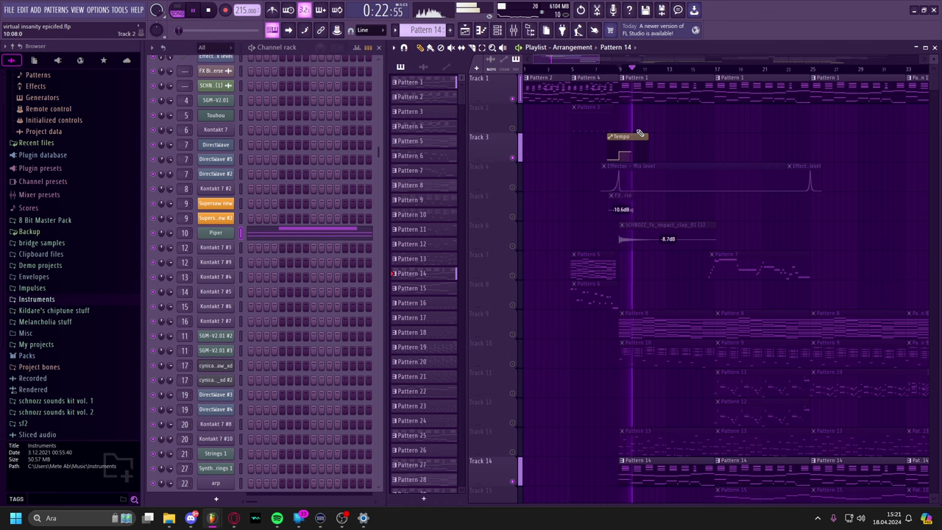
drag(641, 146, 591, 132)
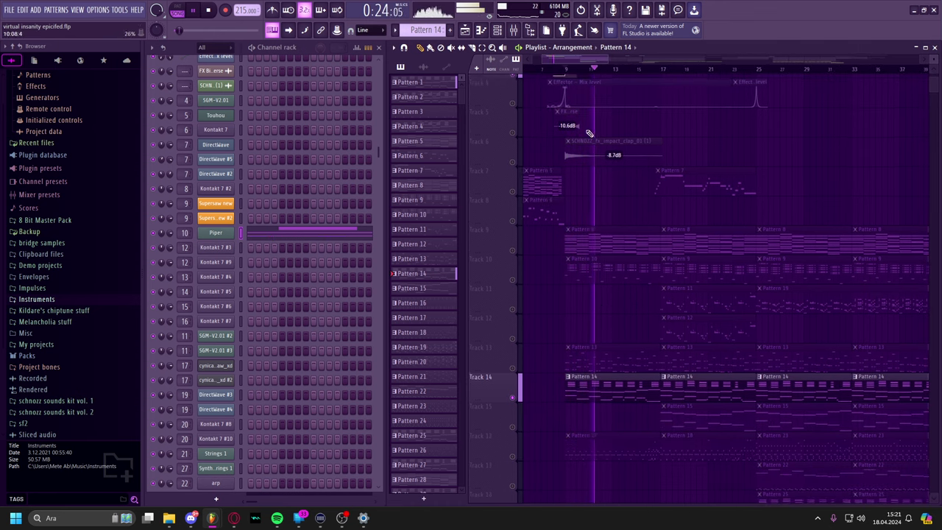
Toggle Track 14 off and on during playback to compare the sound with and without it, and stop.
click(513, 398)
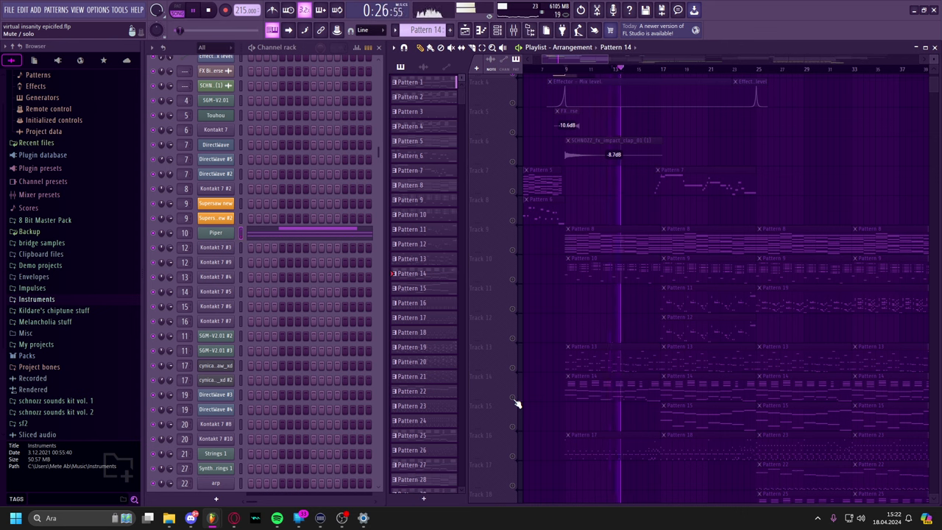
click(514, 398)
click(513, 398)
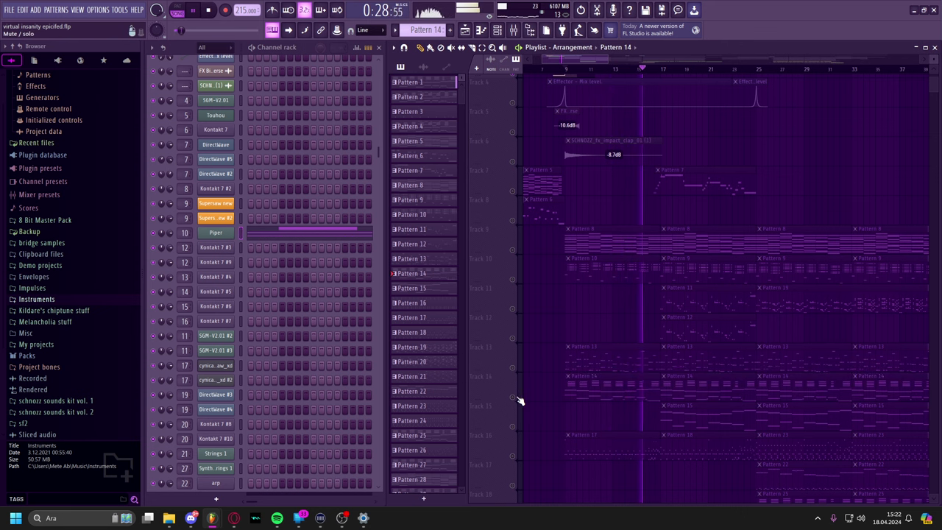
click(513, 398)
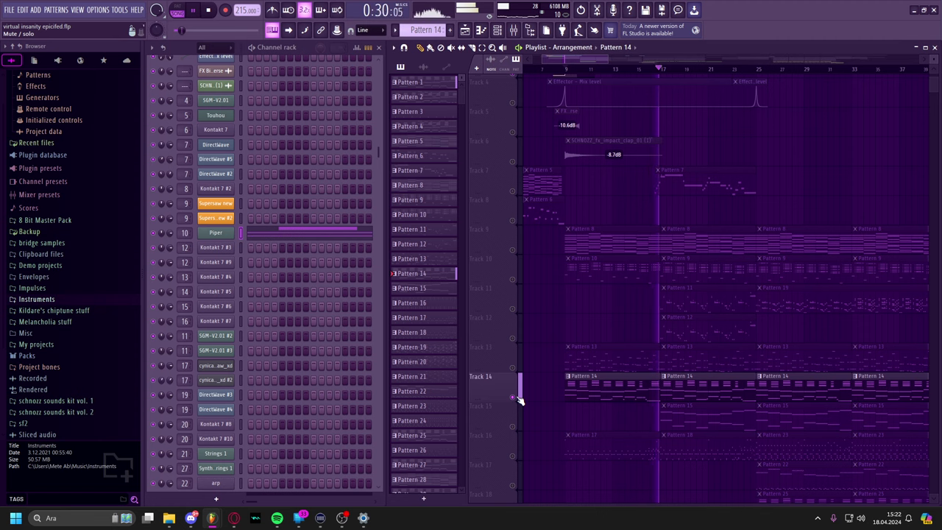
key(space)
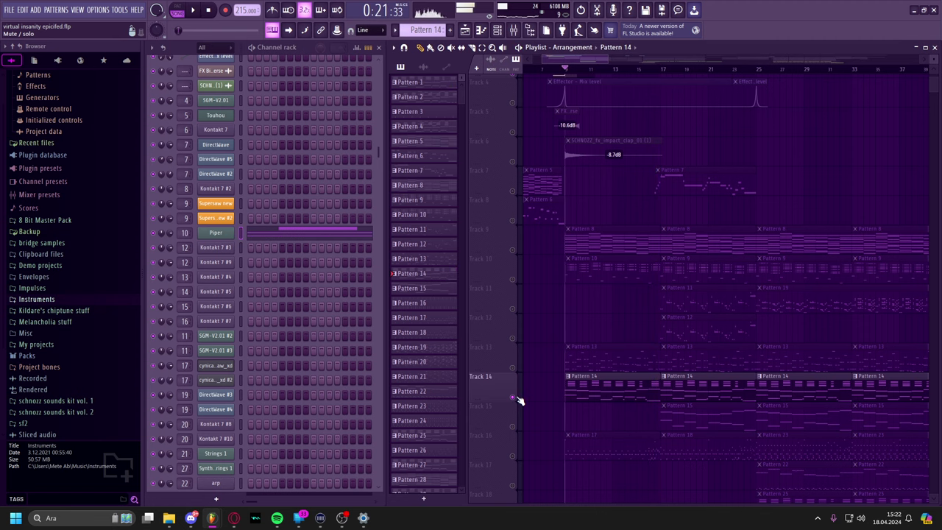
Unsolo Track 14 to re-enable all playlist tracks and set the song position to bar 28.
right_click(517, 395)
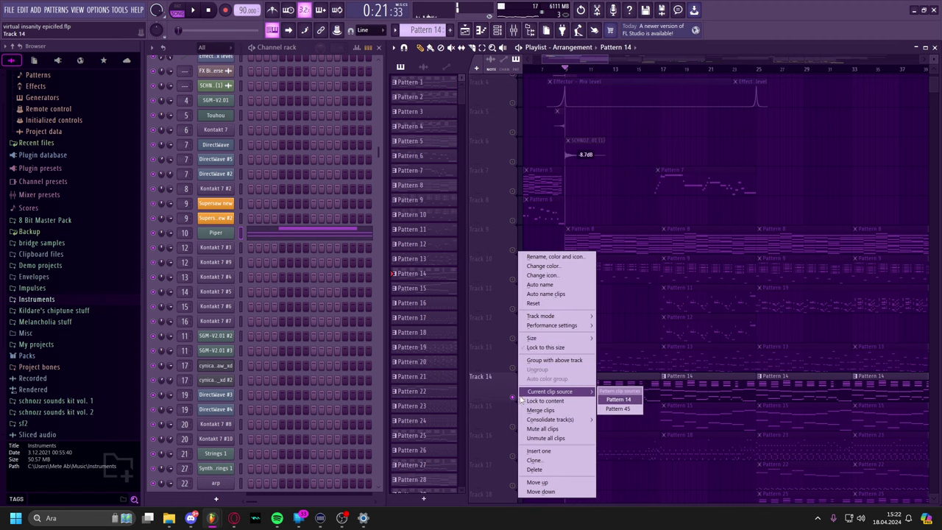
click(513, 398)
right_click(512, 399)
drag(761, 268, 716, 267)
drag(683, 72, 655, 85)
drag(778, 178, 785, 120)
click(695, 69)
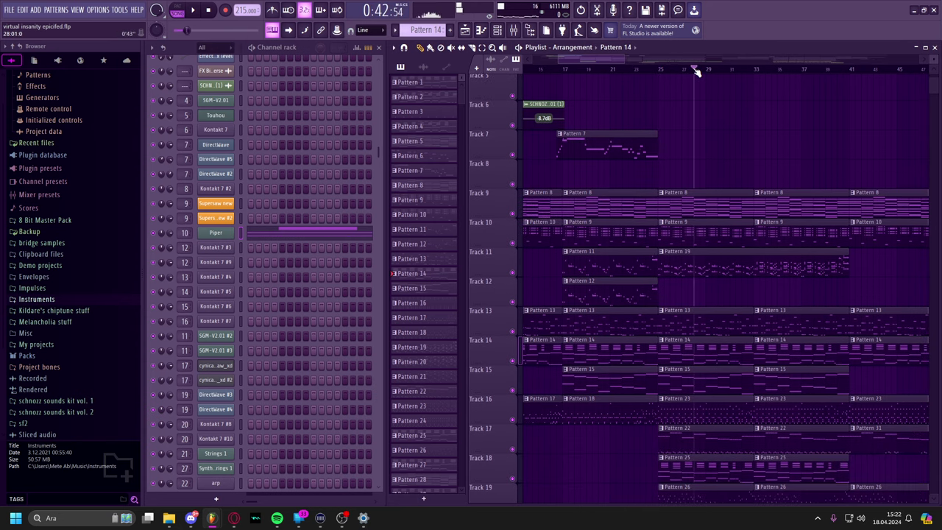
Open Pattern 9 from Track 10 in the piano roll, play it, check its channel list and return to the playlist.
click(691, 229)
double_click(591, 234)
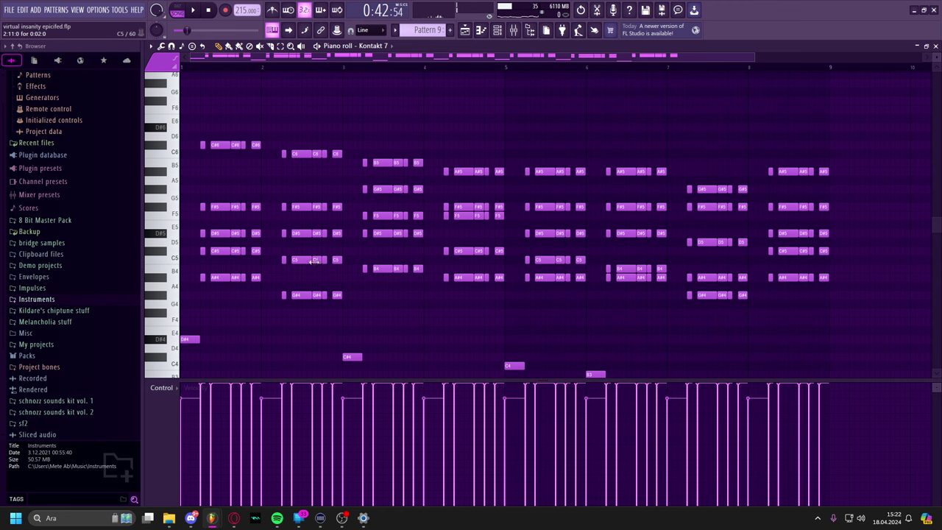
click(195, 11)
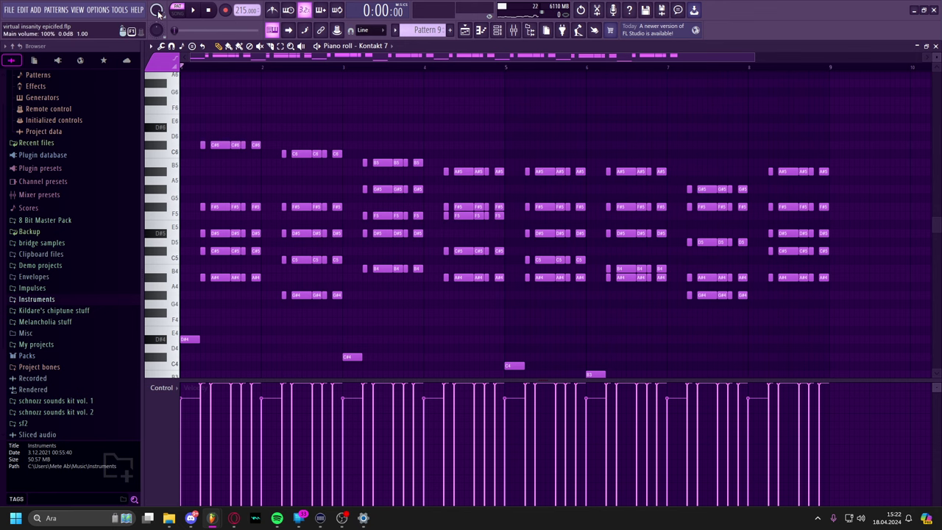
key(space)
middle_click(417, 107)
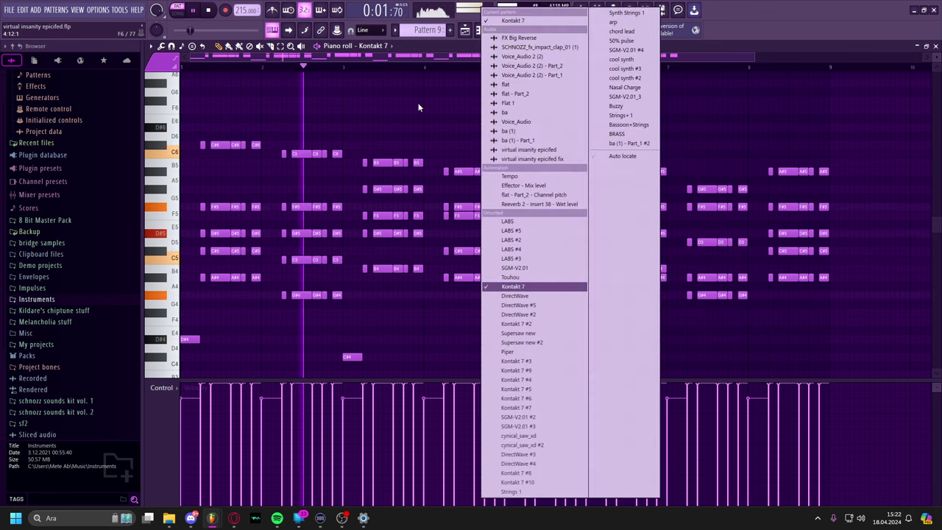
click(419, 107)
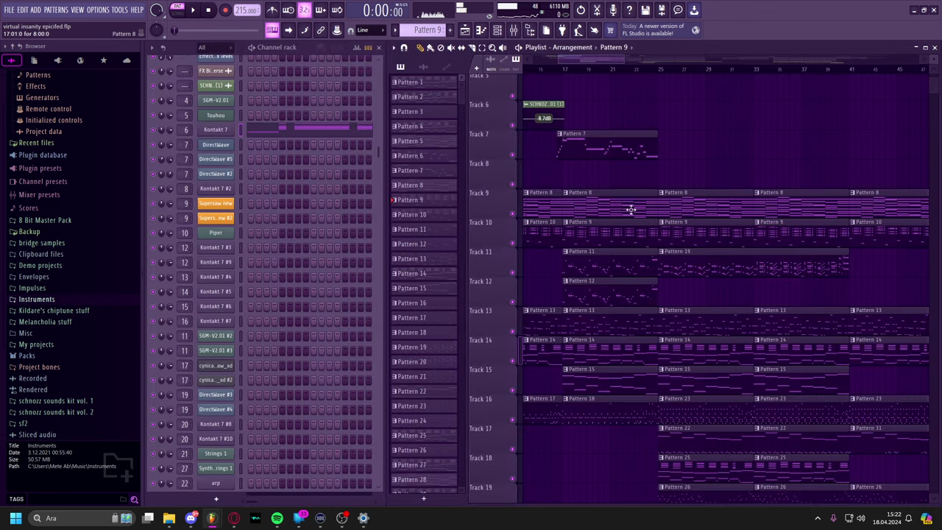
Open Pattern 10 from Track 10 in the piano roll, play it and return to the playlist.
drag(631, 210, 775, 200)
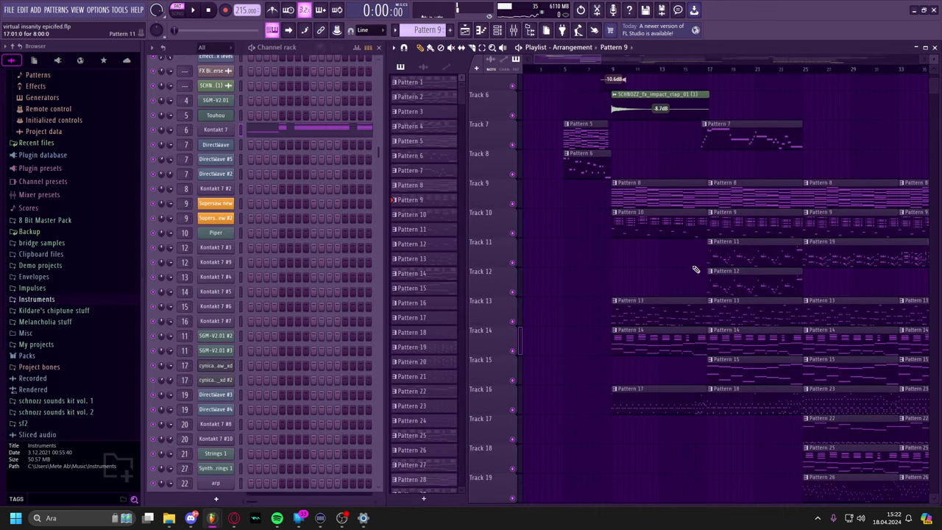
double_click(677, 232)
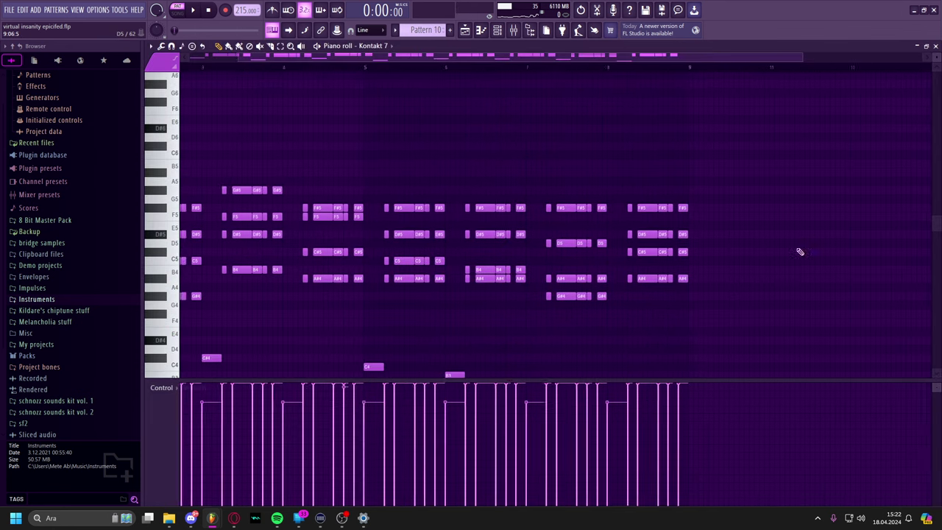
key(space)
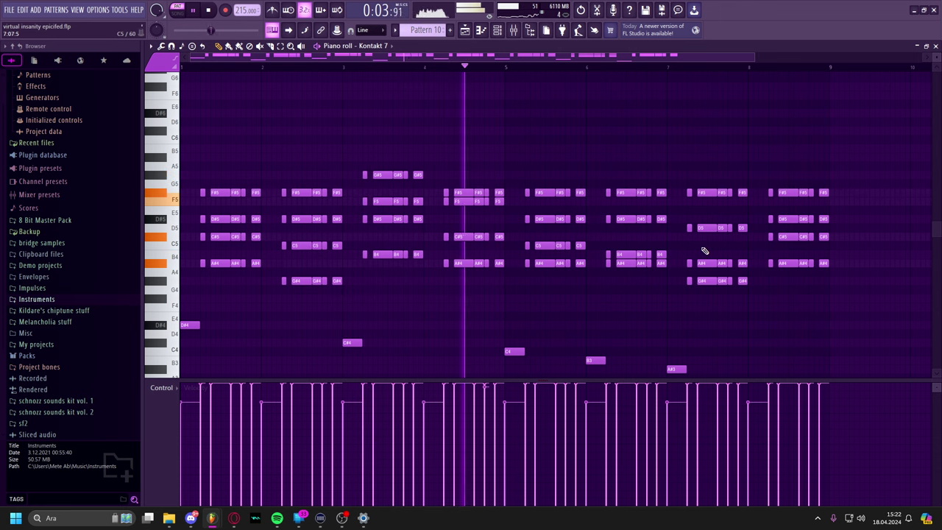
key(space)
key(Escape)
Open Pattern 15 from Track 15 in the piano roll, play it briefly and return to the playlist.
drag(692, 239, 596, 232)
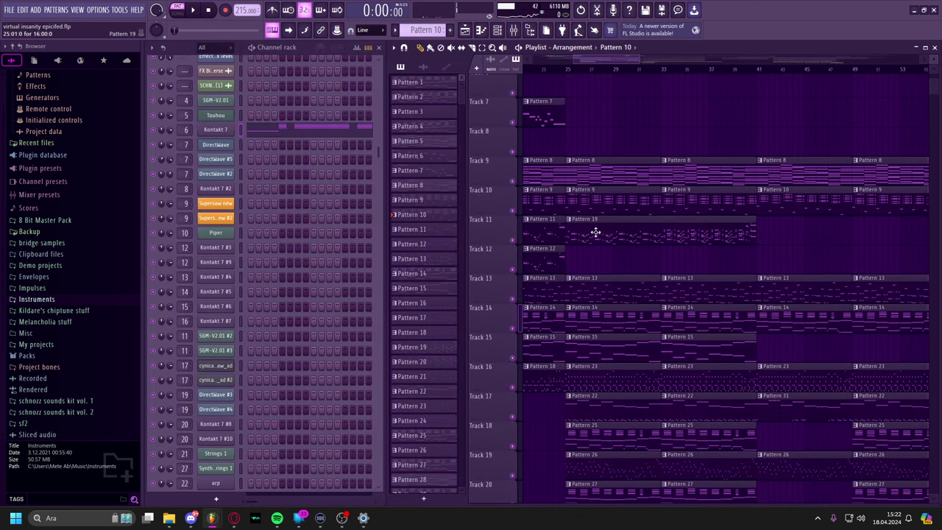
double_click(623, 327)
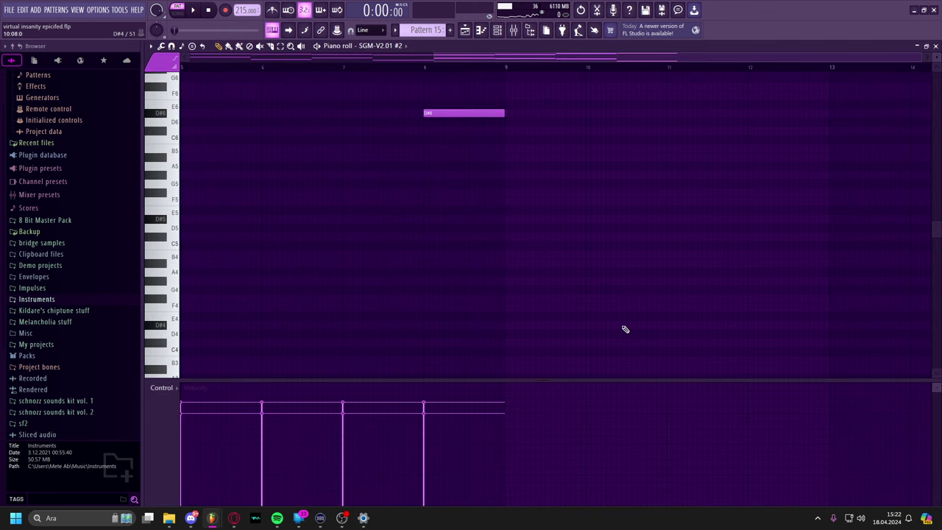
key(space)
key(Escape)
Open Pattern 8 from Track 9 in the piano roll to view its notes and return to the playlist.
drag(658, 258, 669, 287)
scroll(668, 287, down, 2)
double_click(645, 212)
key(F7)
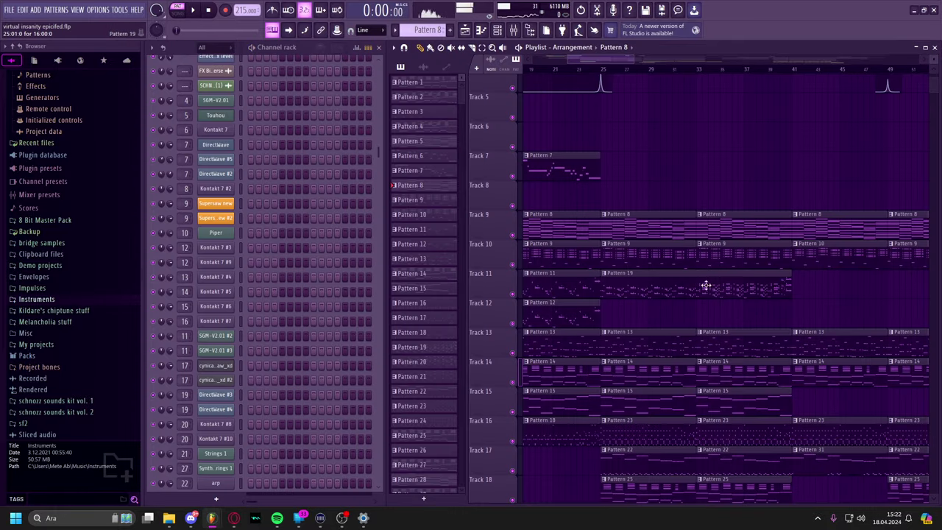
Select Pattern 22 on Track 17 and examine the Shreddage 3 Jupiter settings of its Kontakt 7 #8 instrument.
scroll(639, 296, down, 3)
scroll(639, 297, down, 2)
click(649, 300)
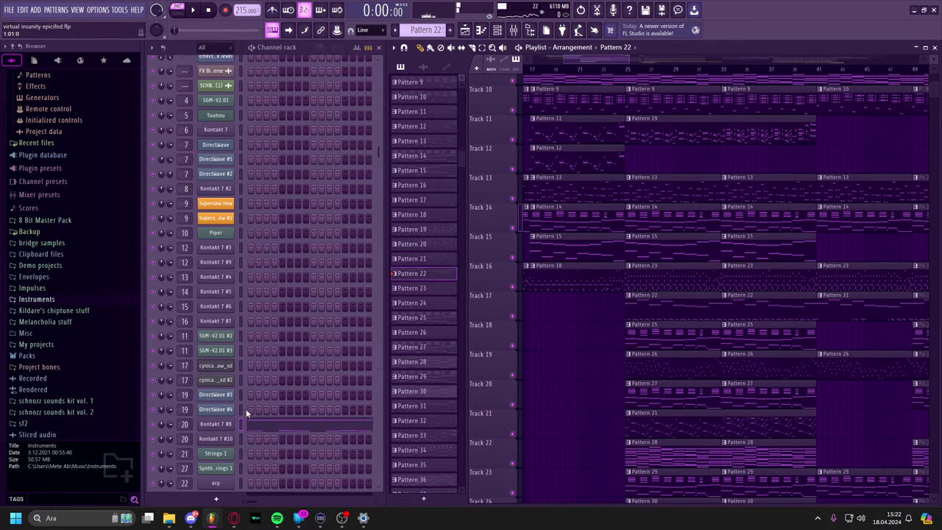
click(228, 424)
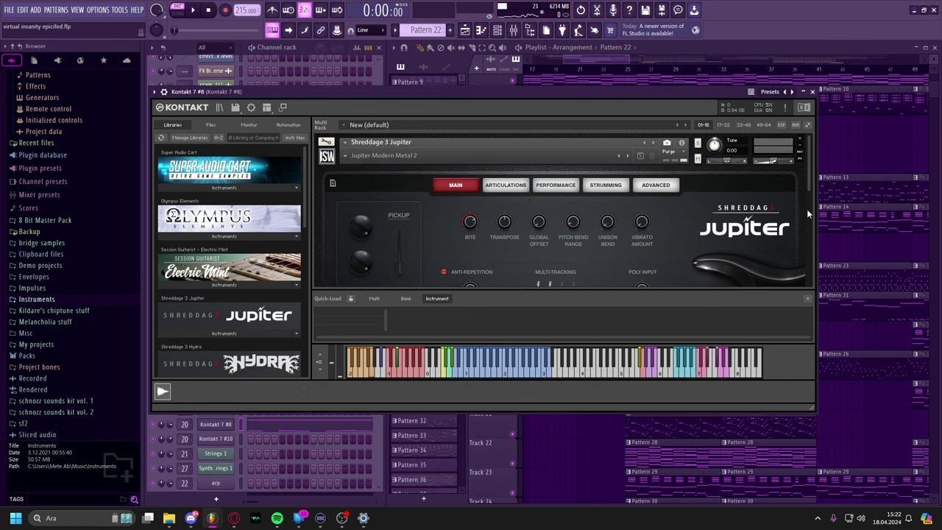
scroll(810, 187, down, 3)
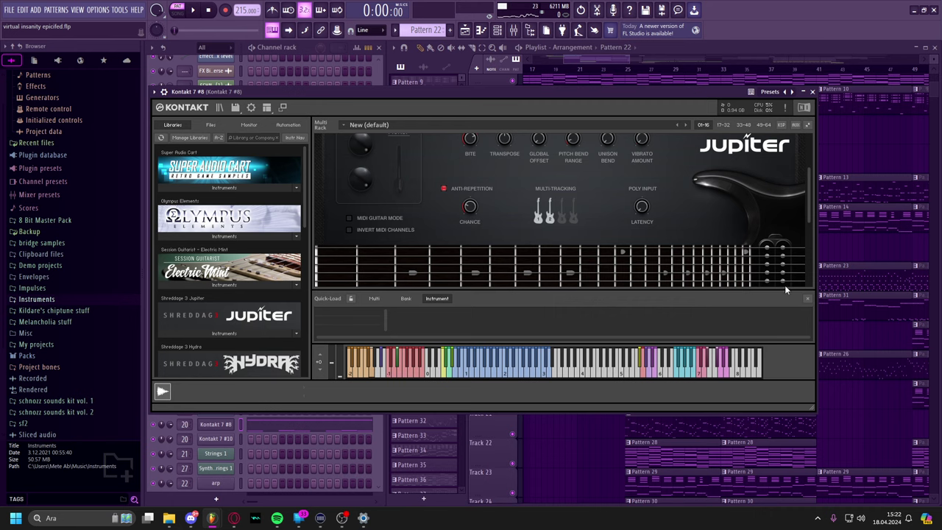
Examine the Fruity parametric EQ 2 on the Kontakt 7 #8 mixer track, close it and return to the playlist.
click(827, 379)
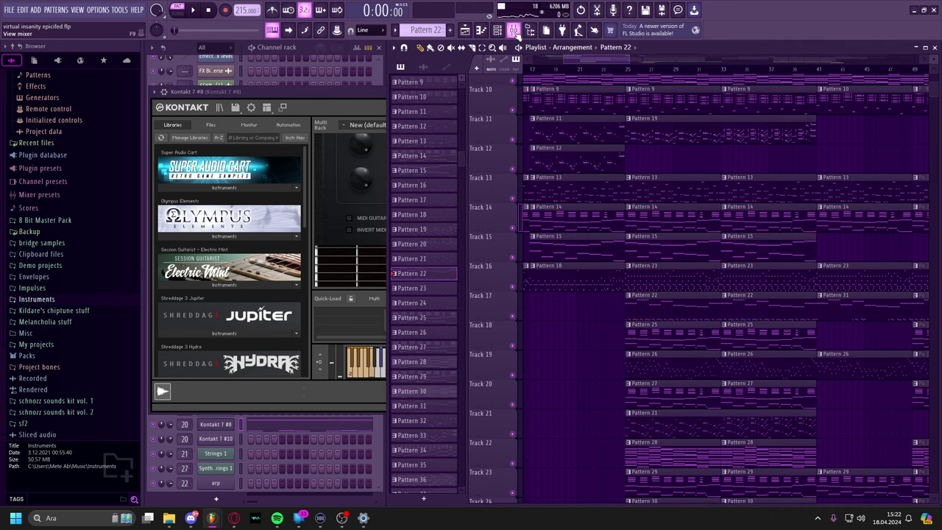
click(513, 30)
click(864, 292)
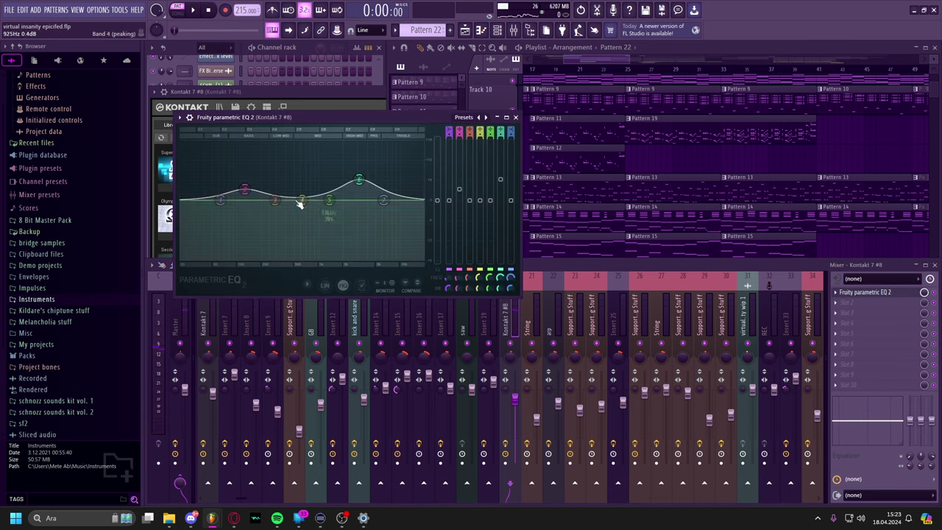
click(516, 117)
click(687, 172)
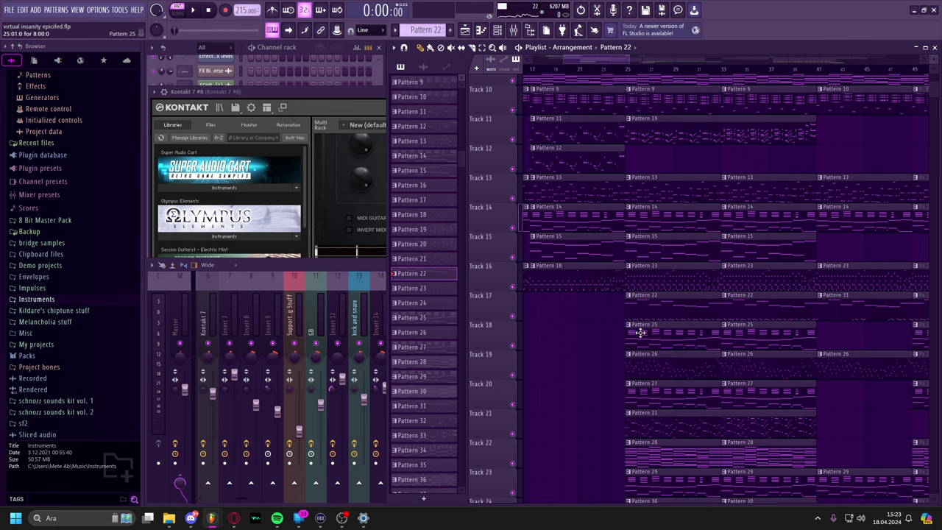
Open Pattern 22 from Track 17 in the piano roll, play it through and return to the playlist.
double_click(660, 313)
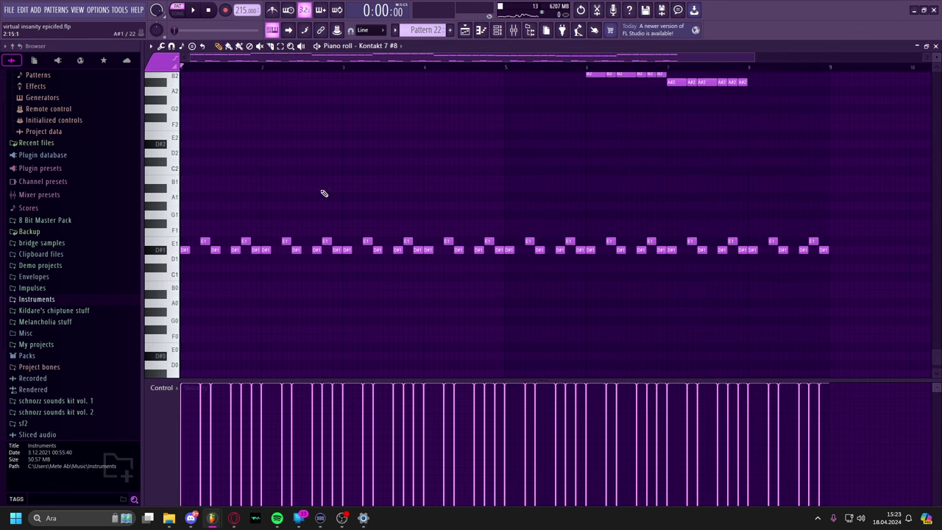
drag(383, 297, 382, 309)
drag(290, 161, 266, 193)
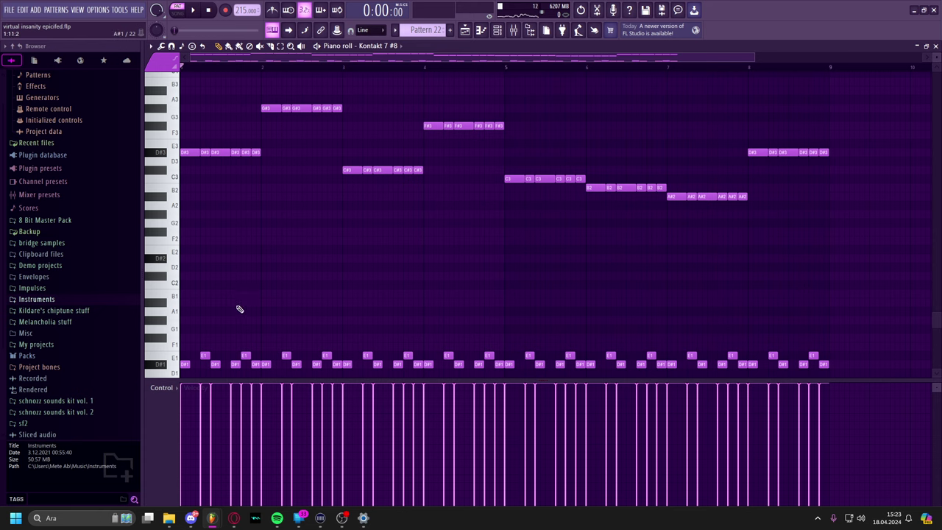
drag(243, 306, 305, 258)
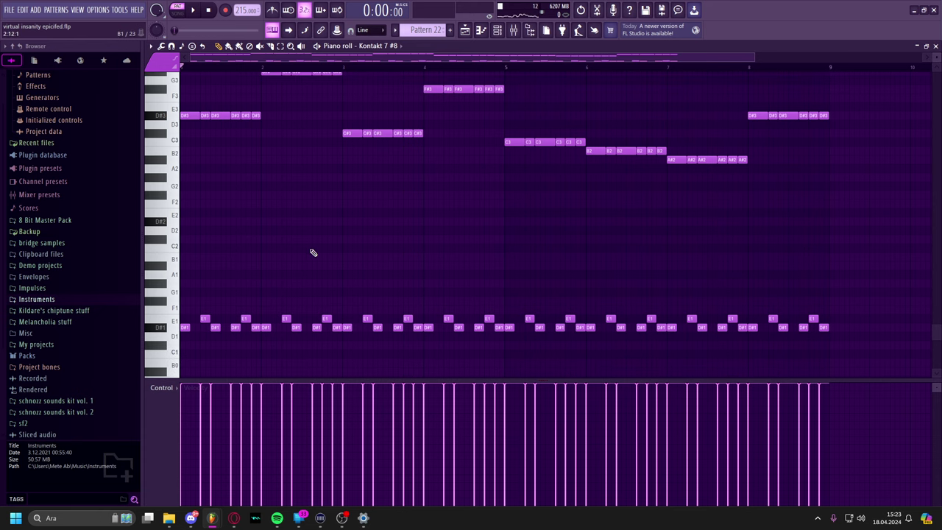
scroll(250, 221, up, 2)
key(space)
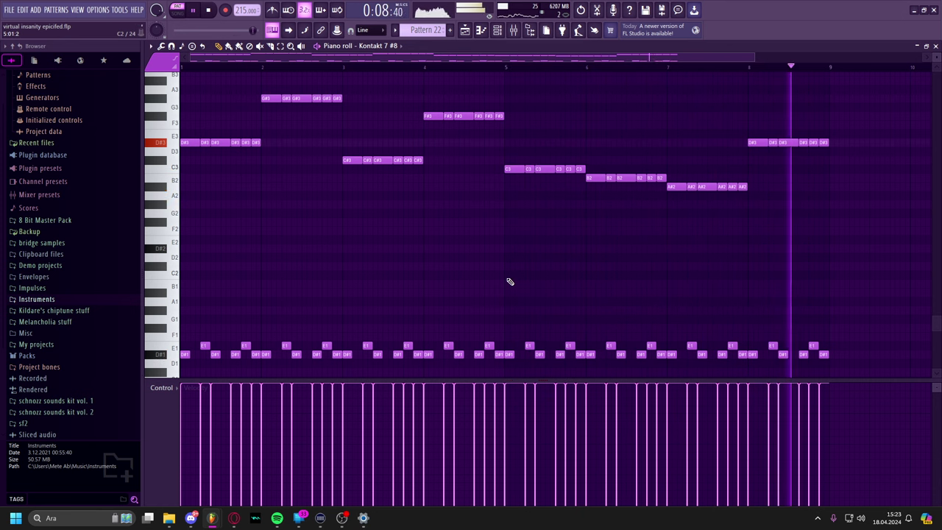
key(space)
click(342, 518)
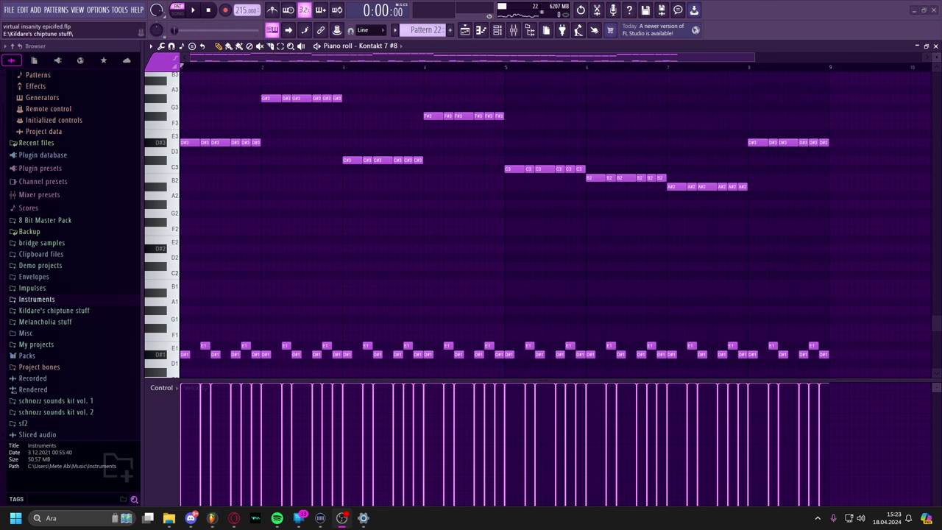
right_click(303, 295)
key(Escape)
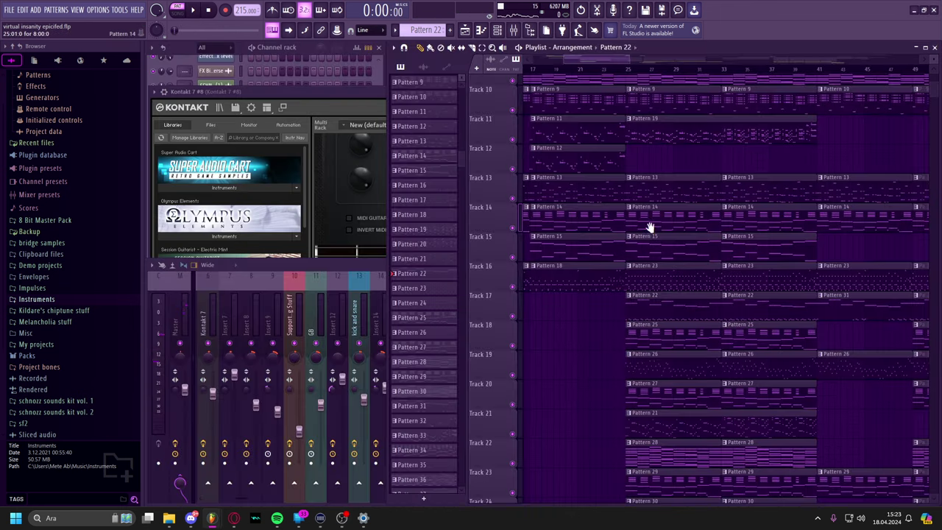
Open Pattern 26 from Track 19 in the piano roll and bring up the Massive synth of its arp channel.
drag(650, 227, 645, 215)
double_click(679, 336)
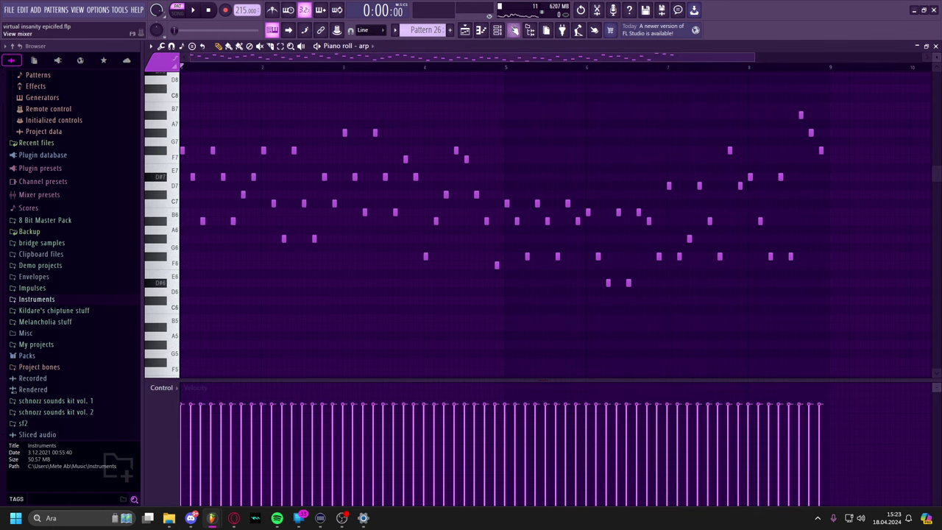
key(F6)
scroll(272, 246, up, 3)
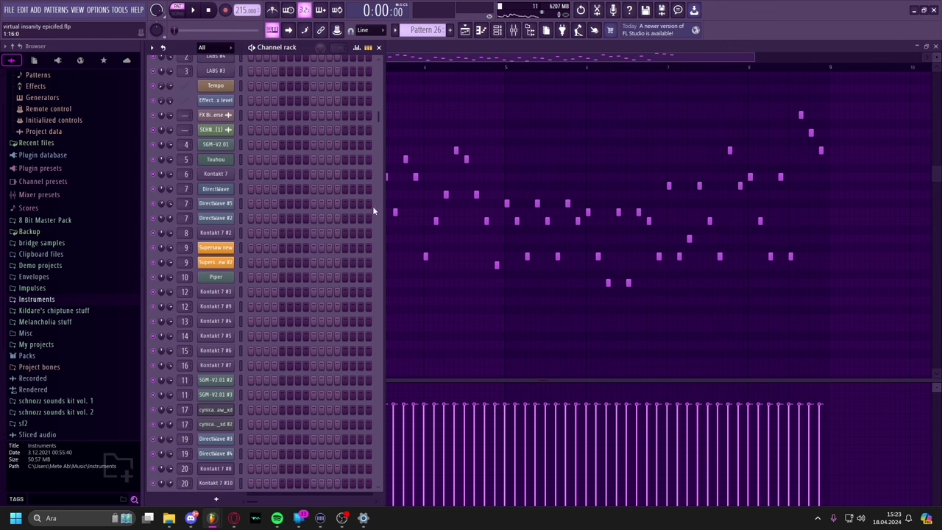
drag(379, 119, 382, 179)
scroll(213, 368, down, 3)
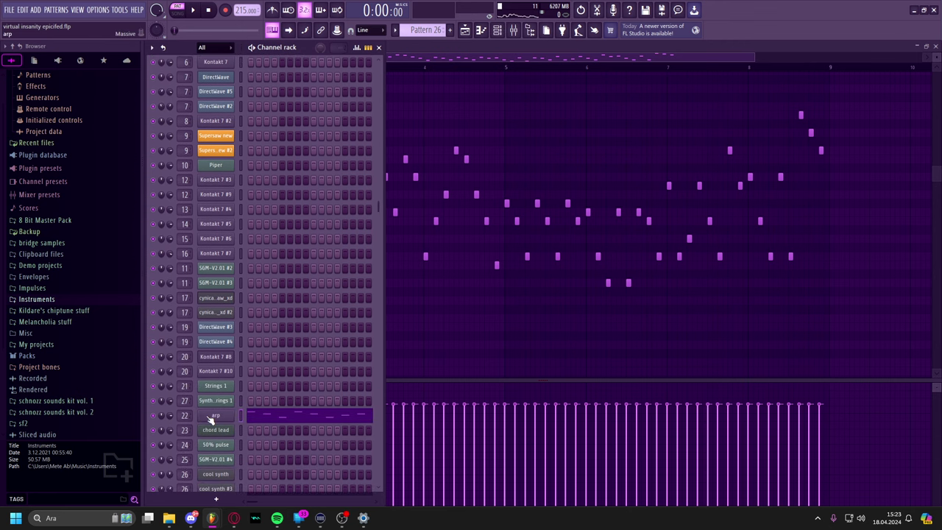
click(211, 417)
drag(376, 119, 389, 122)
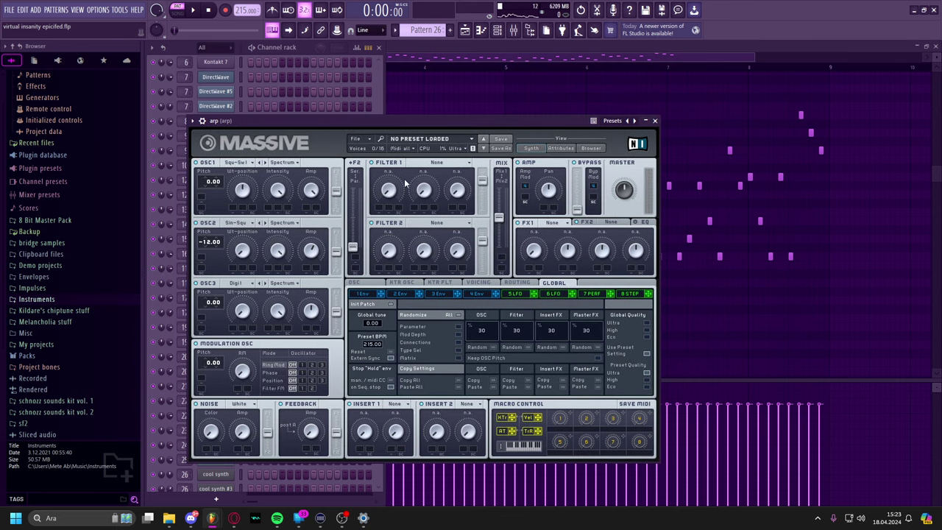
Audition notes on the arp's Massive synth, view its preset list and close it to return to the piano roll.
key(w)
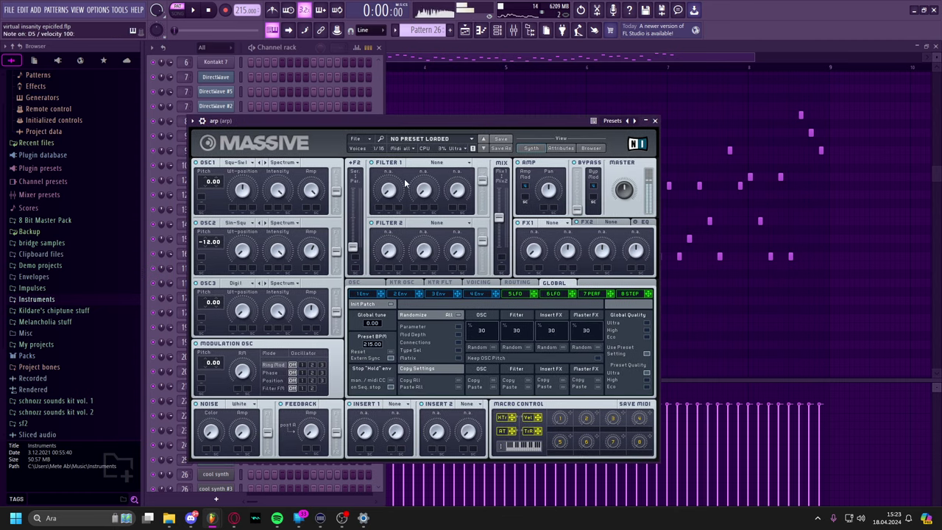
key(w)
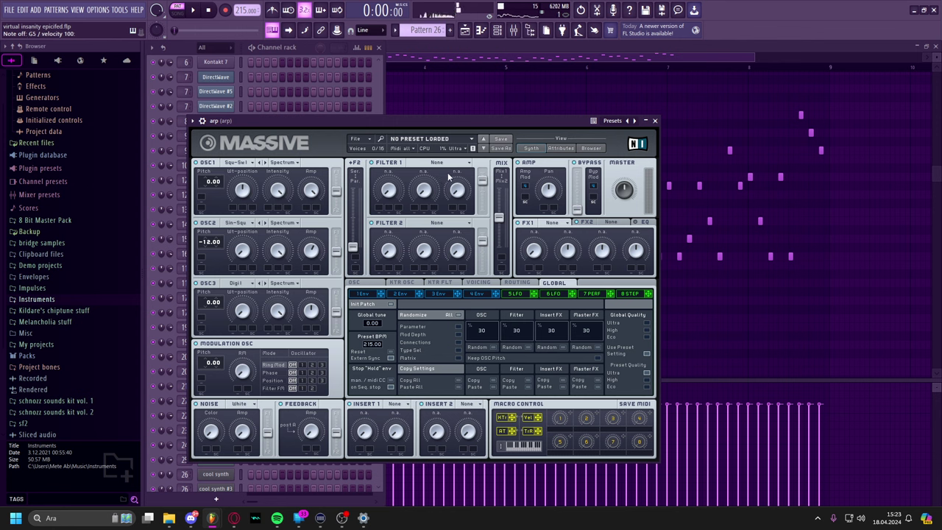
click(618, 121)
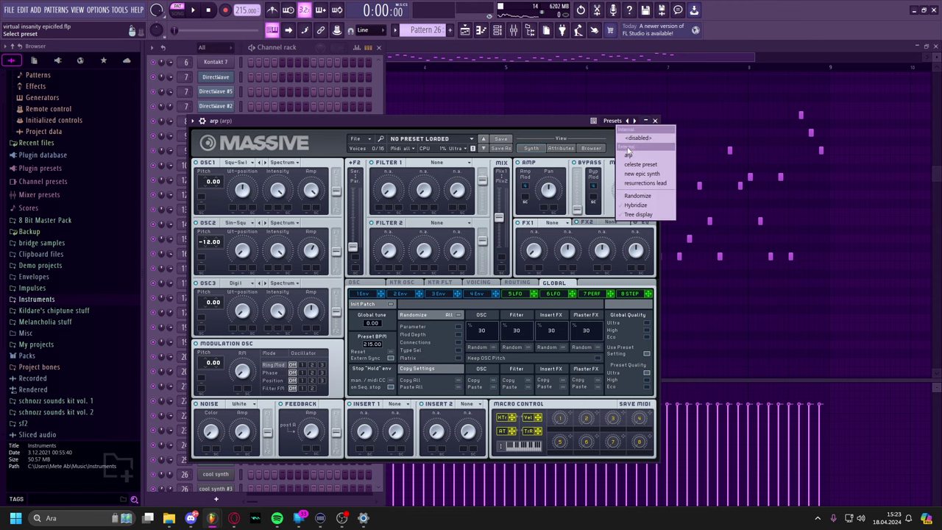
click(546, 123)
click(655, 121)
right_click(515, 137)
Play Pattern 26's arp notes in the piano roll and return to the playlist.
scroll(442, 126, up, 1)
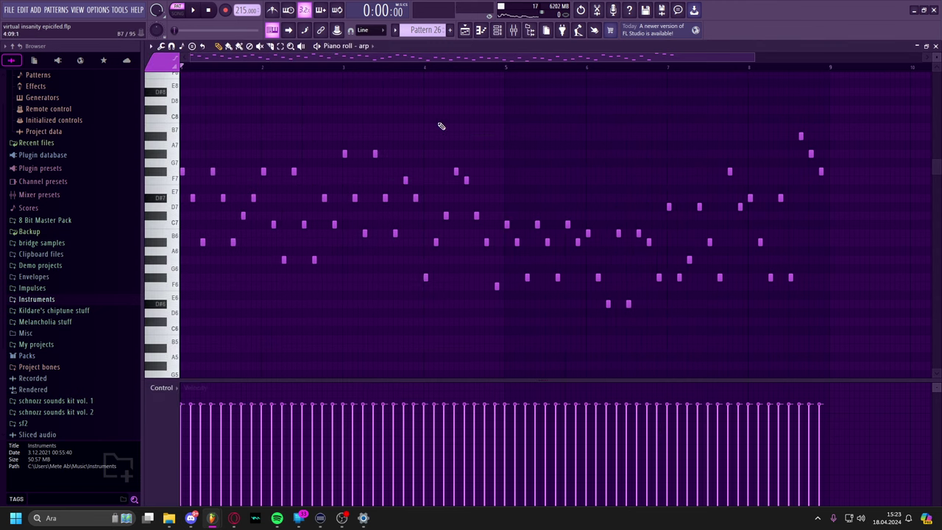
click(192, 9)
click(332, 46)
click(252, 141)
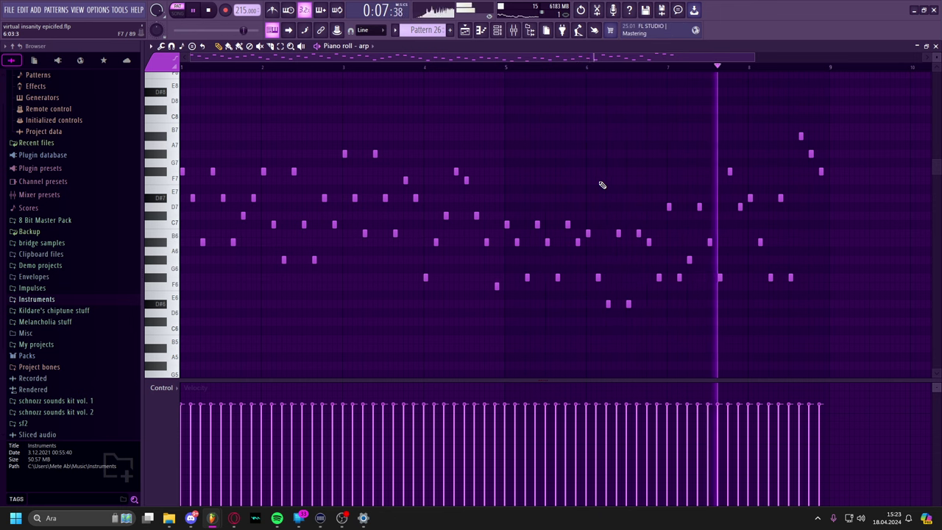
key(space)
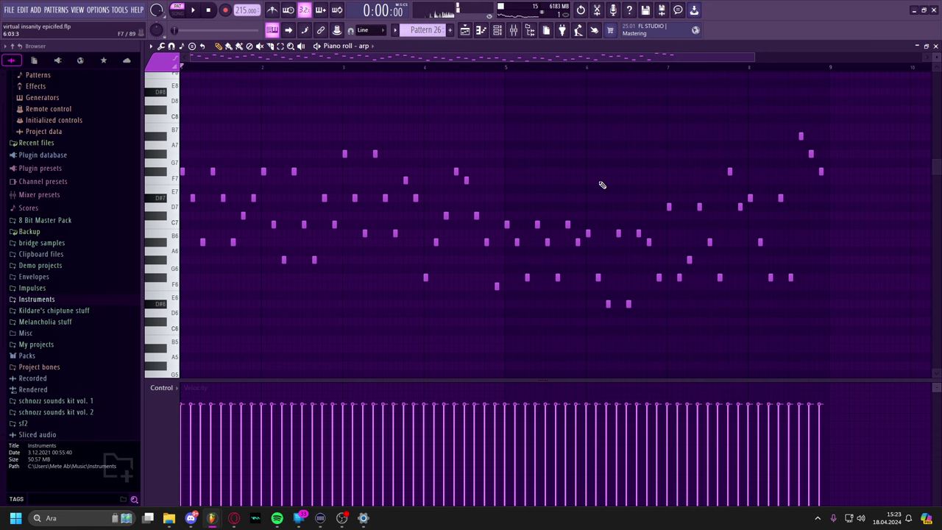
key(Escape)
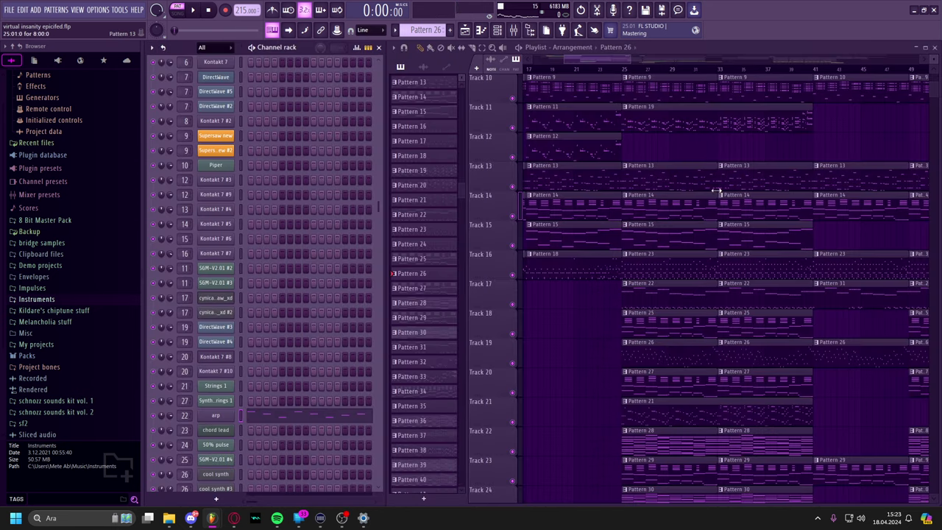
Select Pattern 21, Pattern 28 and Pattern 27 in turn in the playlist to see which channels they use.
drag(763, 214, 758, 198)
click(643, 371)
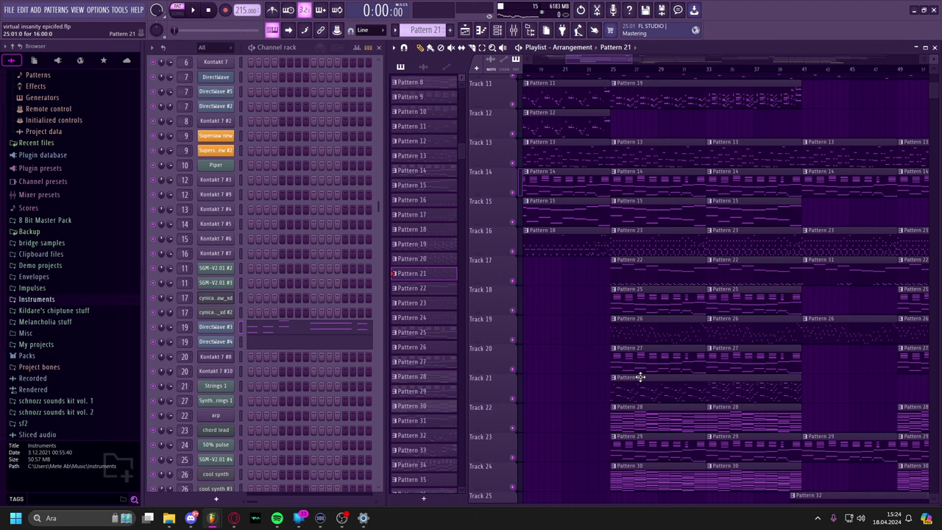
click(652, 441)
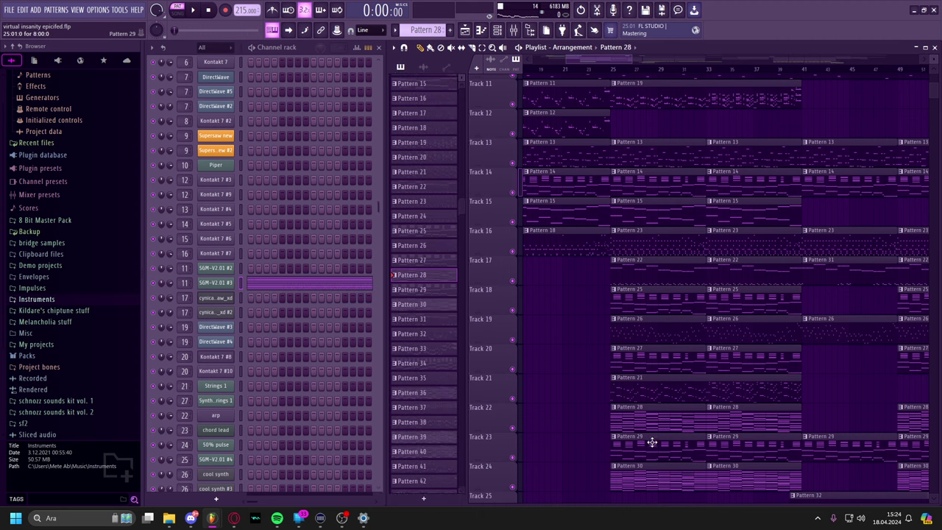
click(672, 353)
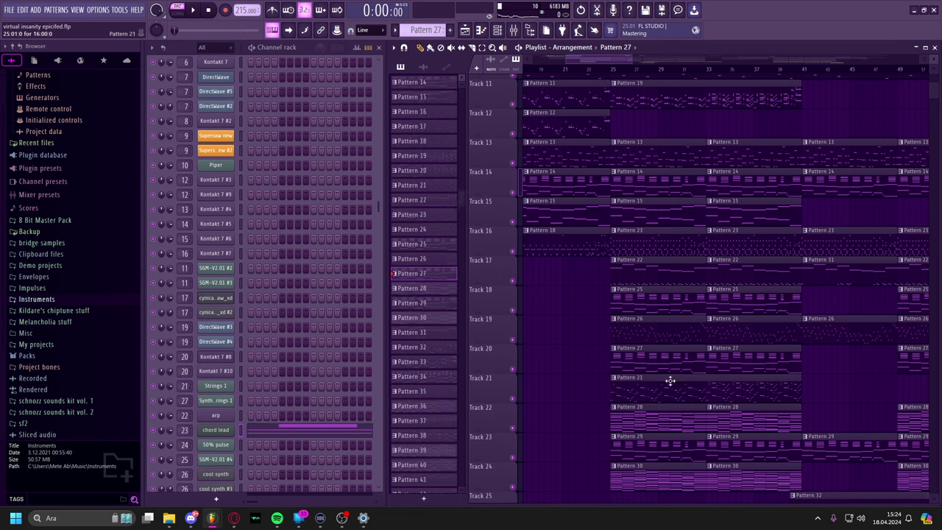
Open Pattern 27 from Track 20 in the piano roll, bring its chord lead notes into view and play them briefly.
double_click(630, 365)
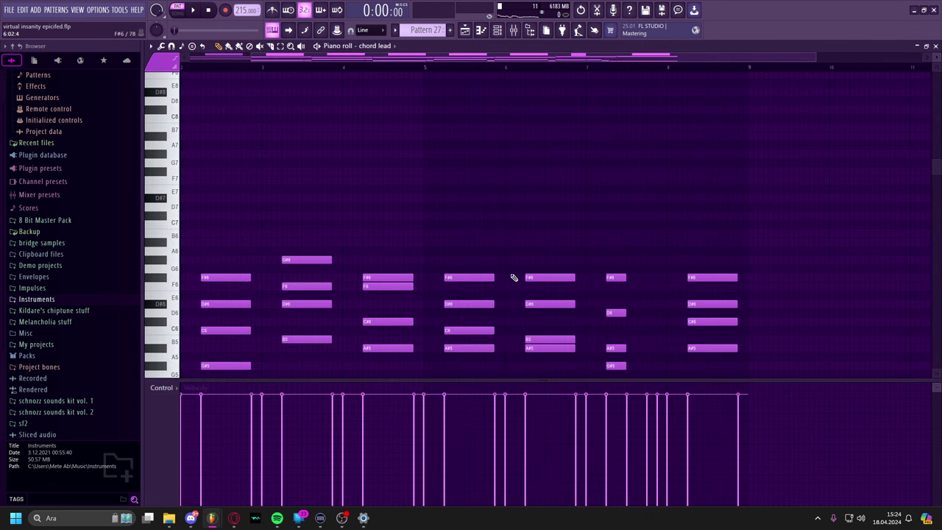
drag(548, 314, 628, 223)
click(347, 46)
click(280, 138)
key(space)
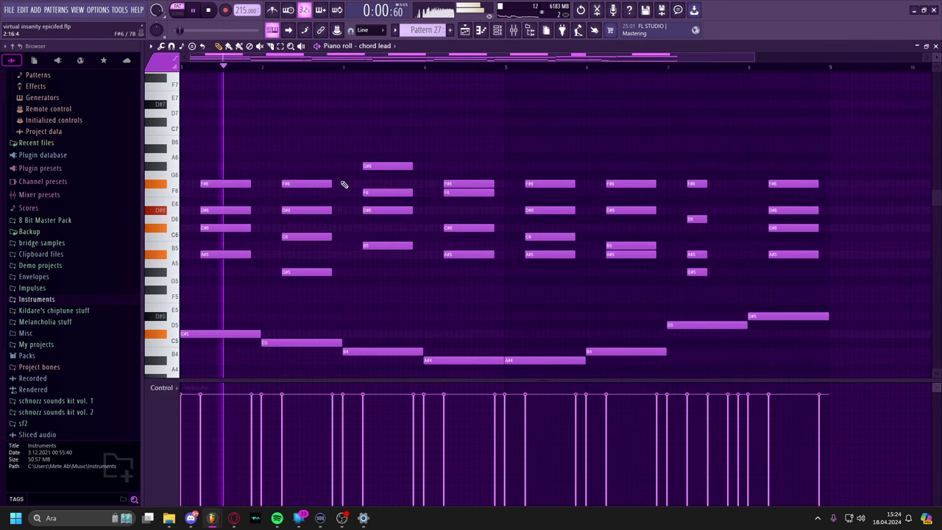
key(space)
View the chord lead channel's FLEX instrument with its Dystopian Lead preset and return to the piano roll.
key(F6)
click(227, 430)
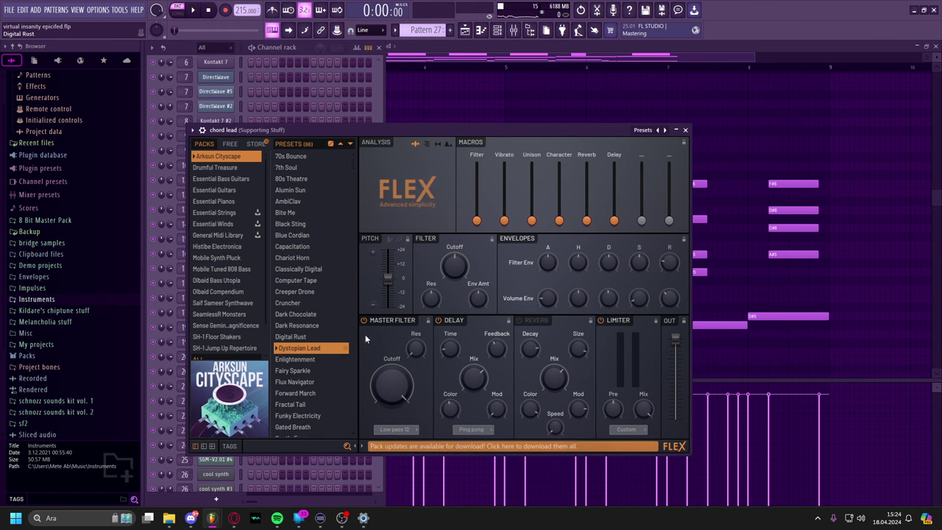
right_click(771, 141)
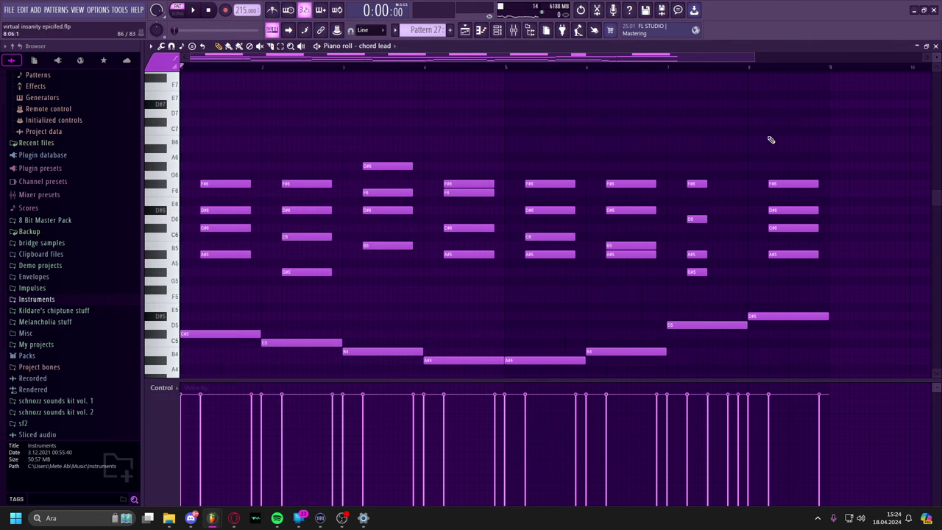
Play Pattern 27's chord lead notes from the start and return to the playlist.
key(space)
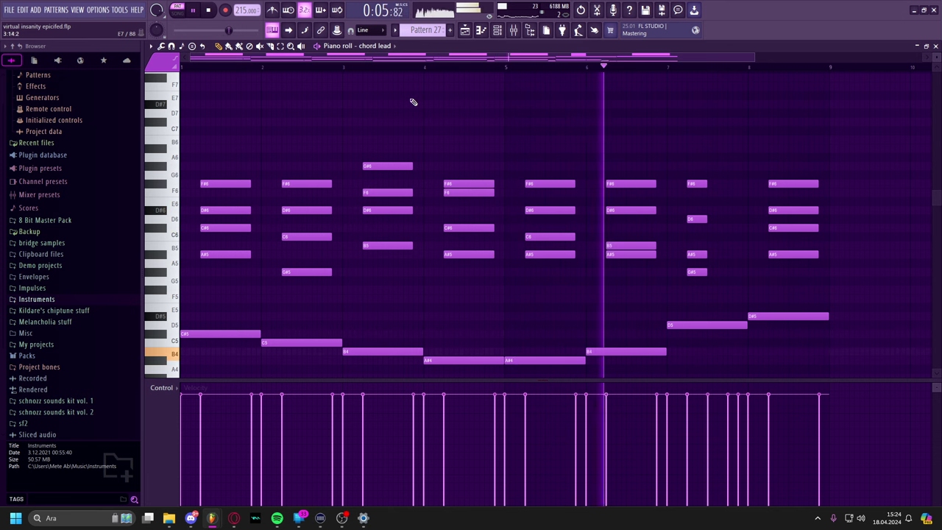
scroll(470, 111, down, 3)
middle_click(526, 100)
click(517, 94)
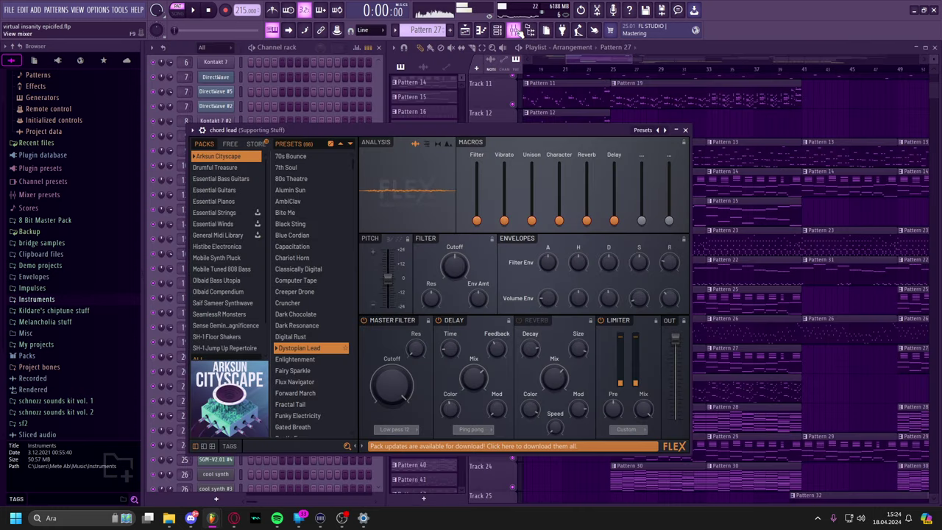
Examine the Fruity parametric EQ 2, Fruity delay 2 and Fruity Reeverb 2 on the chord lead's mixer track 23, and leave the mixer.
click(513, 30)
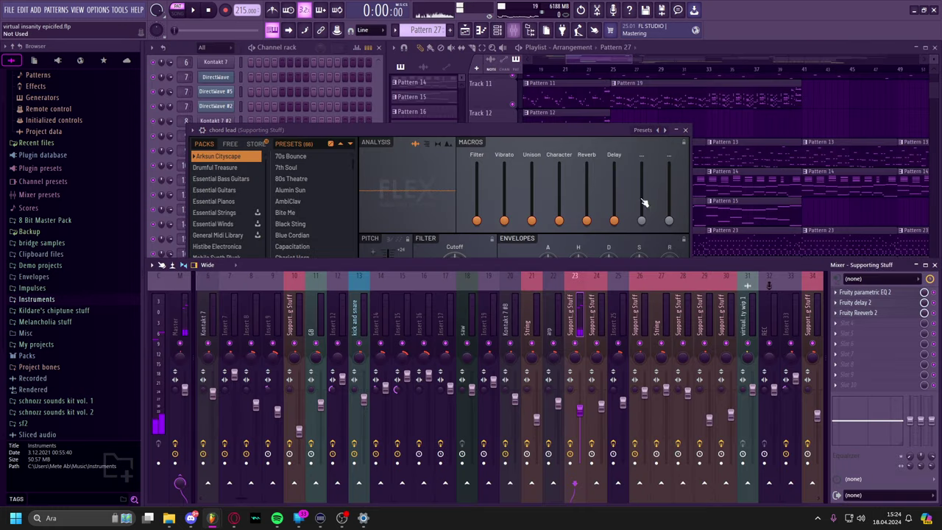
click(865, 292)
click(865, 292)
click(709, 308)
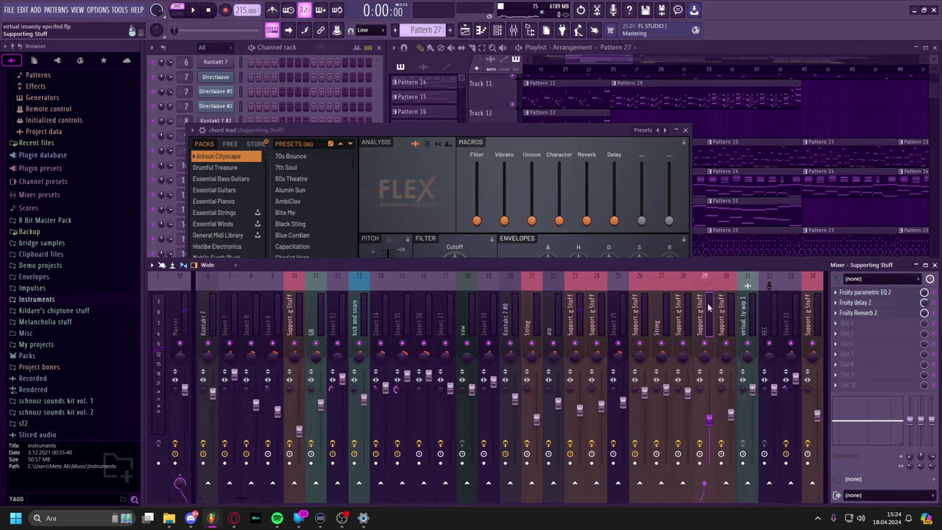
click(579, 316)
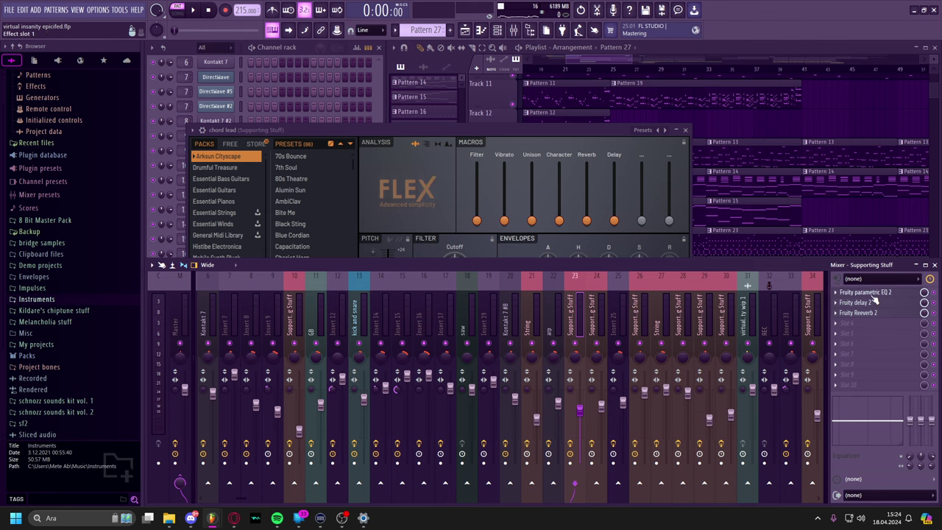
click(853, 293)
click(853, 292)
click(859, 302)
click(859, 302)
click(868, 312)
click(870, 313)
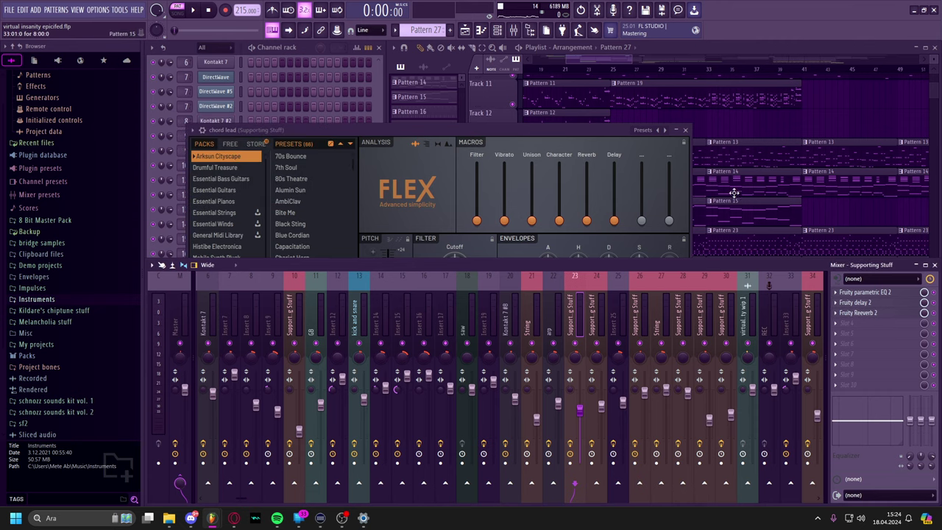
right_click(744, 126)
Open Pattern 19 from Track 11 in the piano roll and look over its Bassoon+Strings notes and the list of channels it uses.
drag(625, 169, 593, 192)
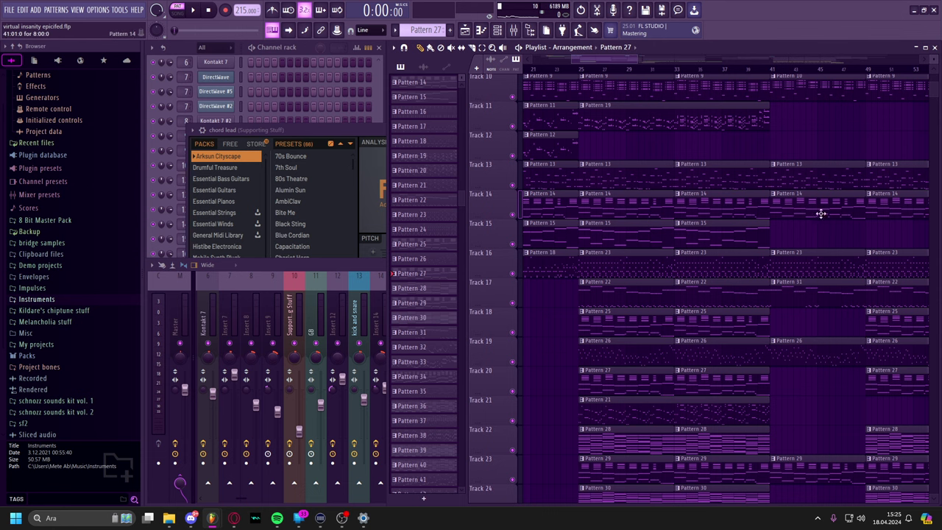
double_click(660, 122)
drag(617, 251, 454, 126)
scroll(396, 50, down, 1)
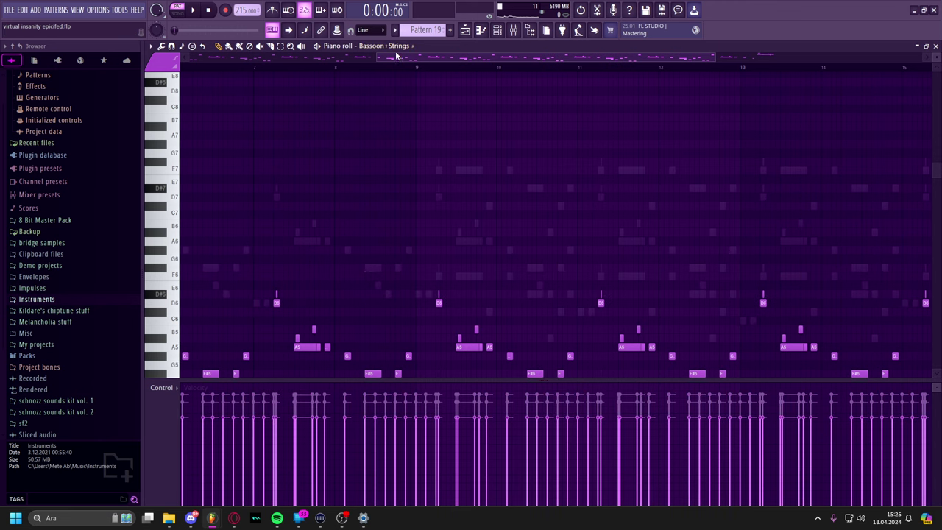
scroll(403, 50, up, 1)
scroll(403, 50, down, 1)
click(403, 49)
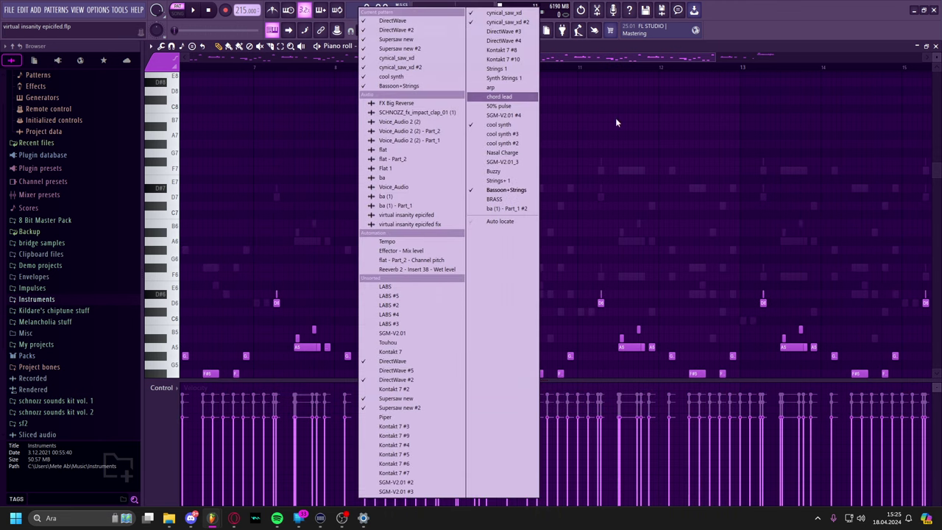
click(623, 161)
Play Pattern 19 while viewing the DirectWave #2 and DirectWave notes through the end of bar 16.
right_click(462, 171)
right_click(462, 171)
key(space)
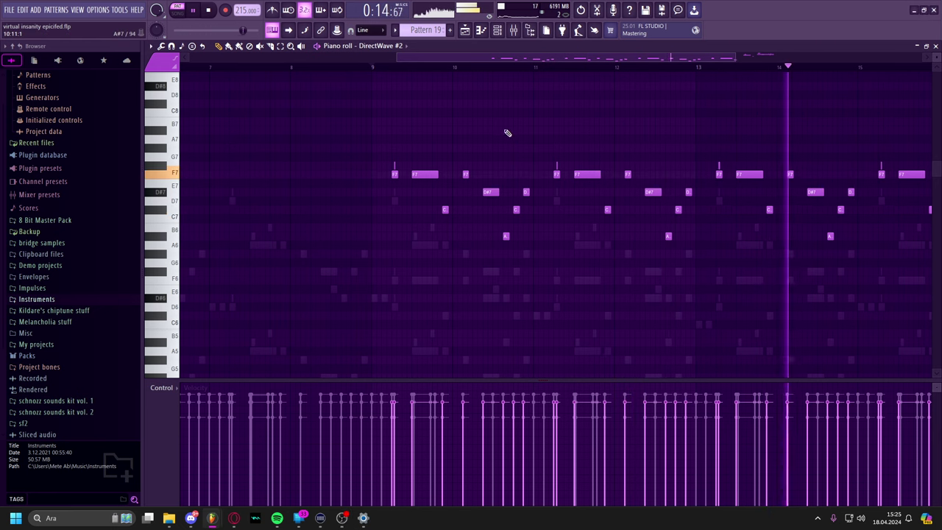
scroll(507, 130, up, 3)
scroll(530, 254, up, 1)
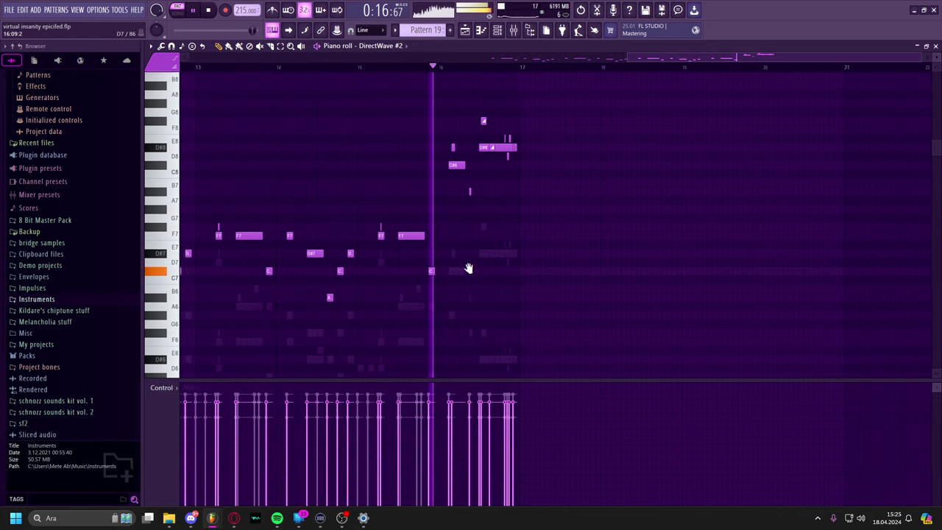
scroll(403, 50, up, 1)
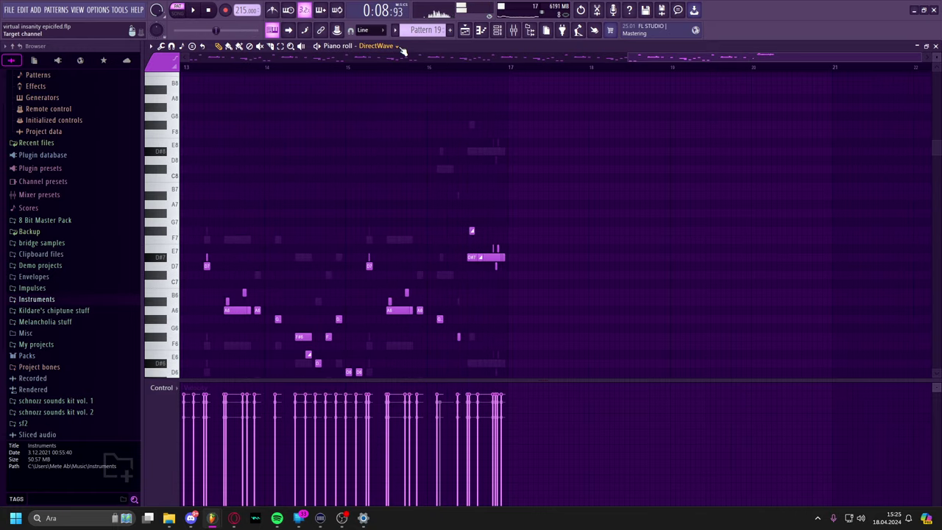
key(space)
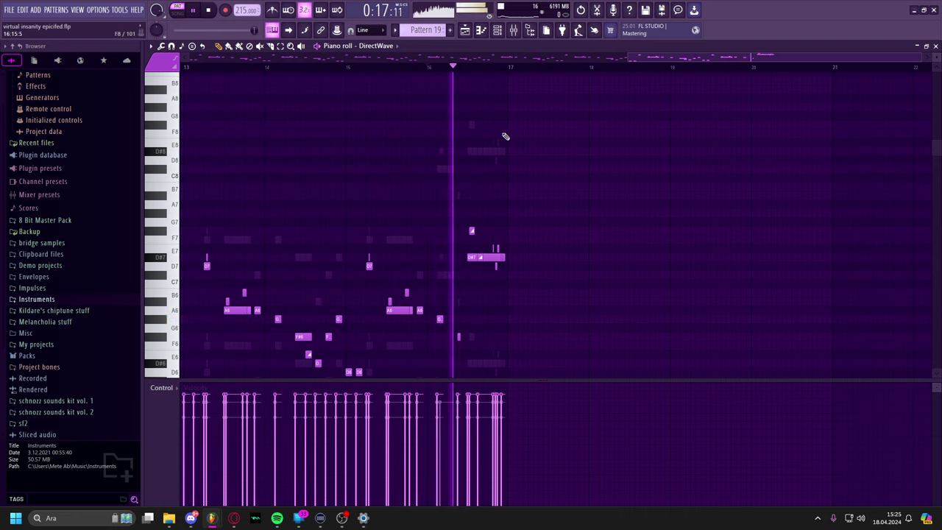
Return to the playlist and open Pattern 29 from Track 23 in the piano roll to view its 50% pulse chords.
key(F7)
scroll(683, 311, up, 6)
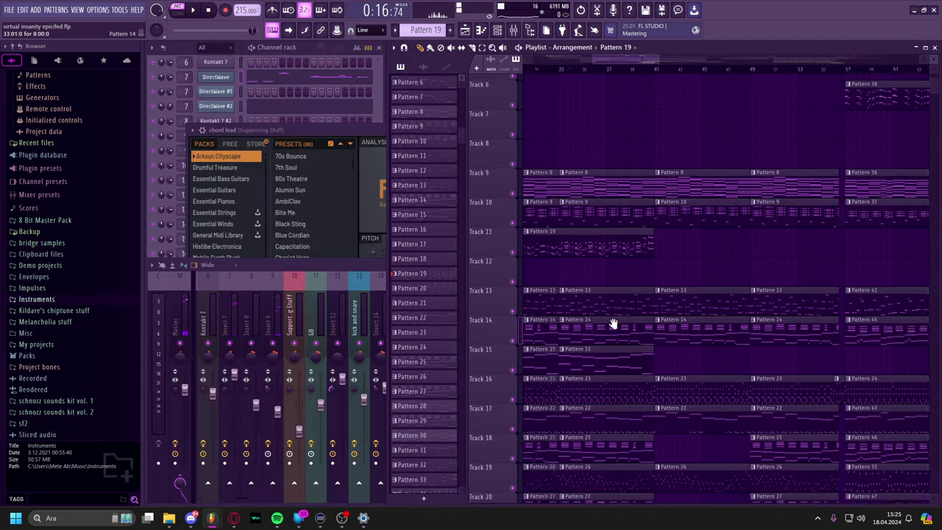
scroll(765, 267, down, 1)
scroll(765, 263, down, 5)
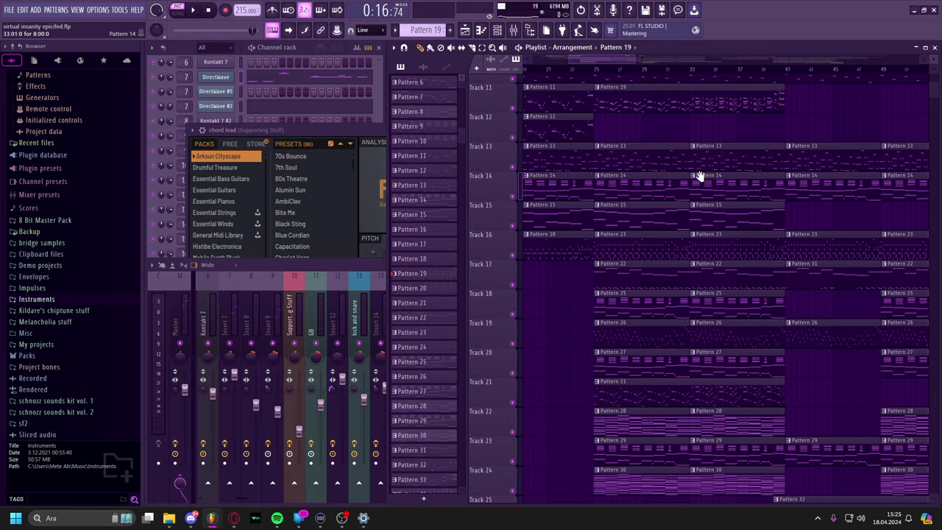
double_click(655, 376)
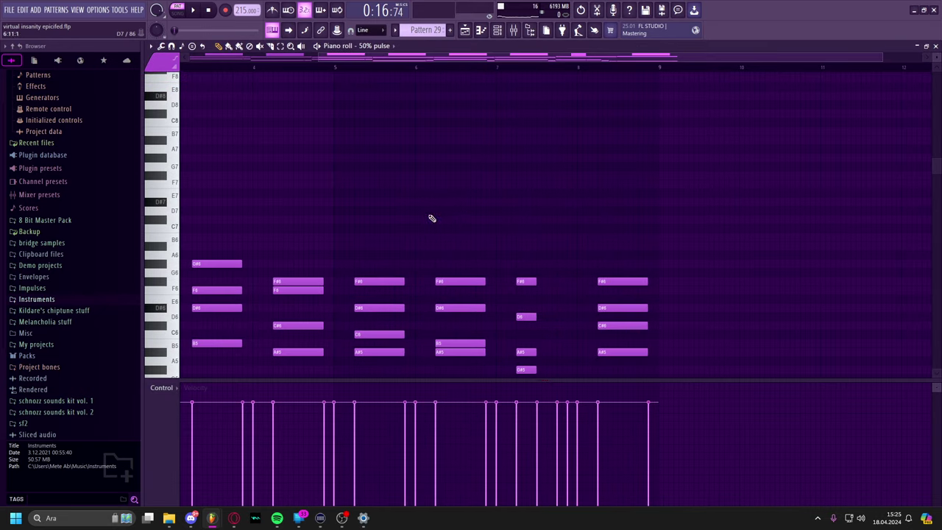
View the 50% pulse channel's Soundfont Player instrument with its Square 1 patch.
click(499, 31)
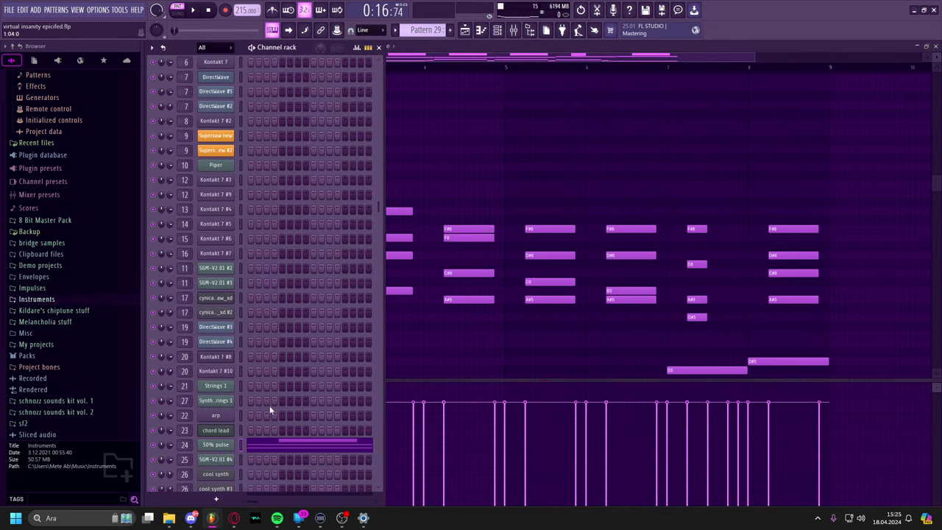
click(227, 445)
click(391, 155)
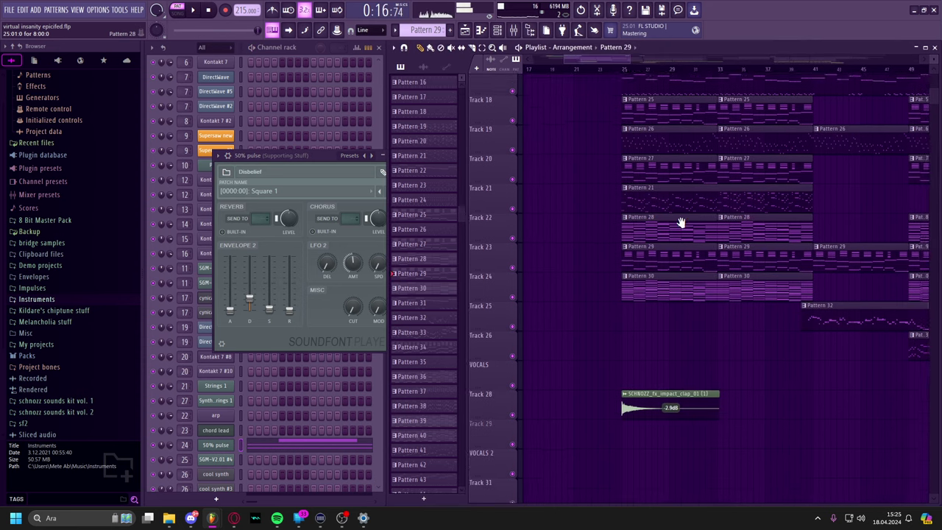
Open Pattern 30 from Track 24 in the piano roll and locate its SGM-V2.01 #4 channel in the channel rack.
drag(681, 222, 683, 205)
double_click(670, 271)
drag(341, 206, 685, 138)
click(502, 36)
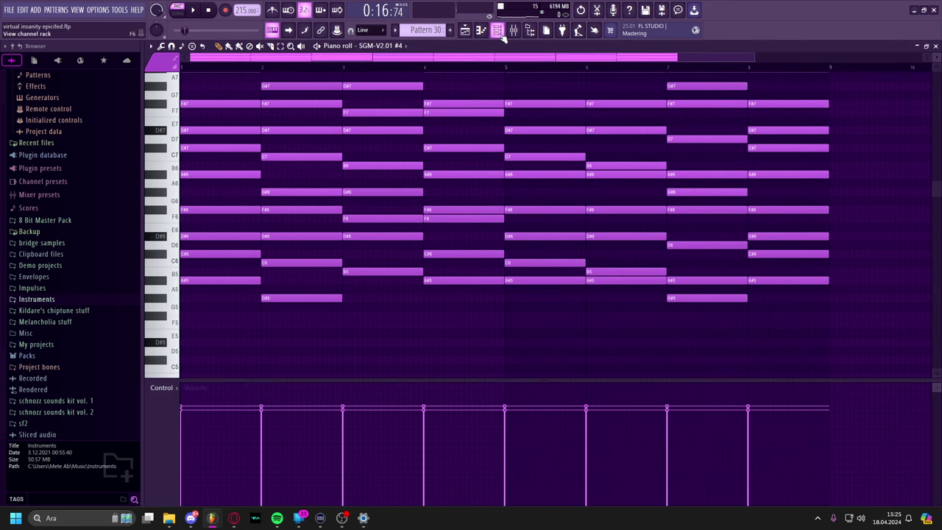
click(497, 30)
scroll(364, 300, down, 3)
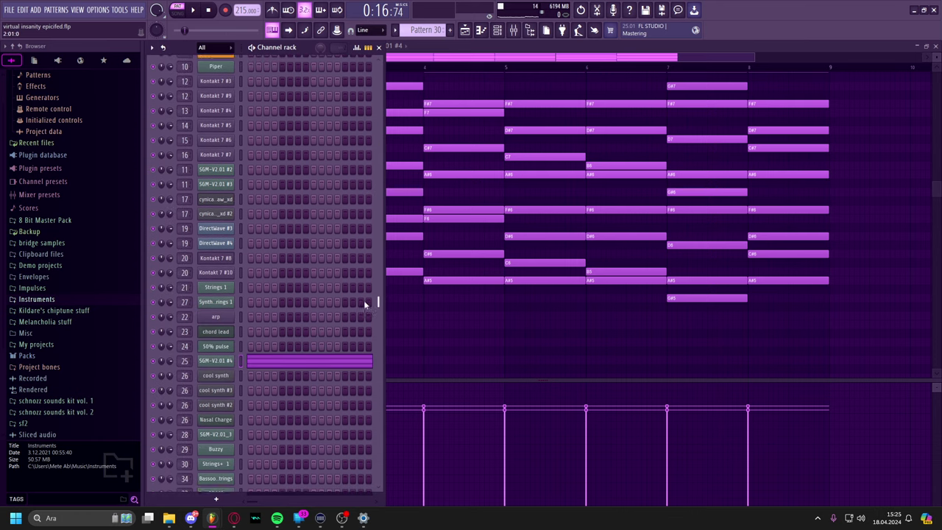
Check the soundfont instrument on the SGM-V2.01 #4 channel and return to its Pattern 30 notes.
scroll(364, 316, down, 3)
scroll(353, 346, up, 1)
click(230, 308)
right_click(412, 265)
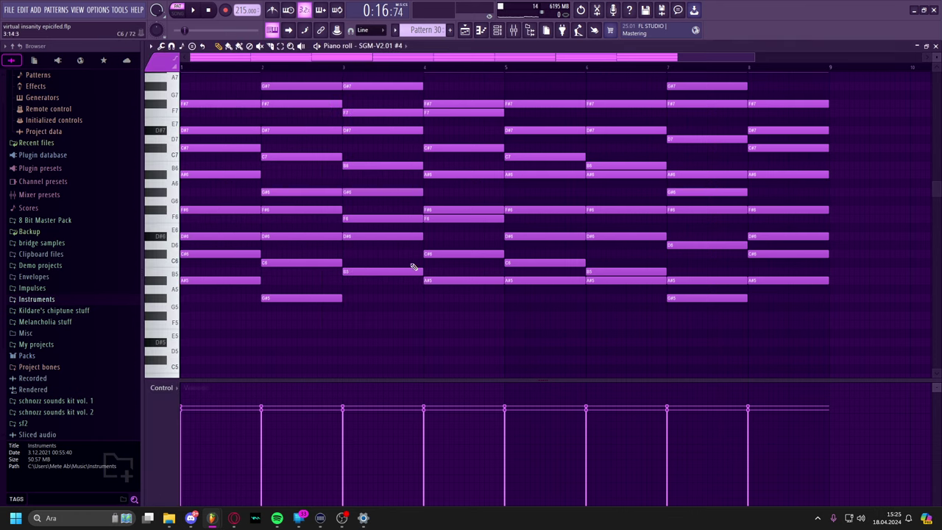
Play Pattern 30, examine its stacked chord notes across the octaves, and leave the piano roll.
scroll(414, 267, up, 4)
scroll(290, 207, up, 3)
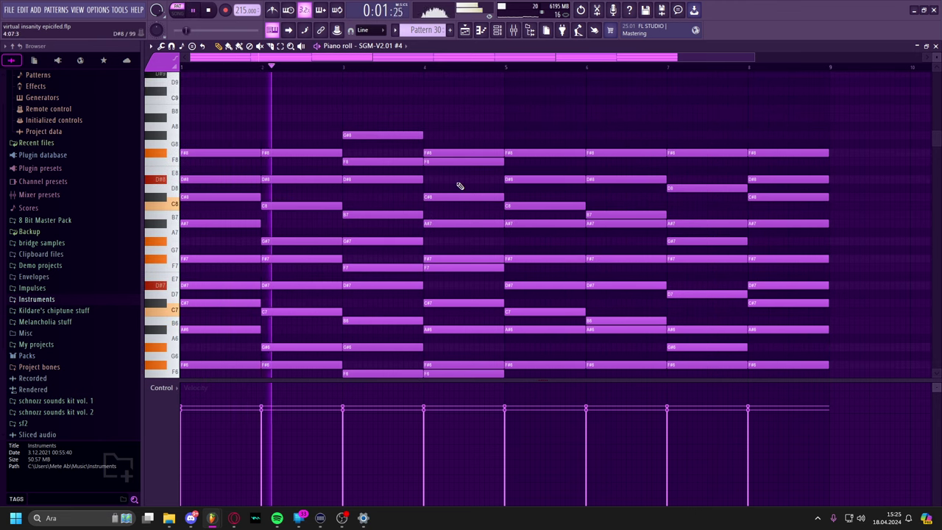
scroll(436, 168, down, 2)
scroll(460, 228, up, 3)
key(space)
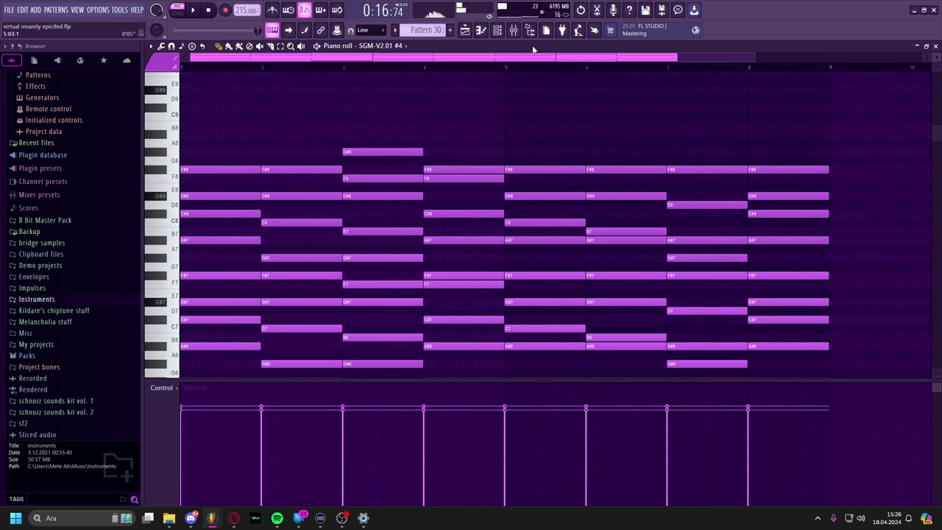
scroll(445, 206, down, 3)
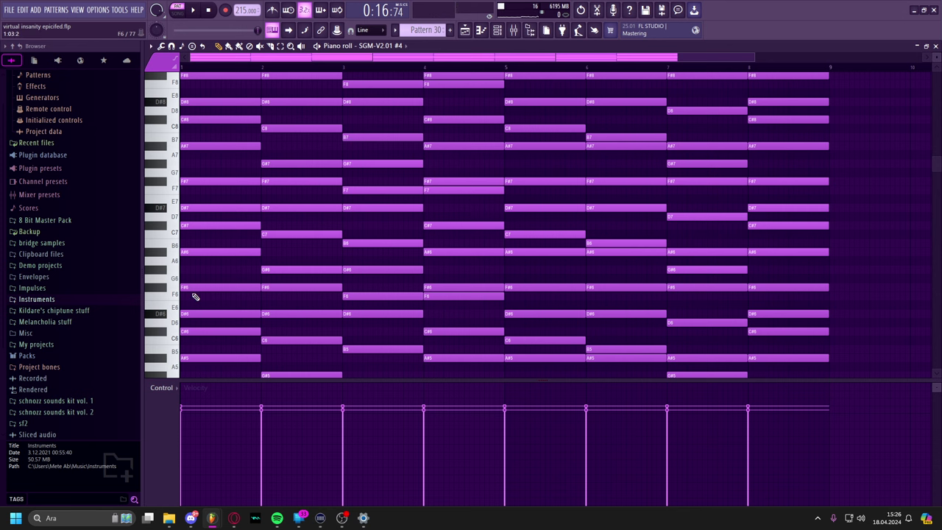
scroll(198, 214, up, 3)
key(Escape)
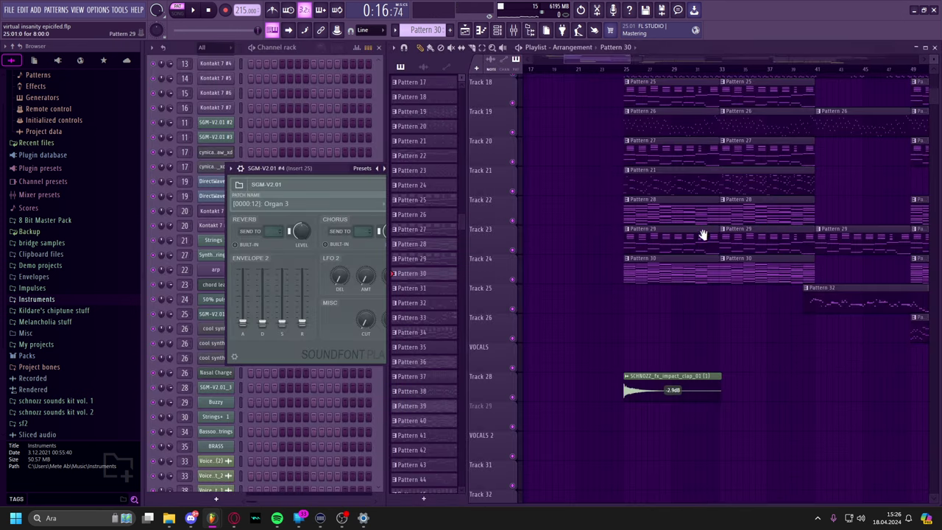
Open Pattern 28 from Track 22 in the piano roll and play its chords.
scroll(704, 235, down, 2)
scroll(673, 267, up, 3)
double_click(670, 258)
scroll(434, 191, down, 2)
key(space)
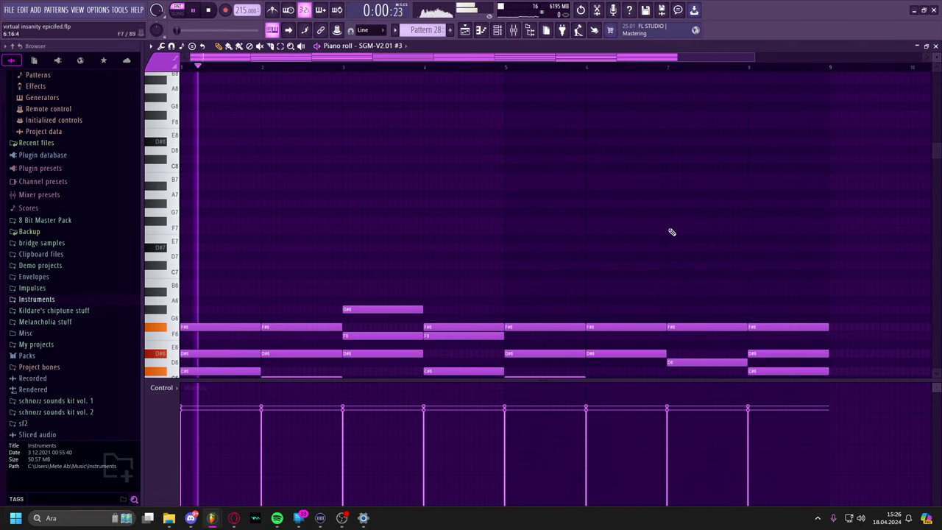
Check which soundfont patch the SGM-V2.01 #3 channel uses and close its instrument window.
key(Escape)
click(225, 138)
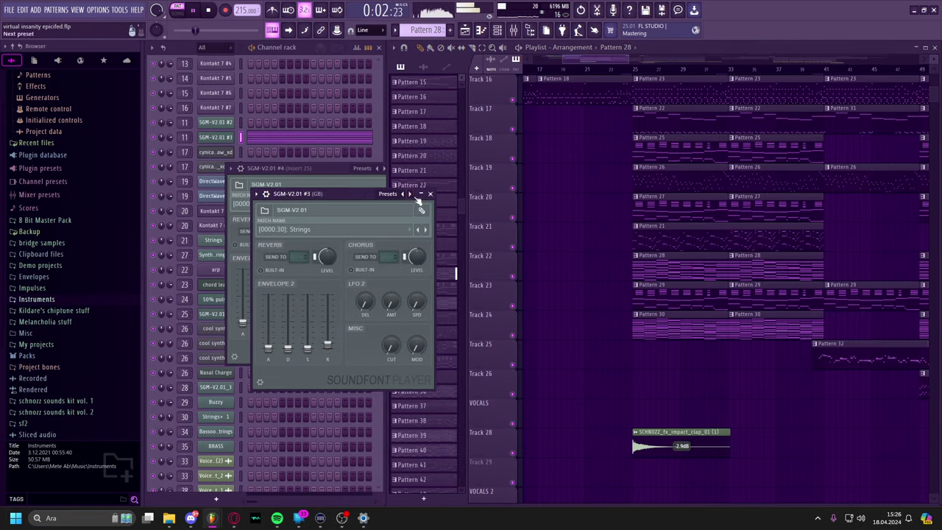
drag(362, 189, 513, 175)
Solo Tracks 22 and 24 together in the playlist.
right_click(658, 364)
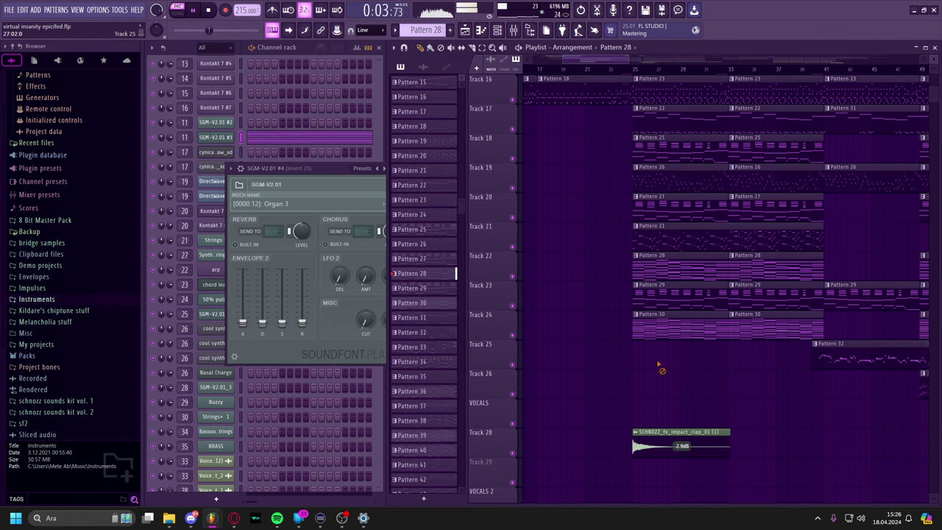
right_click(519, 335)
right_click(513, 337)
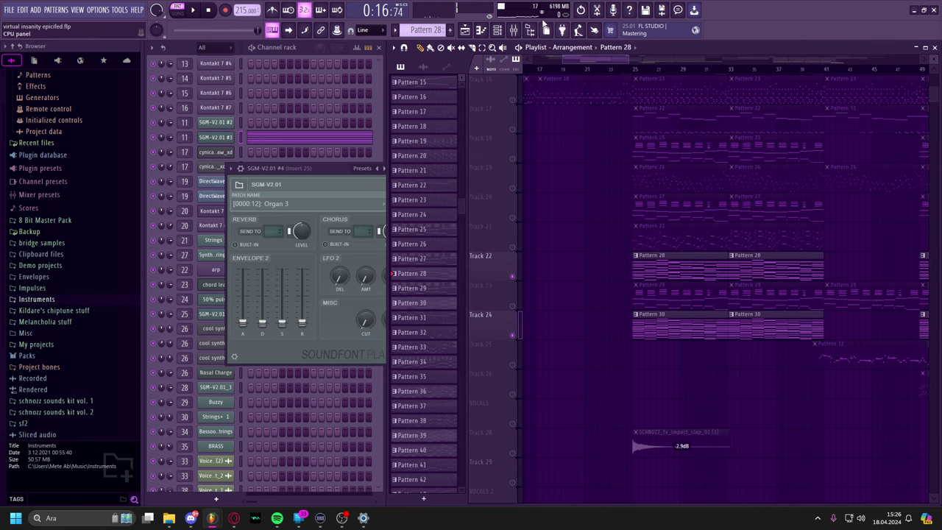
Show the mixer and inspect the Fruity parametric EQ 2 and Fruity Reeverb 2 effects on the GB track.
click(513, 30)
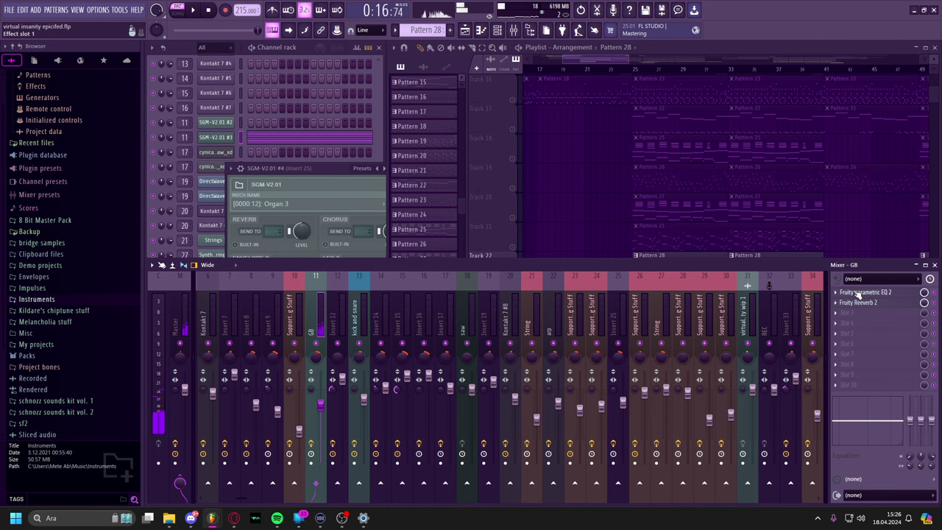
click(858, 293)
click(857, 302)
click(857, 302)
click(857, 293)
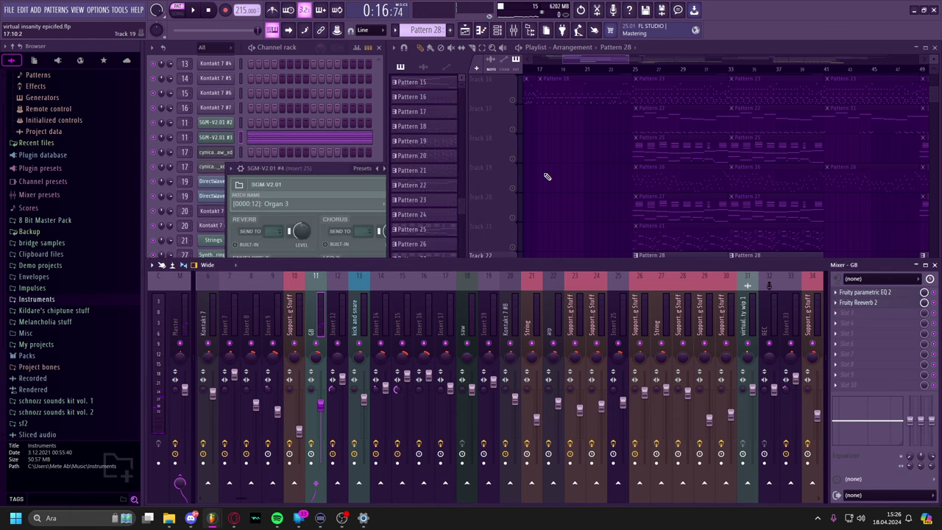
Select Pattern 30 and inspect the Fruity Reeverb 2 and low-shelf EQ settings on mixer Insert 25.
drag(547, 177, 556, 219)
click(719, 364)
click(319, 271)
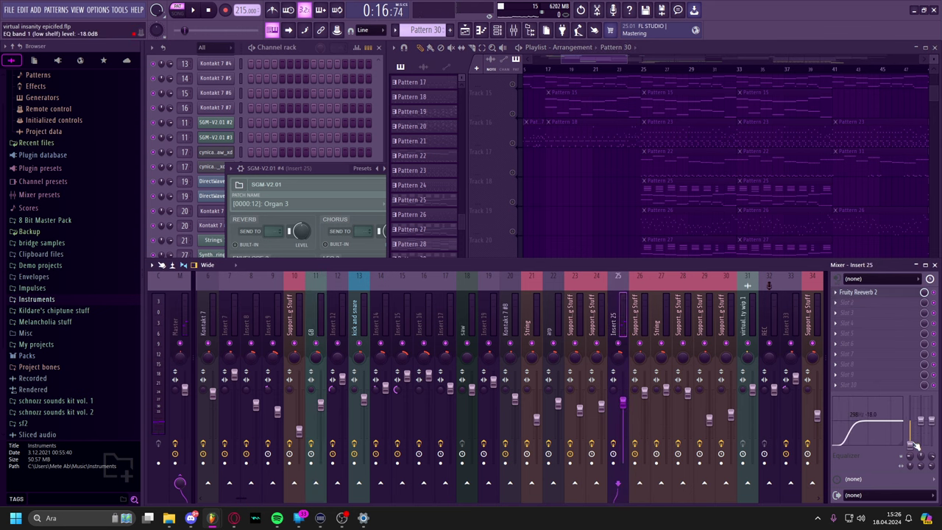
click(868, 295)
click(869, 296)
Return to the playlist and play the song from bar 25 with Tracks 22 and 24 soloed.
drag(595, 228, 616, 458)
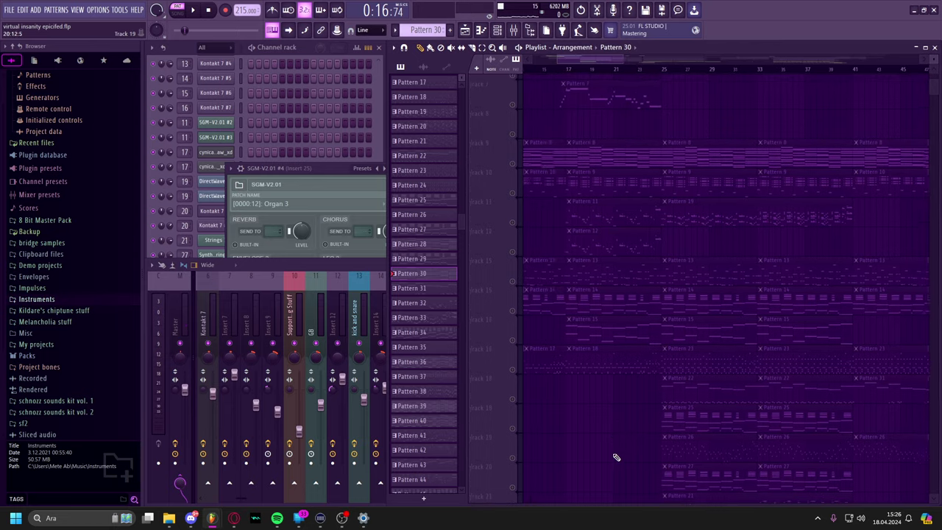
drag(593, 320, 586, 406)
scroll(585, 405, up, 3)
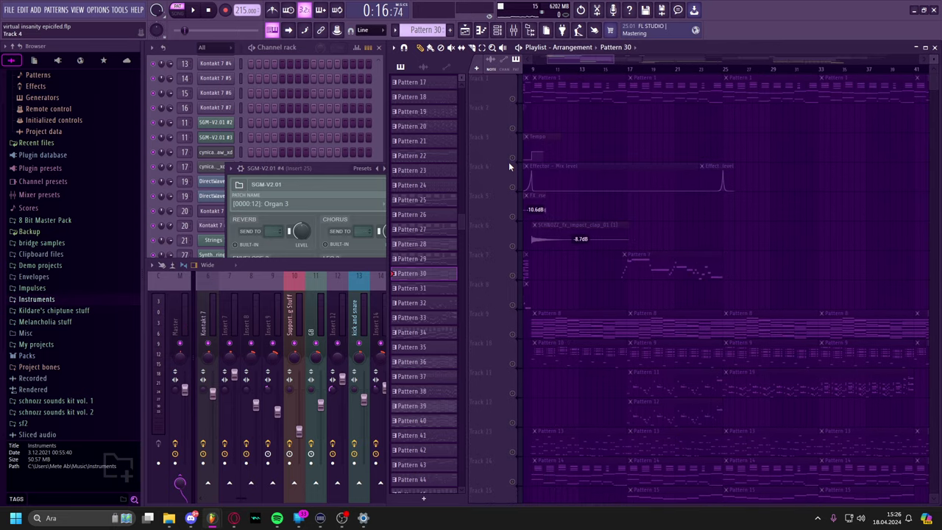
scroll(709, 183, down, 15)
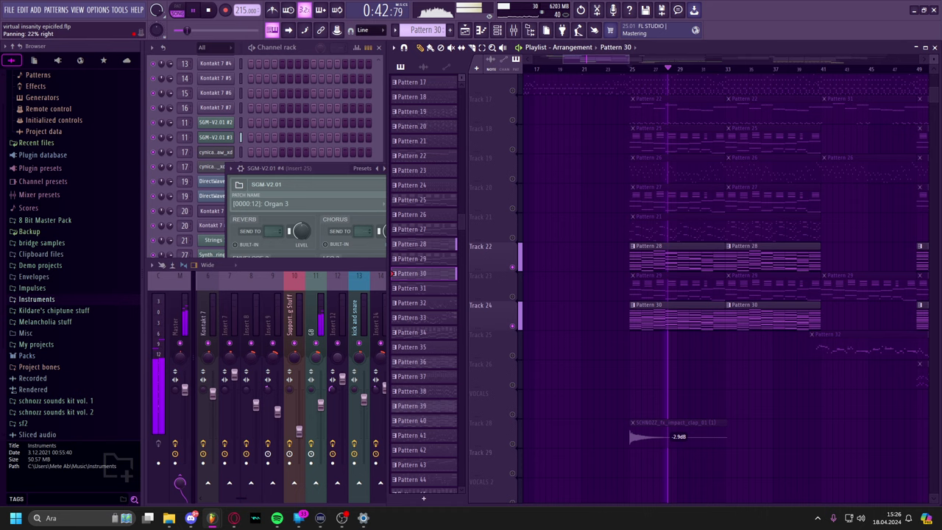
Check the panning of the GB and Insert 25 mixer tracks during playback, and unsolo the playlist tracks.
key(F9)
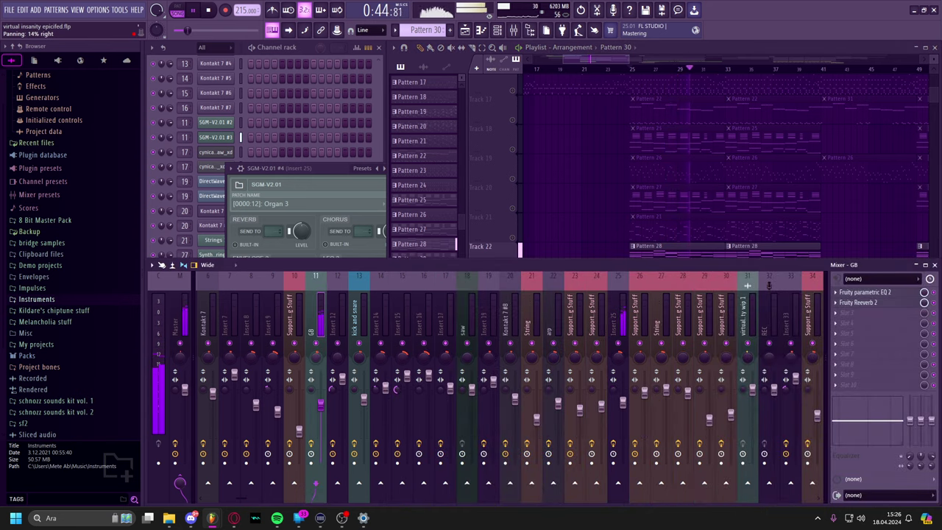
middle_click(598, 232)
drag(579, 307, 551, 312)
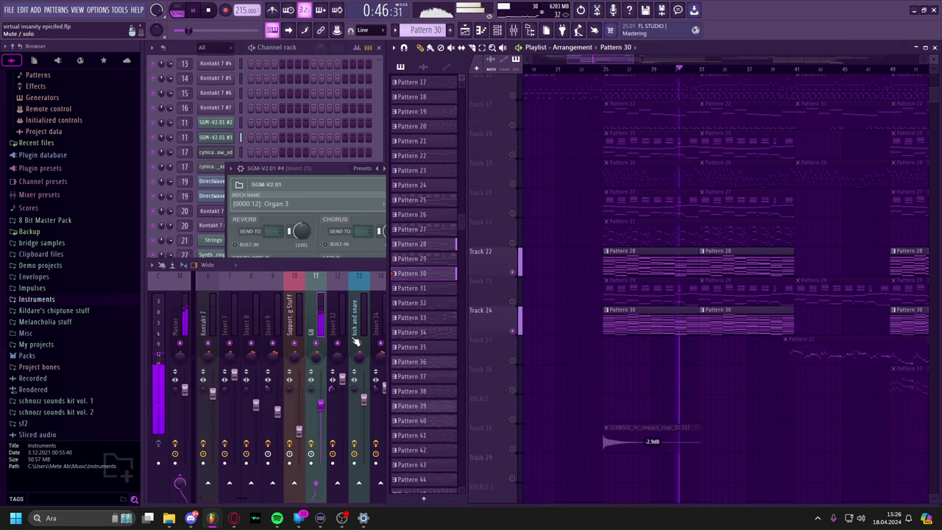
click(322, 358)
middle_click(564, 220)
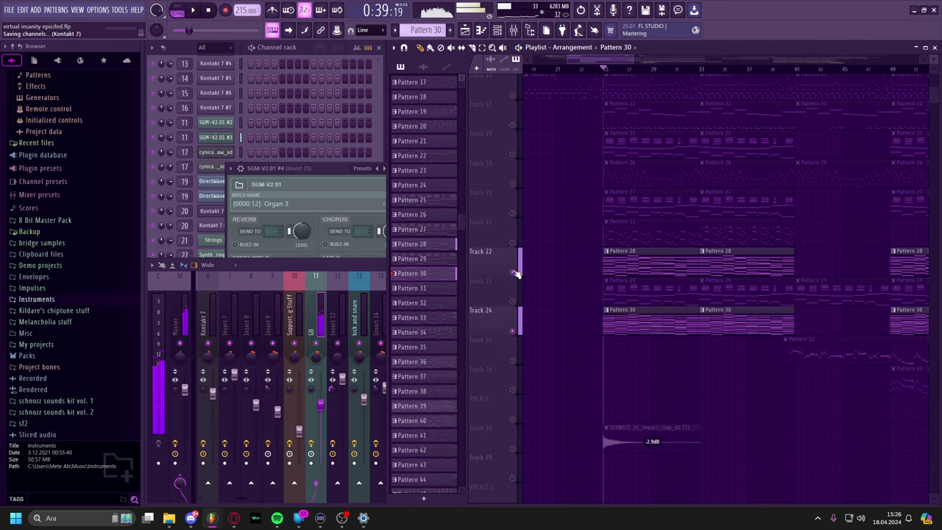
right_click(514, 273)
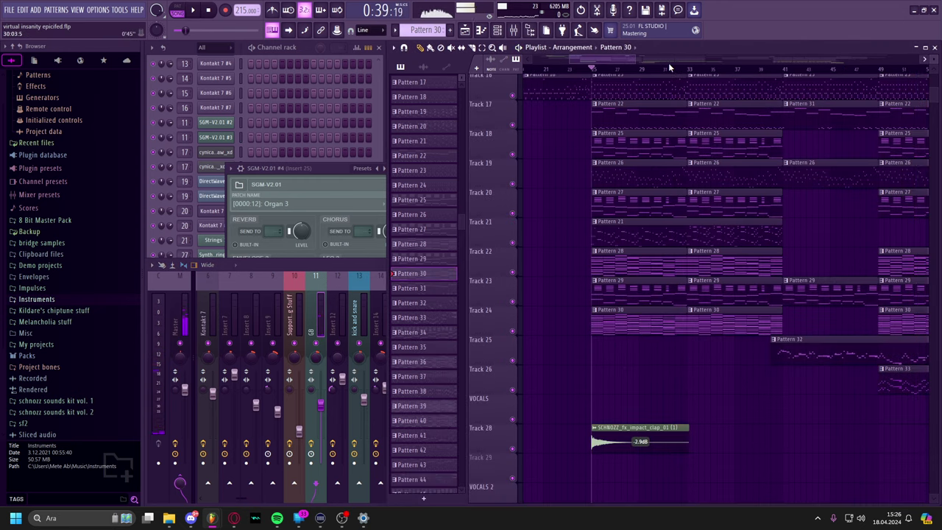
Move the song position to just before bar 33 and inspect the SCHNOZZ_fx_impact_clap_01 (1) audio clip on Track 28.
click(668, 65)
click(625, 447)
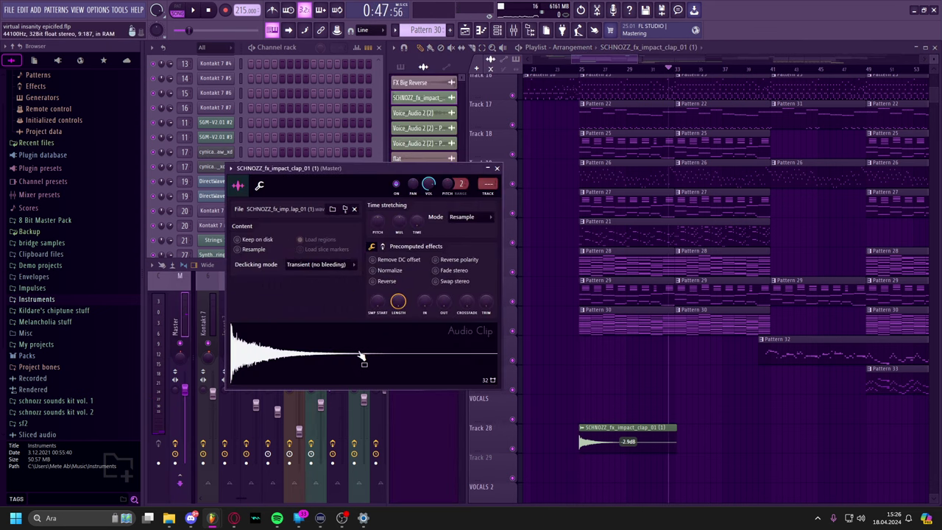
right_click(652, 395)
Open Pattern 23 from Track 16 in the piano roll and play its Kontakt 7 #3 notes.
drag(701, 348, 567, 488)
drag(600, 414, 630, 454)
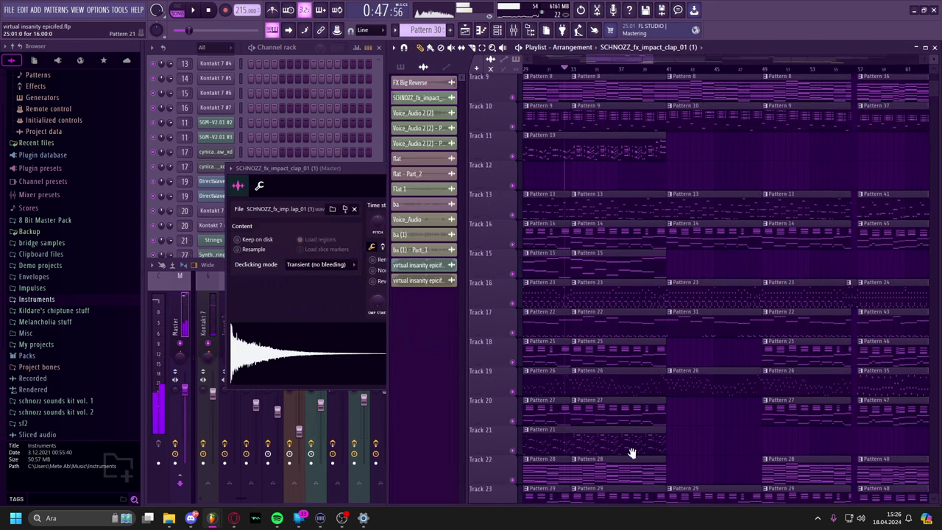
drag(580, 341, 646, 421)
double_click(615, 353)
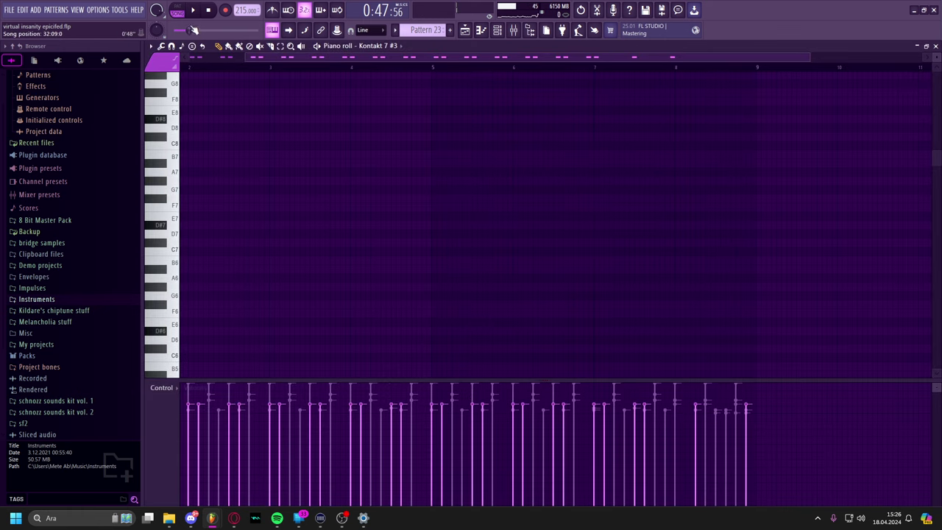
drag(454, 266, 444, 200)
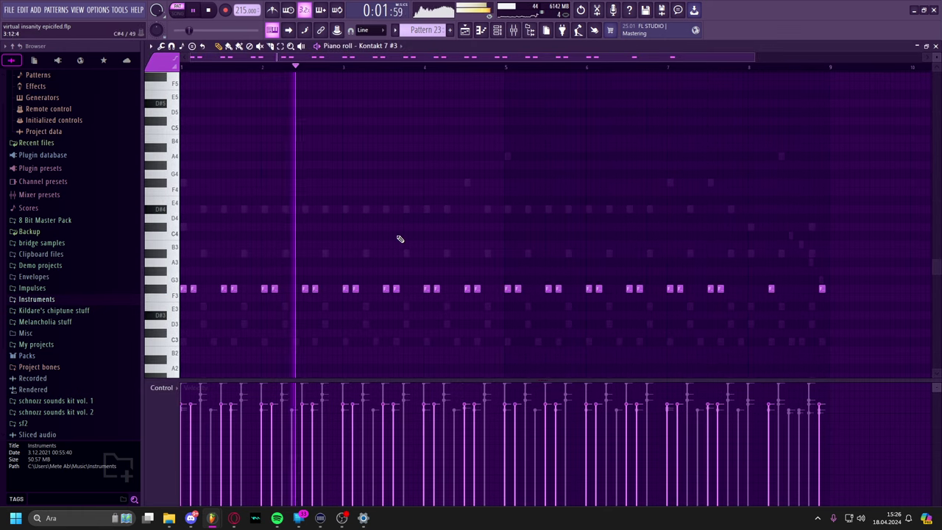
Switch to the Kontakt 7 #7 notes in Pattern 23 and play the part leading into bar 7.
double_click(365, 209)
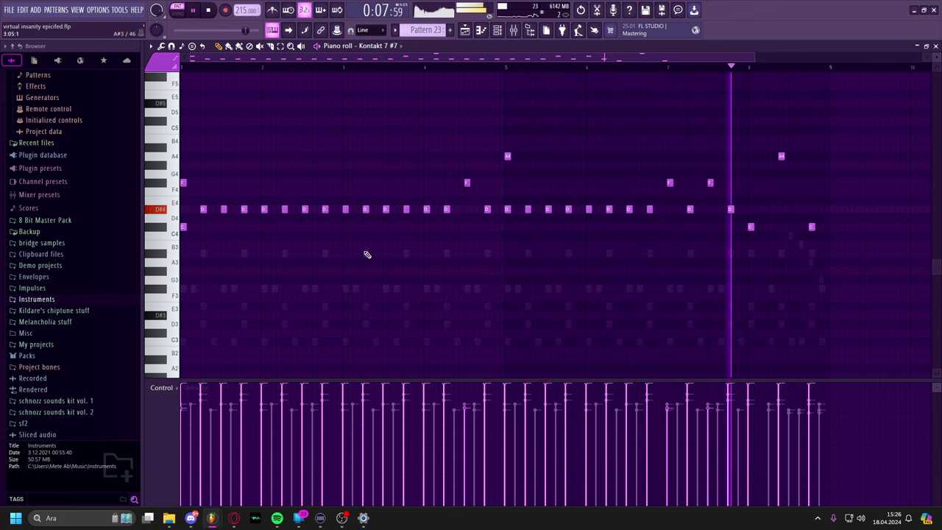
key(space)
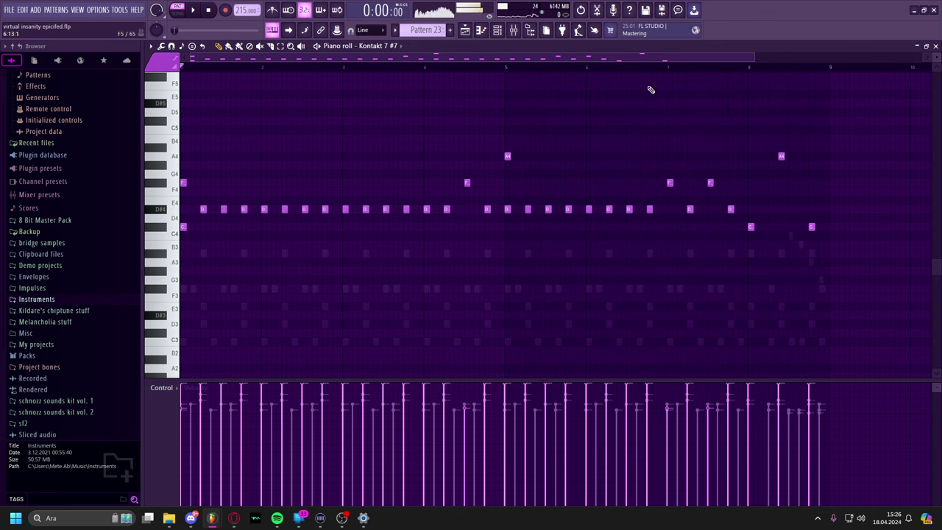
click(661, 66)
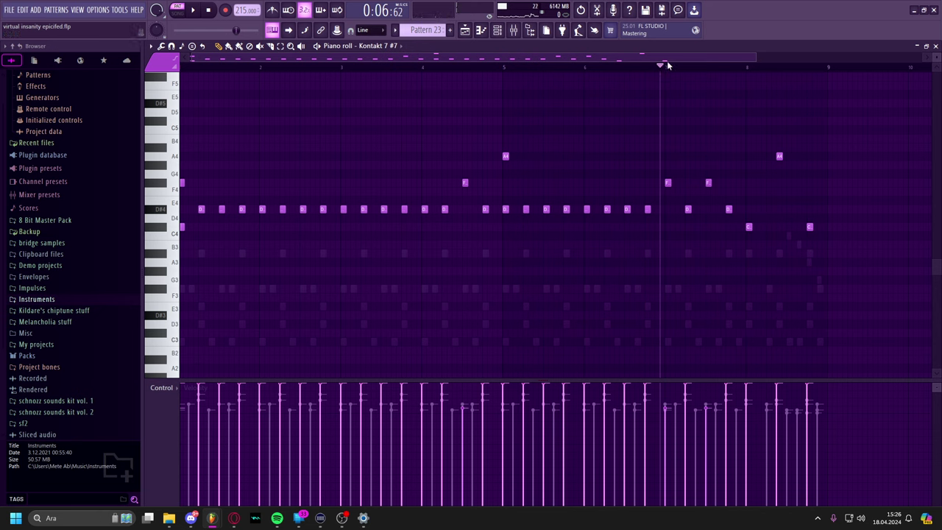
key(space)
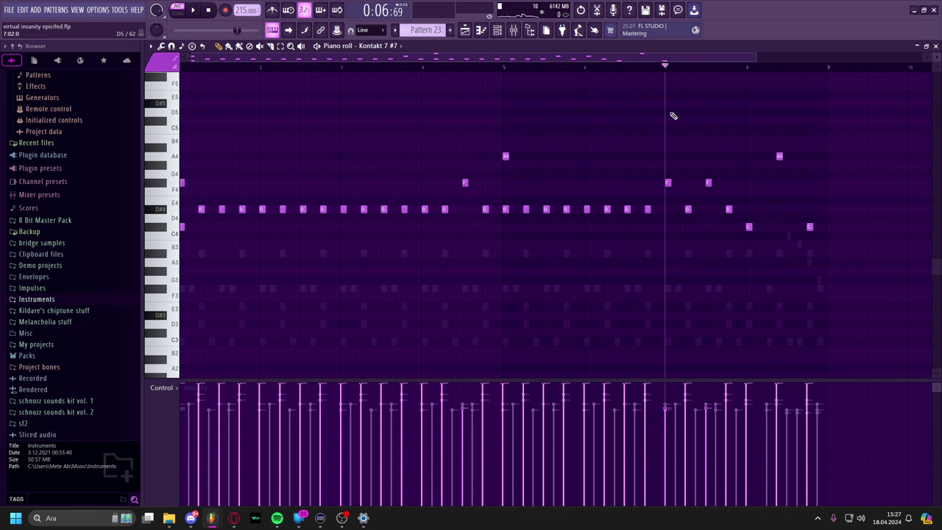
Return to the playlist, move the song position to bar 41, and examine which tracks have patterns in that section.
key(F7)
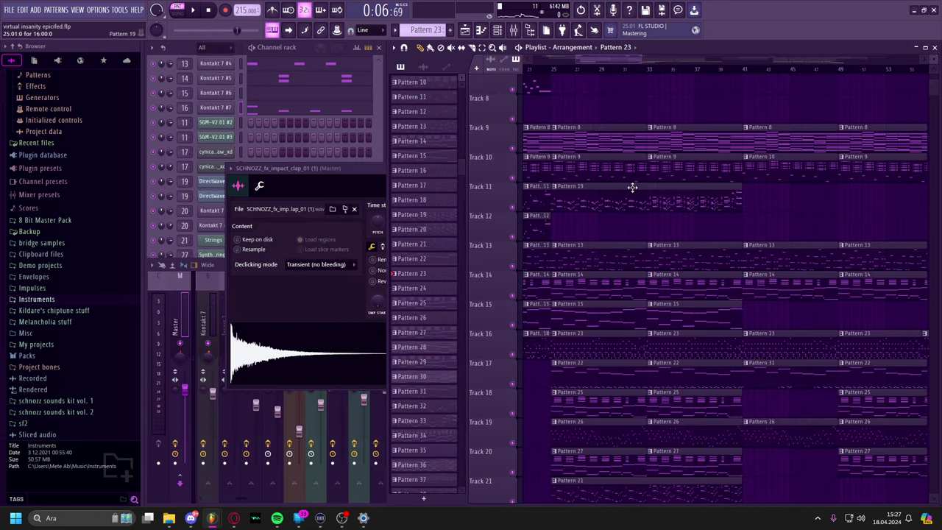
drag(663, 245, 670, 204)
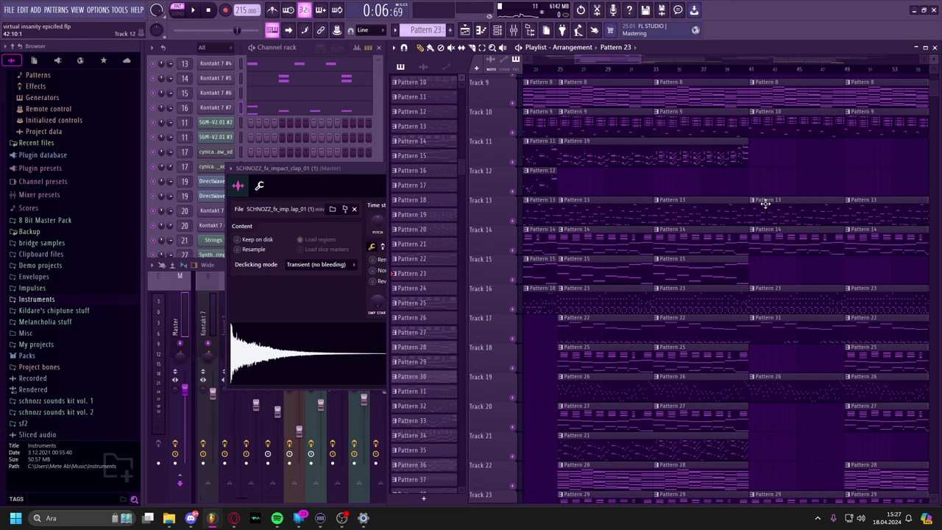
drag(683, 313, 644, 250)
scroll(644, 251, up, 8)
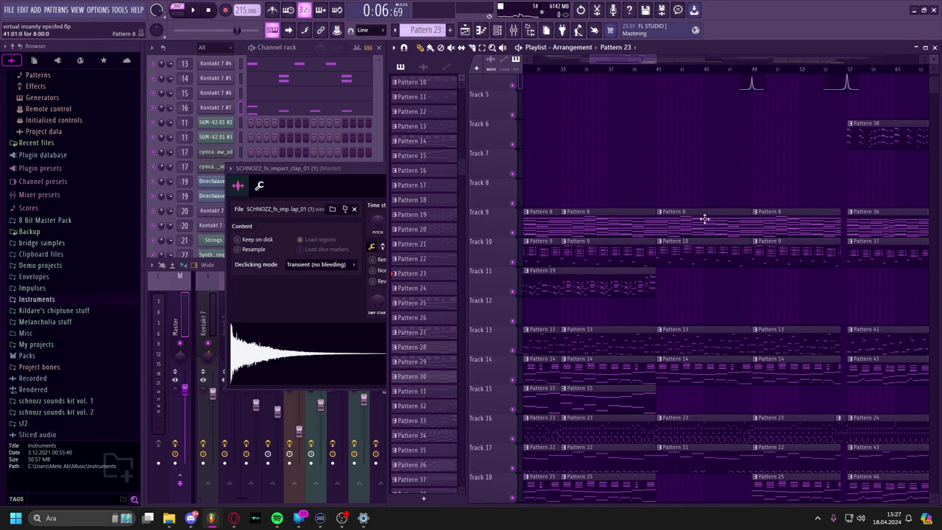
scroll(666, 170, down, 12)
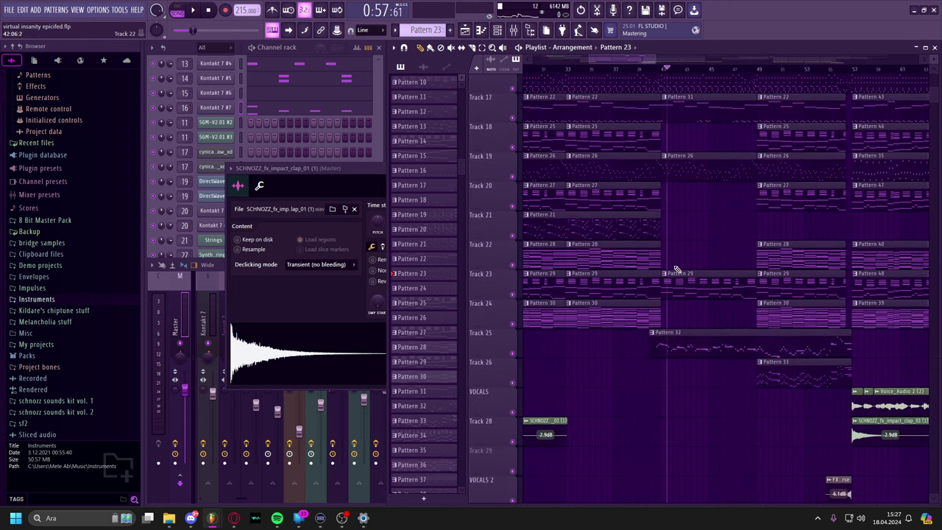
scroll(633, 295, up, 2)
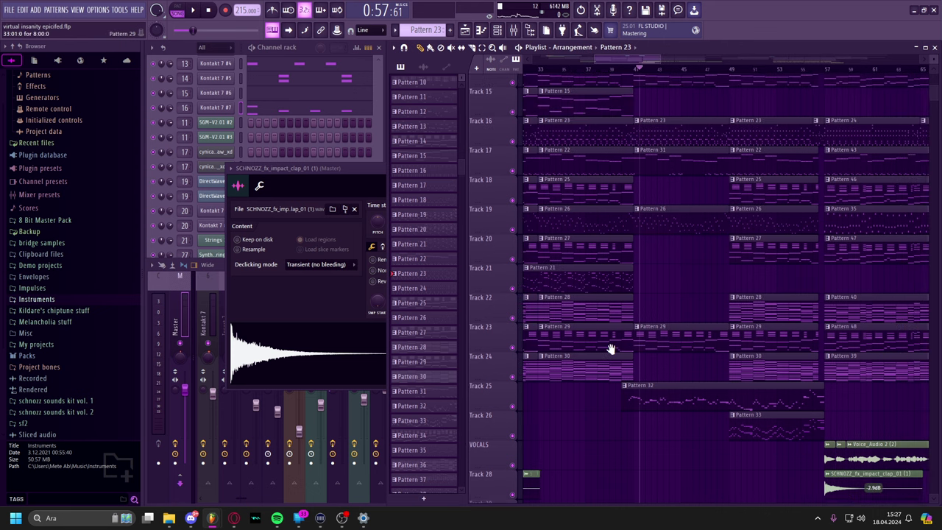
scroll(615, 208, up, 10)
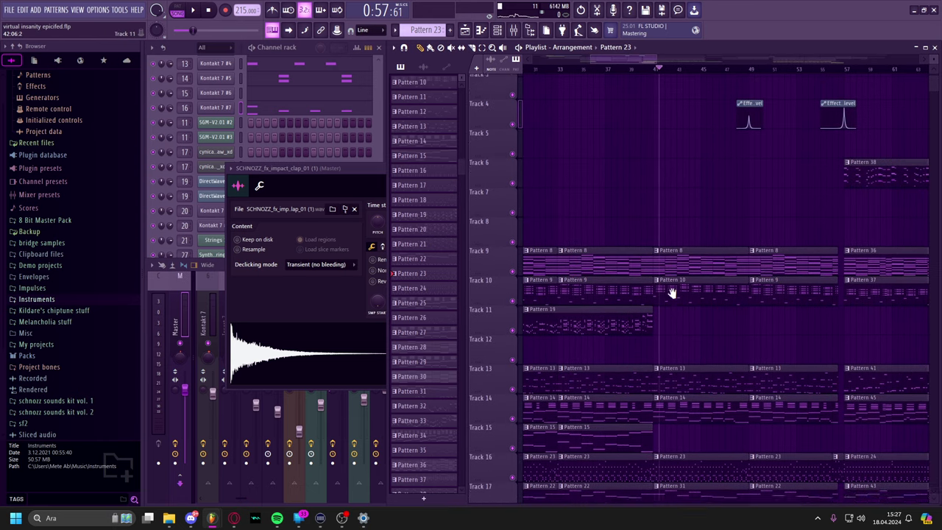
scroll(672, 287, down, 7)
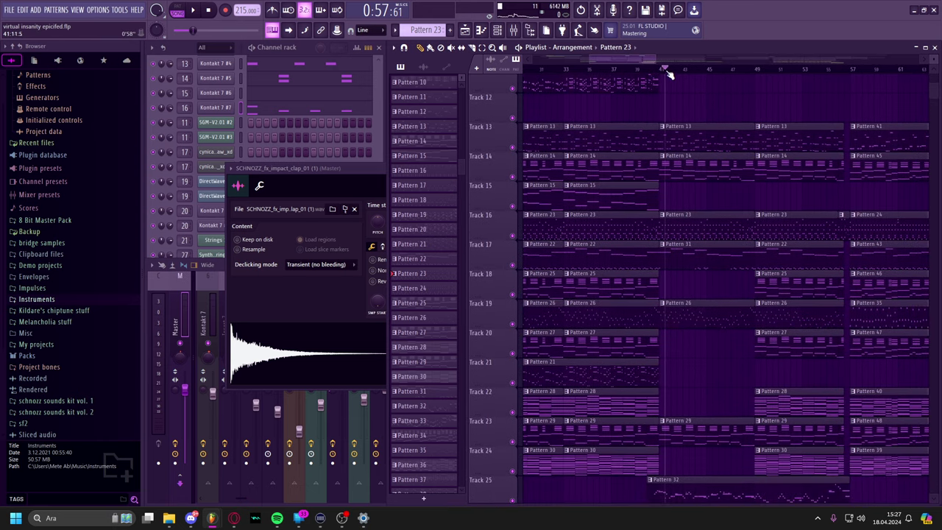
scroll(666, 275, up, 3)
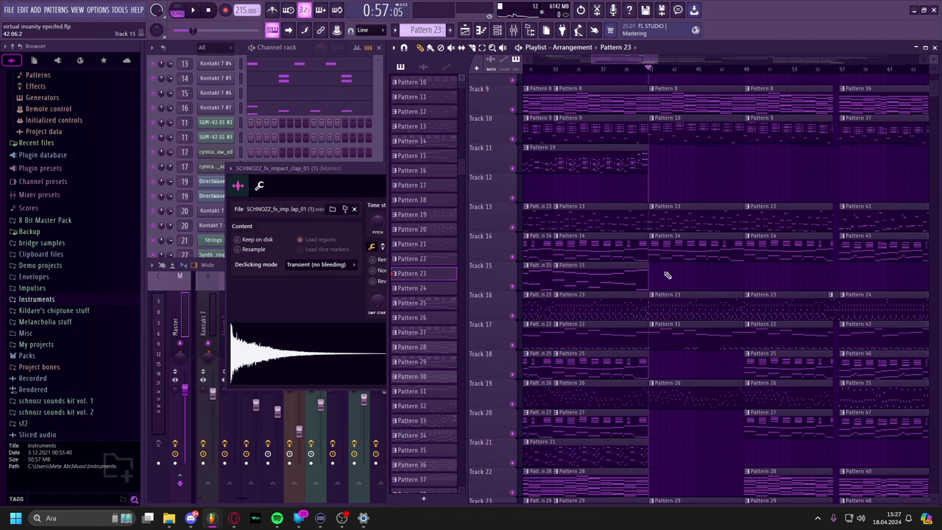
Open Pattern 31 from Track 17 in the piano roll, play its Kontakt 7 #8 notes, and return to the playlist.
scroll(658, 221, down, 3)
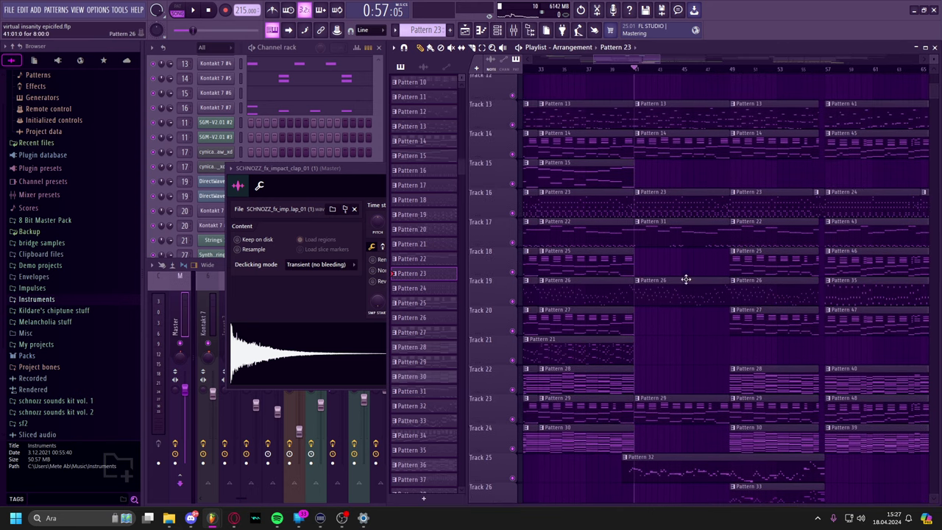
click(685, 223)
double_click(685, 223)
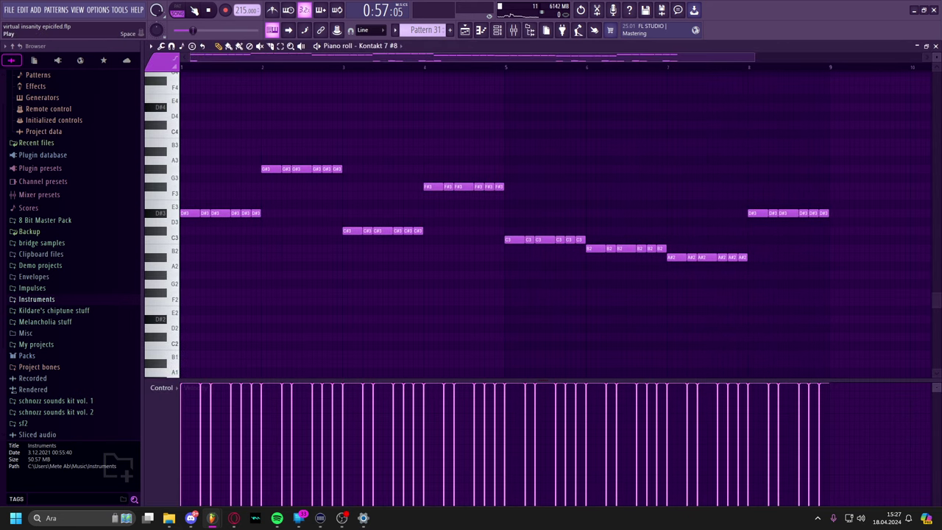
scroll(410, 192, down, 5)
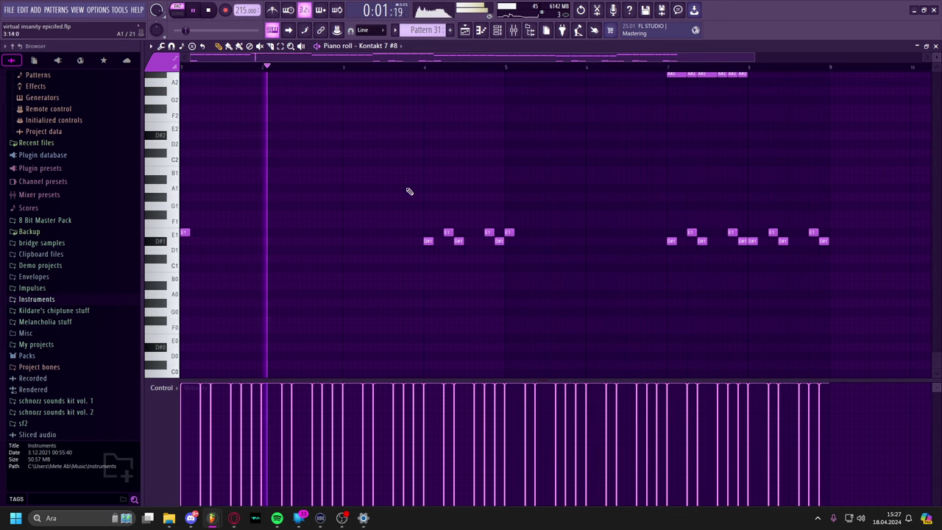
scroll(242, 223, up, 1)
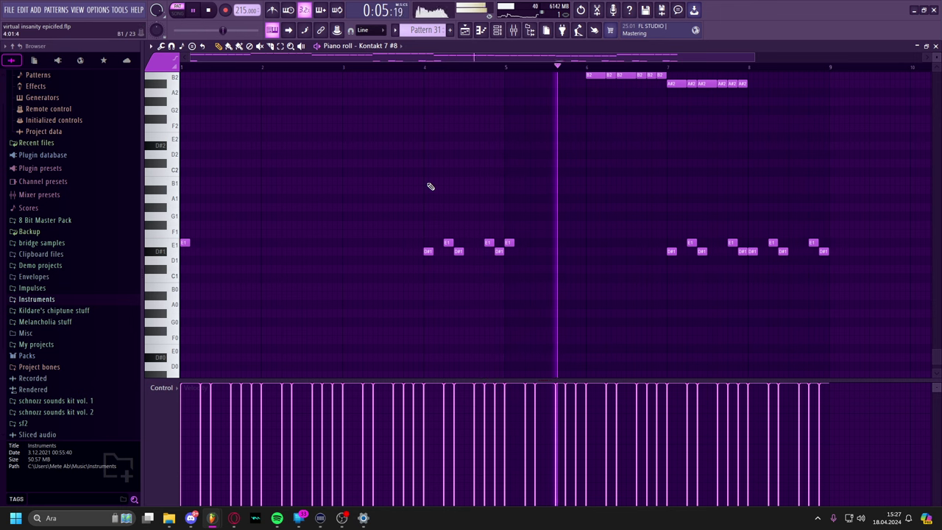
scroll(430, 213, up, 1)
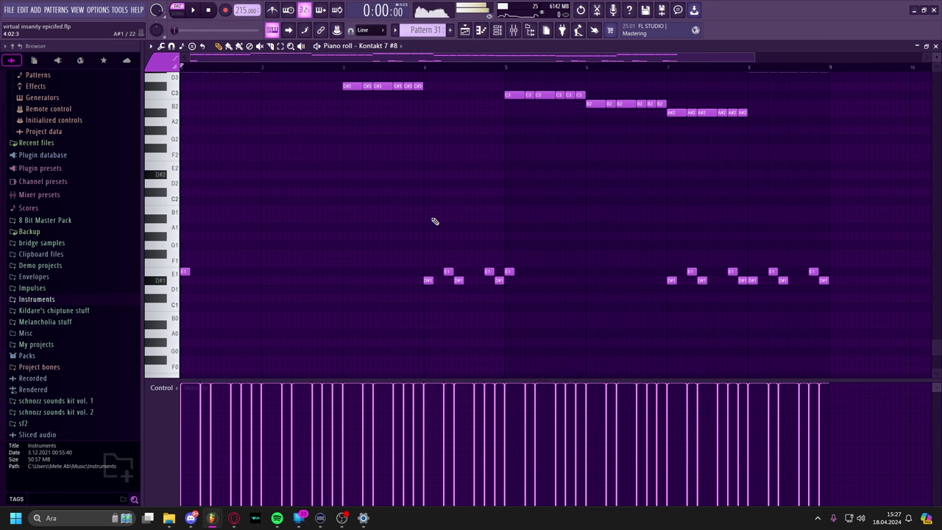
key(Escape)
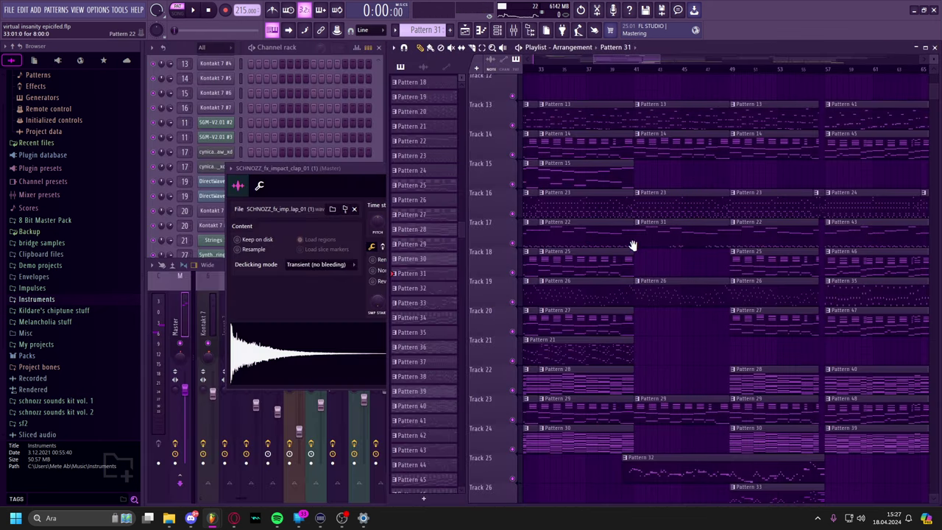
Open Pattern 32 from Track 25 in the piano roll and play its cool synth #3 melody through bar 17.
scroll(631, 244, down, 3)
double_click(663, 385)
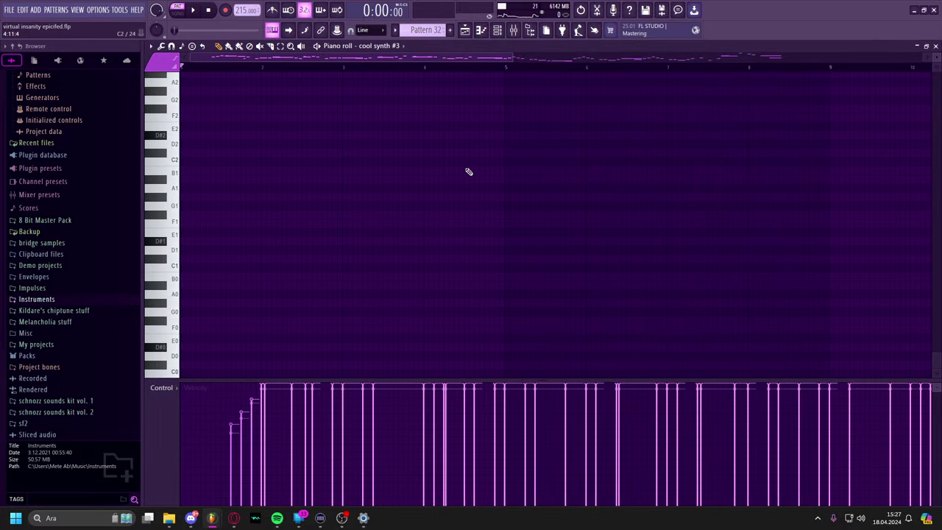
click(191, 15)
scroll(326, 257, up, 10)
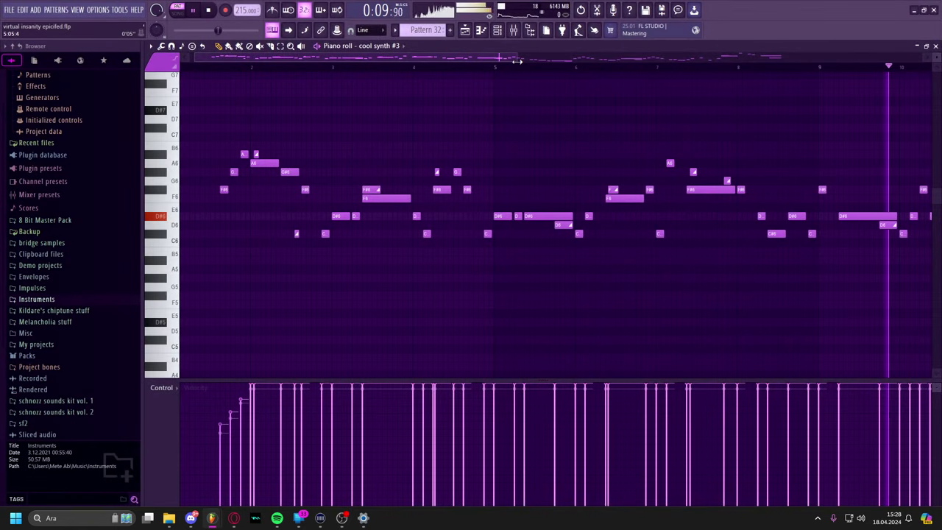
drag(518, 62, 875, 100)
drag(681, 142, 645, 152)
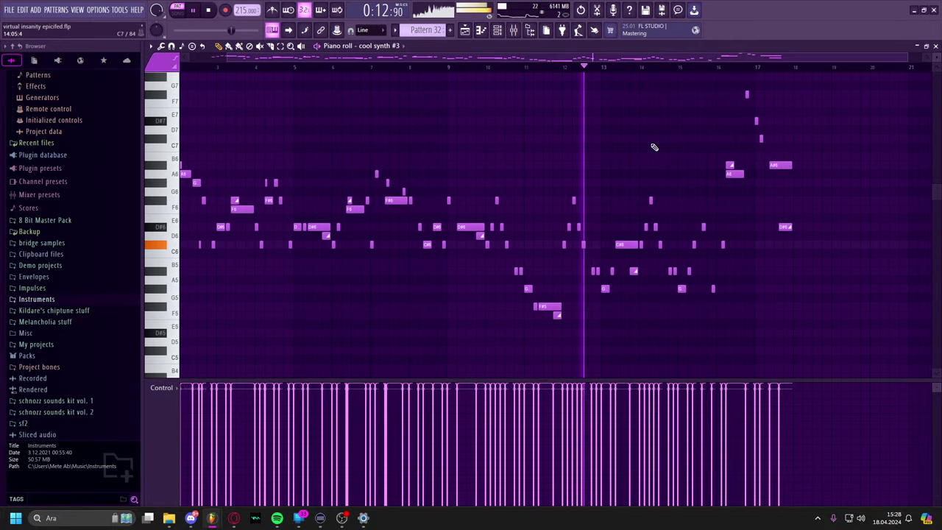
drag(645, 192, 644, 206)
scroll(645, 207, up, 1)
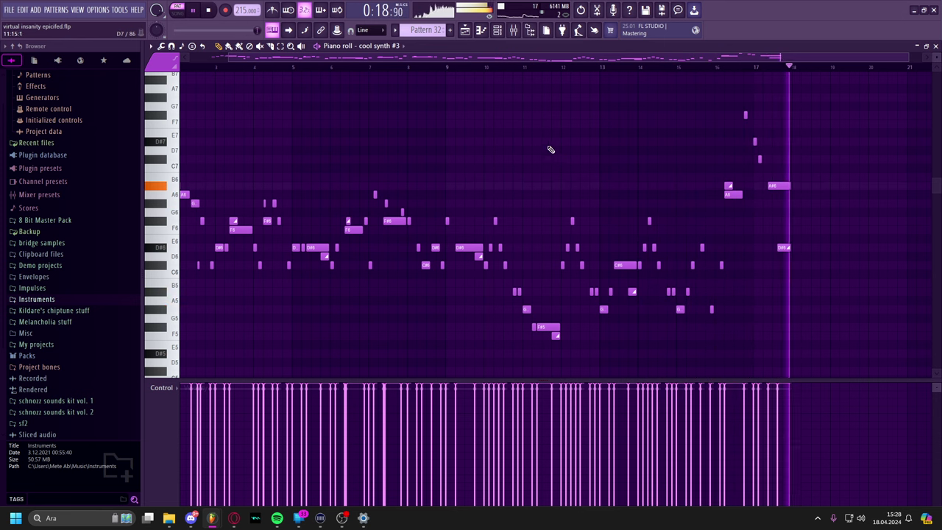
Inspect the settings of the cool synth #3 and Nasal Charge instruments.
click(498, 31)
click(227, 344)
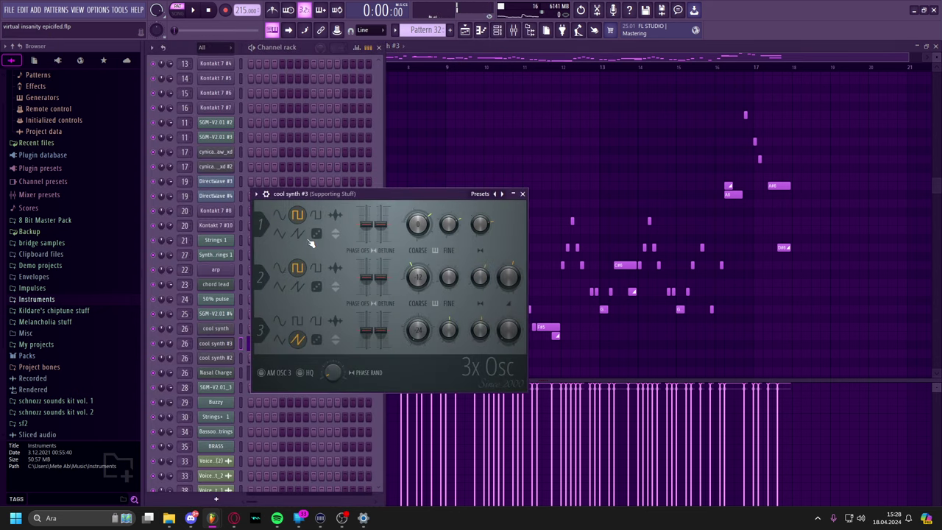
drag(334, 190, 358, 190)
click(216, 372)
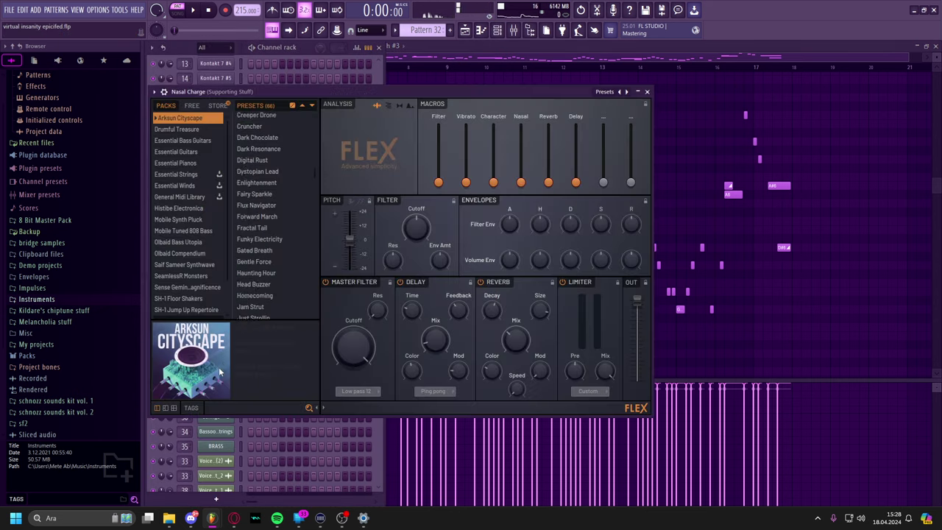
drag(348, 92, 350, 54)
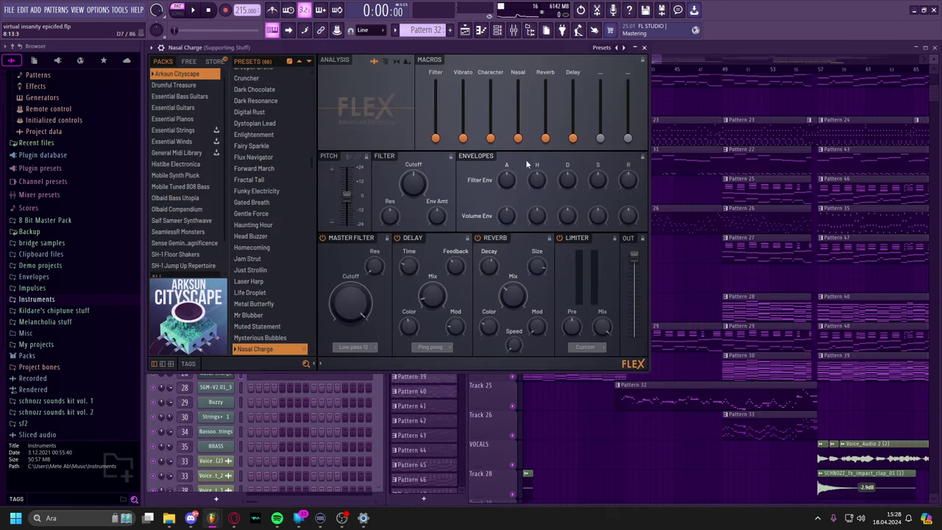
Return to the playlist and mute every track except Track 25 and Track 26.
click(780, 255)
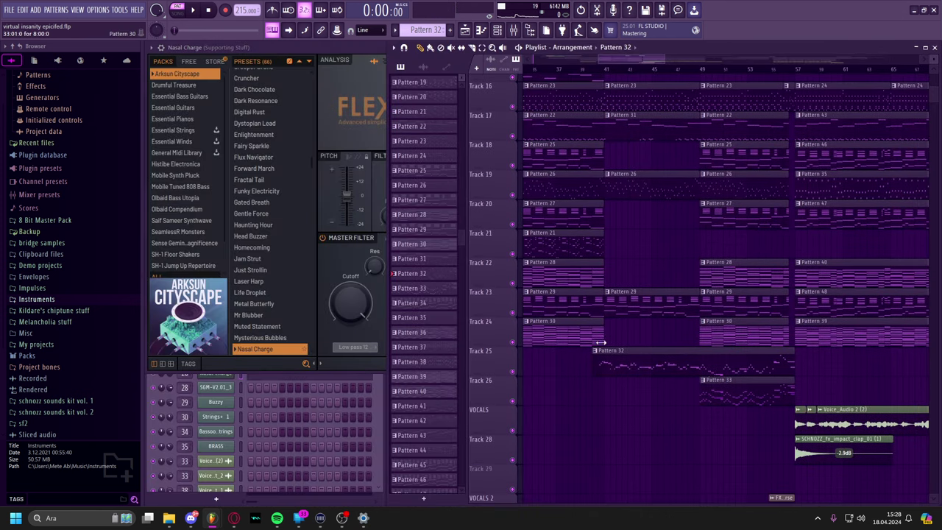
drag(600, 342, 794, 481)
drag(566, 221, 780, 383)
right_click(512, 159)
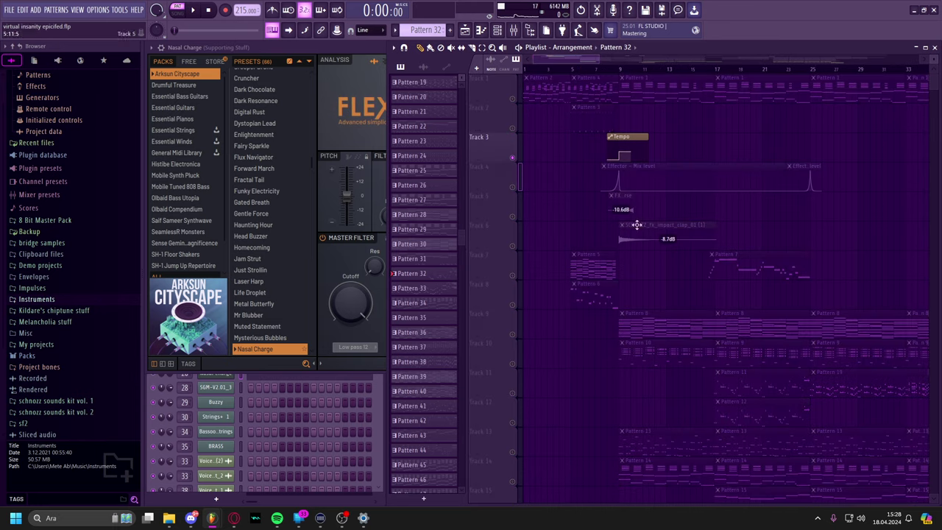
scroll(637, 224, down, 6)
scroll(589, 243, right, 10)
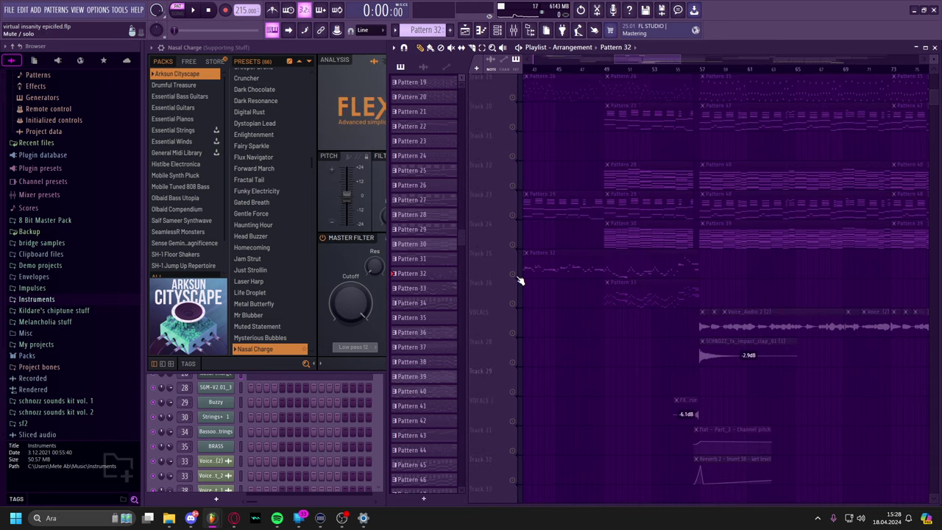
Open Pattern 33 from Track 26 in the piano roll and play its Piper notes into bar 3.
double_click(611, 291)
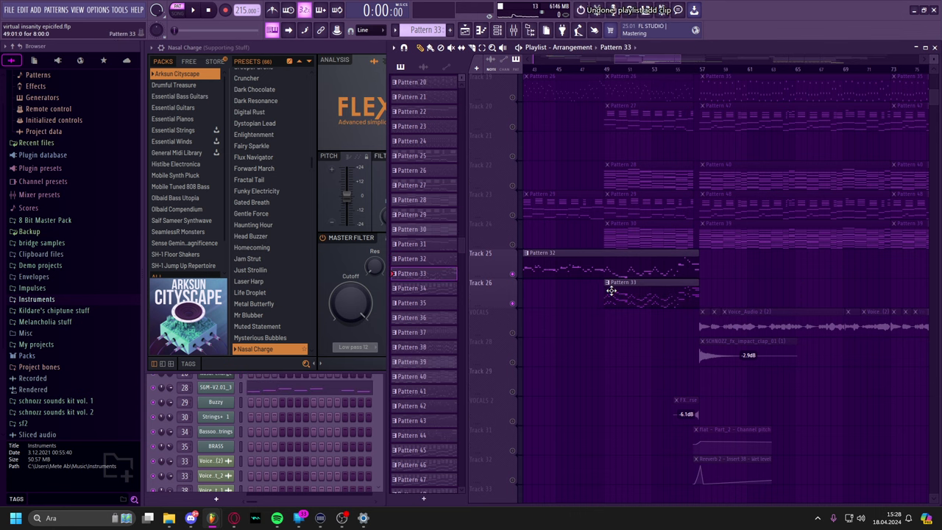
scroll(184, 128, up, 3)
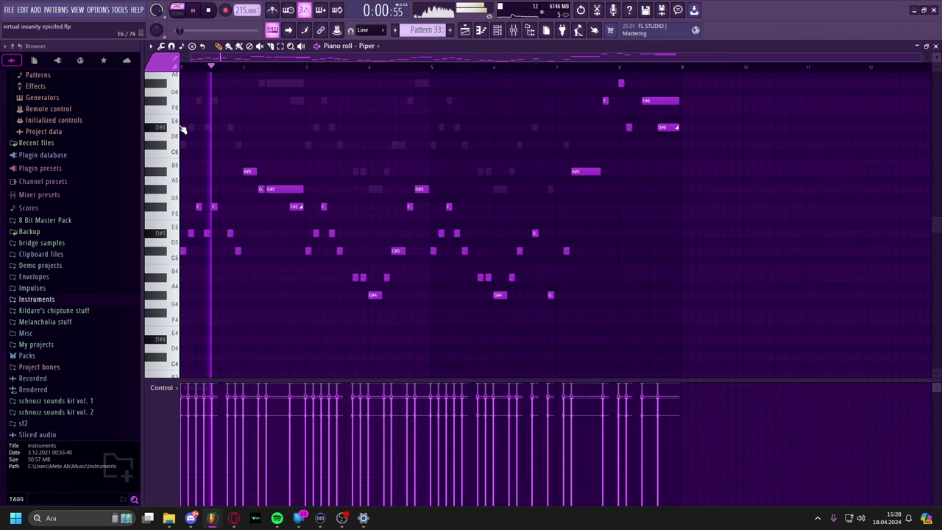
scroll(236, 122, up, 1)
scroll(451, 152, up, 1)
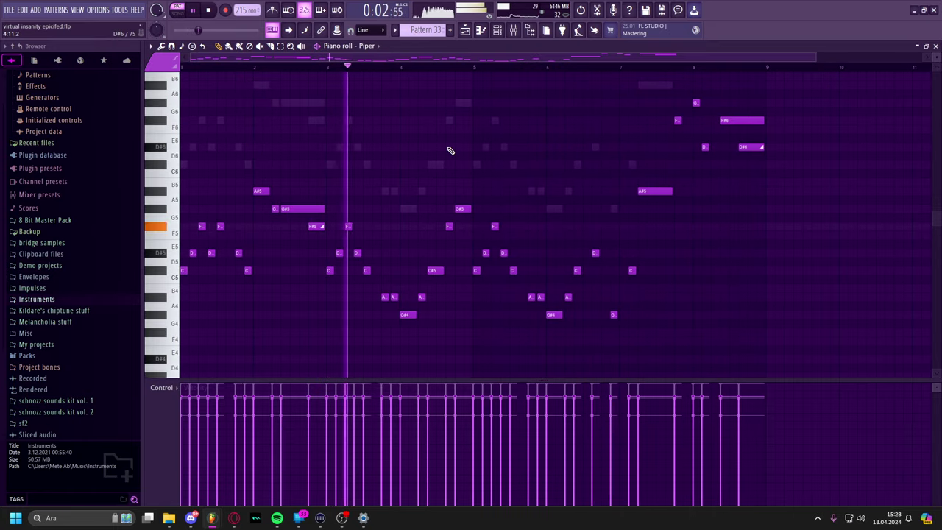
key(space)
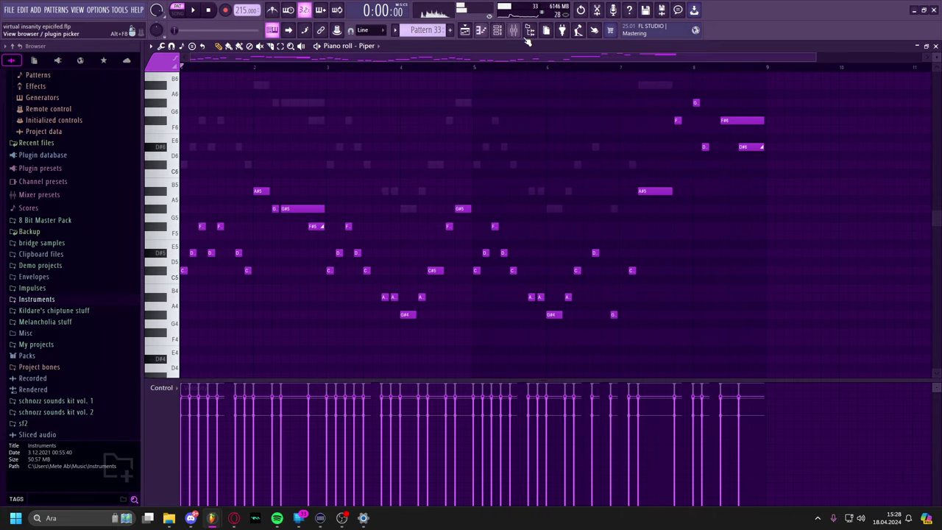
Inspect the instruments Pattern 33 uses: Synth Strings 1, chord lead, 50% pulse and SGM-V2.01_3.
click(503, 30)
click(223, 256)
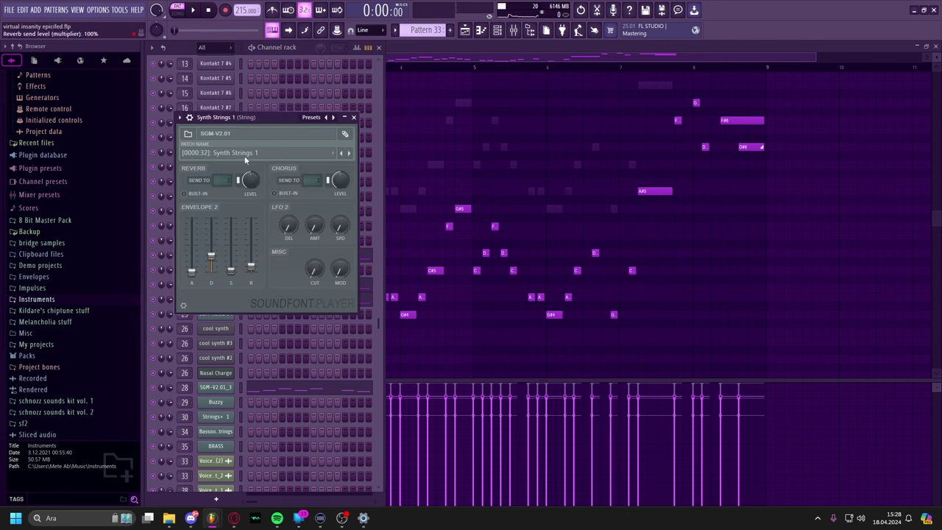
drag(264, 123, 412, 122)
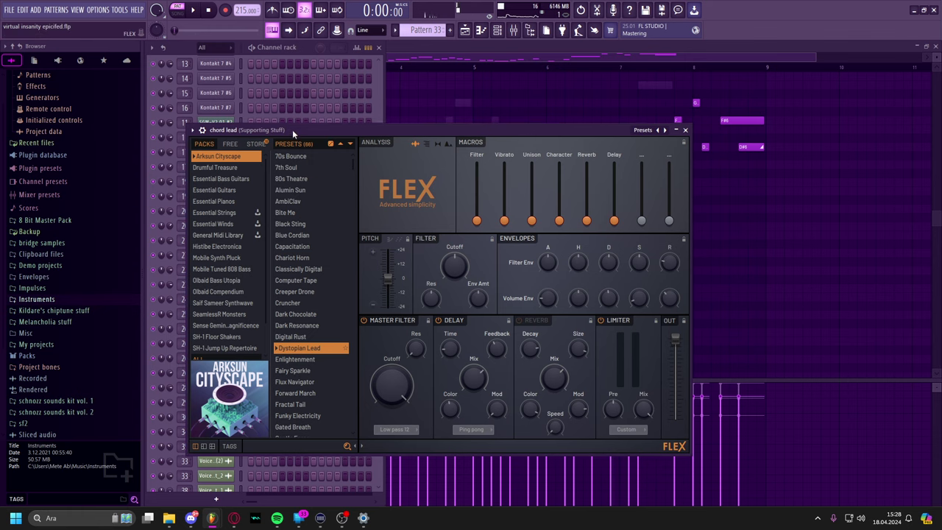
drag(292, 129, 504, 130)
click(228, 298)
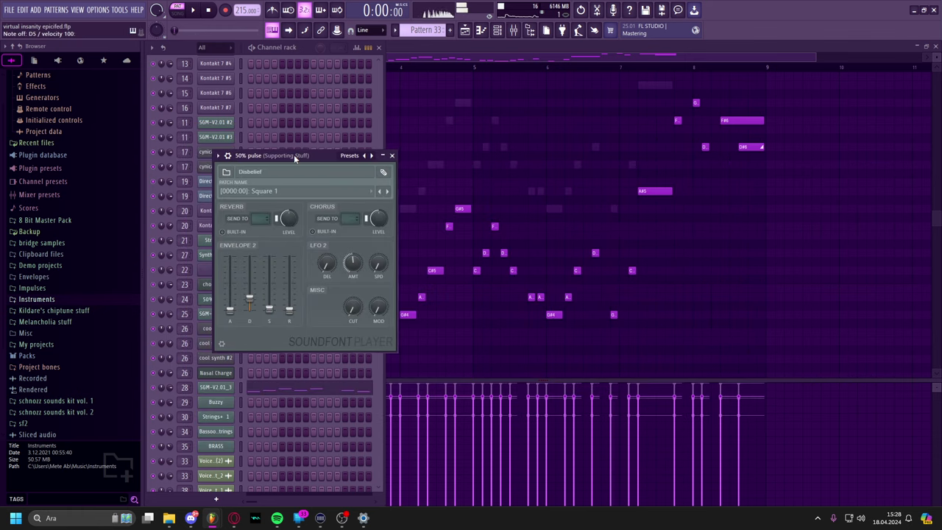
drag(294, 155, 507, 149)
click(217, 387)
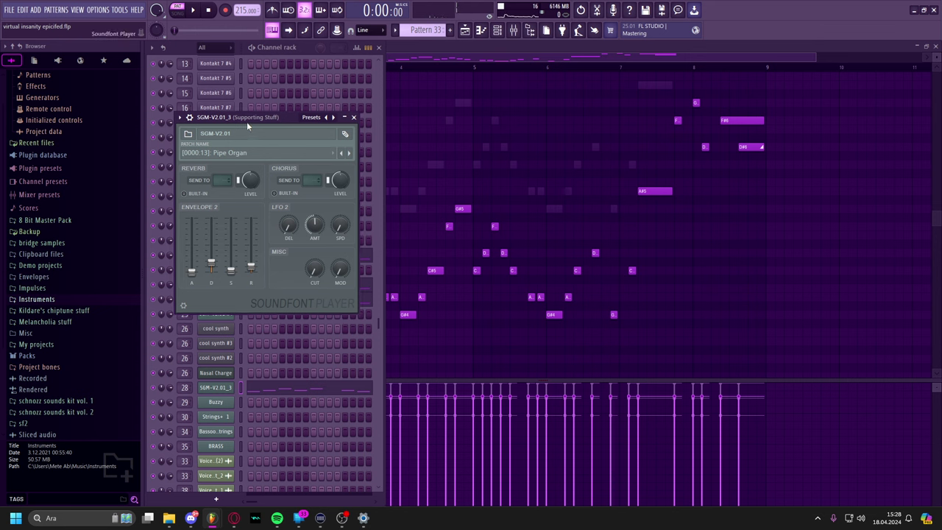
drag(248, 127, 358, 128)
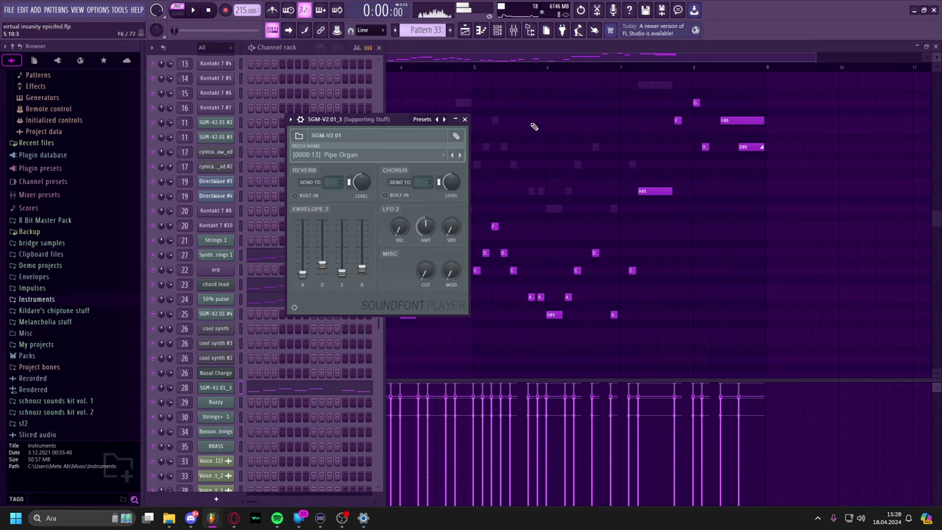
Play the isolated Tracks 25 and 26 in the playlist and check the Supporting Stuff insert in the mixer.
key(F5)
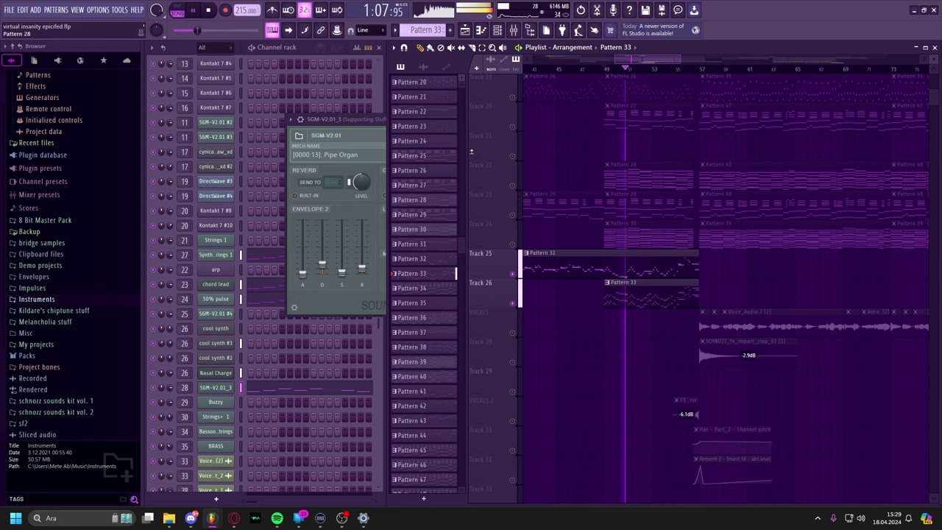
click(513, 31)
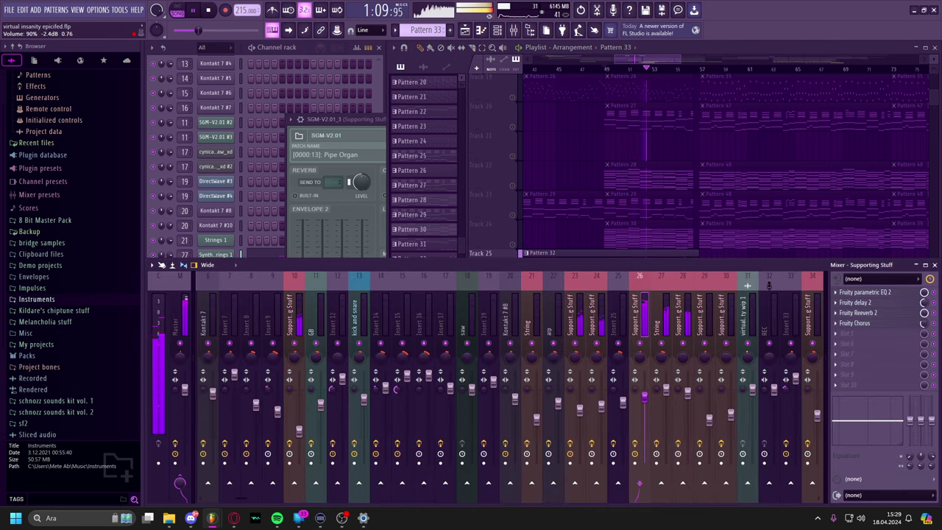
click(585, 153)
scroll(621, 273, up, 1)
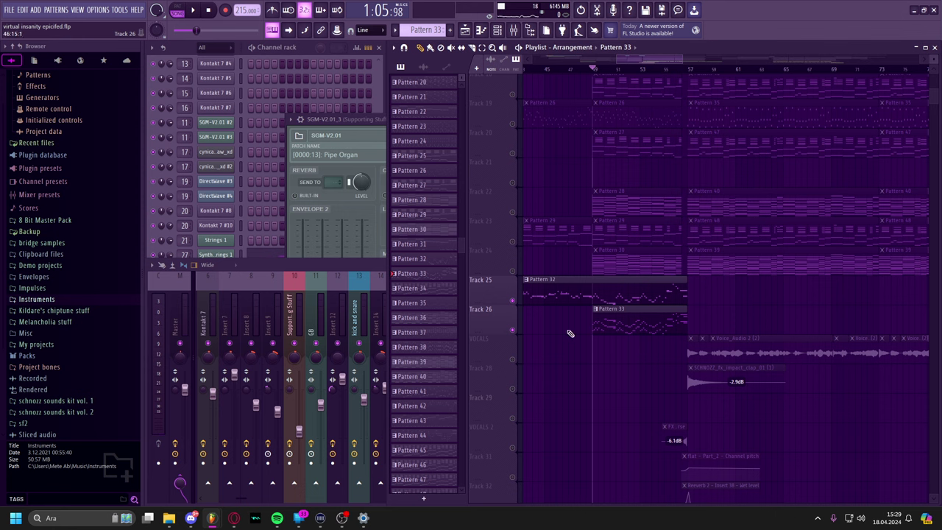
Unmute all the playlist tracks and move the song position to just before bar 49.
right_click(516, 330)
drag(565, 365, 587, 419)
drag(632, 110, 636, 342)
drag(702, 300, 830, 278)
drag(555, 289, 685, 280)
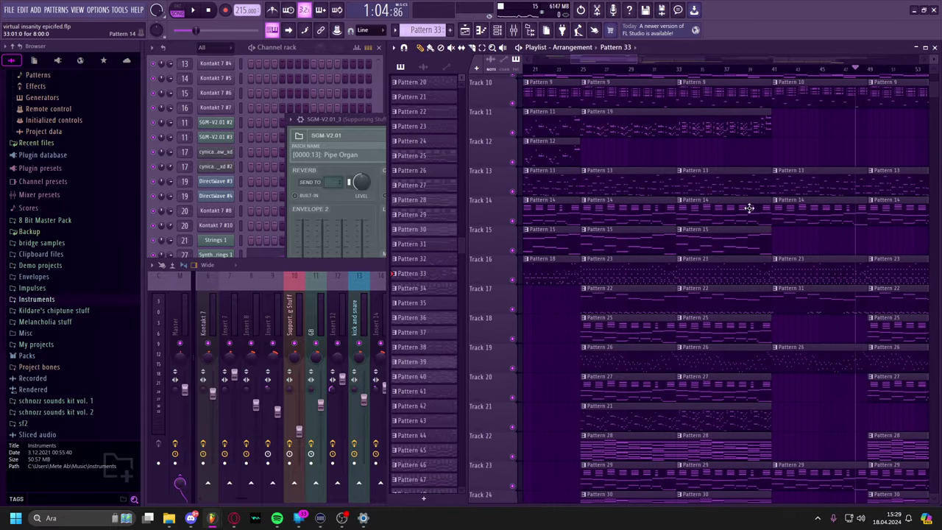
drag(831, 215, 660, 313)
Play the lead-in to bar 49 with all tracks and examine the patterns around it.
key(space)
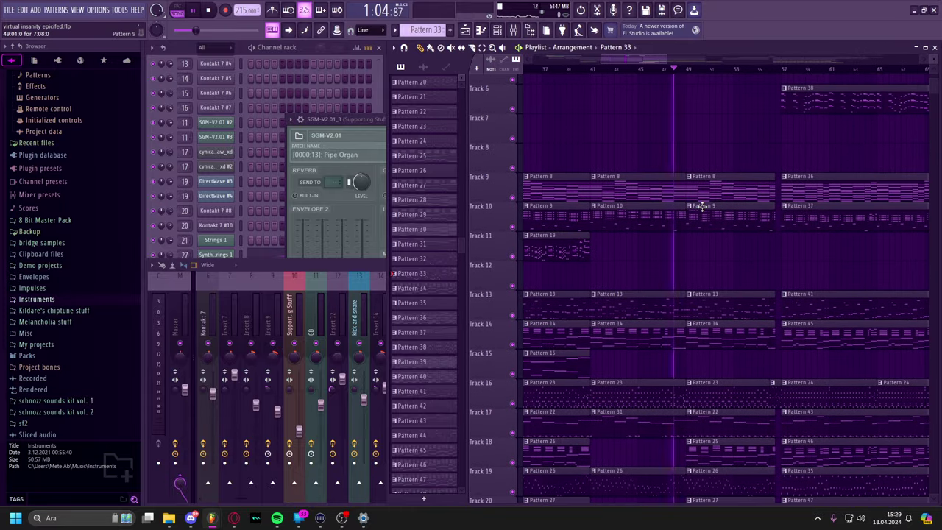
drag(685, 225, 642, 147)
drag(685, 179, 674, 96)
drag(663, 222, 672, 157)
drag(689, 214, 704, 269)
key(space)
drag(646, 147, 712, 249)
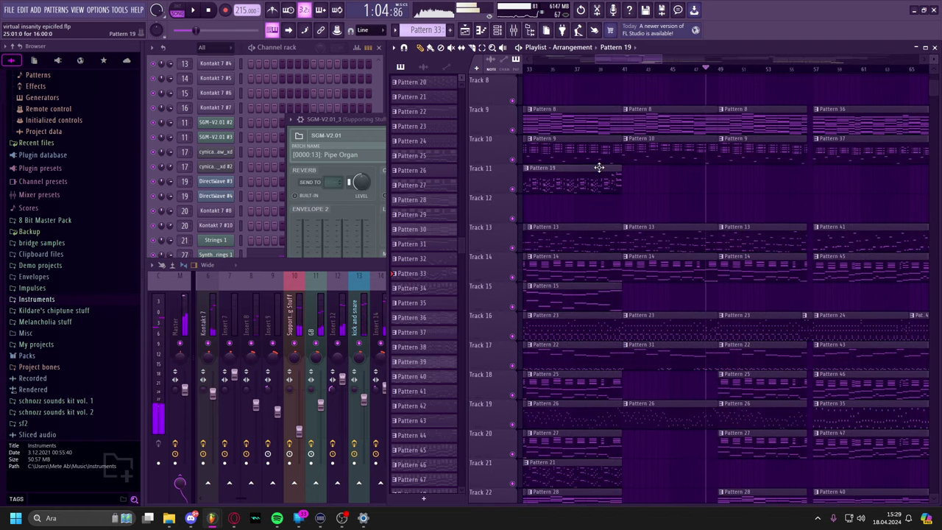
Try a shortened copy of Pattern 19 on Track 11 at bar 49, listen to the section, and delete the copy.
click(599, 168)
click(717, 173)
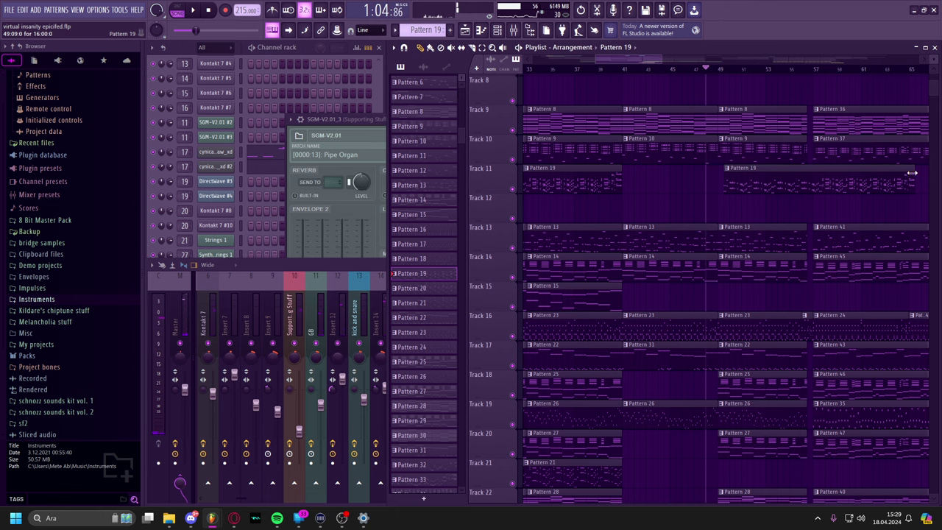
key(space)
drag(811, 199, 673, 205)
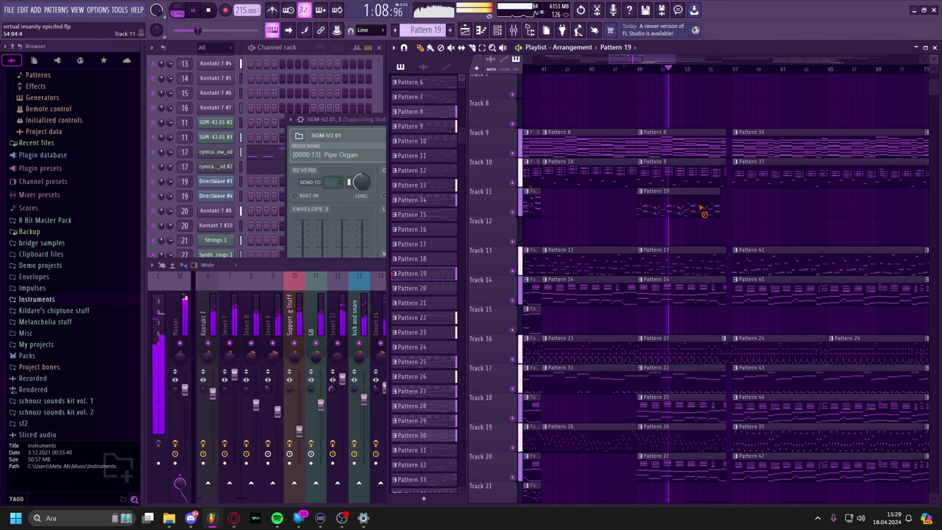
right_click(702, 210)
key(space)
Move the song position to bar 57 and examine the patterns starting in that section.
scroll(643, 213, up, 2)
scroll(643, 213, right, 2)
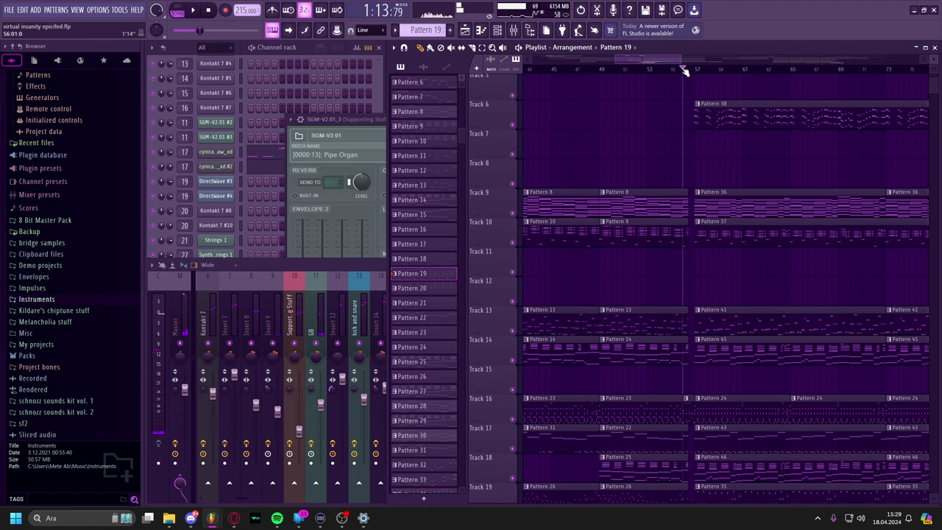
scroll(655, 109, right, 3)
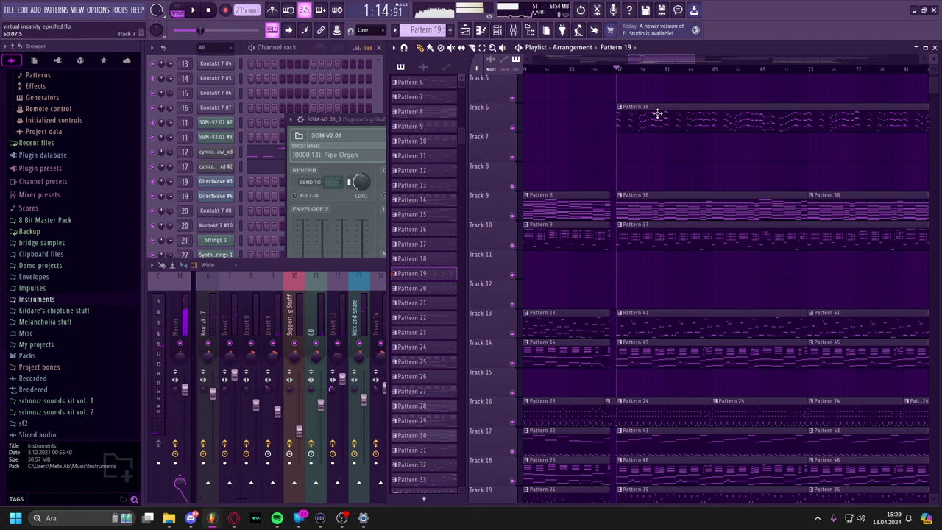
Play the lead-in to bar 57 and look over the patterns from Track 1 down to Track 26.
click(607, 69)
scroll(700, 209, up, 4)
scroll(658, 219, right, 1)
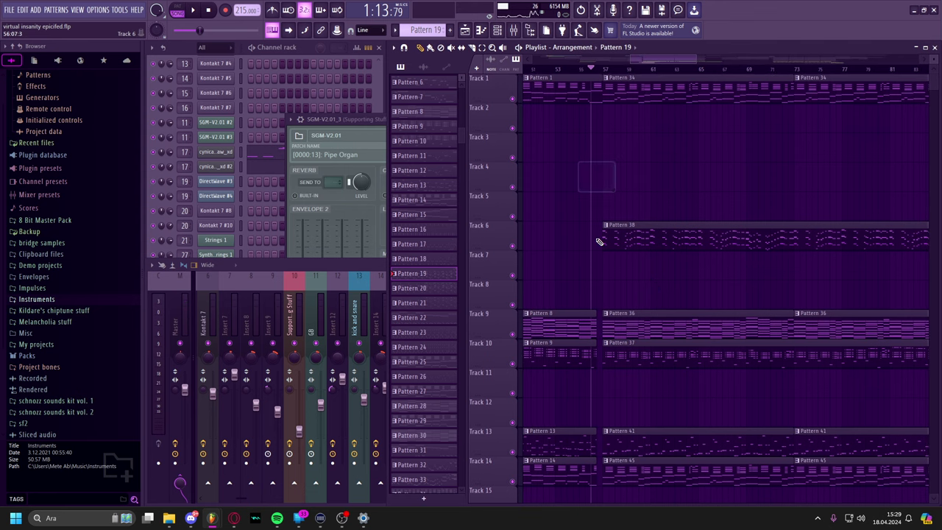
scroll(651, 160, down, 3)
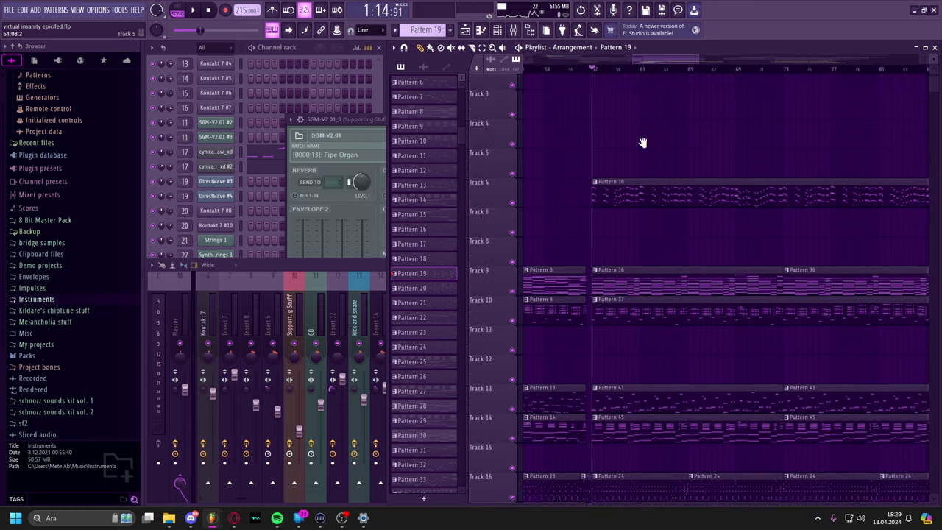
click(655, 164)
scroll(624, 172, down, 5)
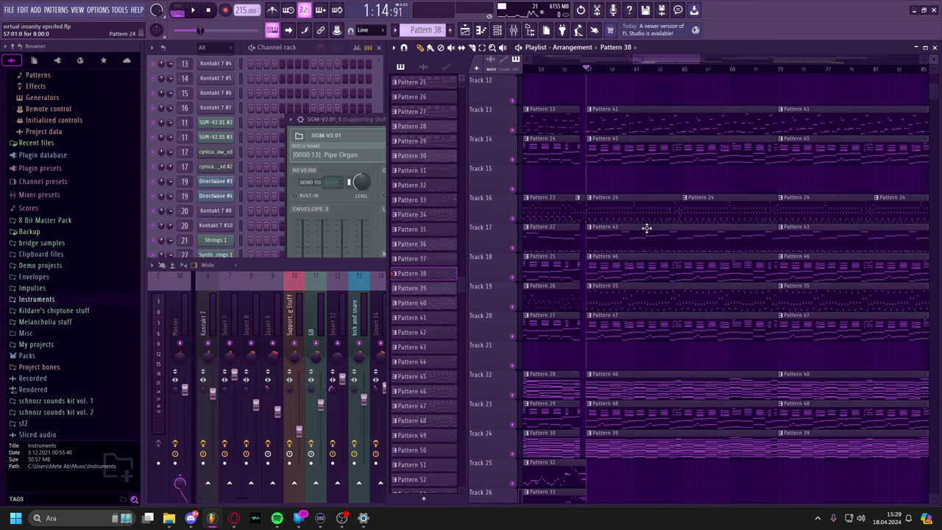
scroll(640, 206, down, 2)
scroll(666, 301, up, 4)
scroll(673, 320, left, 2)
scroll(679, 334, up, 3)
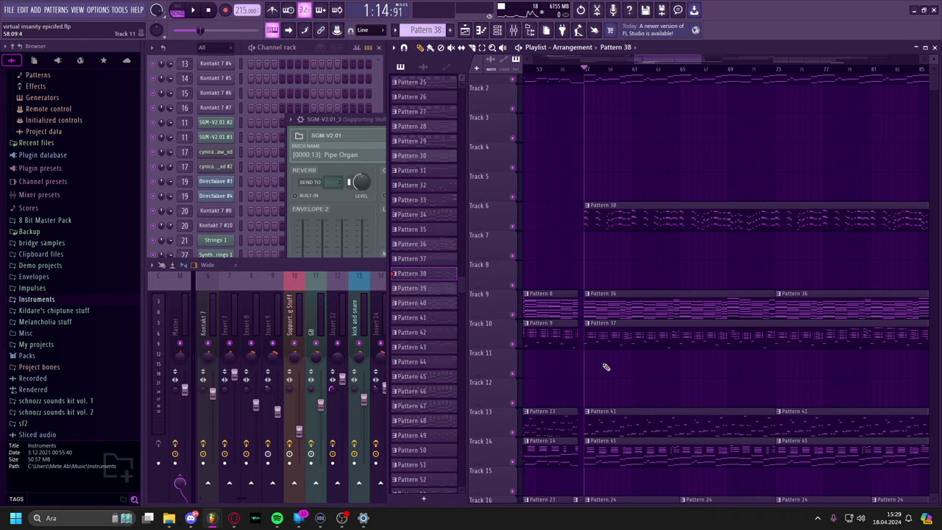
Open Pattern 34 from Track 1 in the piano roll, play it and examine its LABS notes.
double_click(626, 96)
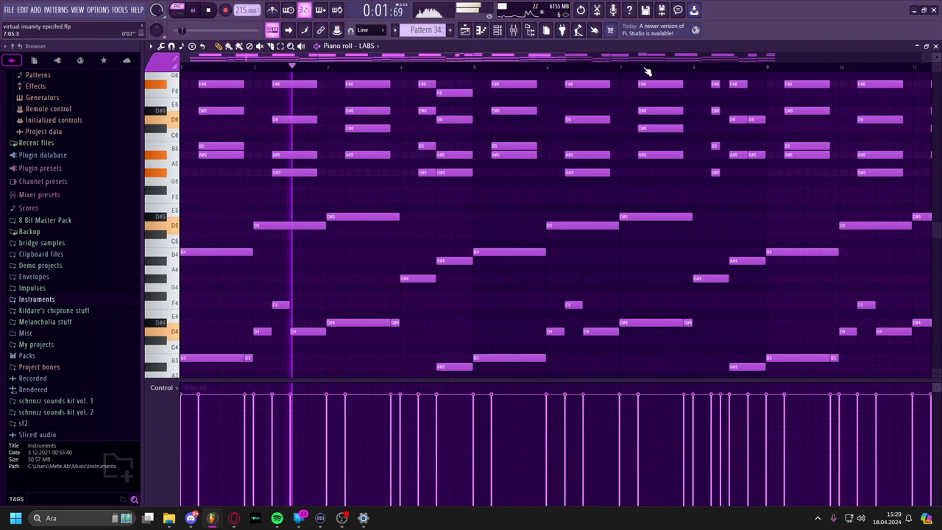
drag(564, 57, 827, 59)
drag(412, 173, 403, 208)
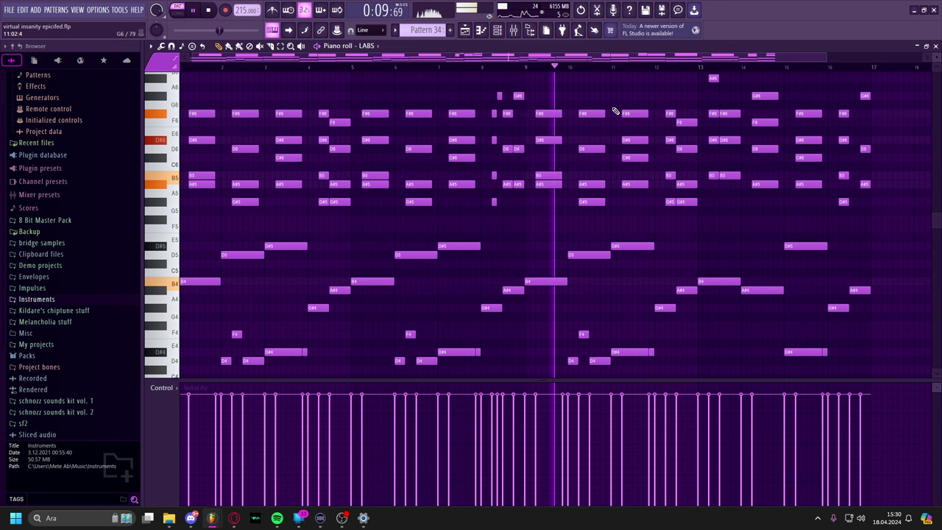
drag(564, 101, 452, 148)
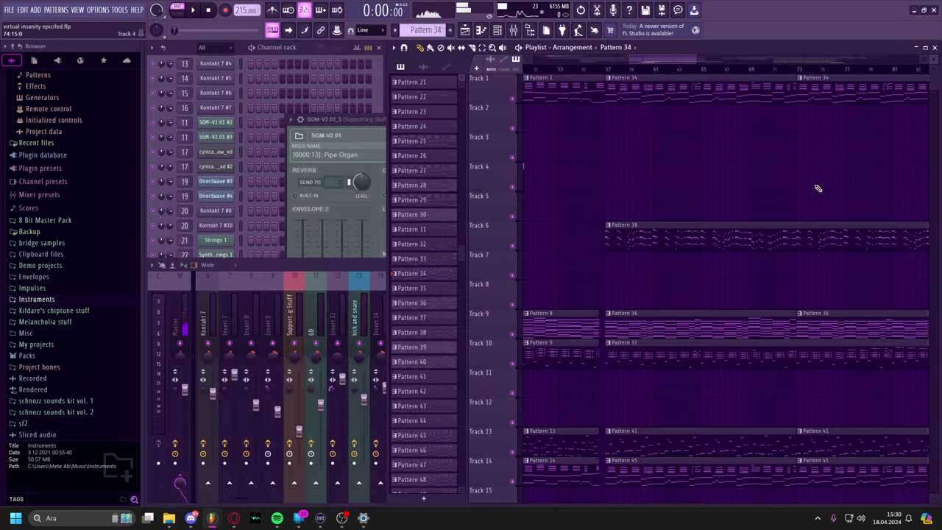
Open Pattern 36 from Track 9 in the piano roll and play it.
scroll(764, 170, down, 2)
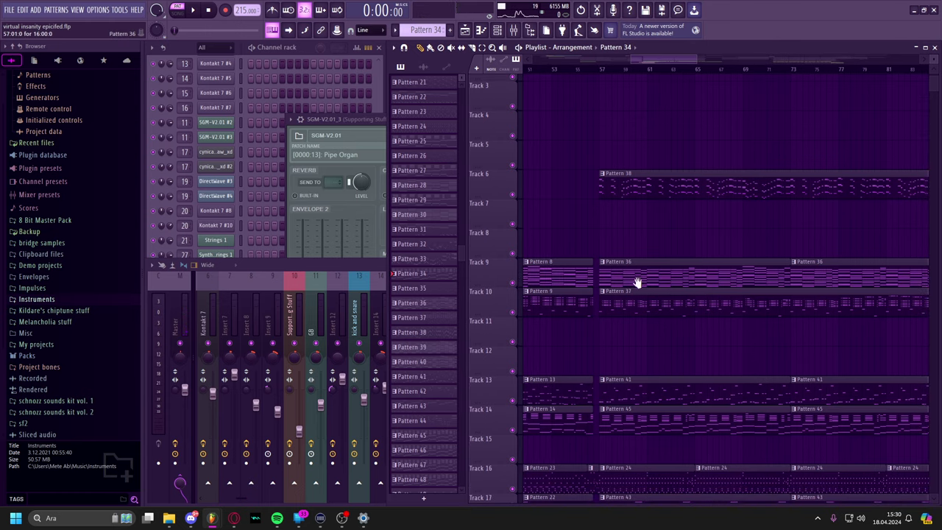
scroll(637, 282, down, 1)
double_click(640, 243)
key(space)
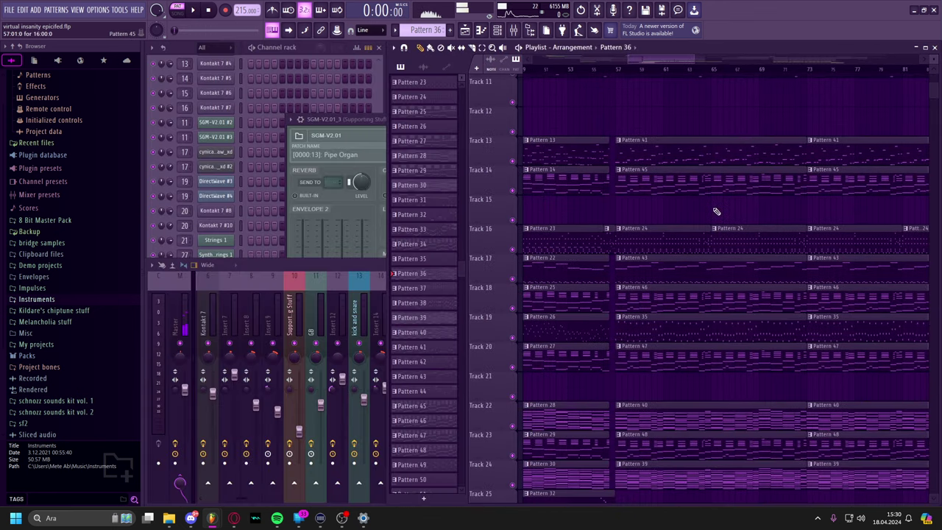
Compare the Kontakt 7 #3 notes of Pattern 24 and Pattern 23 on Track 16 in the piano roll.
double_click(659, 233)
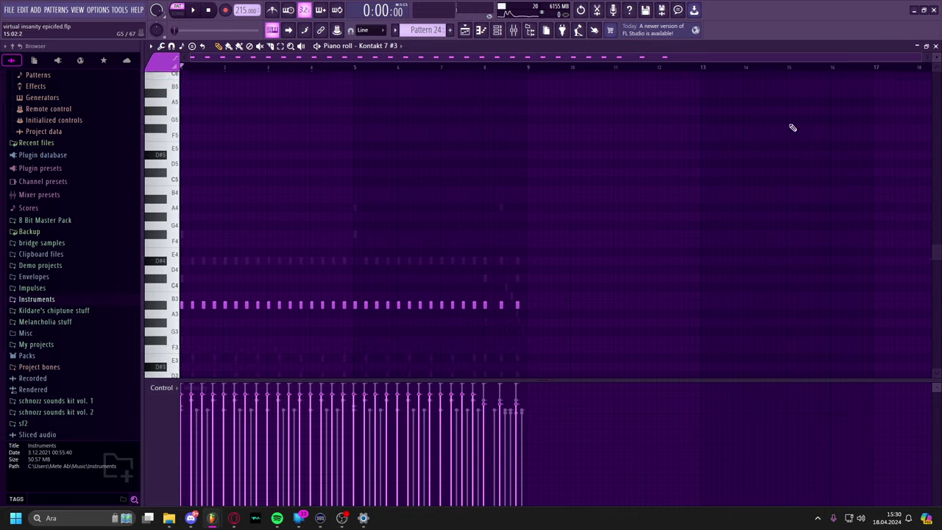
key(Escape)
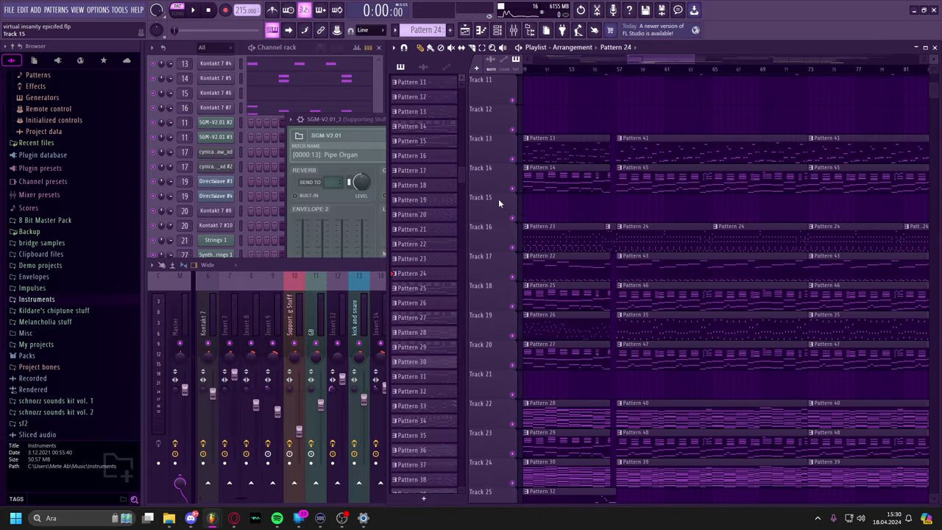
double_click(566, 235)
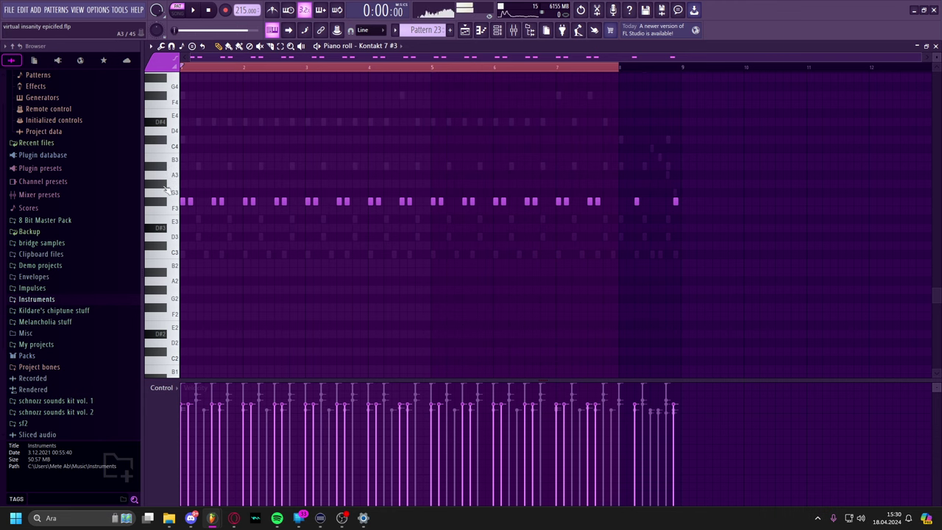
key(F7)
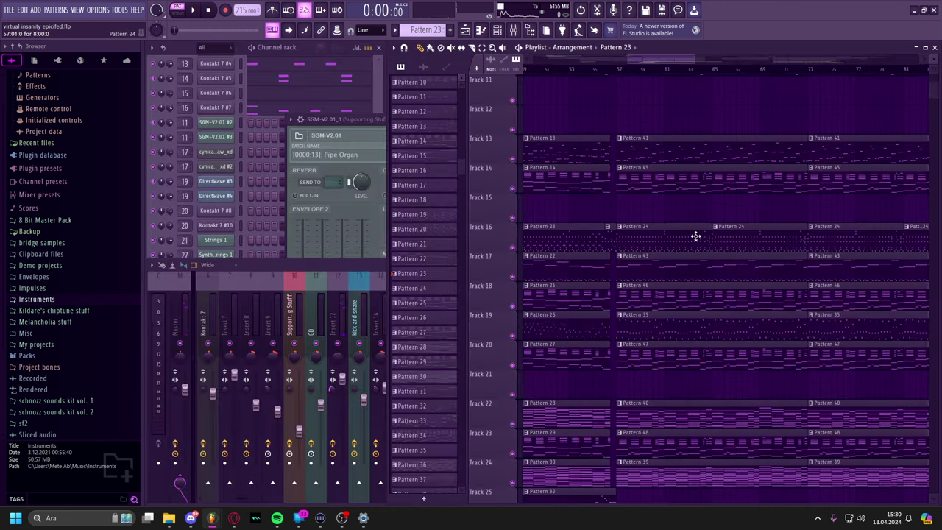
Reopen Pattern 24 from Track 16 in the piano roll and listen to it.
double_click(694, 236)
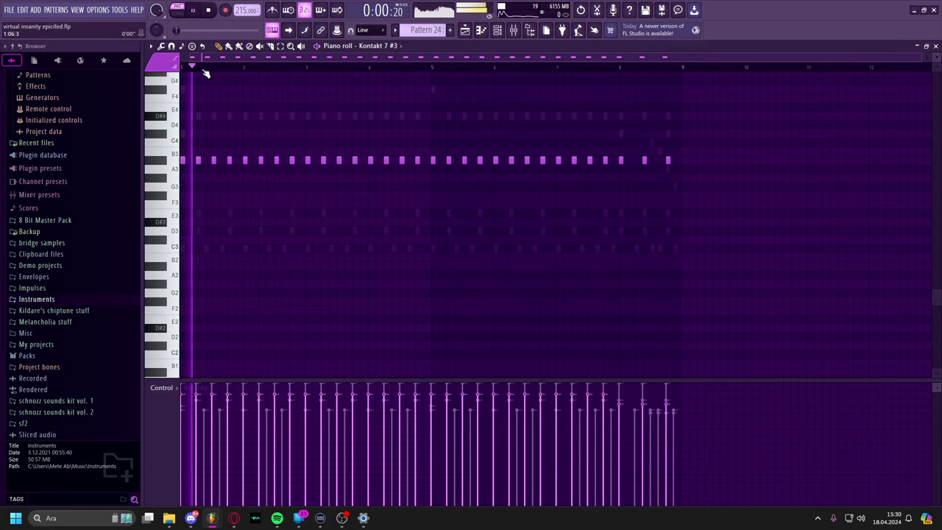
right_click(274, 106)
click(277, 109)
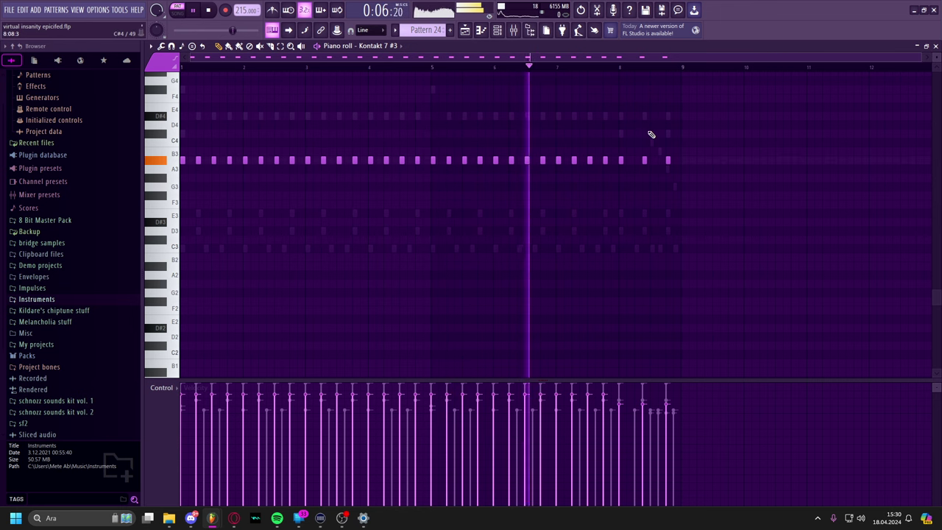
scroll(653, 125, up, 3)
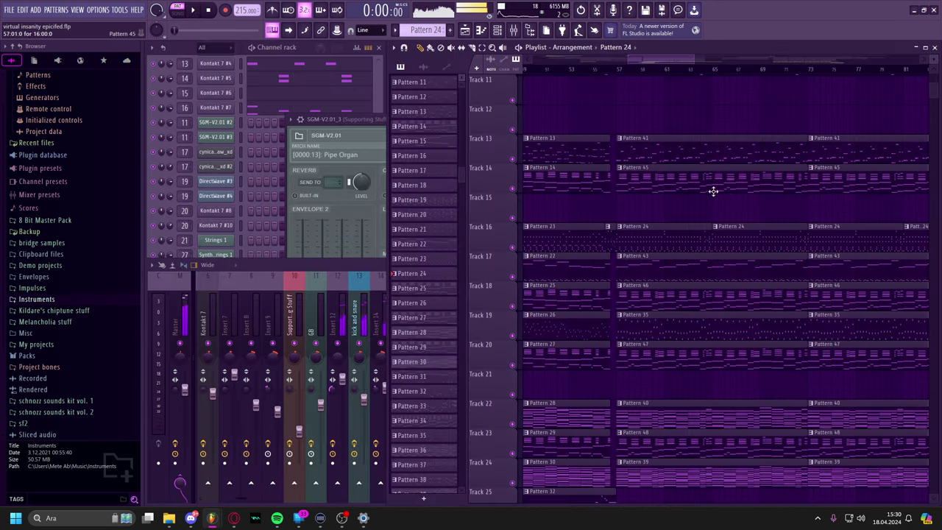
Open Pattern 35 from Track 19 in the piano roll, play it and examine the arp notes.
scroll(712, 189, down, 5)
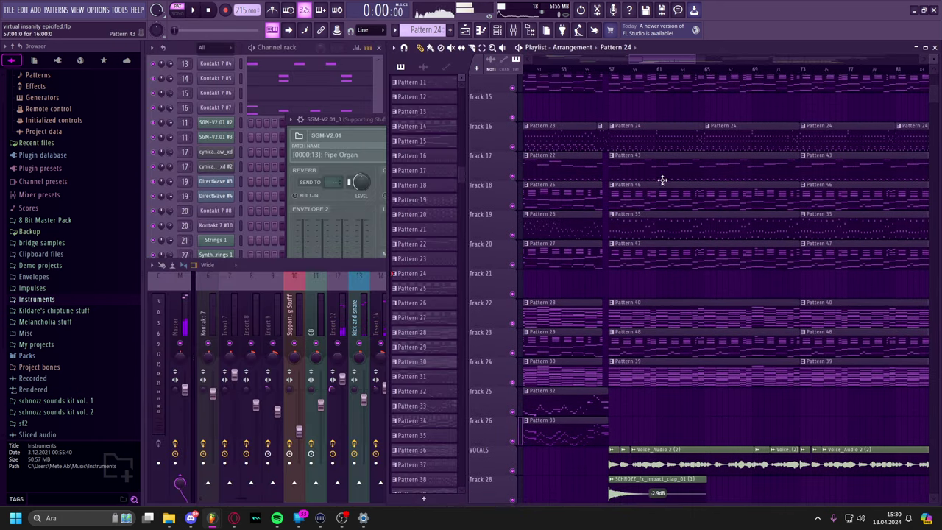
scroll(662, 179, down, 1)
double_click(637, 209)
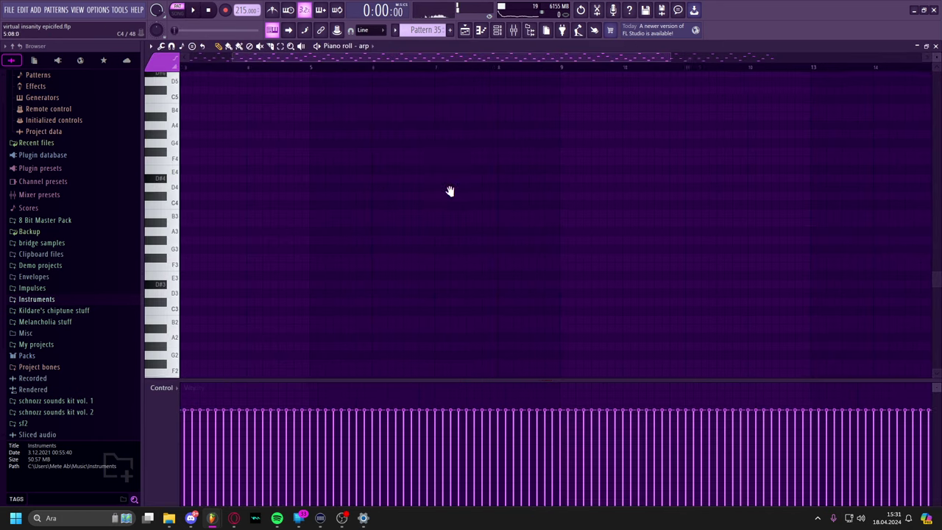
key(space)
scroll(331, 323, up, 2)
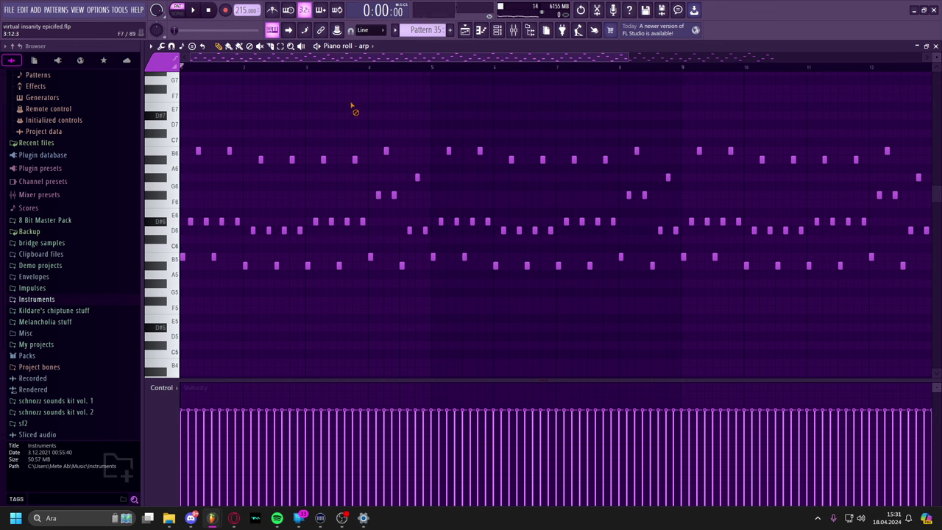
key(Escape)
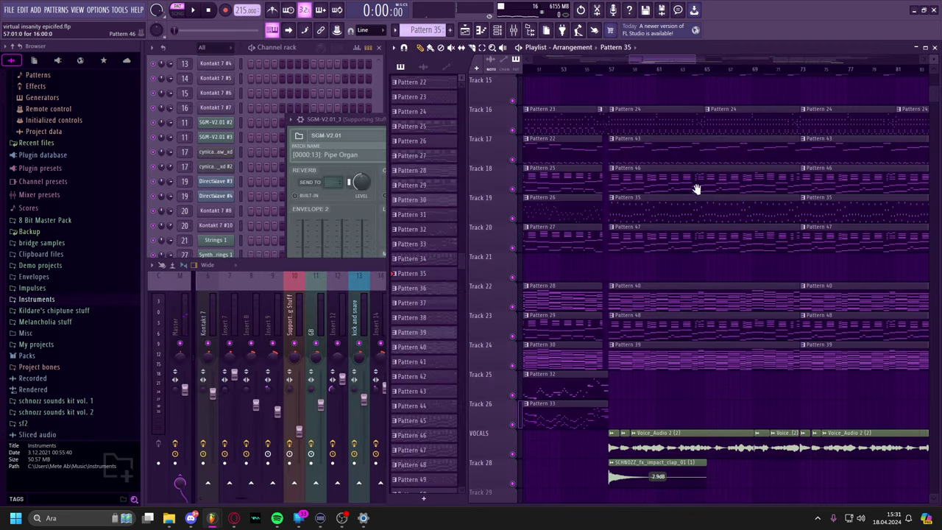
Open Pattern 43 from Track 17 in the piano roll, play it and examine its high and low Kontakt 7 #8 notes.
scroll(668, 290, down, 2)
scroll(647, 229, up, 3)
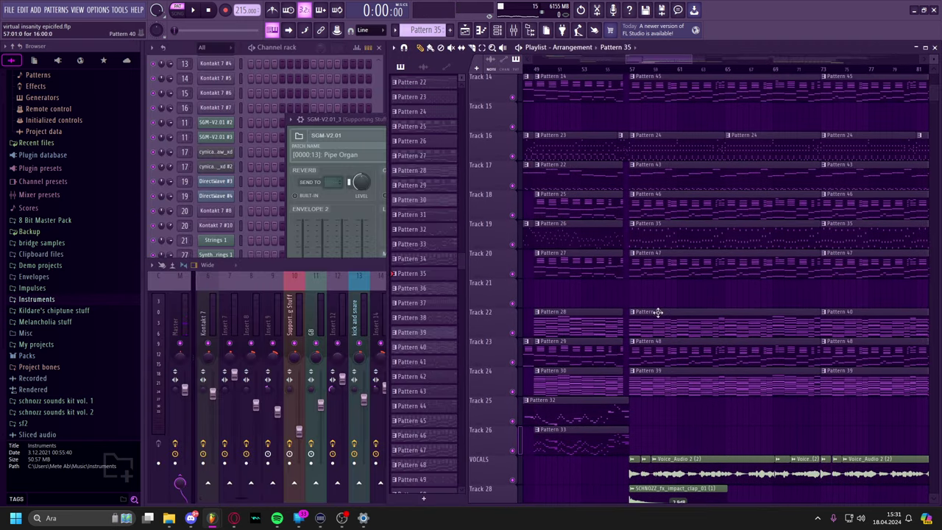
double_click(650, 190)
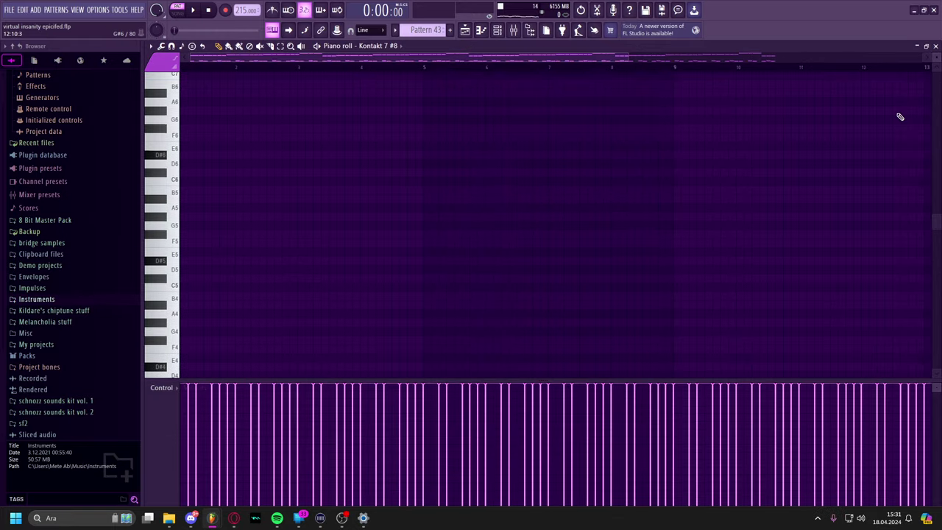
drag(441, 140, 478, 117)
key(space)
drag(434, 163, 434, 97)
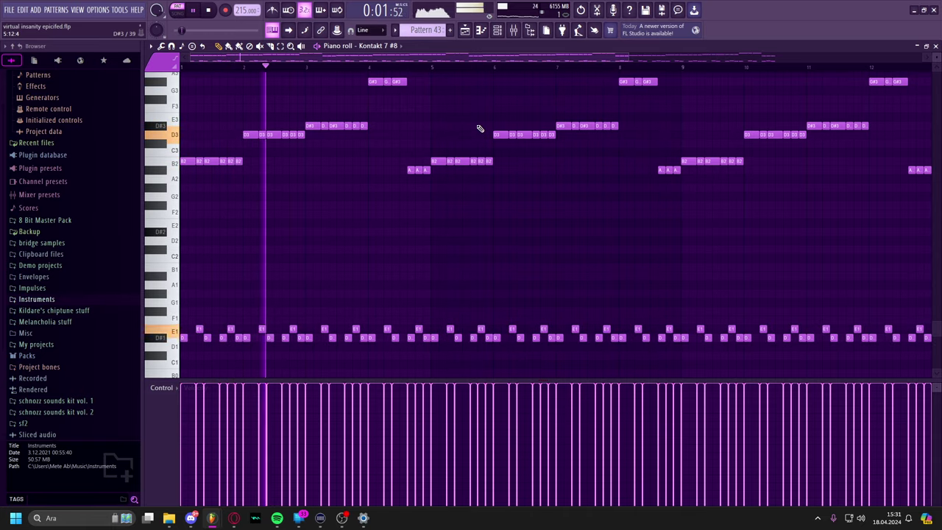
middle_click(467, 126)
drag(410, 139, 403, 180)
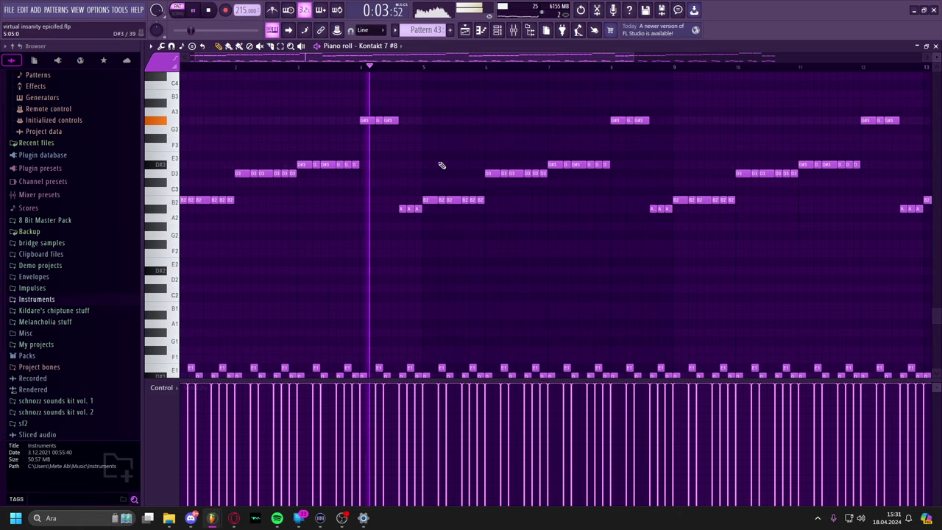
scroll(507, 151, down, 2)
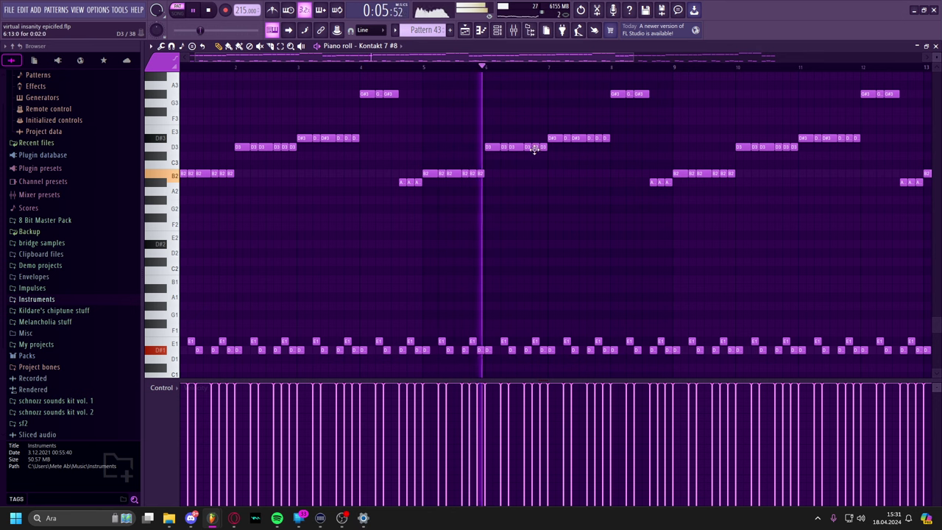
scroll(538, 157, up, 3)
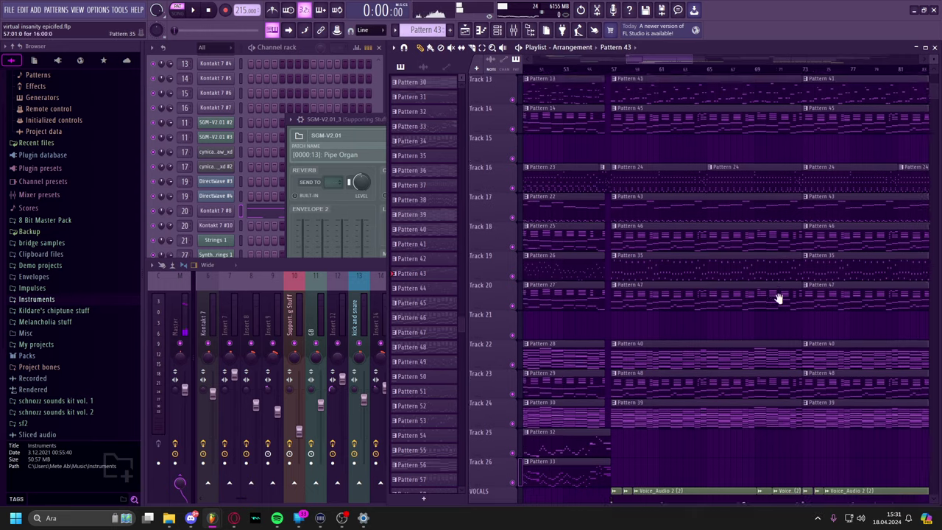
Open Pattern 41 from Track 13 in the piano roll, play it and examine its SGM-V2.01 notes.
drag(589, 206, 932, 206)
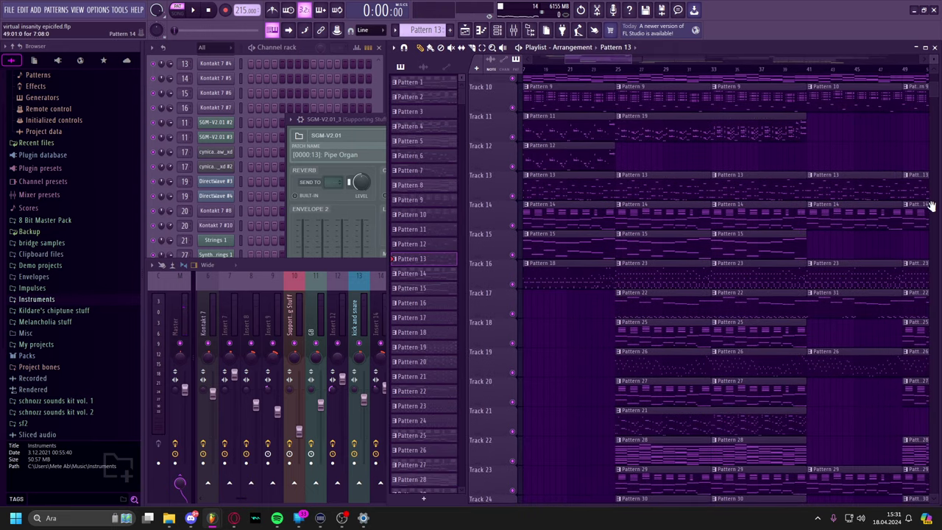
drag(733, 213, 722, 271)
scroll(495, 316, down, 3)
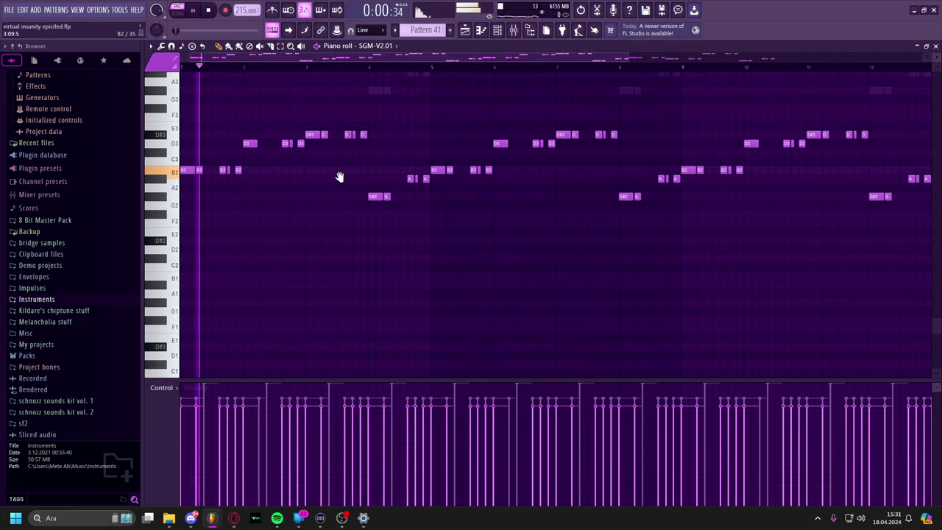
scroll(339, 176, up, 4)
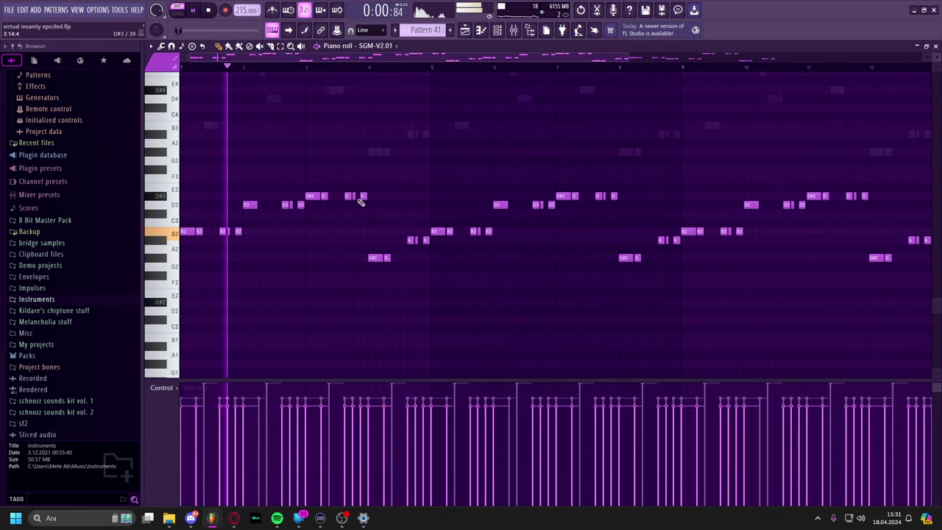
scroll(361, 221, up, 2)
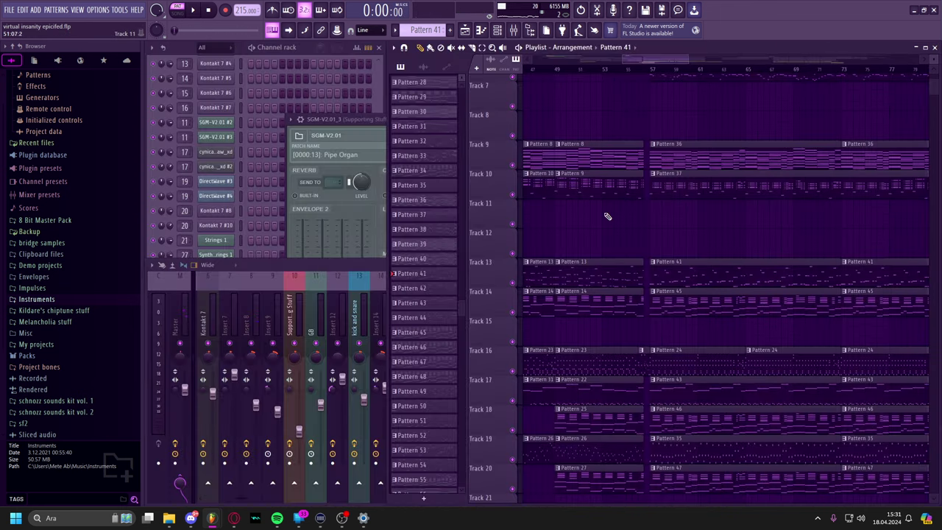
Open and preview the FX Big Reverse, SCHNOZZ_fx_impact_clap_01 (1) and Voice_Audio 2 (2) audio clips around bar 57.
drag(675, 205, 676, 172)
drag(620, 296, 628, 215)
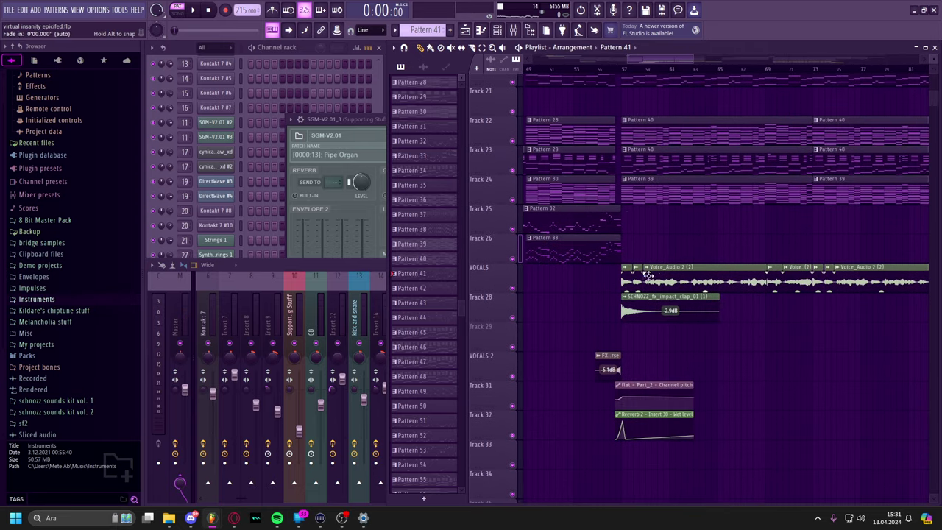
scroll(604, 318, up, 1)
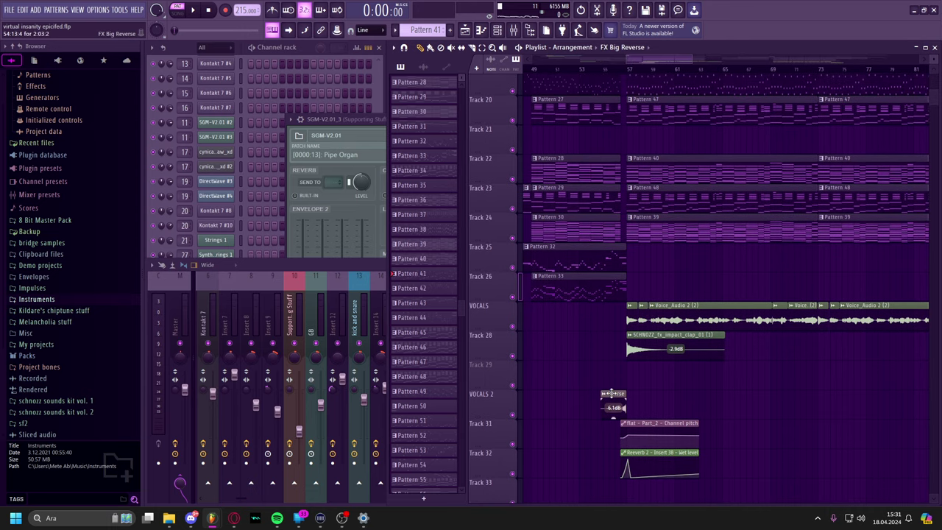
click(611, 393)
double_click(612, 395)
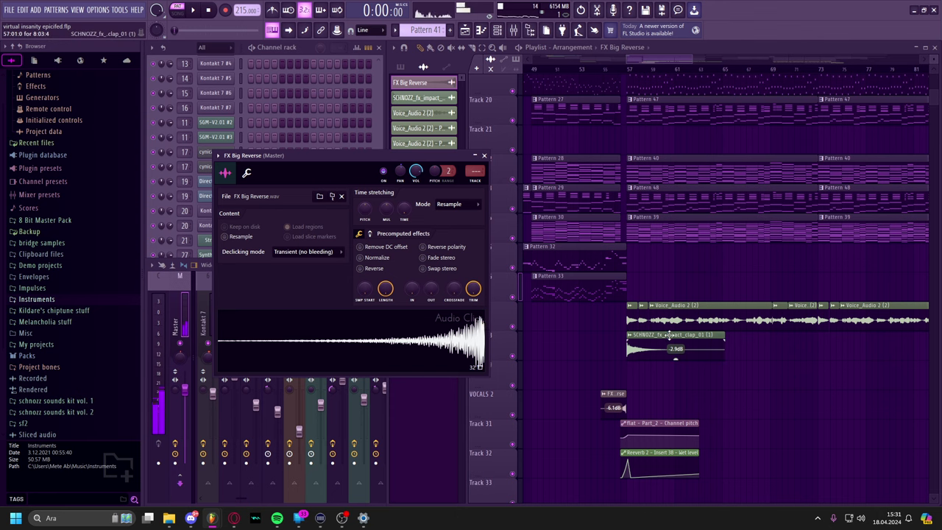
double_click(671, 336)
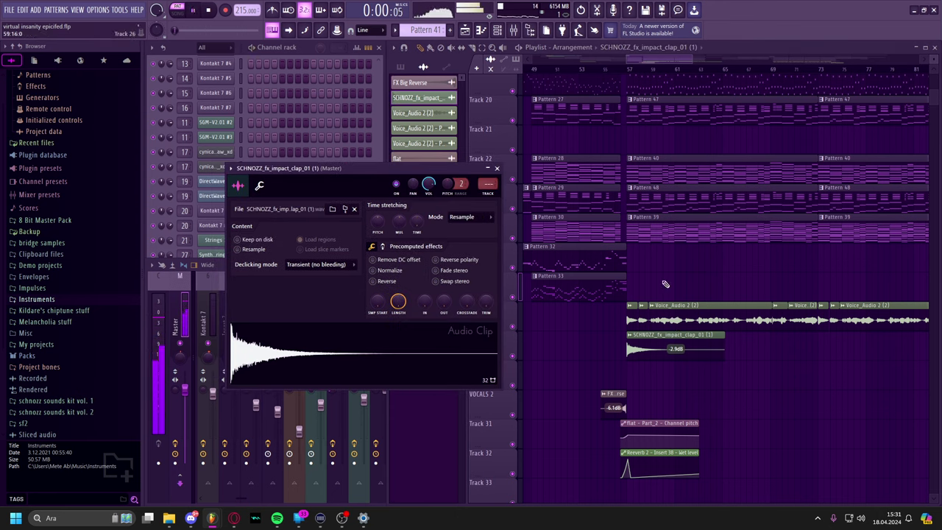
double_click(659, 303)
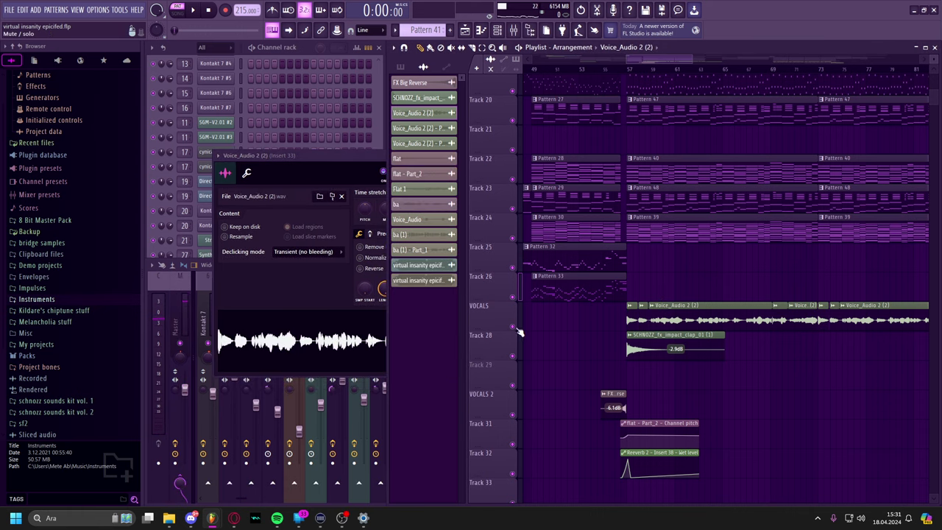
Solo the VOCALS track in the playlist and look over the muted tracks around it.
right_click(514, 327)
drag(704, 95, 723, 322)
drag(666, 147, 860, 454)
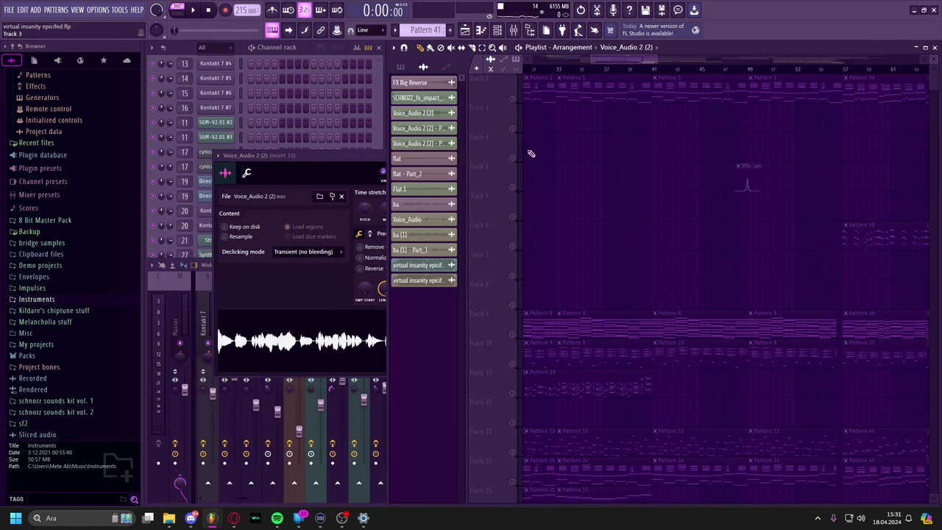
scroll(556, 181, left, 5)
drag(796, 282, 646, 117)
drag(648, 234, 706, 216)
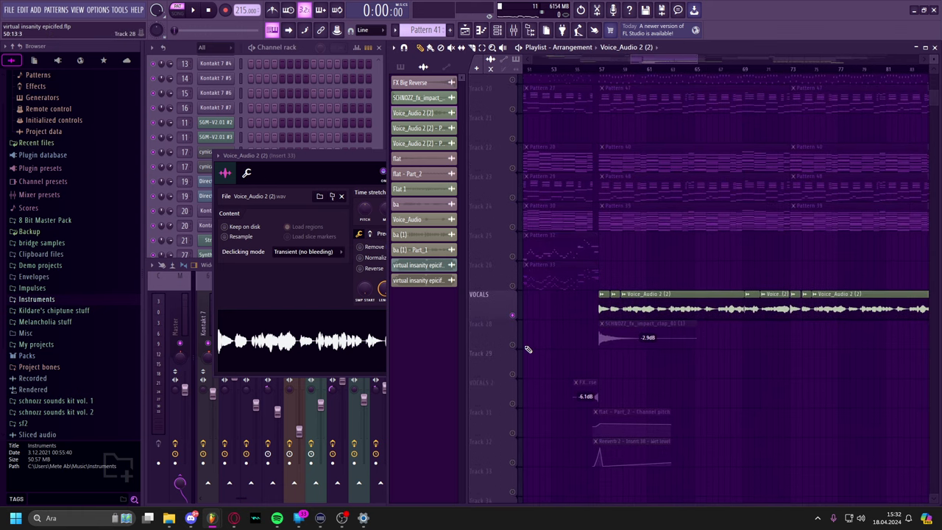
Unmute Track 28 and the VOCALS 2 track alongside the soloed VOCALS track.
drag(592, 317, 609, 306)
scroll(605, 283, up, 2)
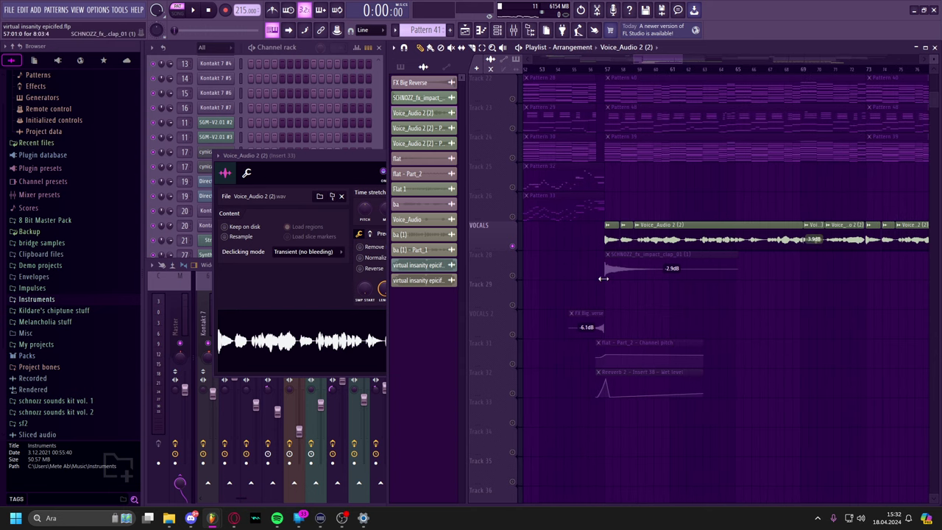
scroll(604, 279, up, 2)
drag(612, 235, 596, 219)
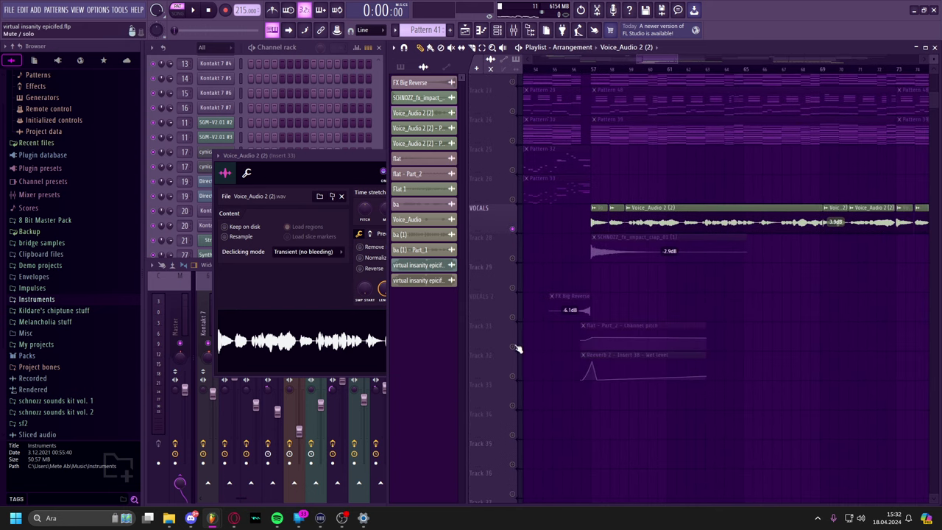
drag(621, 233, 612, 279)
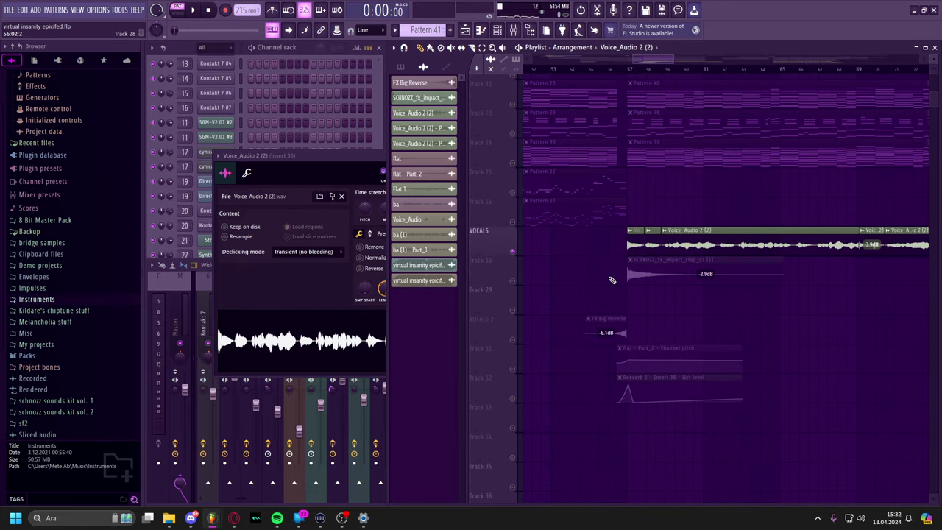
click(513, 280)
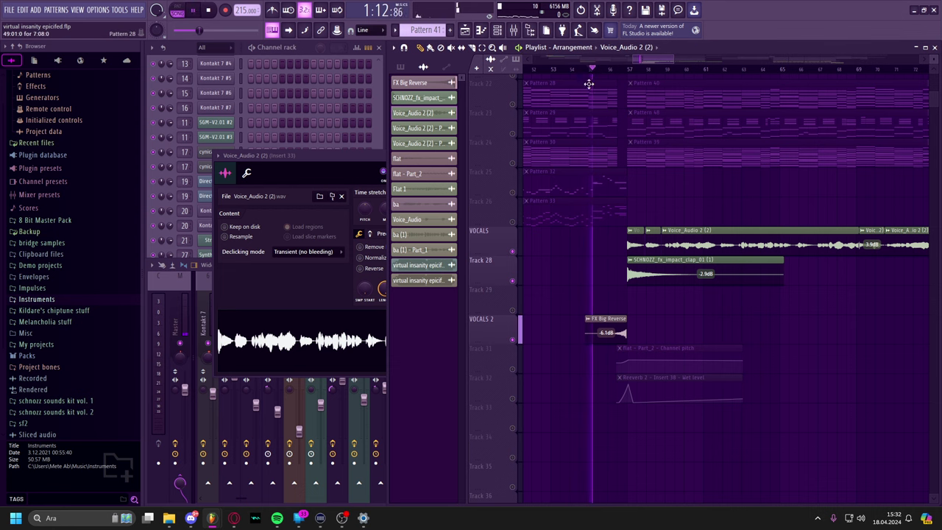
Play the isolated audio clips from around bar 55 and examine the effects on mixer Insert 33.
scroll(593, 140, up, 2)
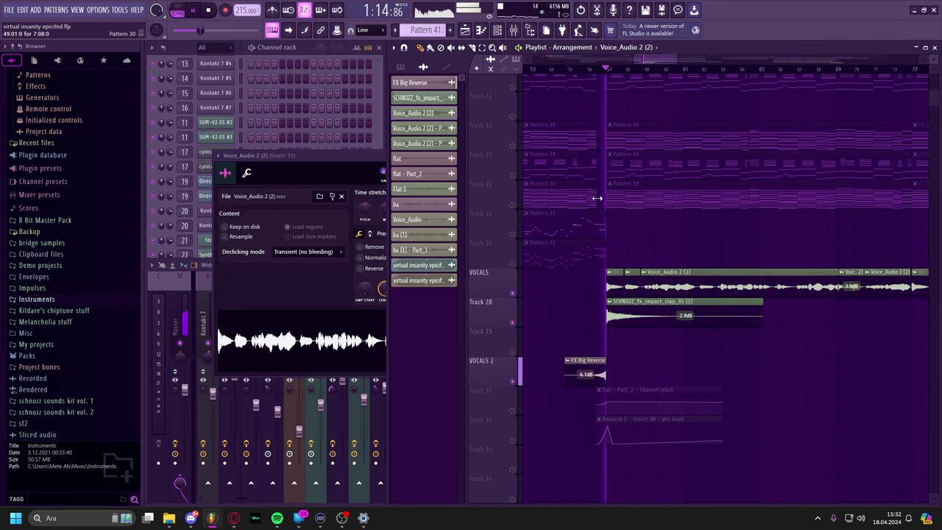
scroll(626, 251, up, 1)
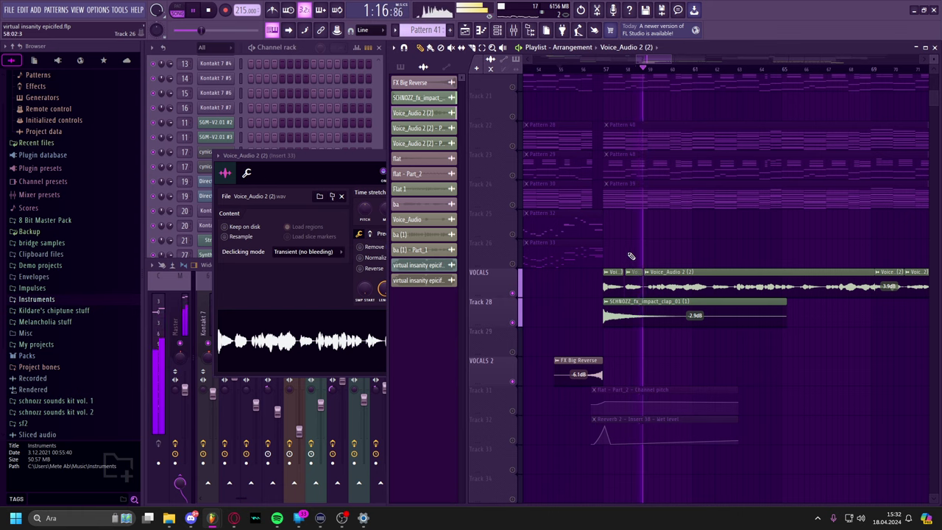
click(211, 314)
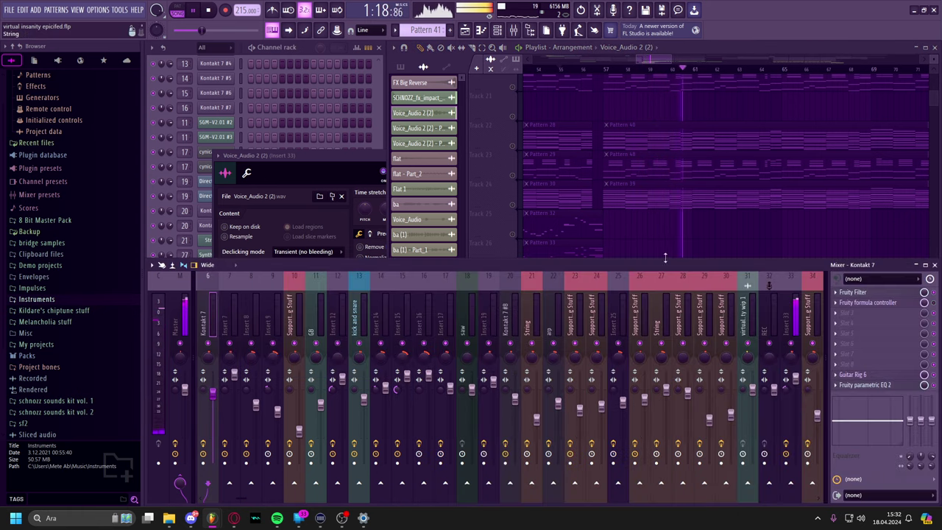
click(795, 378)
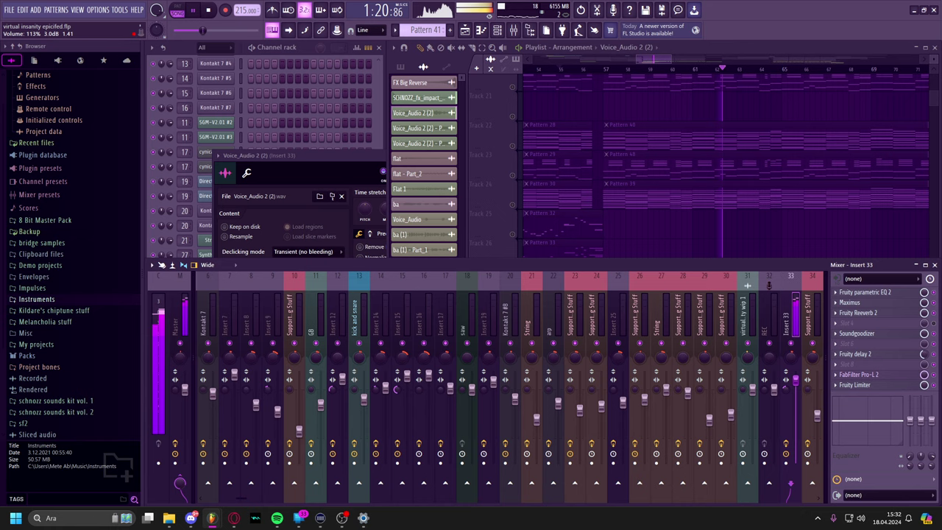
click(695, 222)
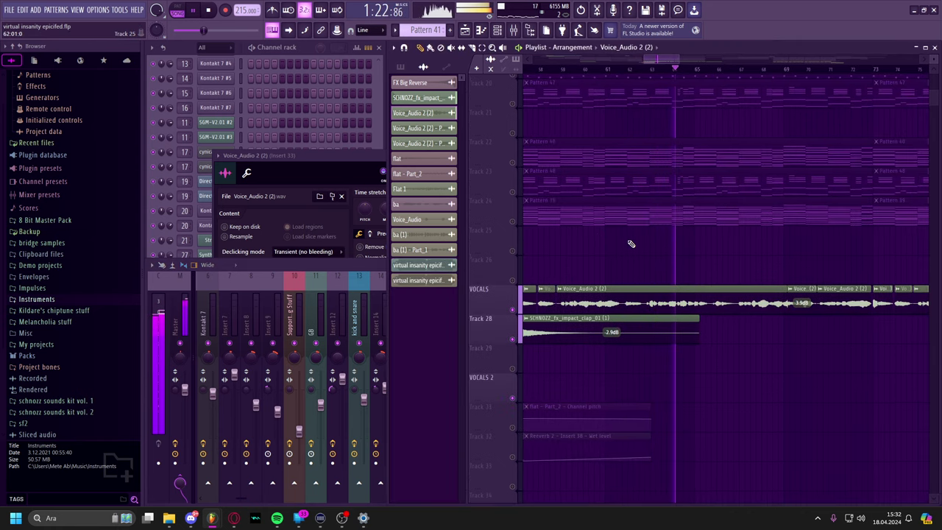
Listen to the isolated Voice_Audio 2 (2) clips on the VOCALS track up to bar 73.
scroll(629, 242, down, 1)
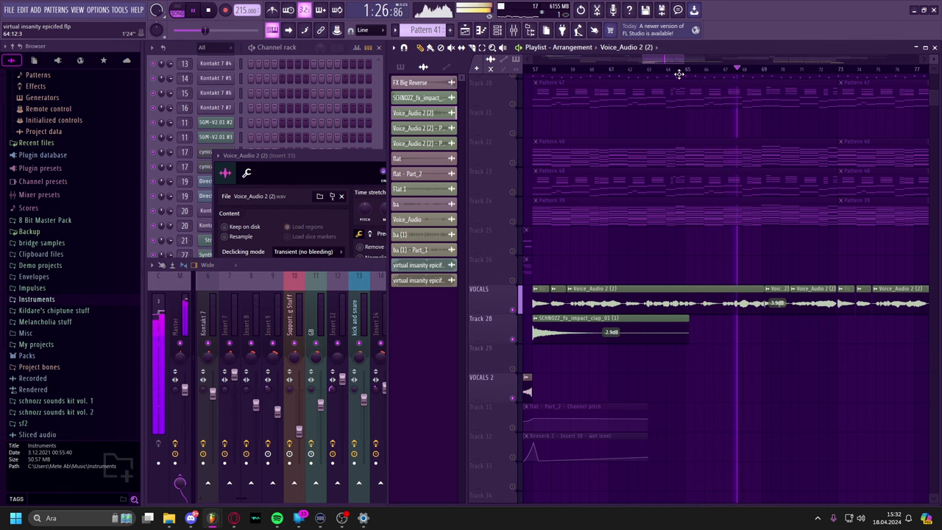
drag(816, 180, 661, 213)
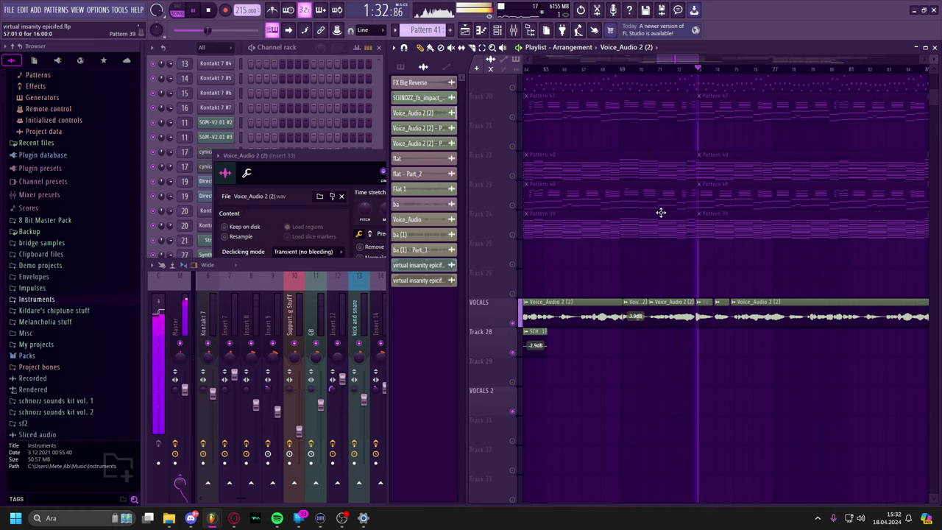
scroll(654, 236, up, 3)
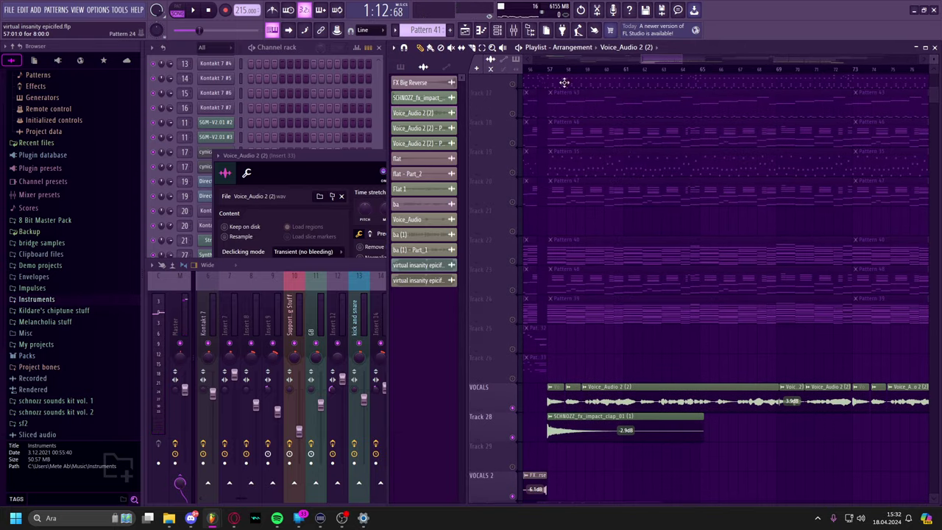
Select Pattern 38 from Track 6 and look over the tracks of the section starting at bar 57.
drag(598, 167, 601, 323)
drag(559, 157, 564, 353)
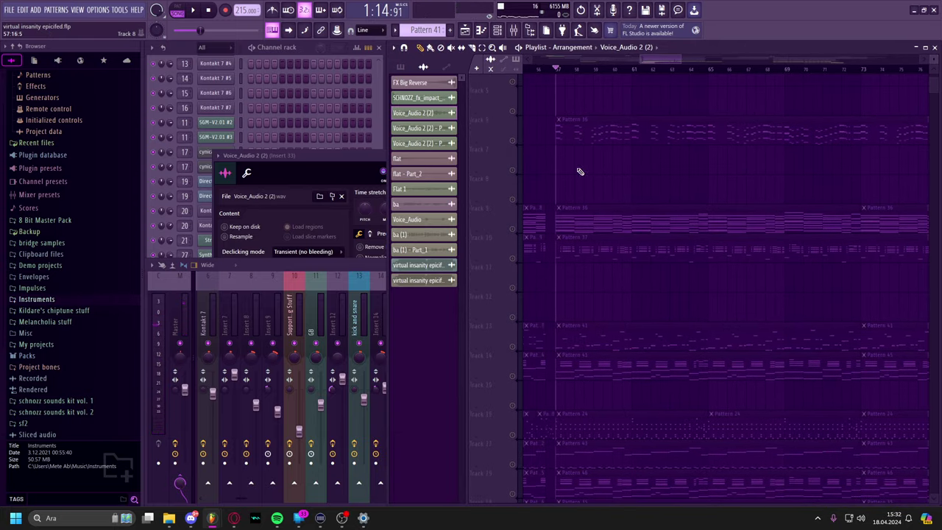
click(583, 136)
scroll(593, 267, down, 12)
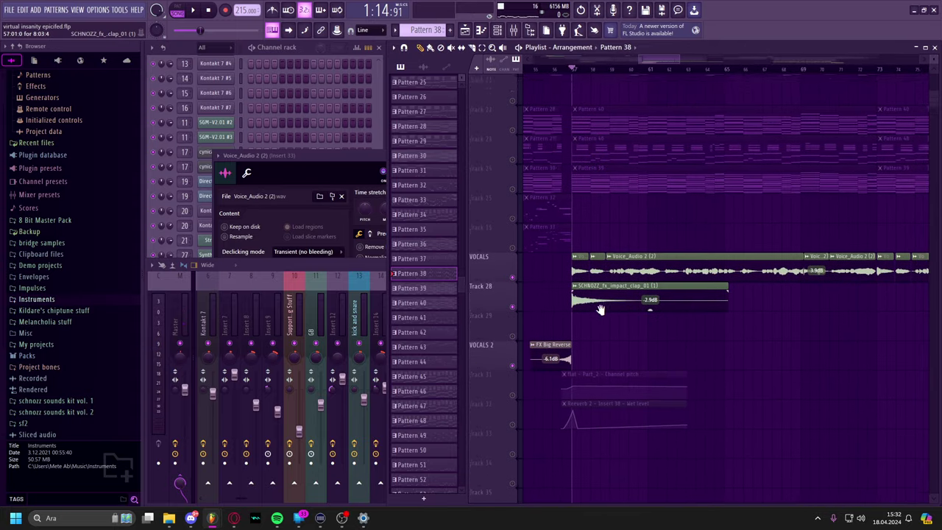
scroll(581, 284, up, 2)
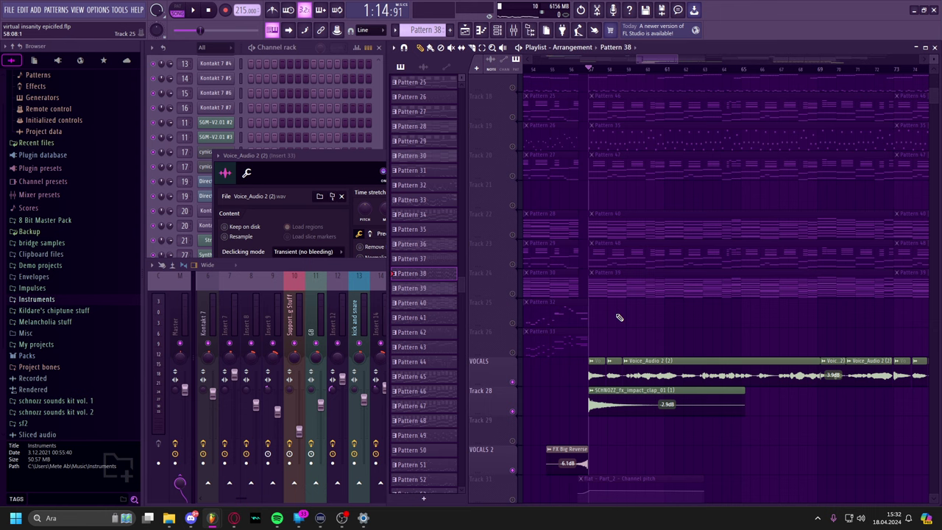
drag(560, 203, 540, 190)
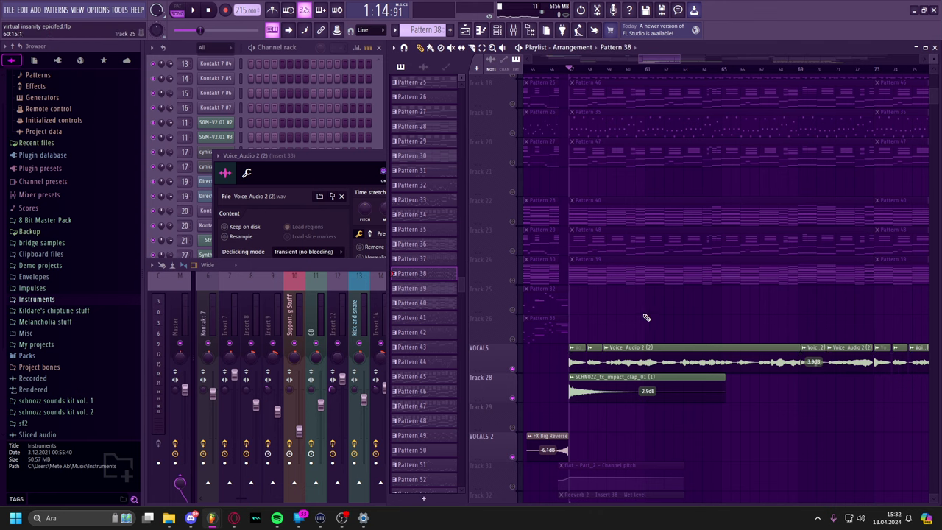
scroll(575, 256, up, 5)
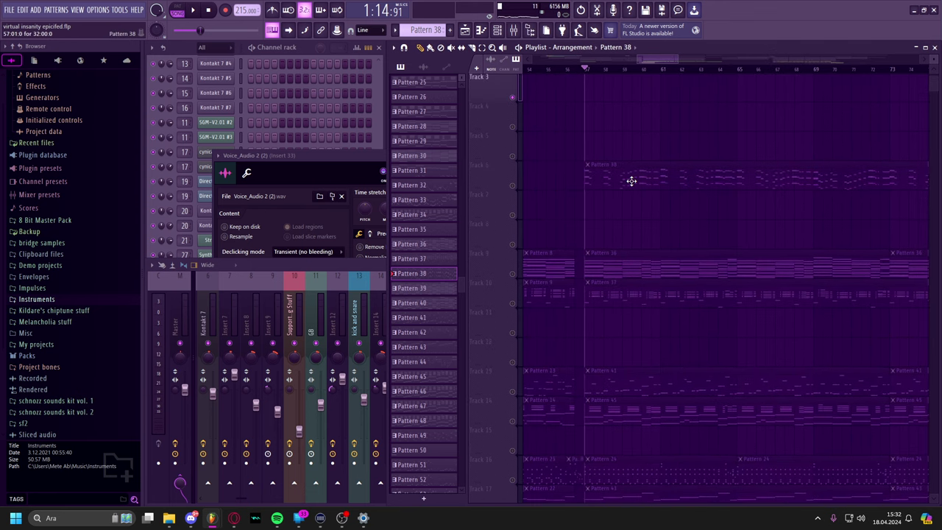
Open Pattern 44 in the piano roll, play it and examine its cool synth notes.
key(F7)
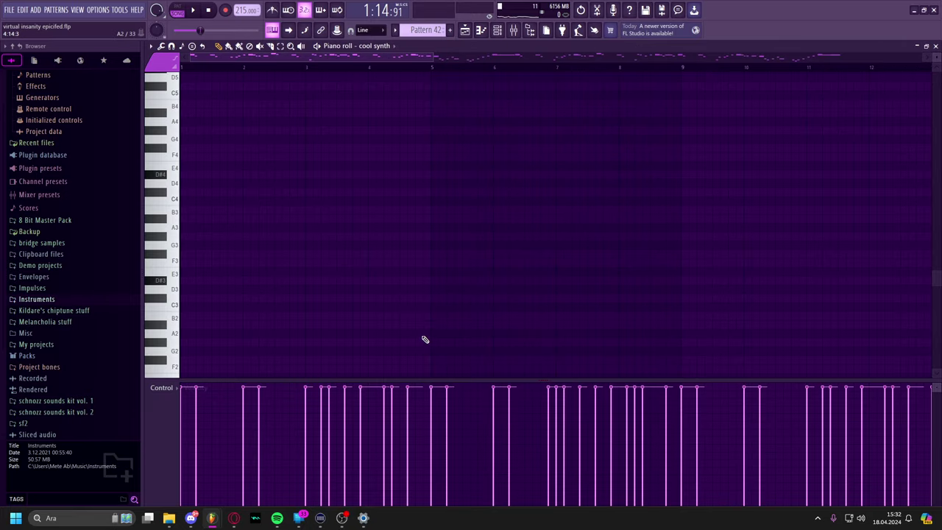
key(Escape)
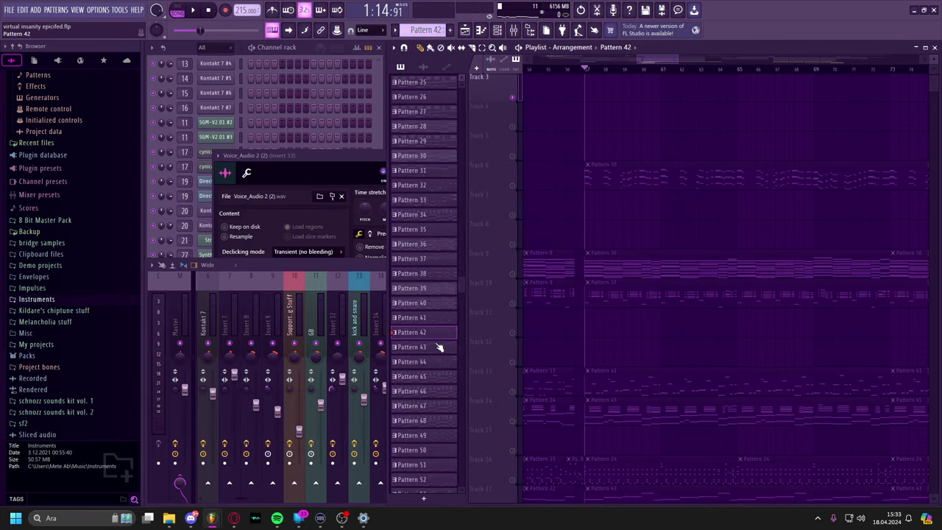
double_click(440, 347)
key(Escape)
key(F7)
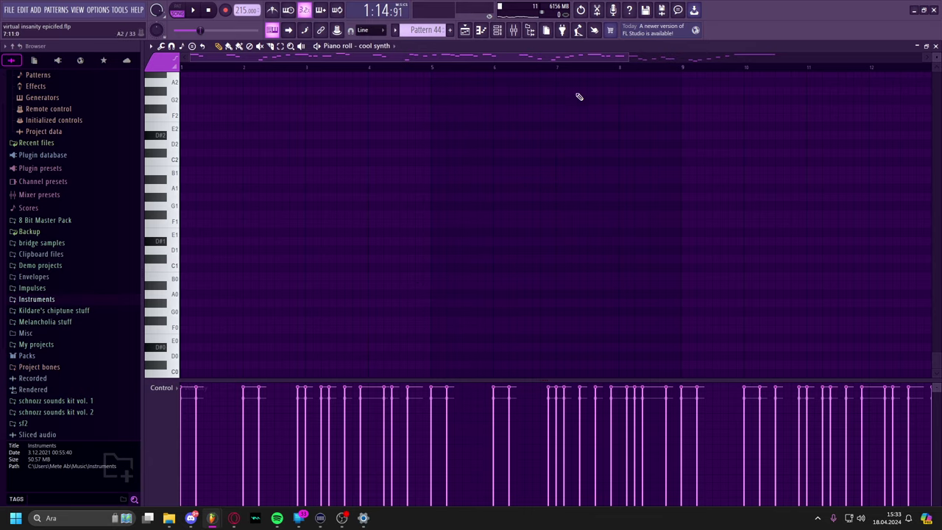
scroll(537, 420, down, 5)
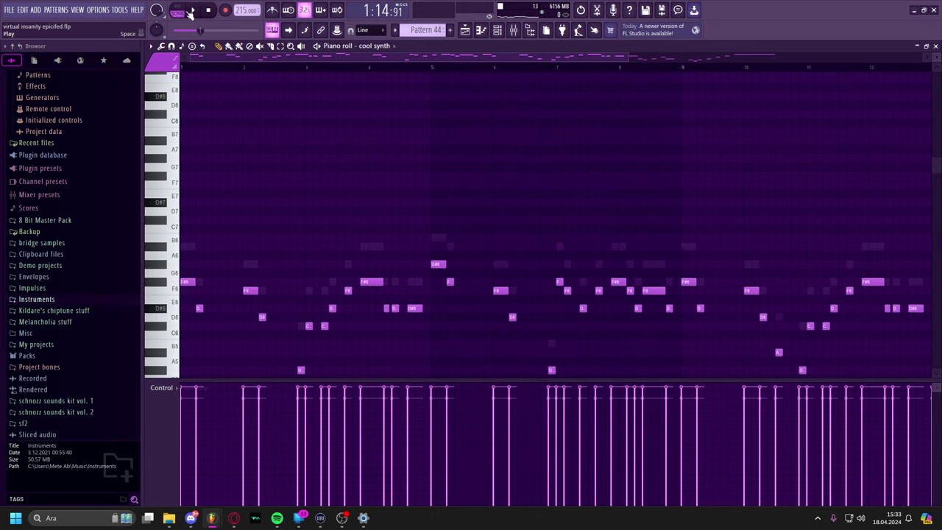
scroll(316, 103, down, 3)
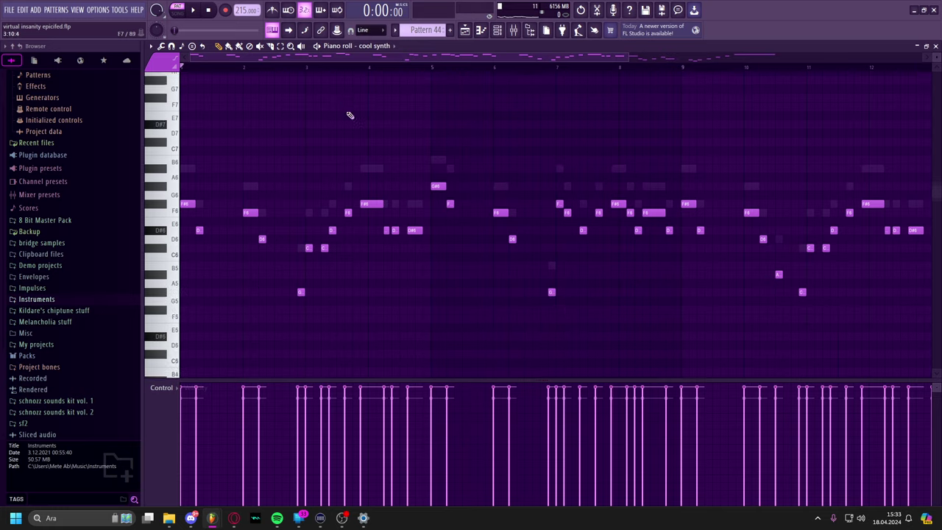
drag(626, 57, 892, 92)
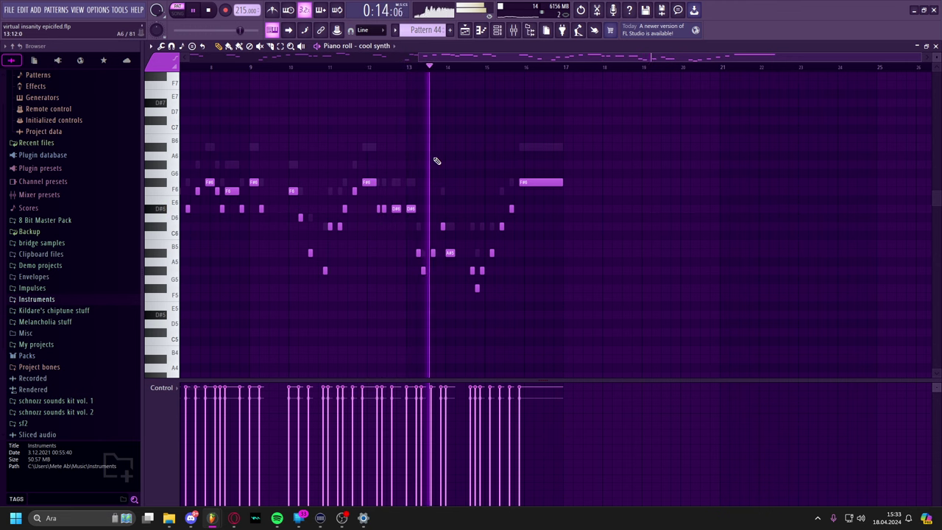
key(space)
click(410, 58)
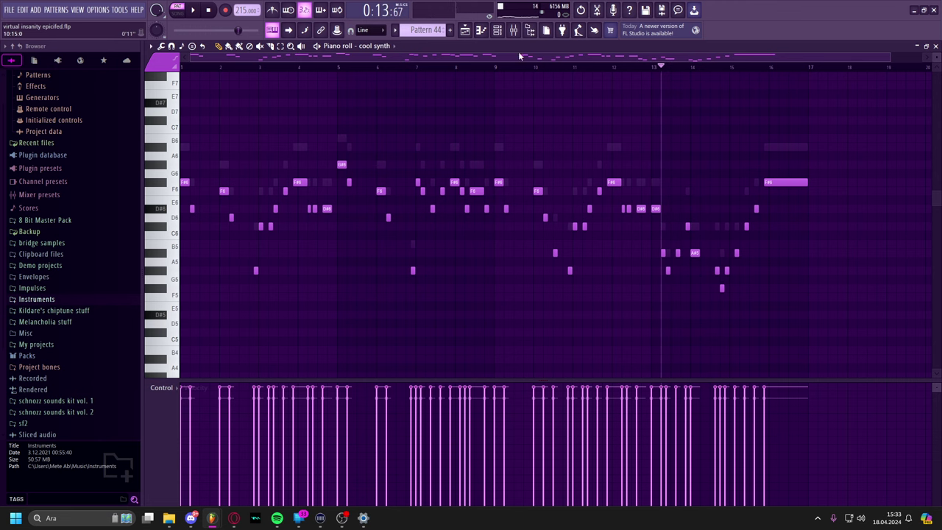
Examine the cool synth notes of Pattern 42 and check Pattern 41 in the piano roll.
key(F7)
click(447, 373)
key(F7)
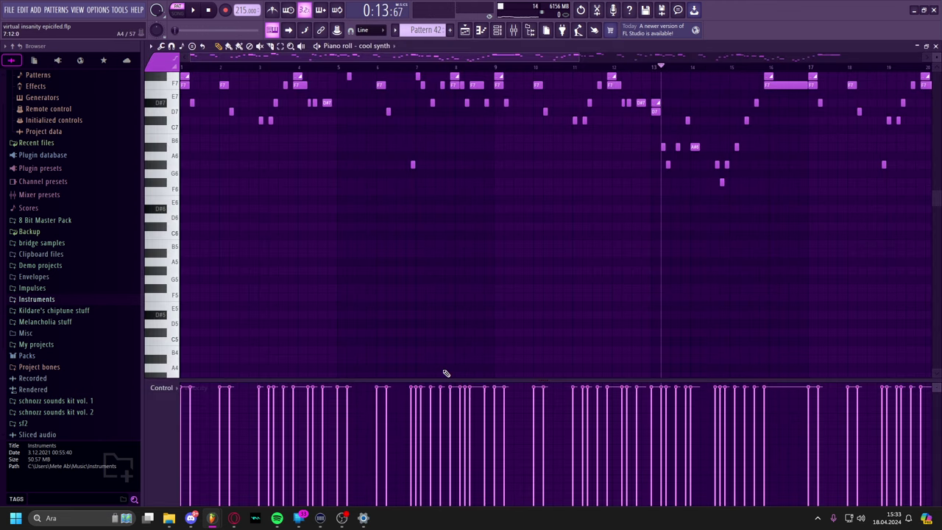
scroll(557, 292, up, 3)
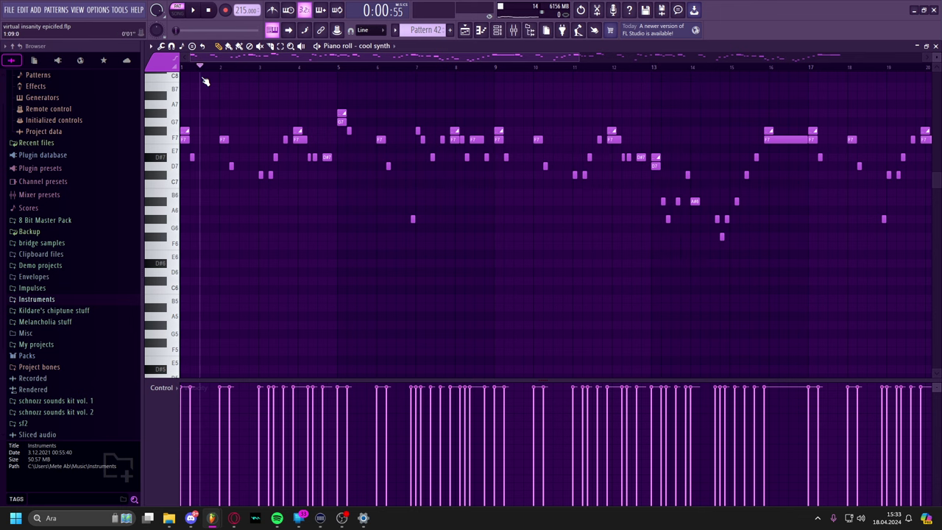
key(F7)
click(423, 359)
key(F7)
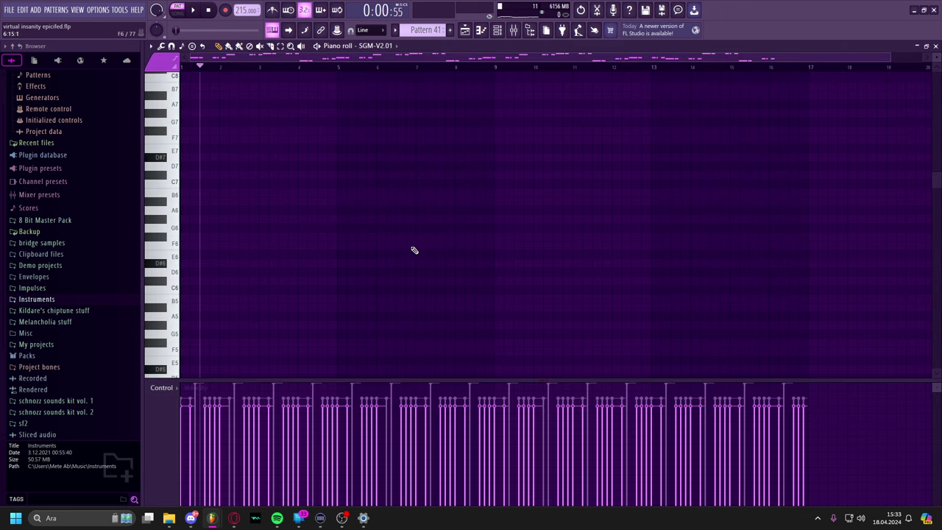
key(F7)
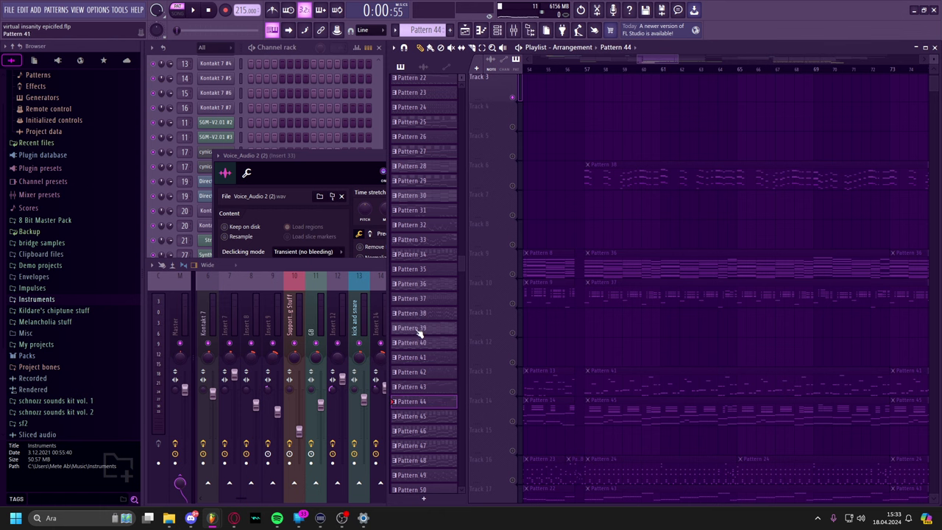
Check Patterns 33 and 38 from the playlist's pattern list.
scroll(419, 332, down, 3)
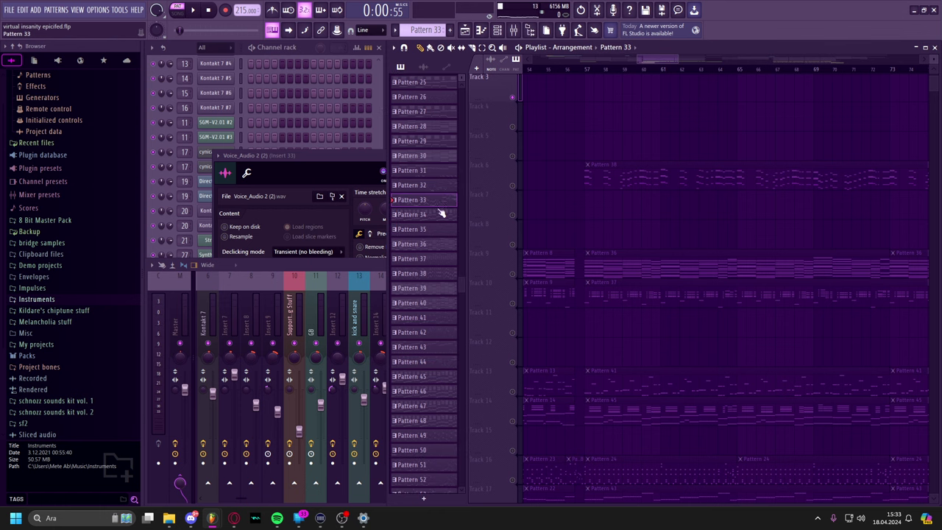
key(F7)
key(F7)
scroll(455, 268, down, 3)
click(446, 249)
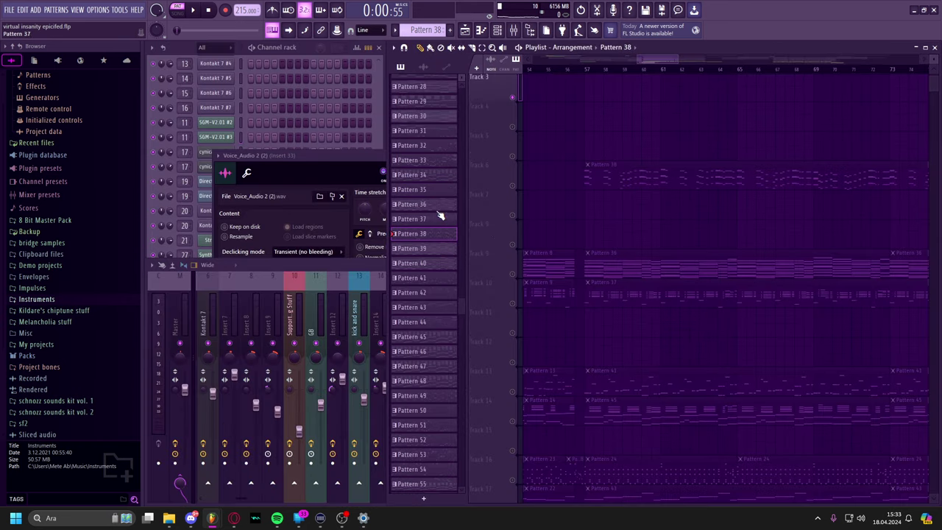
Open Pattern 51 in the piano roll, play it briefly and move the song playhead to bar 56.
click(443, 427)
key(F7)
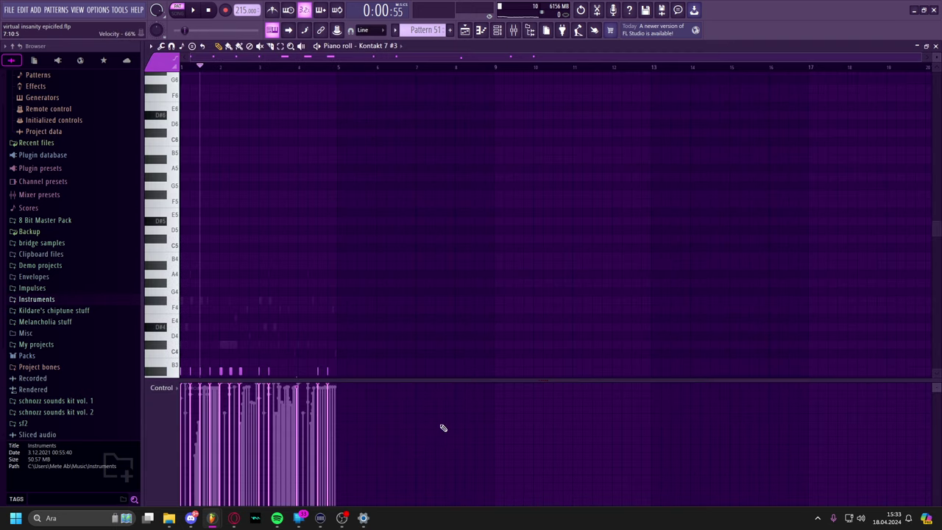
key(space)
key(F7)
key(space)
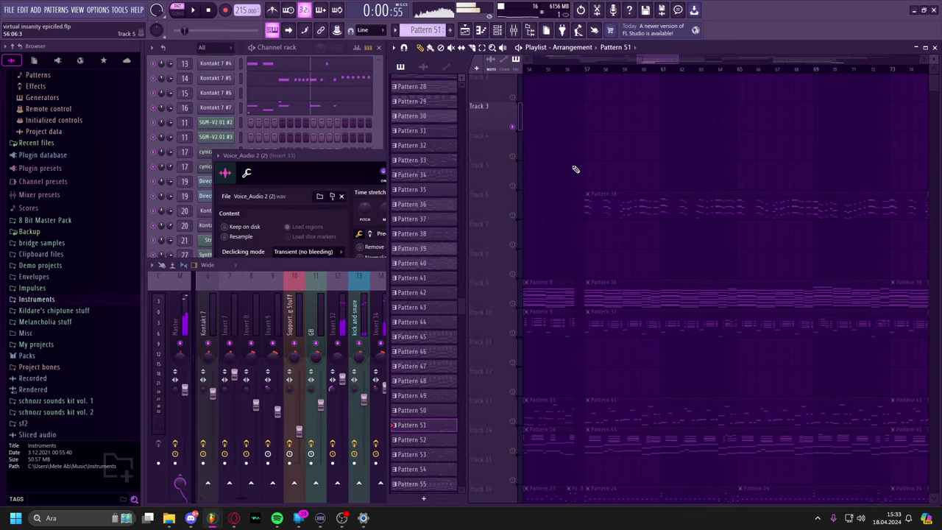
click(600, 71)
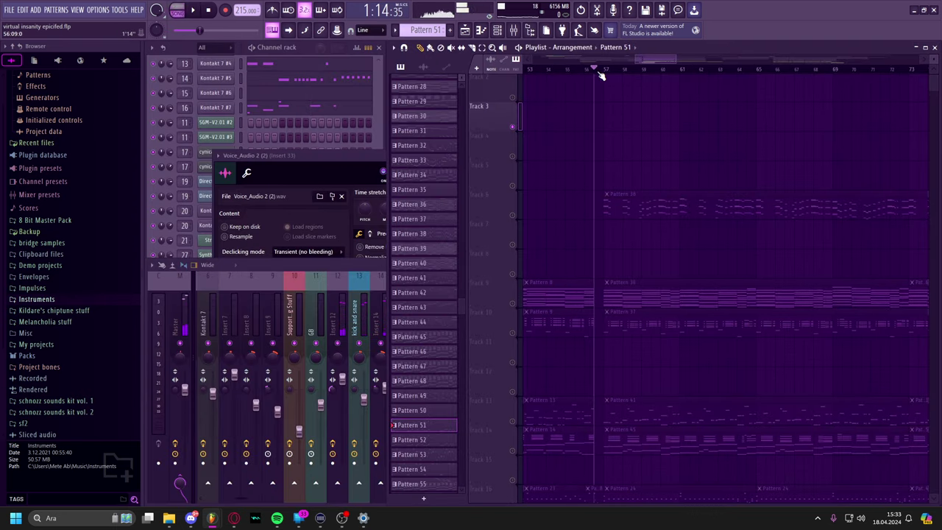
Solo Track 6 in the playlist and play Pattern 38 from bar 56.
click(513, 217)
drag(684, 335, 670, 149)
key(space)
drag(647, 219, 650, 359)
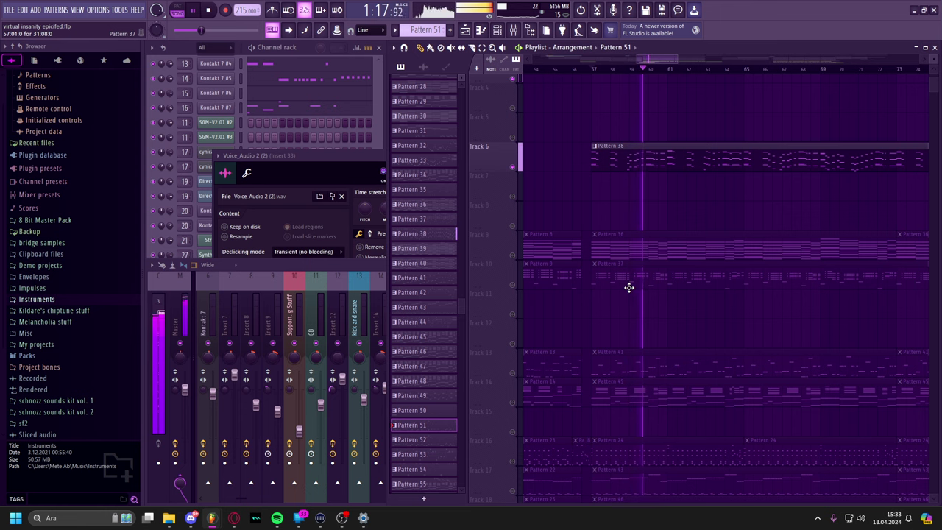
scroll(637, 294, down, 8)
Check the mixer inserts during playback and slightly raise the volumes of the Supporting Stuff inserts 29 and 30.
click(313, 295)
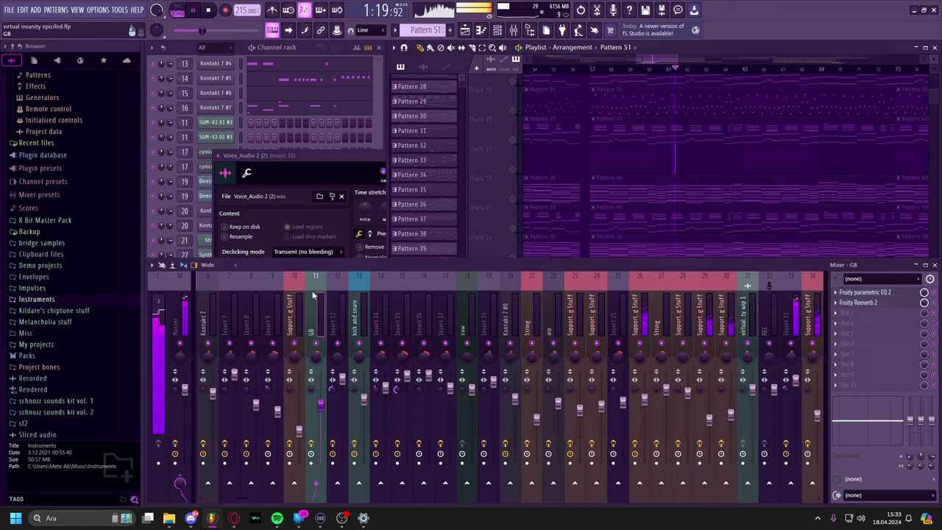
click(644, 399)
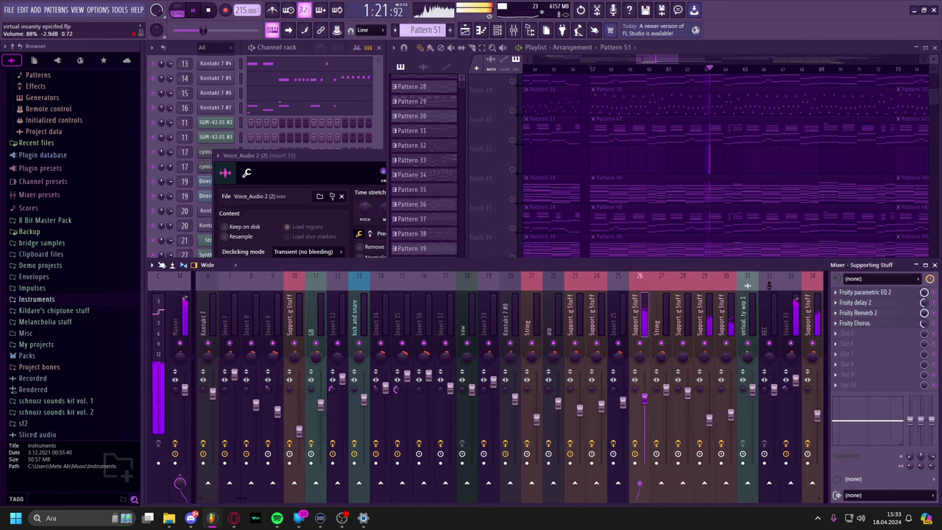
drag(710, 424, 732, 417)
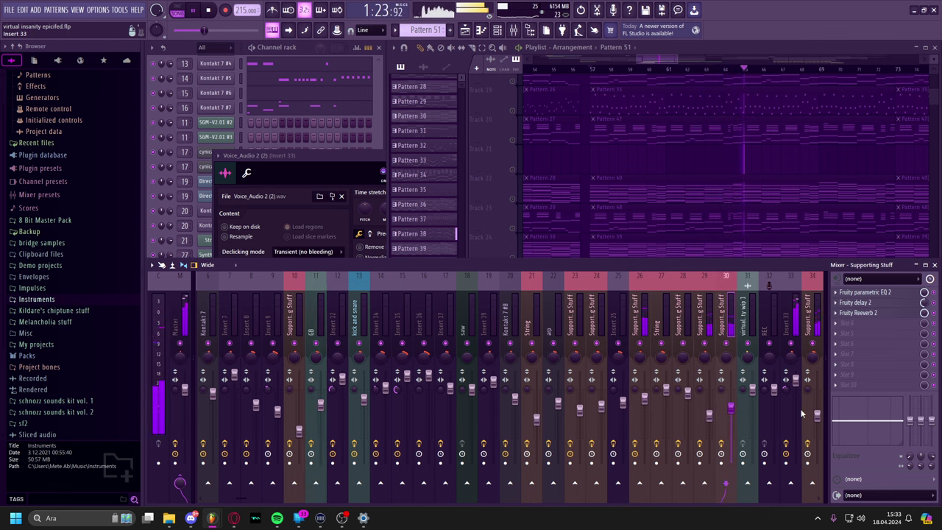
Listen to the soloed Pattern 38, stop playback and examine its cool synth notes in the piano roll.
drag(753, 177, 727, 158)
drag(688, 227, 685, 270)
scroll(669, 329, up, 4)
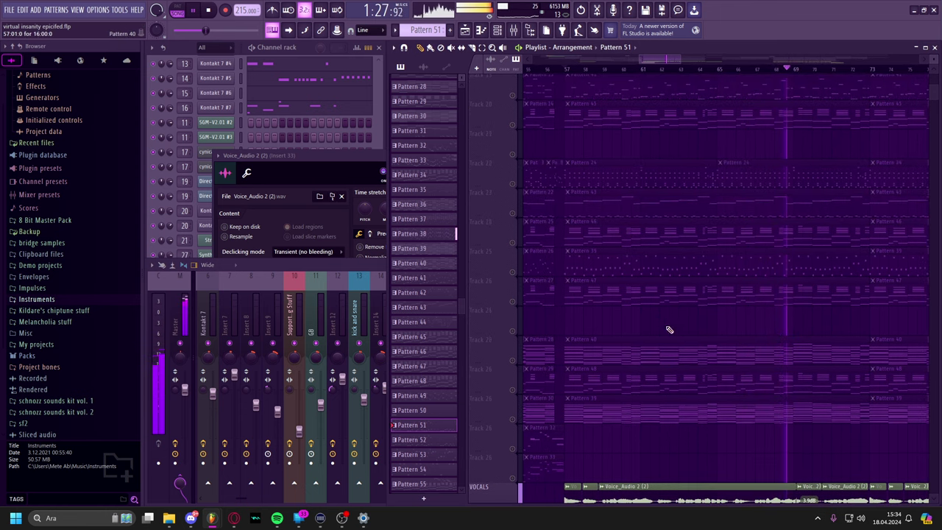
scroll(640, 287, up, 15)
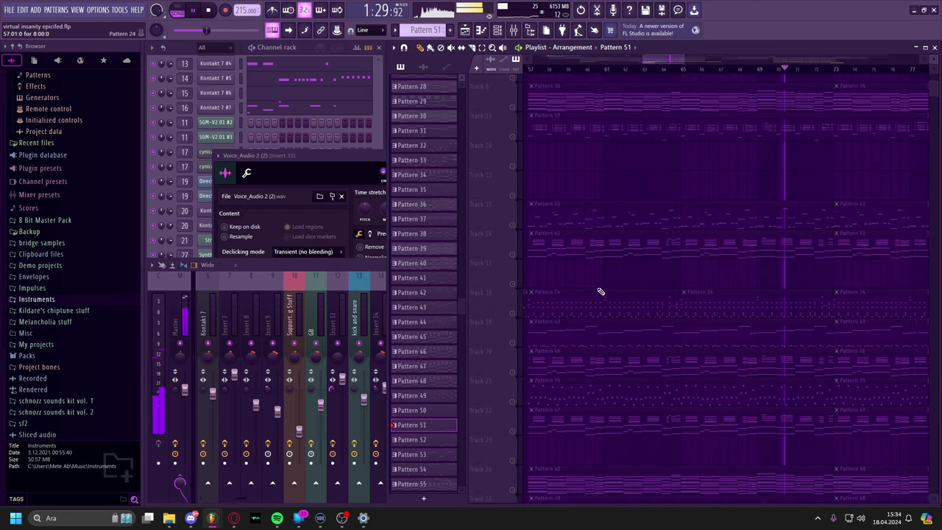
scroll(648, 280, up, 1)
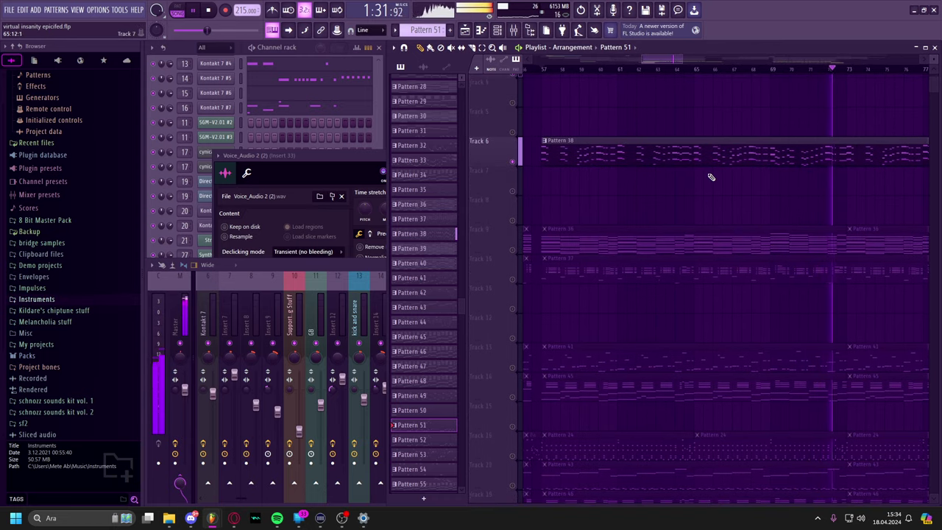
key(space)
double_click(710, 155)
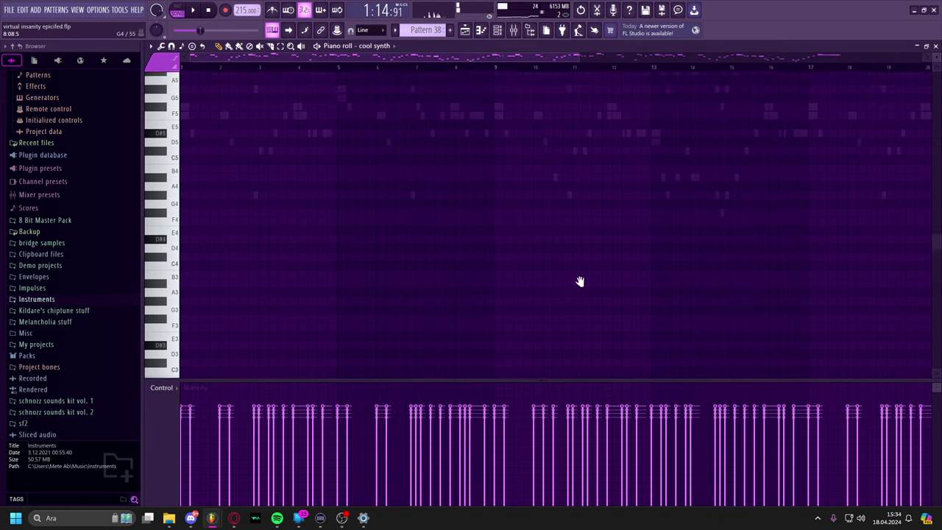
scroll(578, 279, up, 5)
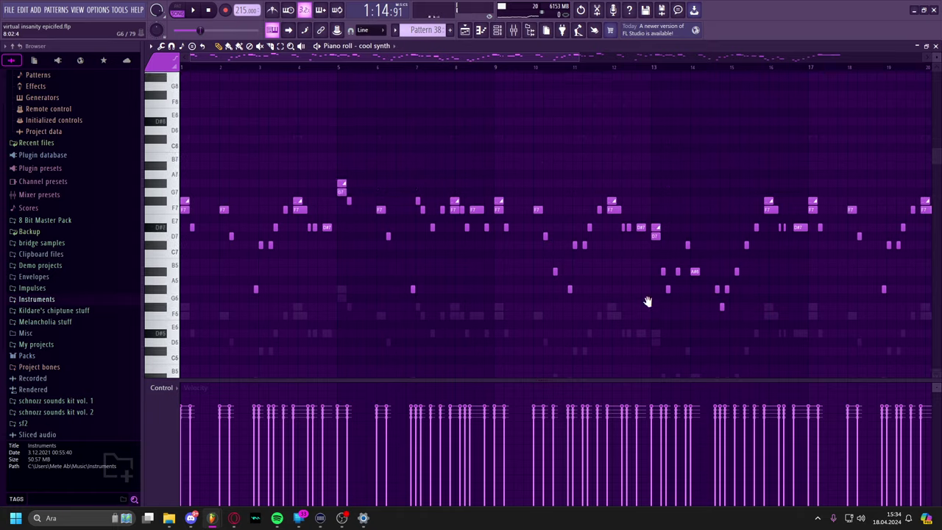
scroll(386, 48, down, 4)
Examine the Nasal Charge and Buzzy notes of Pattern 38 and check the Buzzy instrument.
click(386, 49)
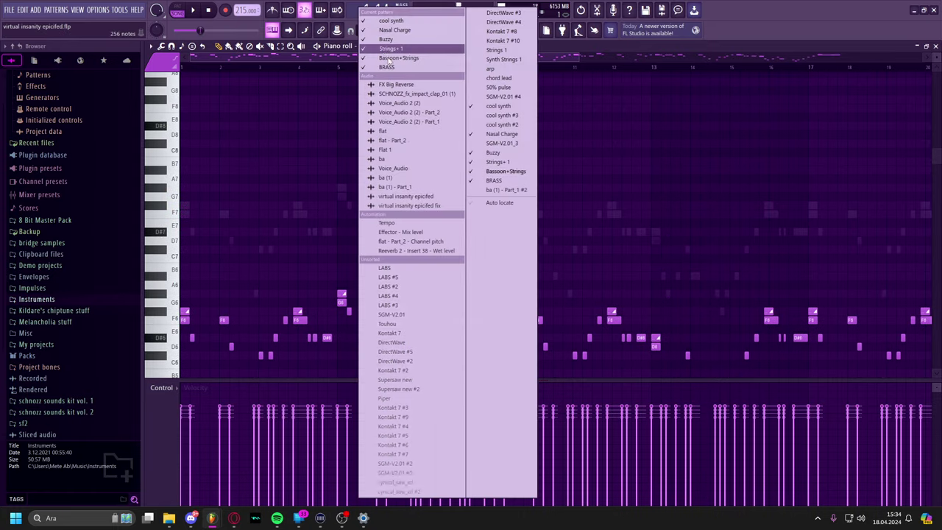
click(394, 29)
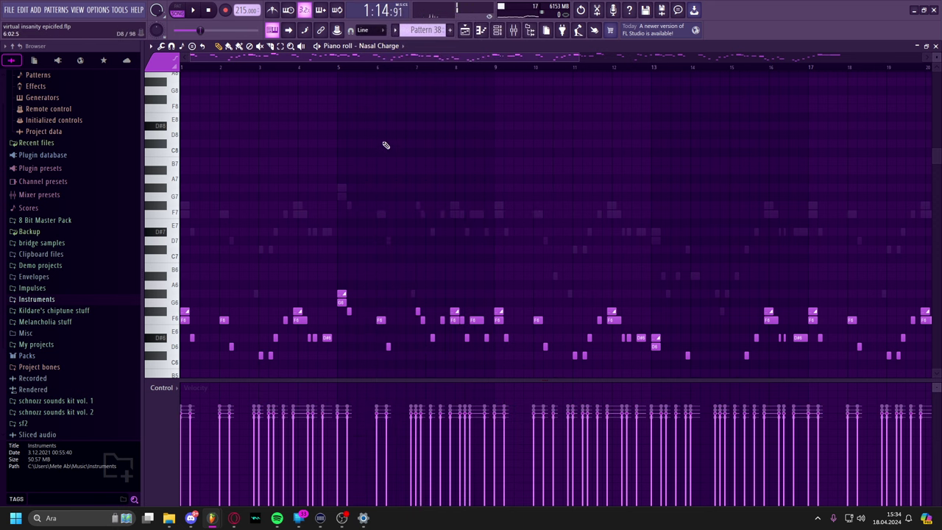
click(374, 47)
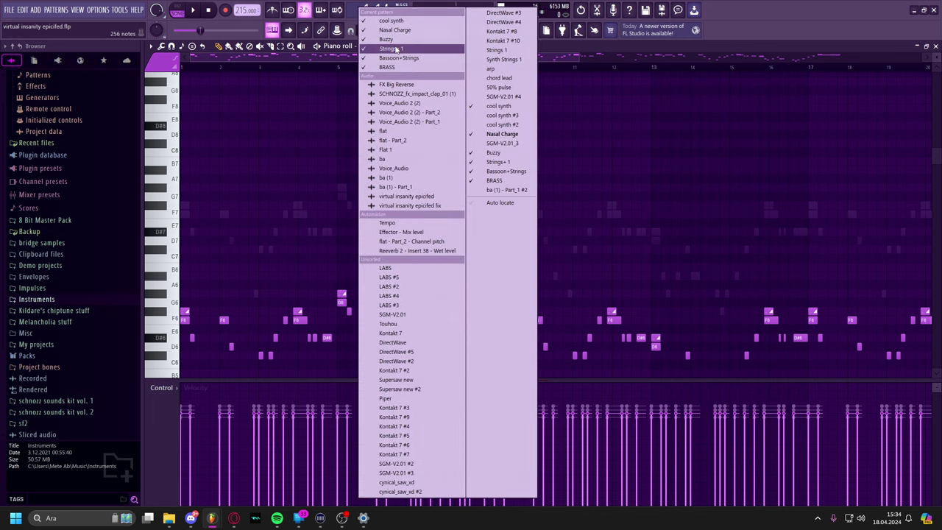
click(401, 50)
scroll(409, 174, down, 3)
click(497, 29)
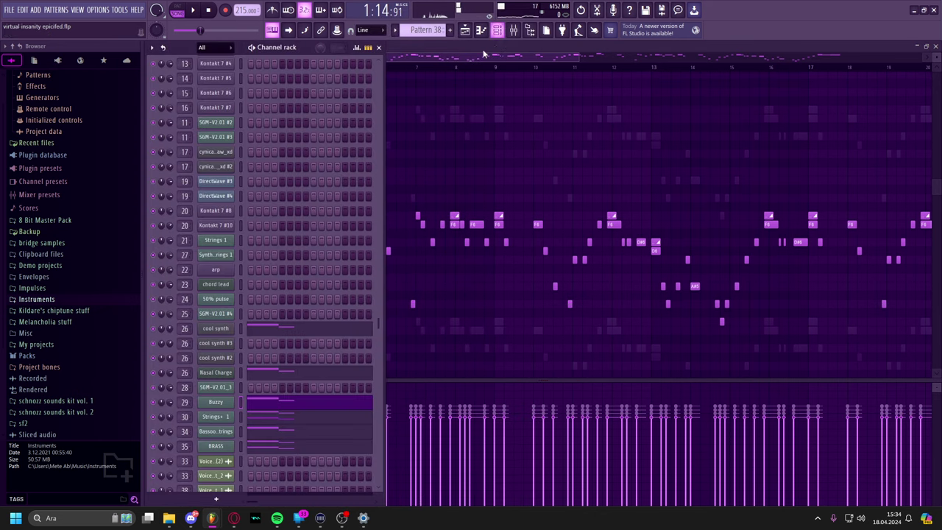
click(218, 402)
right_click(469, 163)
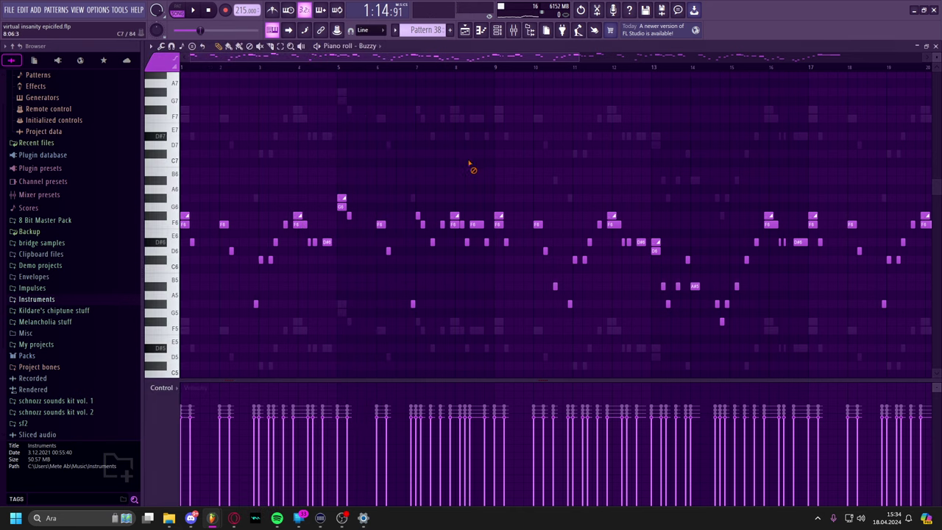
Examine the Strings+ 1 notes of Pattern 38 and check the SoundFont and channel settings of that instrument.
click(374, 47)
click(430, 52)
click(496, 29)
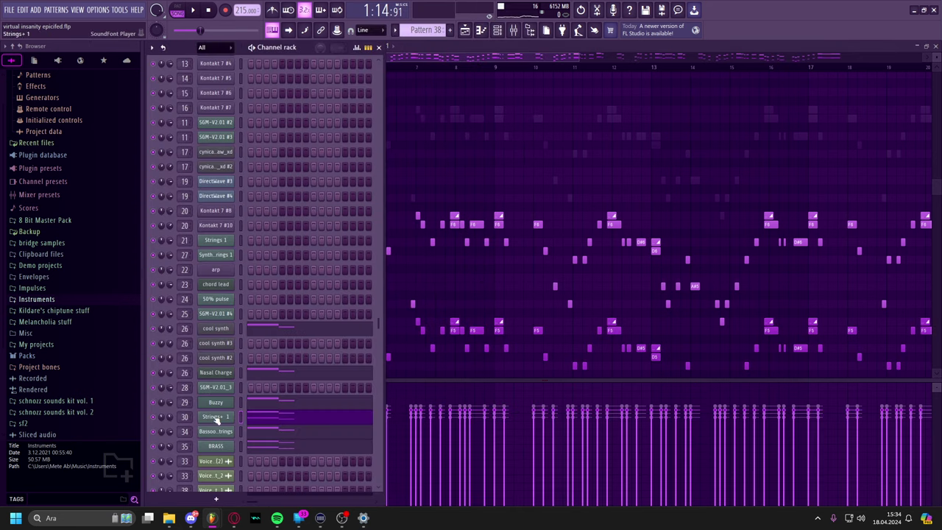
click(217, 418)
right_click(468, 92)
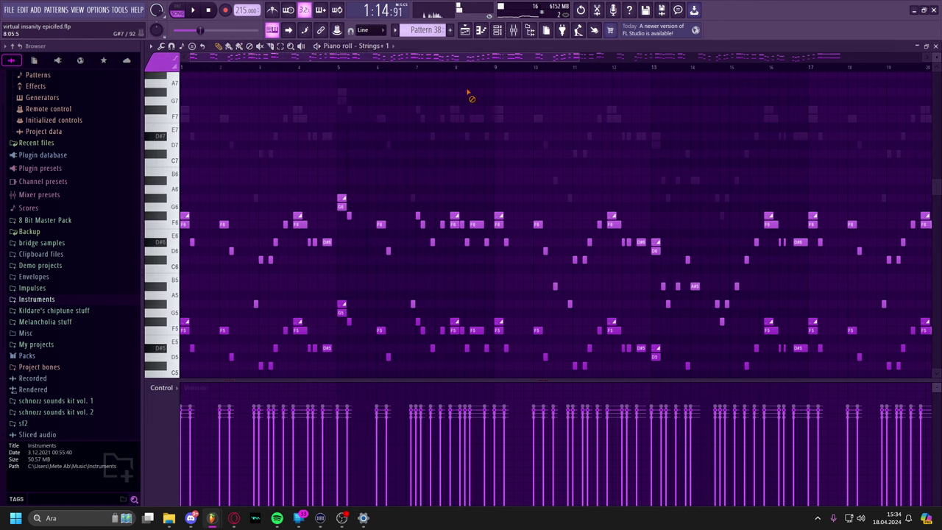
click(497, 30)
click(217, 417)
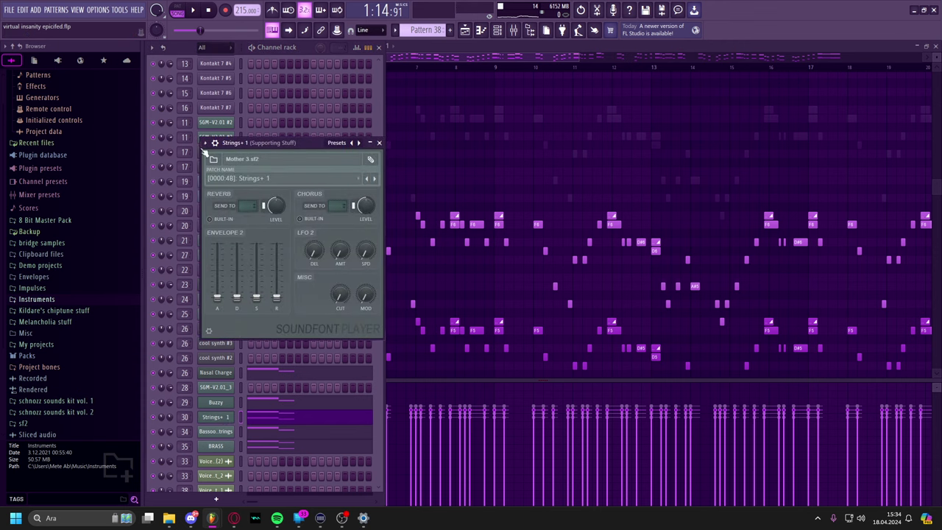
click(218, 143)
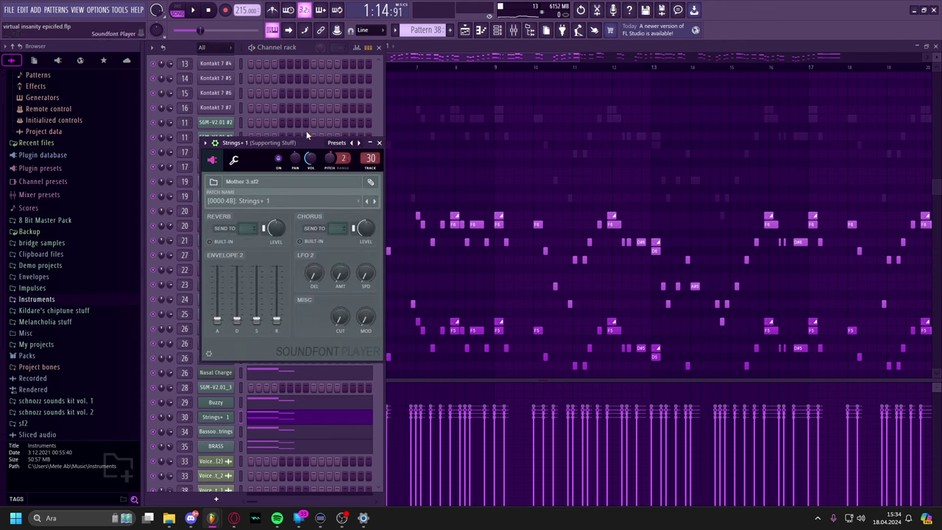
right_click(509, 148)
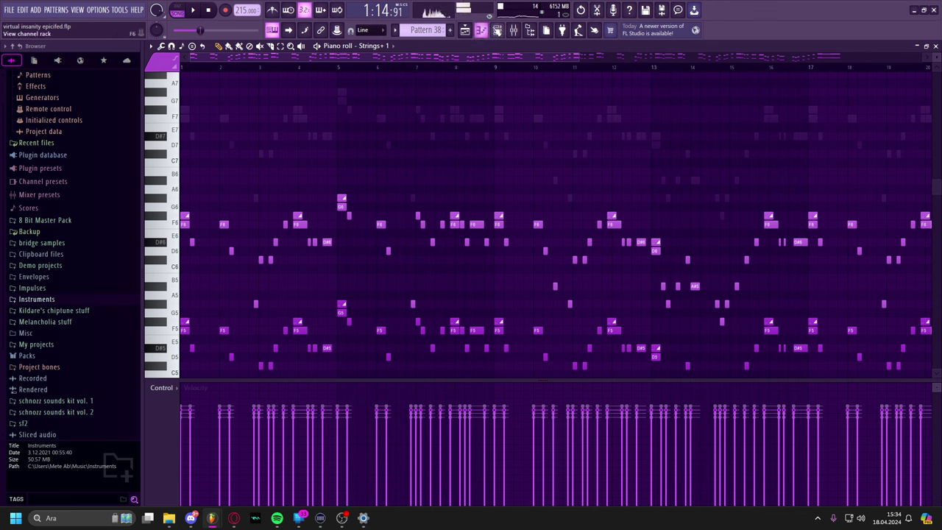
Check the Bassoon+Strings and BRASS SoundFont instruments from the channel rack and return to the piano roll.
click(497, 29)
click(217, 432)
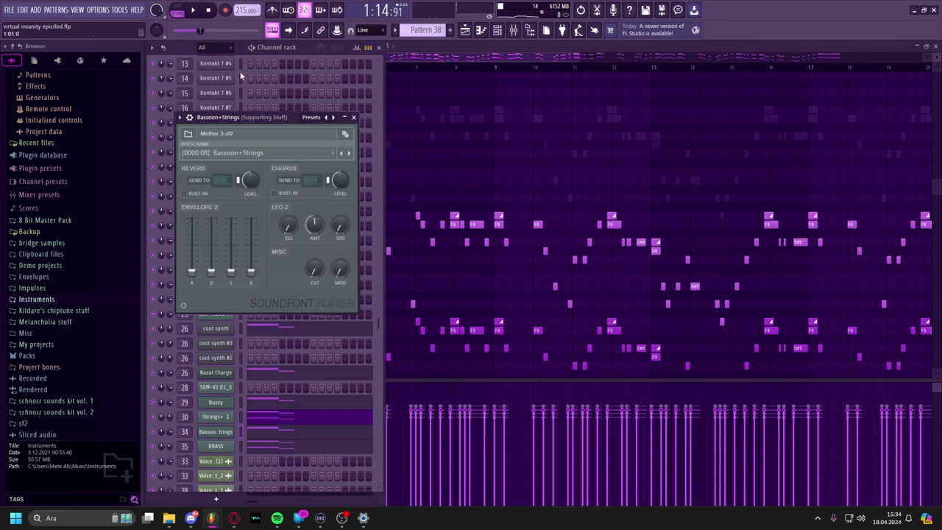
click(190, 118)
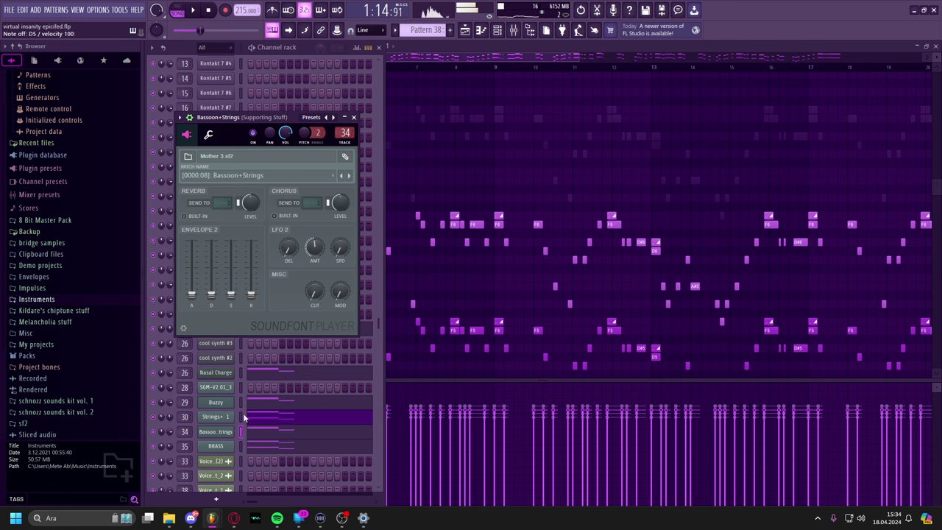
click(231, 446)
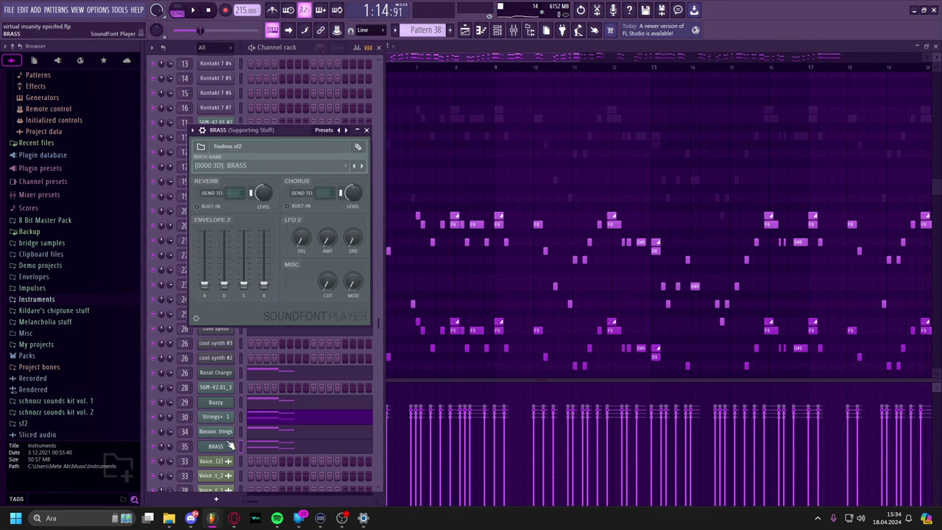
click(461, 175)
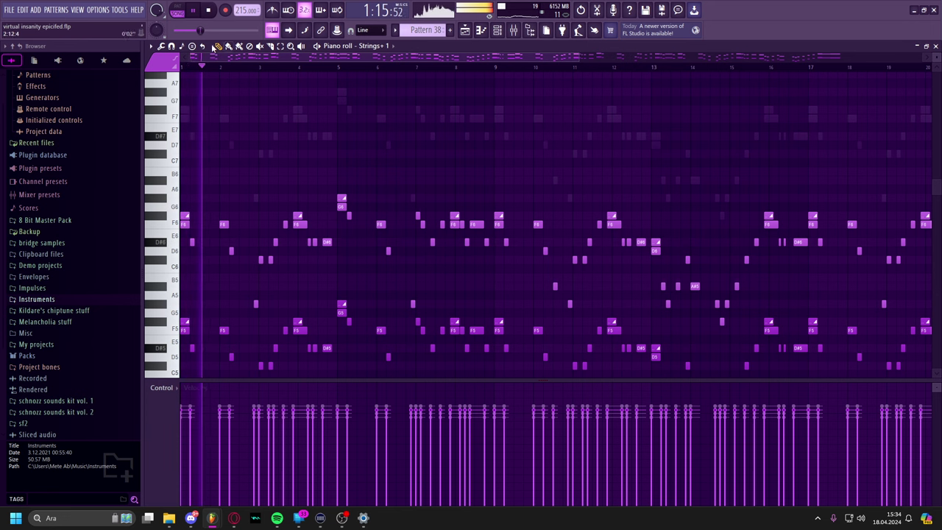
Play Pattern 38 on its own in pattern mode, stop it and close the piano roll.
click(181, 10)
key(space)
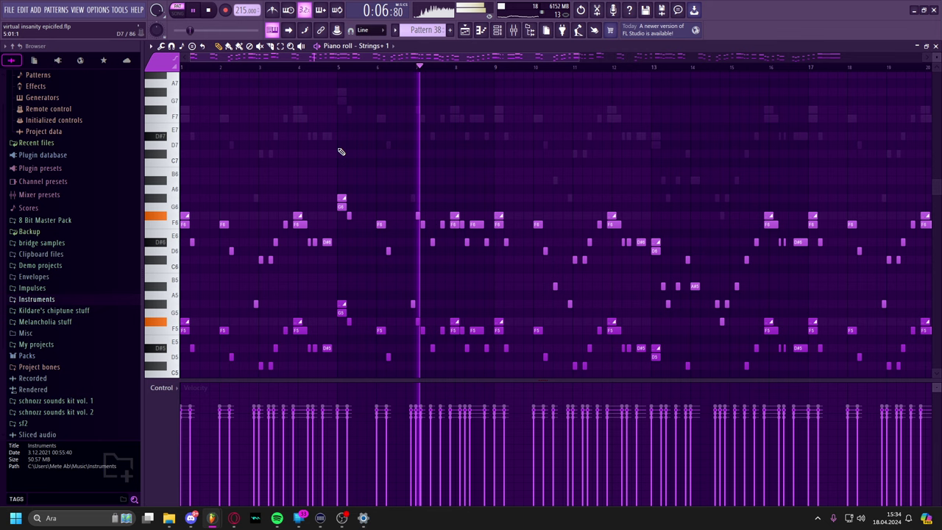
key(space)
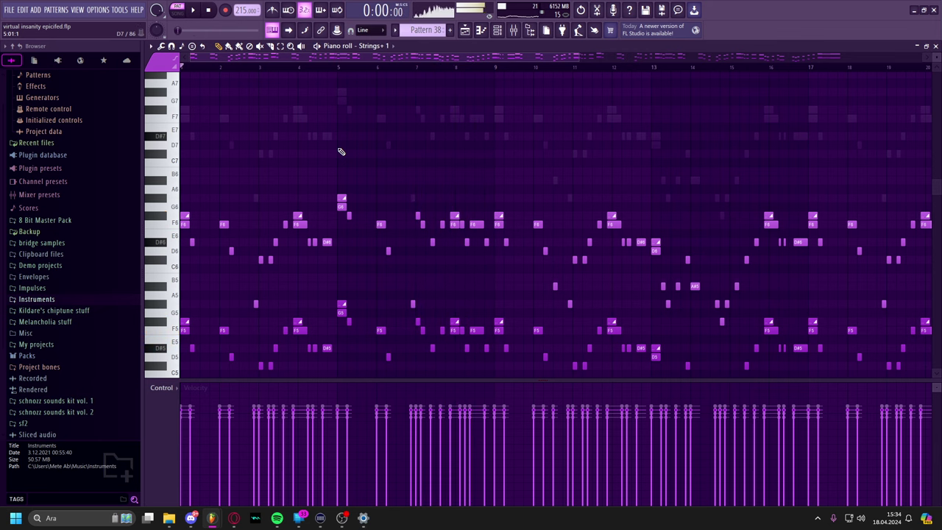
key(Escape)
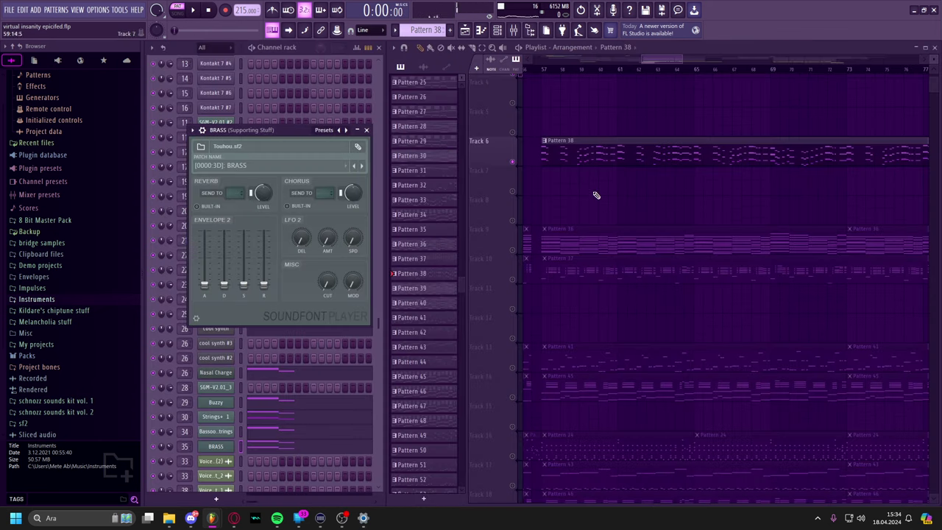
Open Pattern 37 in the piano roll and play it while examining its Kontakt 7 notes.
click(564, 259)
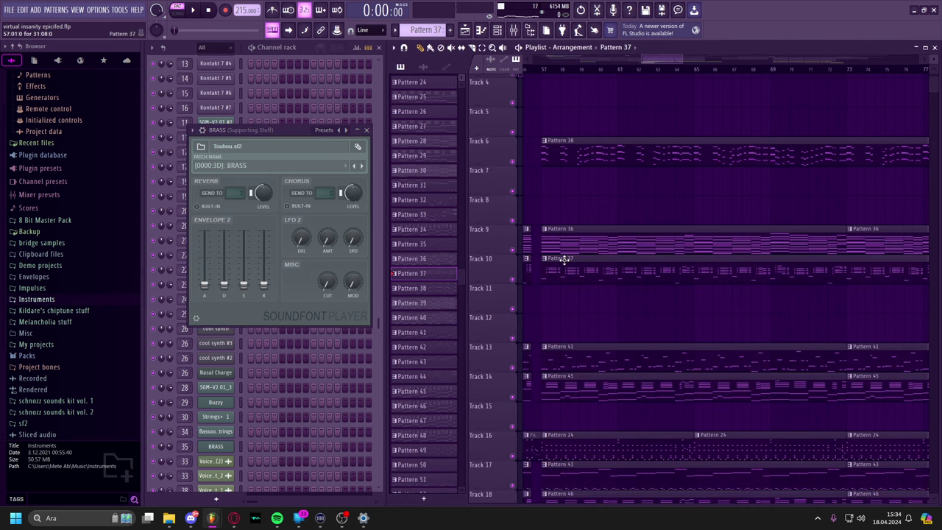
double_click(564, 259)
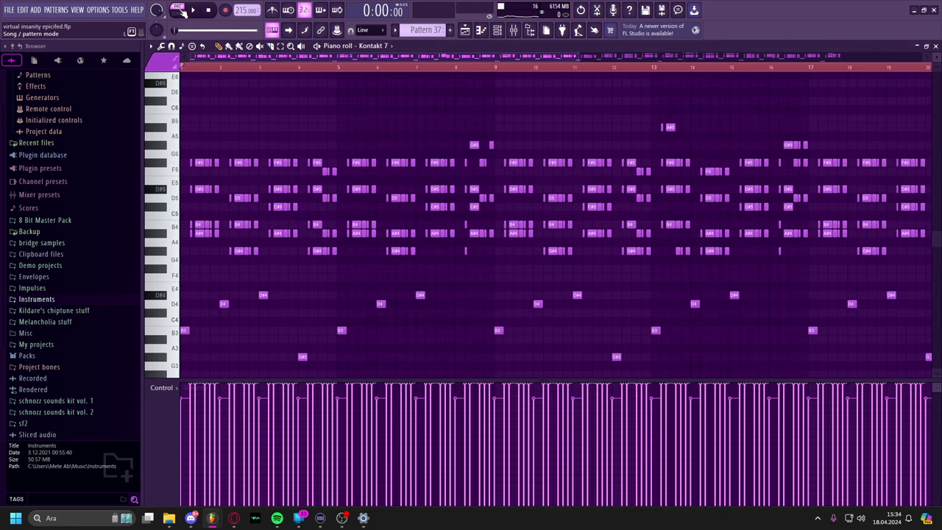
key(space)
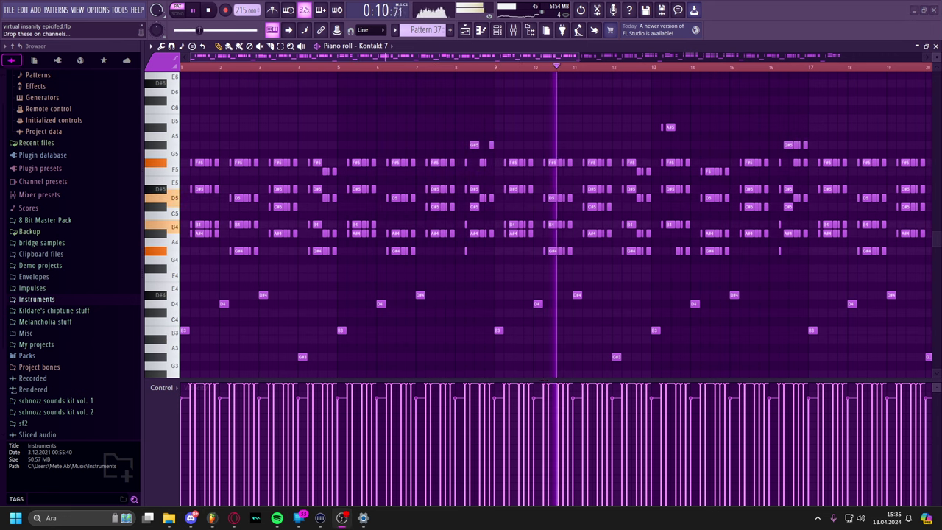
click(689, 94)
right_click(689, 96)
drag(692, 97, 417, 115)
drag(588, 115, 443, 122)
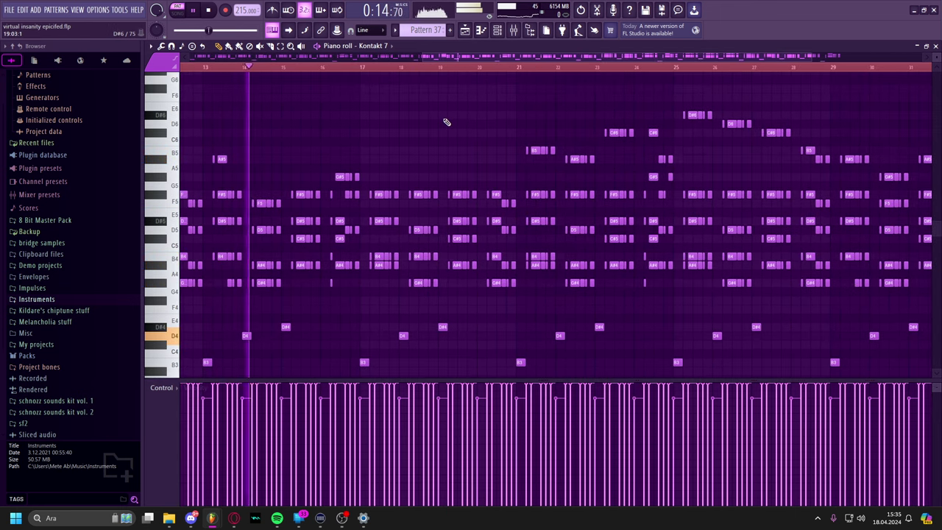
key(space)
Play Pattern 37's Kontakt 7 notes from bar 21 and return to the playlist at the section before bar 89.
drag(478, 151, 608, 144)
scroll(315, 140, right, 3)
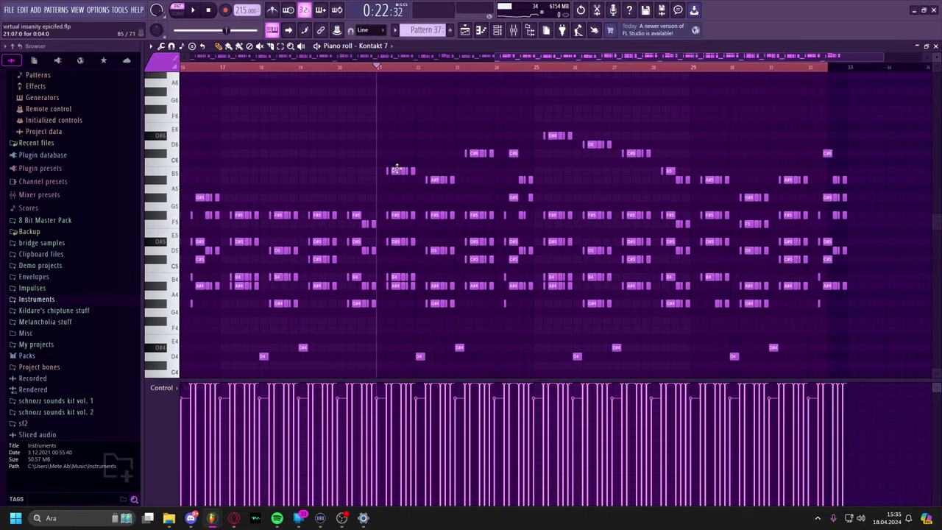
key(space)
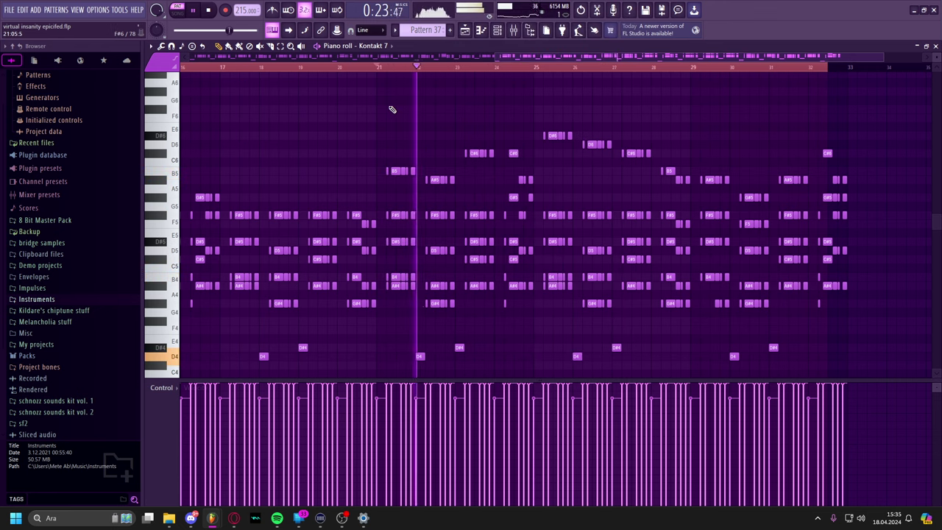
scroll(410, 136, right, 2)
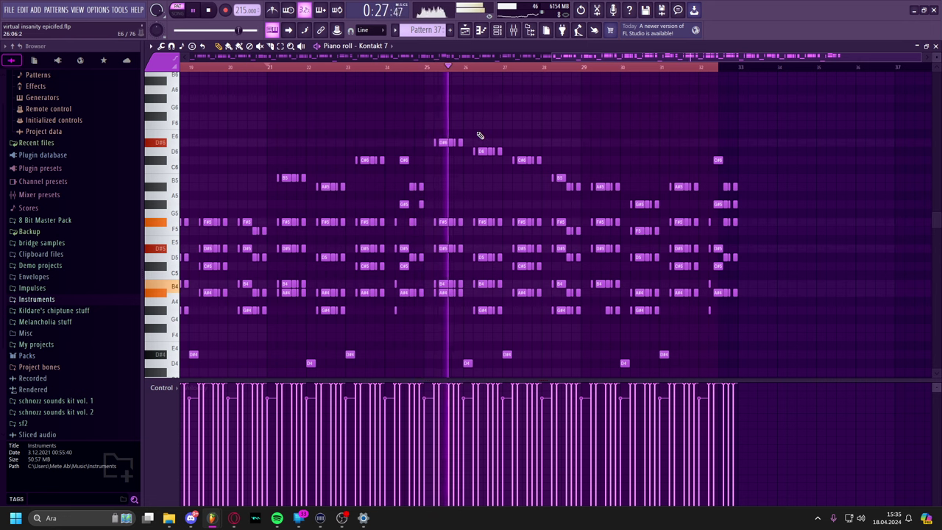
key(space)
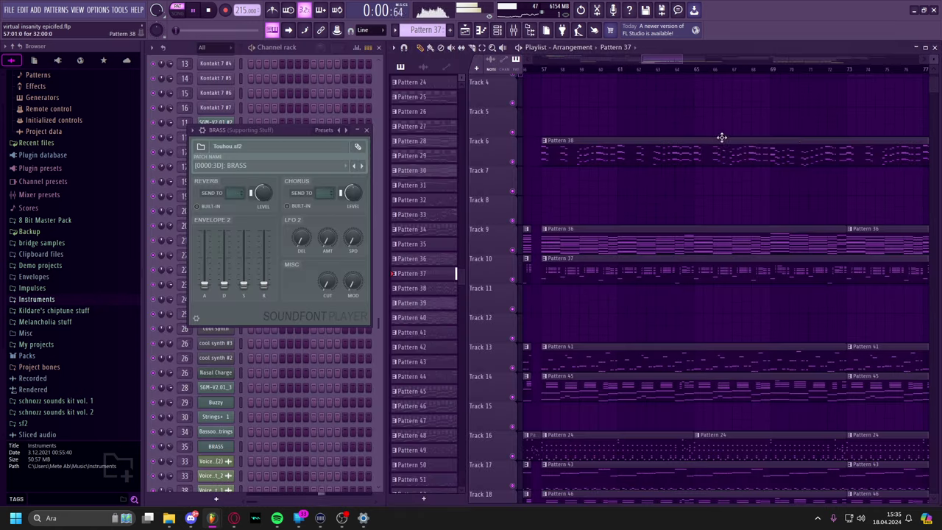
drag(605, 212, 588, 170)
drag(672, 286, 782, 210)
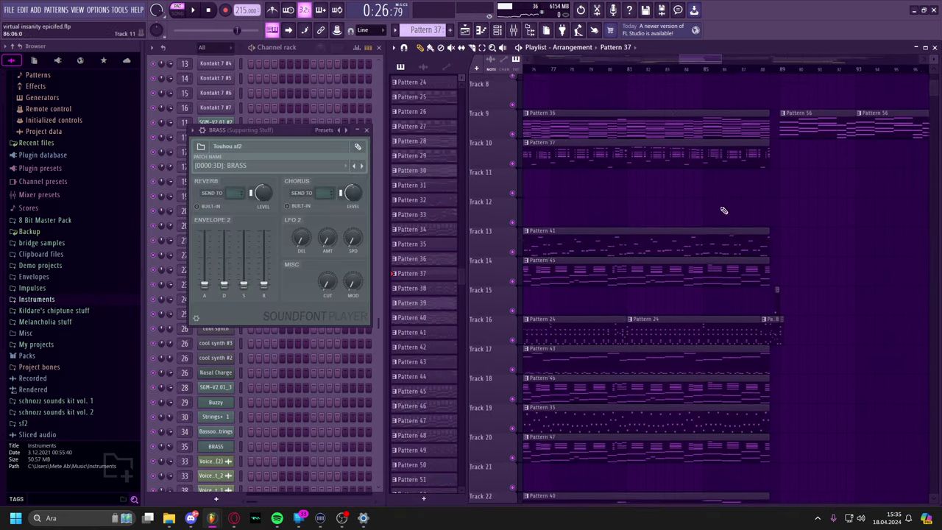
Switch the playlist to Arrangement_3 and play its full-length audio clip on Track 1.
drag(566, 261, 827, 164)
drag(660, 187, 929, 209)
scroll(599, 52, down, 1)
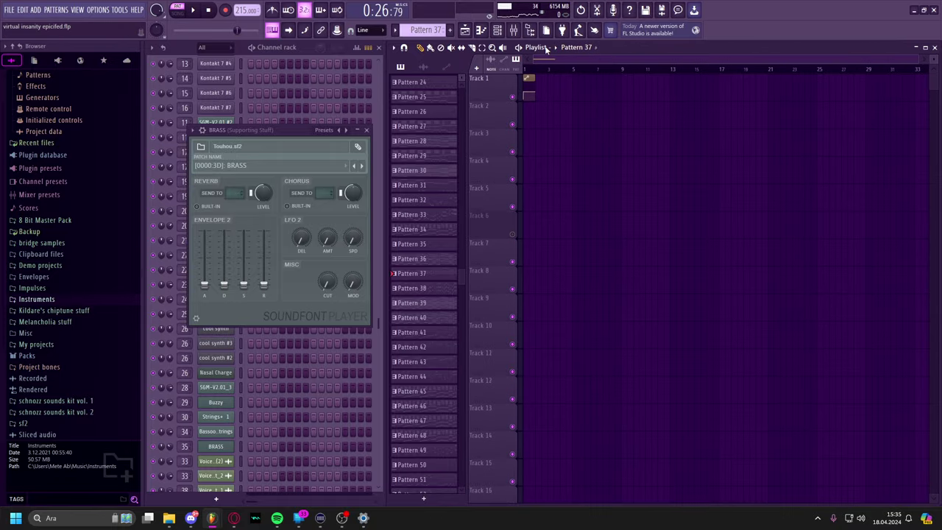
click(554, 47)
click(588, 96)
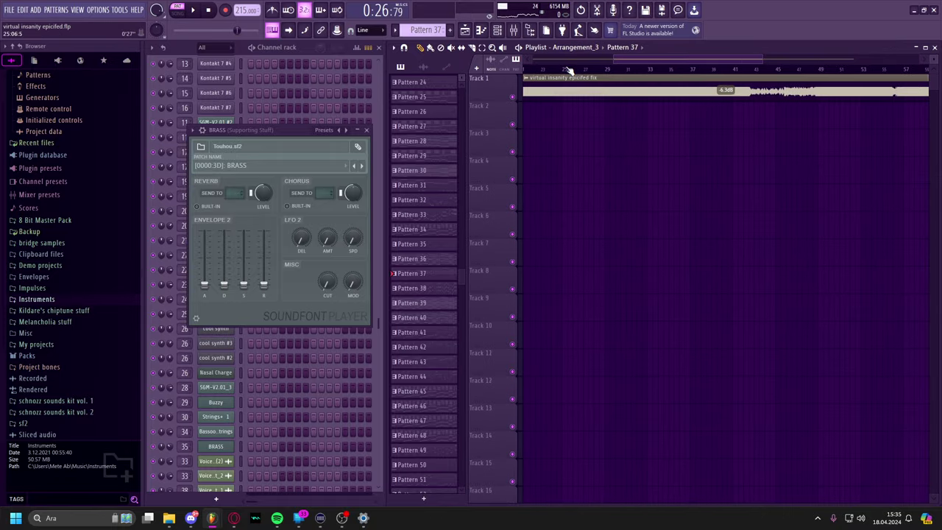
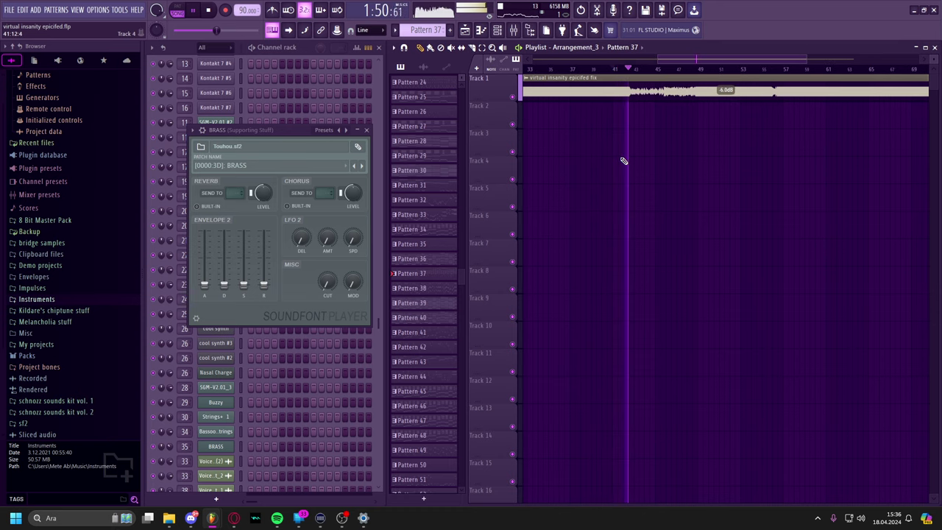
Return to the main arrangement and play the section starting at bar 89, stopping playback after a few bars.
click(576, 49)
click(577, 73)
drag(768, 193, 626, 216)
drag(872, 222, 588, 235)
drag(809, 205, 613, 294)
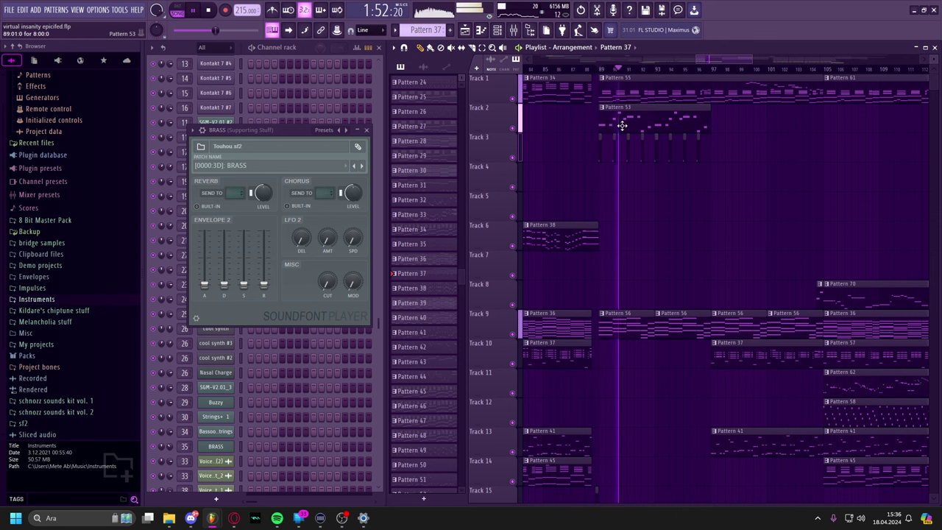
drag(622, 126, 689, 152)
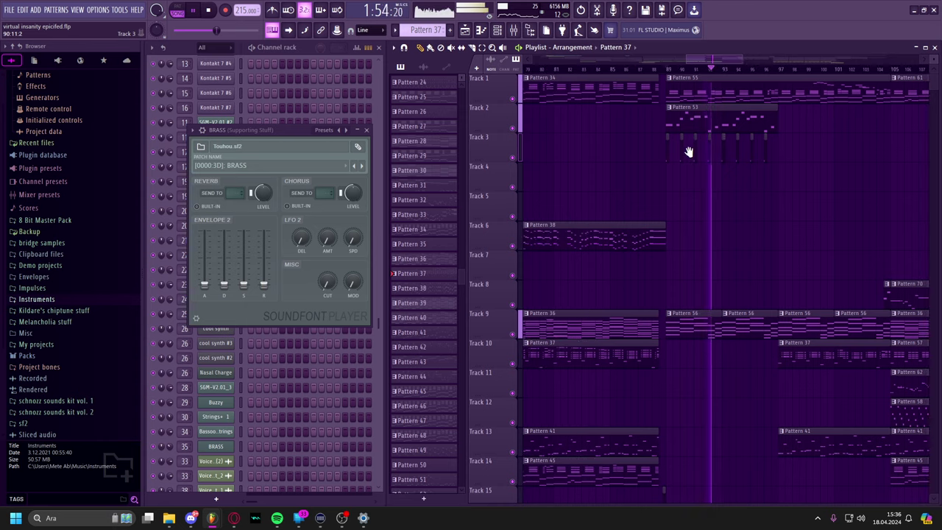
key(space)
Open Pattern 34 in the piano roll, look over its LABS notes and close it.
drag(564, 114, 642, 108)
double_click(633, 96)
drag(354, 187, 584, 188)
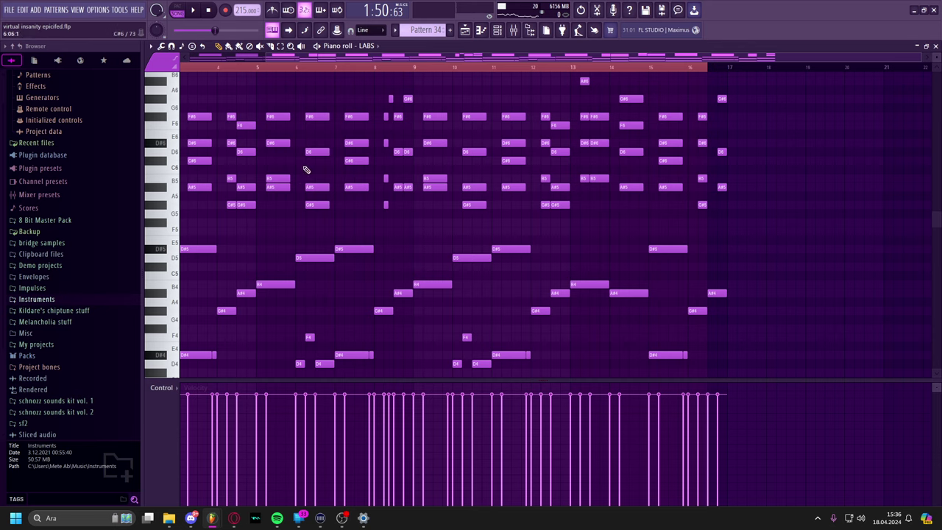
key(Escape)
Go to the section at bar 89 and open Pattern 56 on Track 9.
drag(640, 140, 728, 152)
drag(838, 168, 602, 181)
double_click(640, 318)
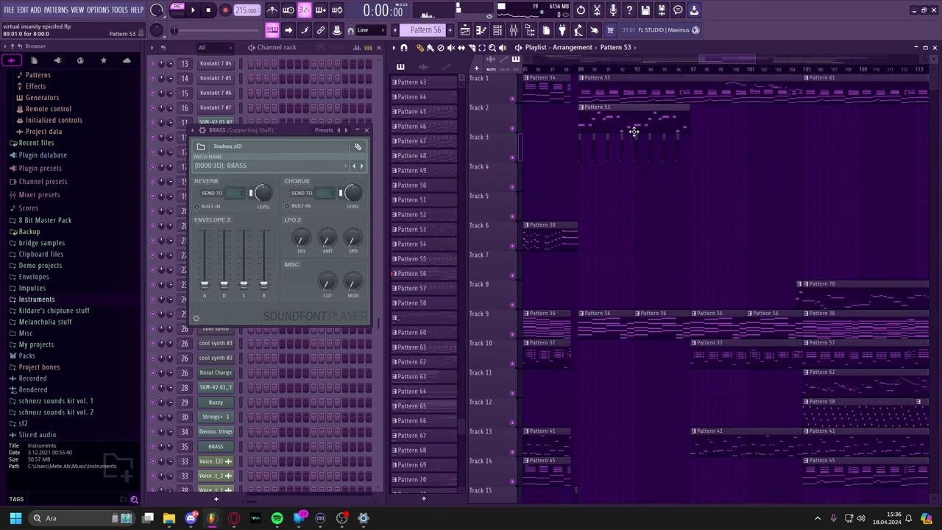
Play Pattern 53 on its own in the piano roll, examine its SGM-V2.01 notes up close and close it.
double_click(631, 128)
drag(603, 131, 514, 84)
key(space)
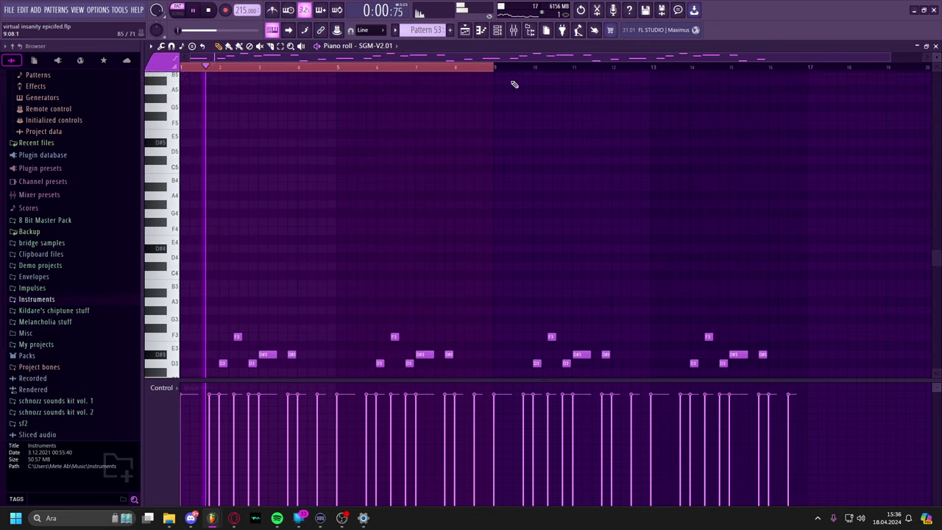
scroll(479, 139, down, 3)
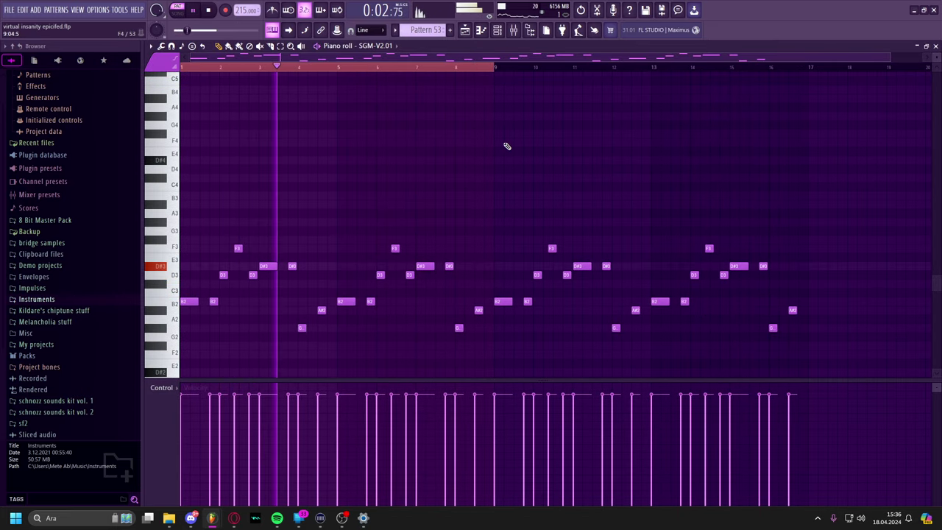
ctrl+scroll(275, 242, up, 2)
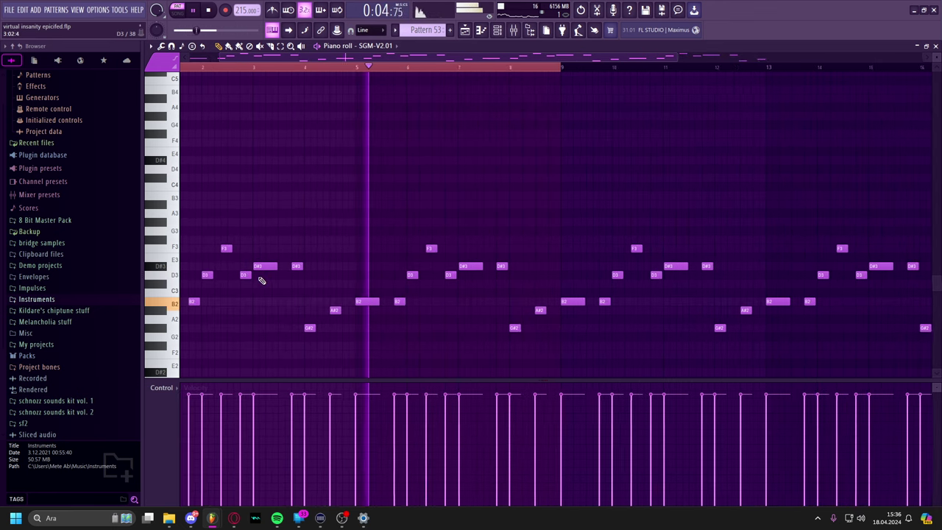
ctrl+scroll(260, 279, up, 3)
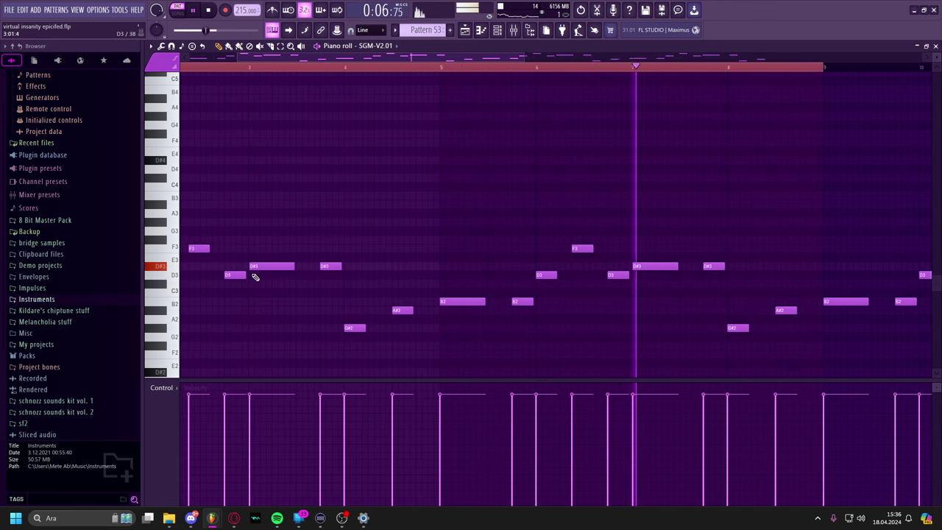
ctrl+scroll(254, 277, up, 3)
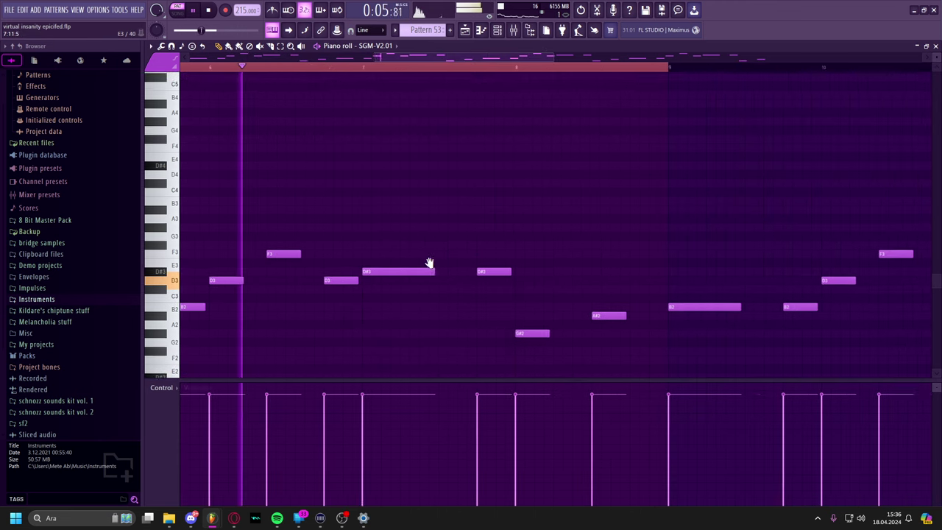
ctrl+scroll(429, 262, down, 1)
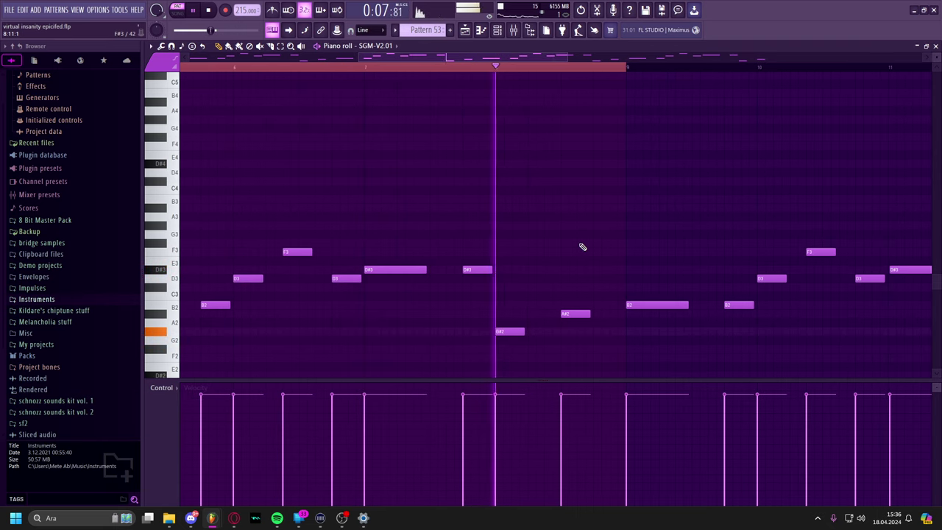
key(F7)
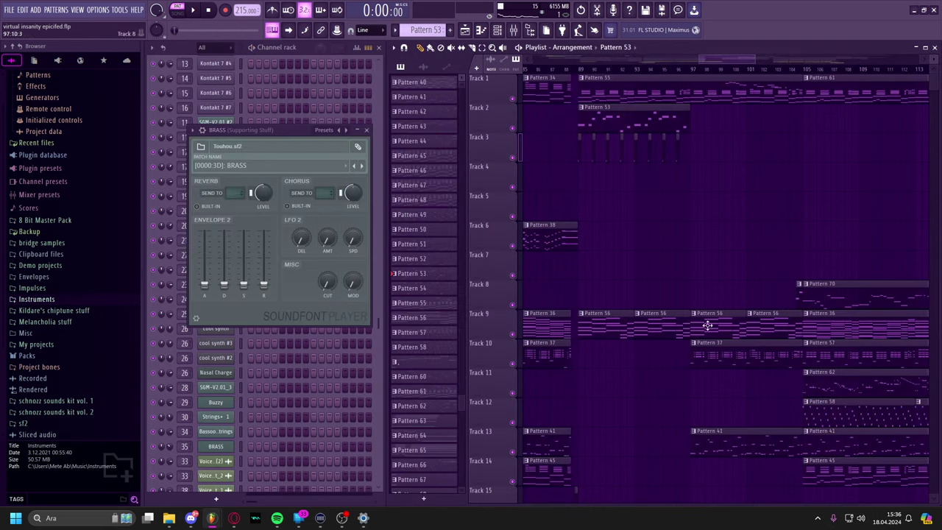
Open Pattern 54 from Track 3 in the piano roll, inspect its LABS #2 notes and return to the playlist.
drag(704, 347, 638, 300)
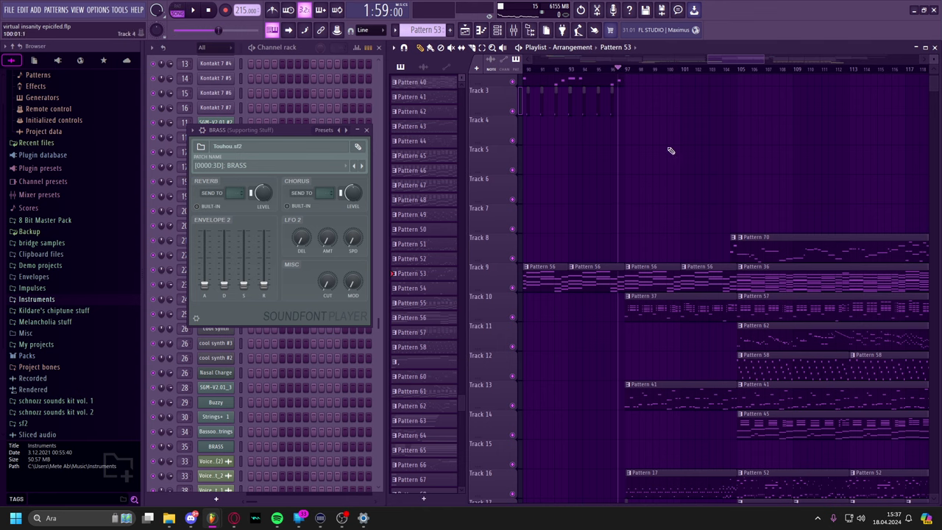
drag(671, 150, 739, 196)
double_click(582, 152)
drag(364, 242, 618, 137)
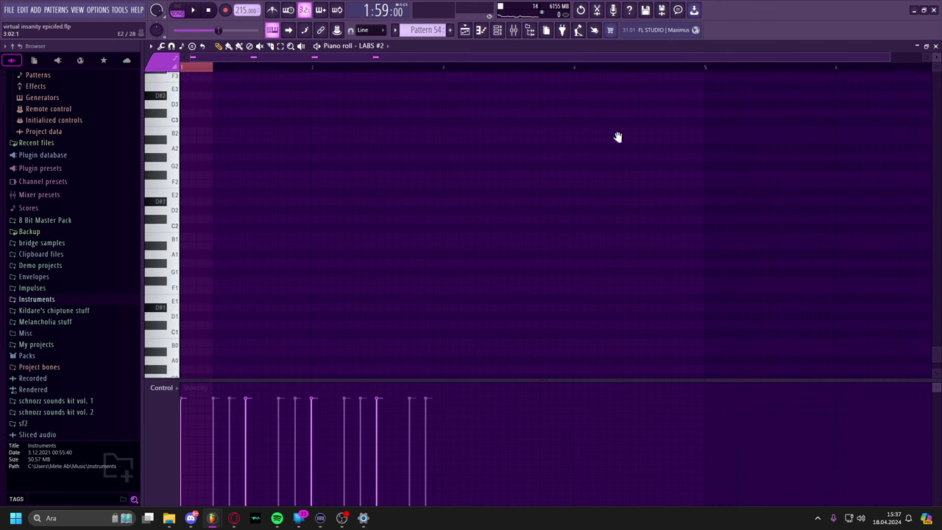
scroll(346, 221, up, 10)
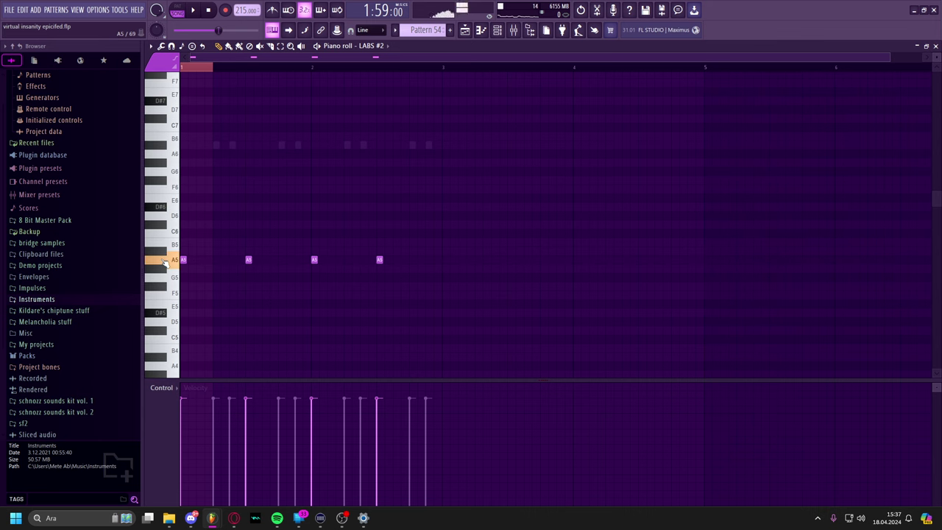
key(Escape)
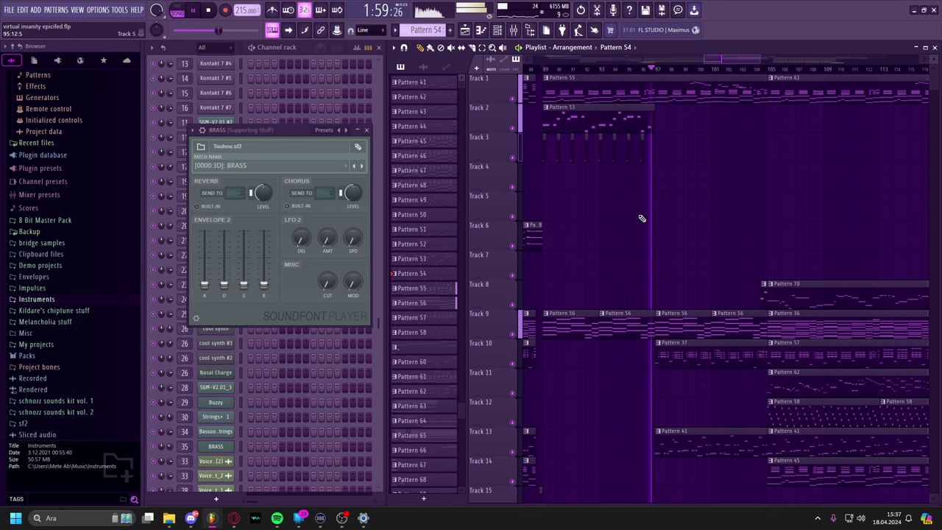
Play the song from bar 97 and check Pattern 76 on Track 18 in the piano roll.
key(space)
scroll(642, 219, down, 5)
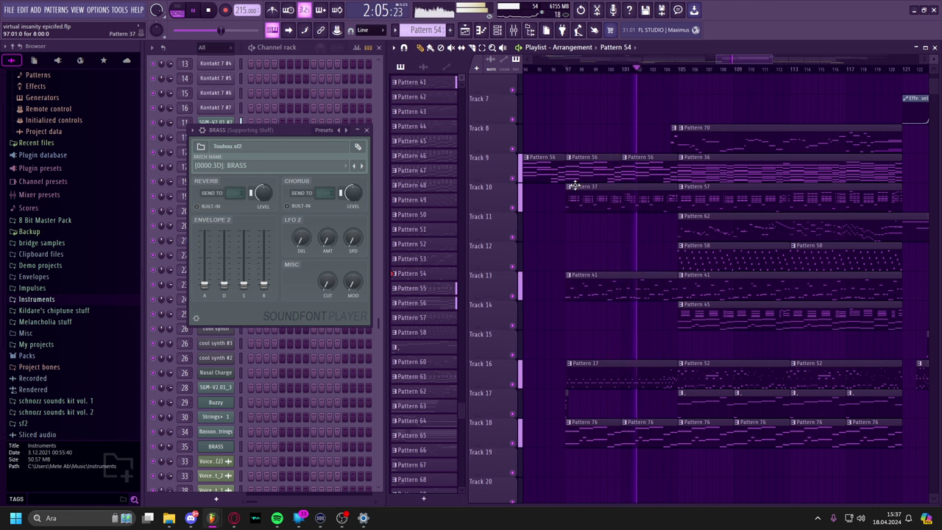
double_click(662, 427)
key(Escape)
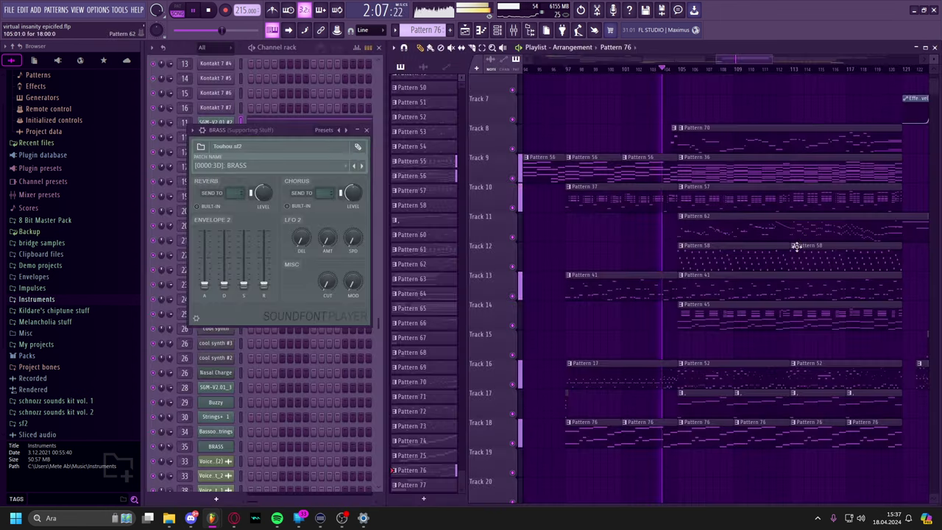
drag(731, 230, 704, 277)
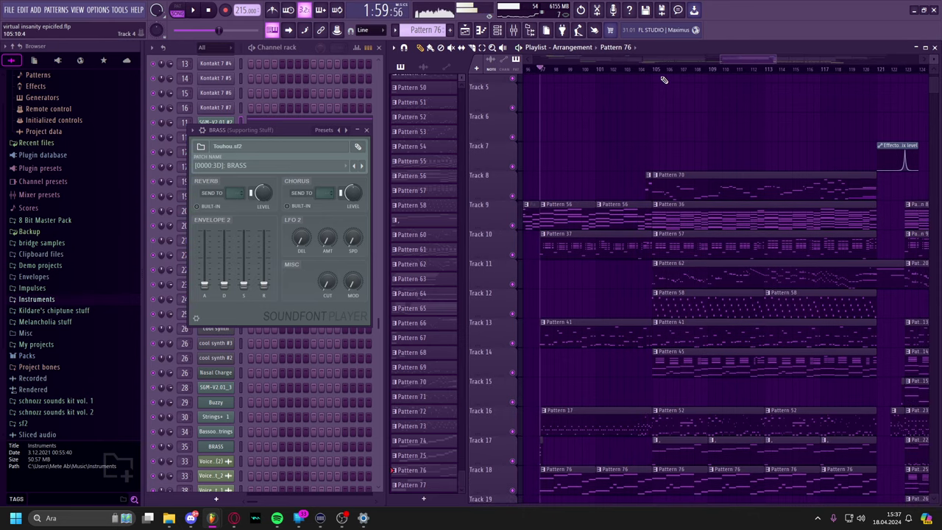
Play Pattern 45 on its own while examining its Piper notes, stop playback and close the piano roll.
double_click(668, 355)
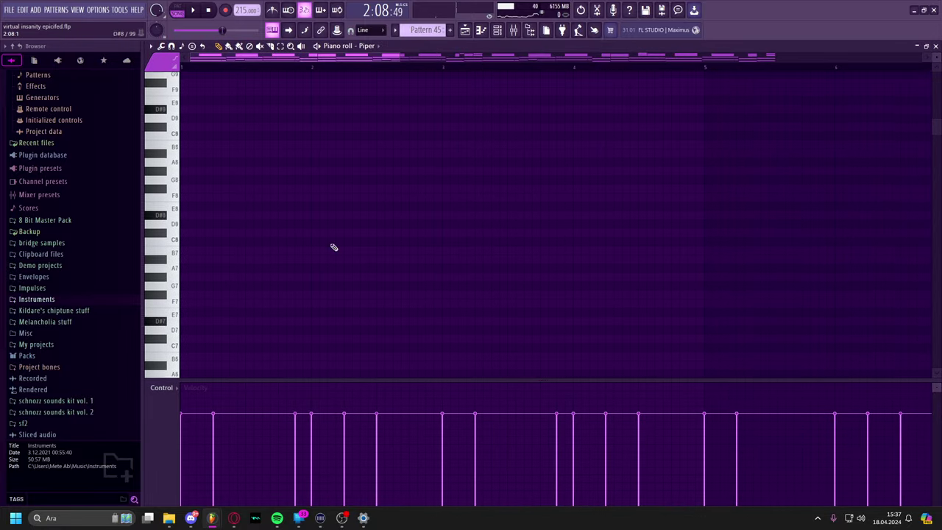
key(space)
scroll(393, 130, down, 2)
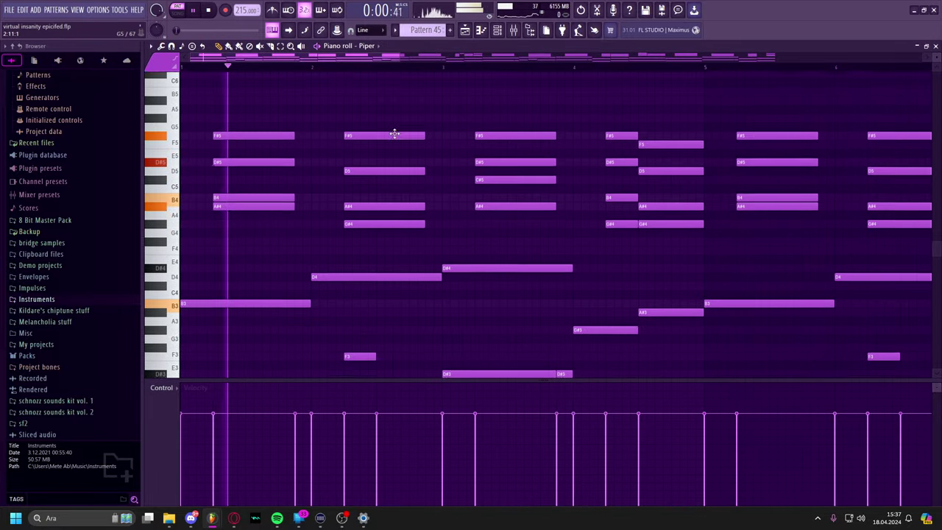
scroll(399, 144, down, 2)
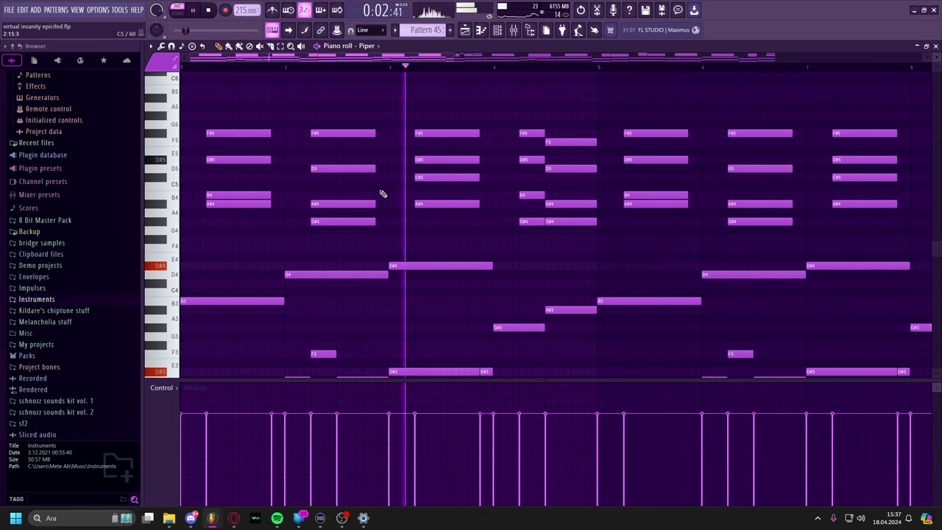
scroll(377, 195, down, 2)
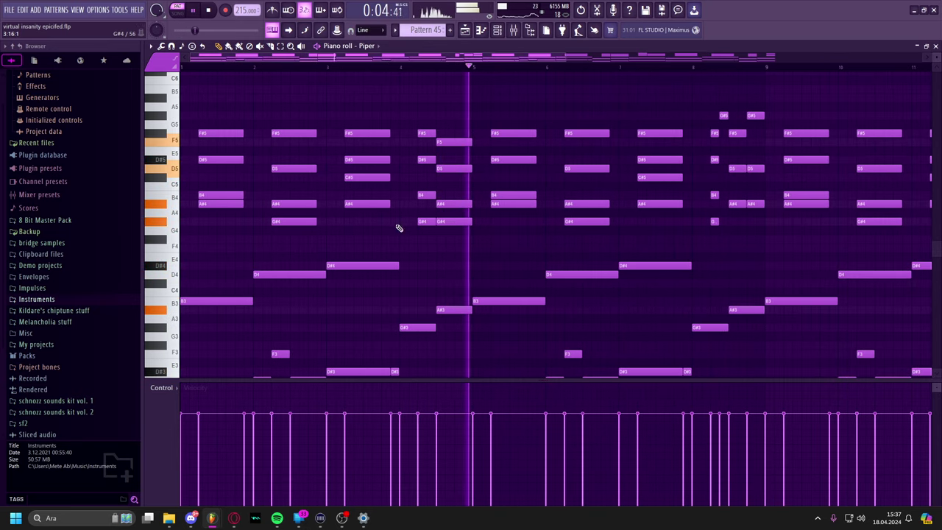
scroll(401, 202, down, 1)
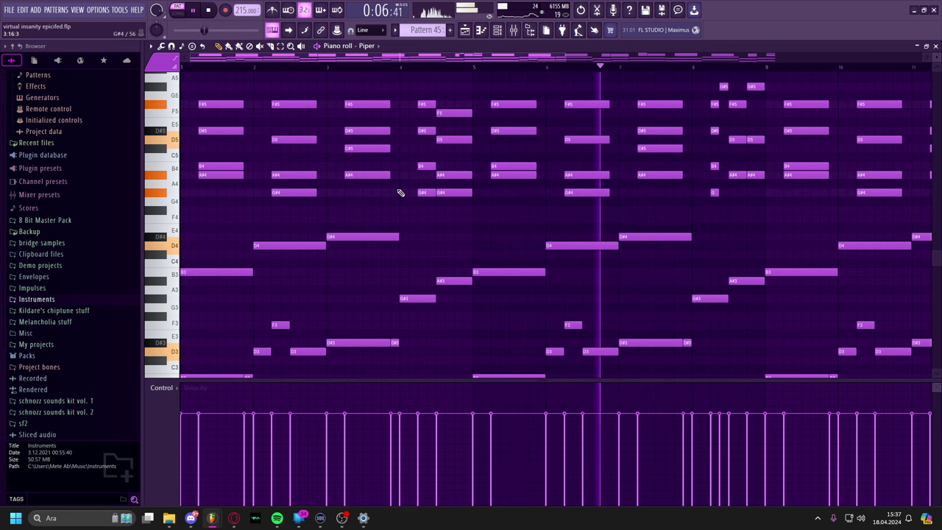
right_click(730, 233)
key(Escape)
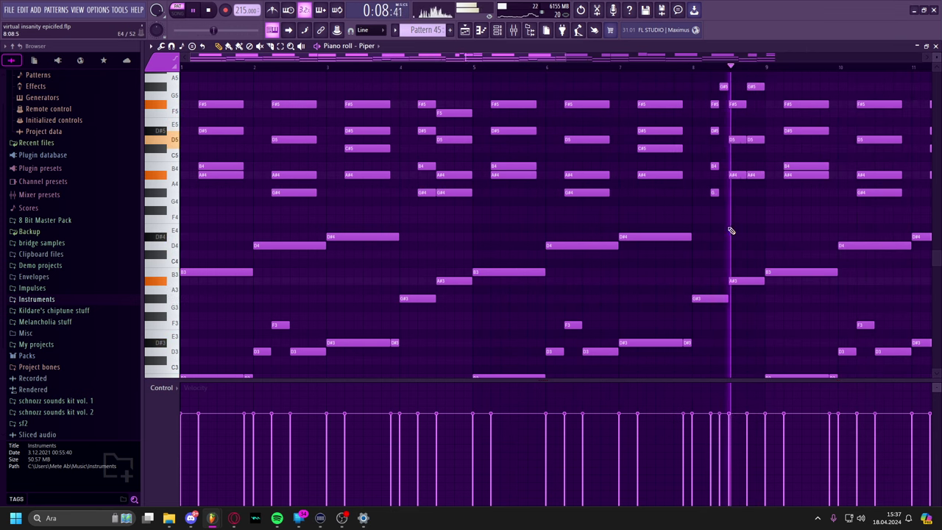
key(Escape)
key(space)
Open Pattern 58 from Track 12, play its LABS #5 notes and return to the playlist.
drag(736, 206, 696, 285)
double_click(699, 324)
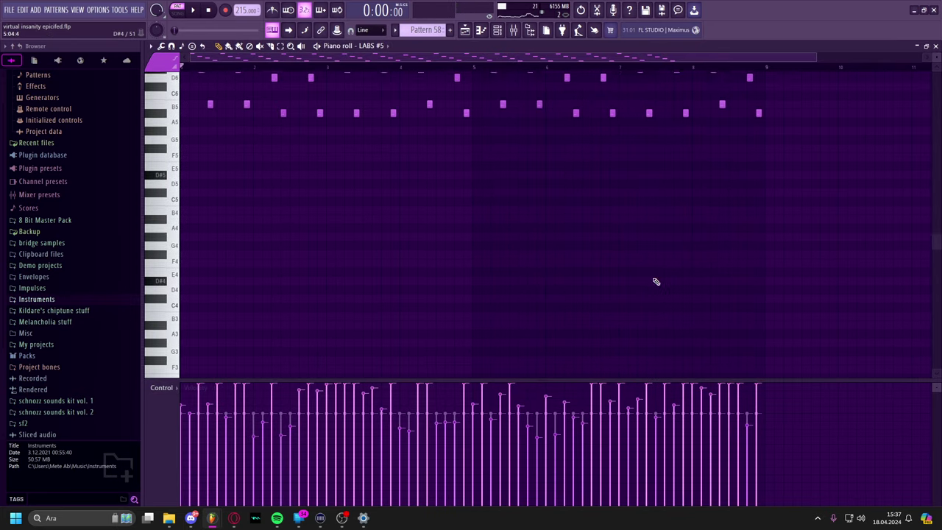
key(space)
scroll(225, 117, up, 2)
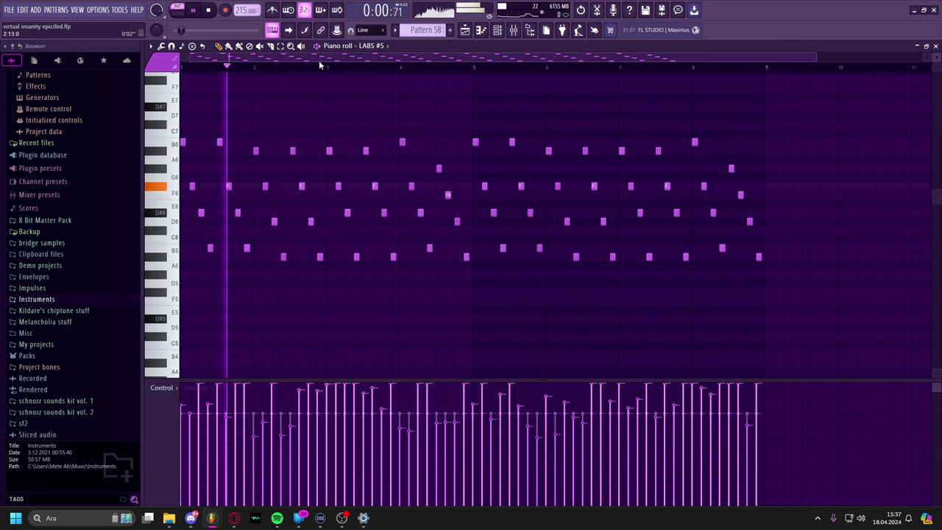
scroll(370, 51, down, 1)
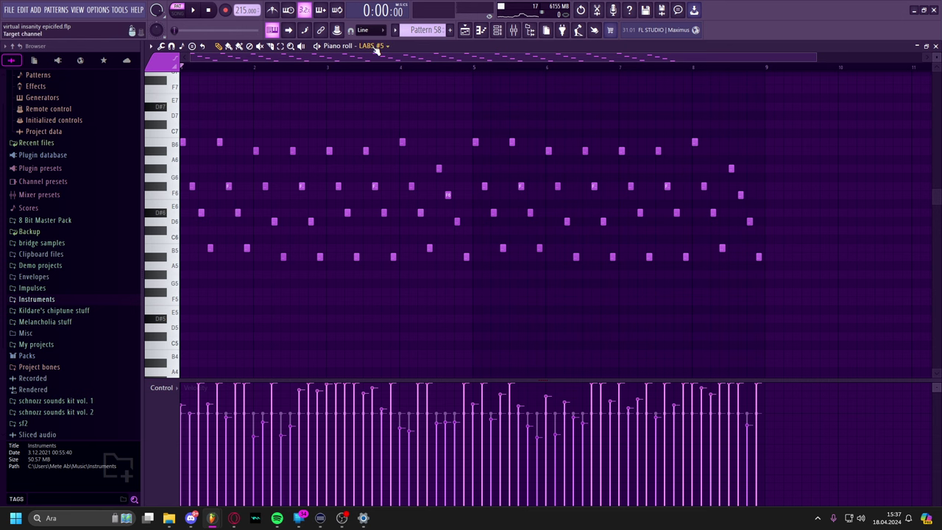
key(Escape)
Open Pattern 36 from Track 9, play its LABS #3 chords and close the piano roll.
drag(784, 172, 671, 145)
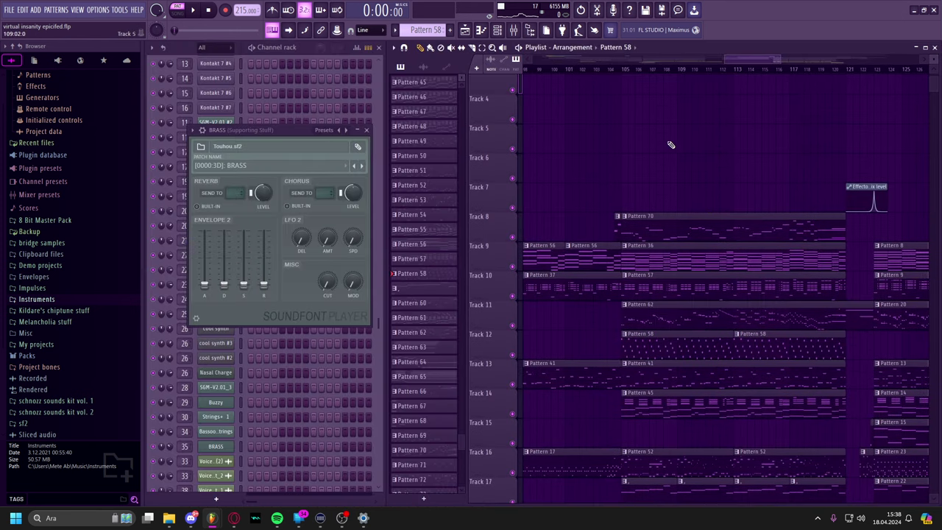
double_click(656, 256)
key(space)
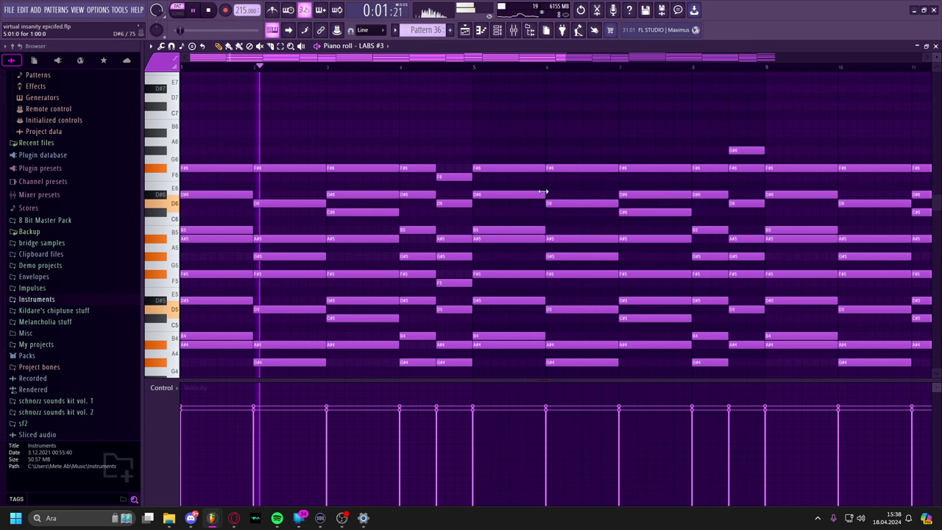
key(F7)
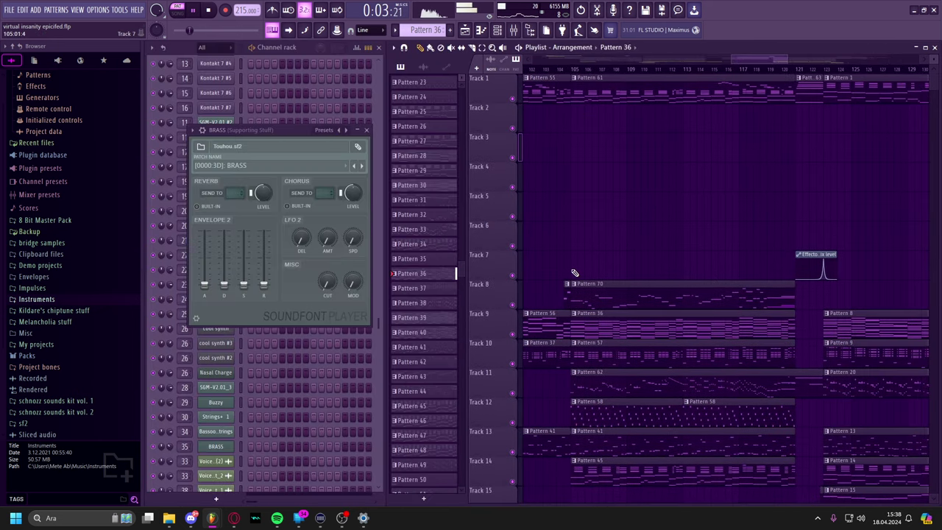
Check Pattern 61's LABS notes on Track 1, and open and play Pattern 55 in the piano roll.
double_click(627, 95)
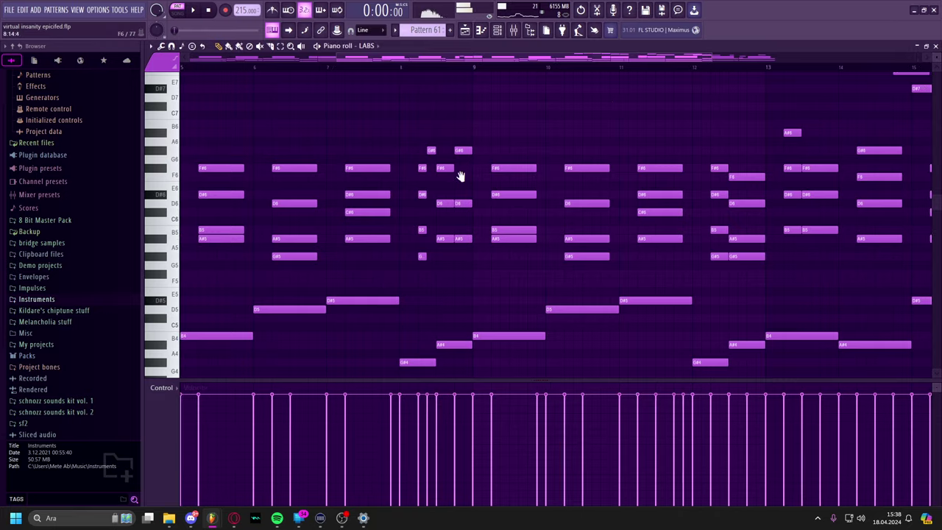
key(Escape)
double_click(555, 90)
mouse_move(556, 92)
mouse_down()
mouse_move(627, 156)
mouse_move(594, 270)
mouse_move(678, 315)
mouse_up()
key(space)
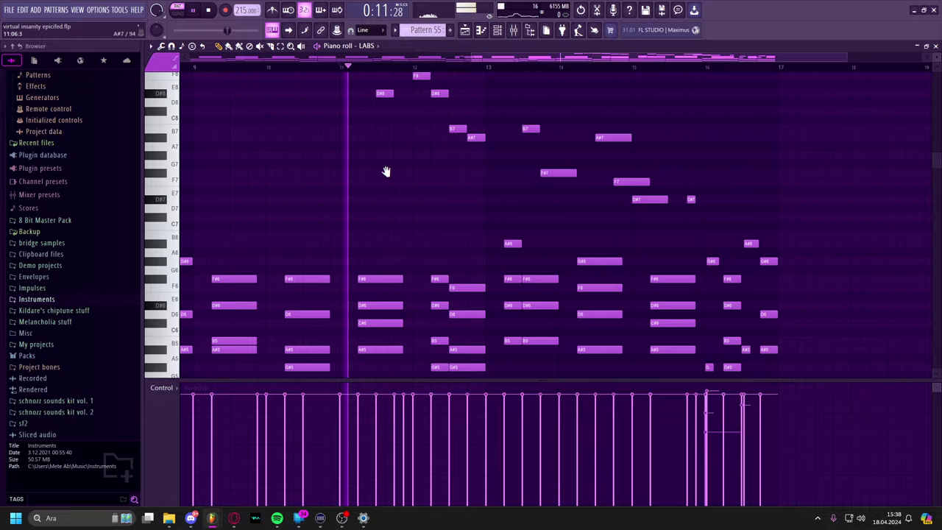
Follow Pattern 55's LABS notes through to bar 17 during playback, stop playback and close the piano roll.
drag(387, 172, 456, 296)
drag(535, 215, 449, 186)
middle_click(531, 180)
click(530, 179)
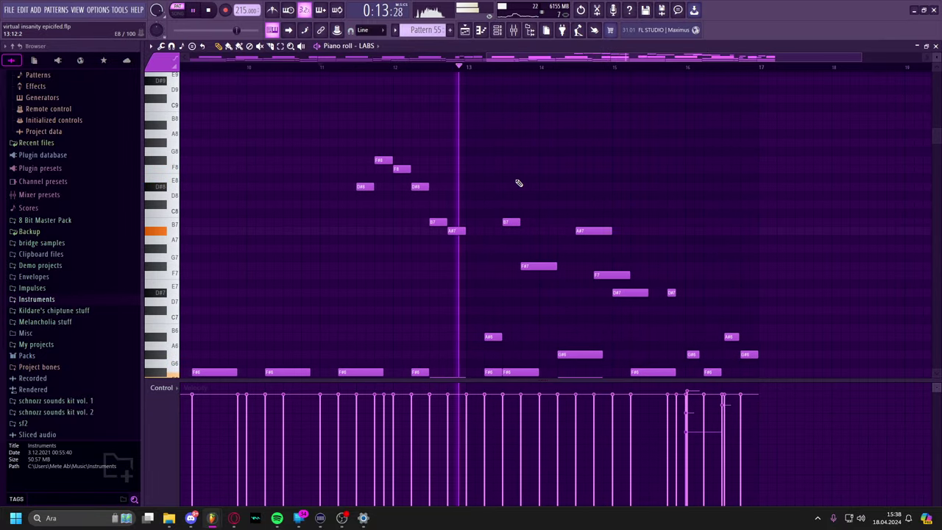
drag(601, 189, 543, 154)
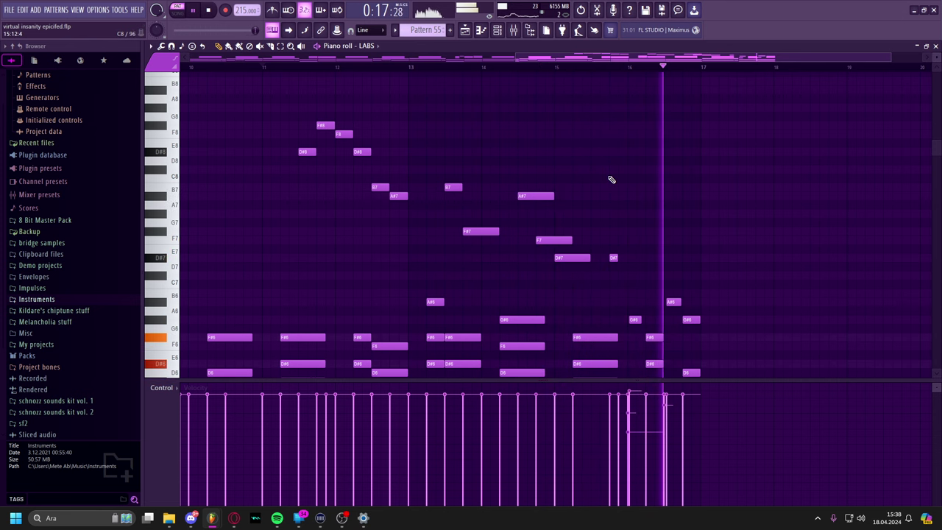
drag(700, 278, 589, 118)
key(space)
key(Escape)
scroll(750, 308, left, 4)
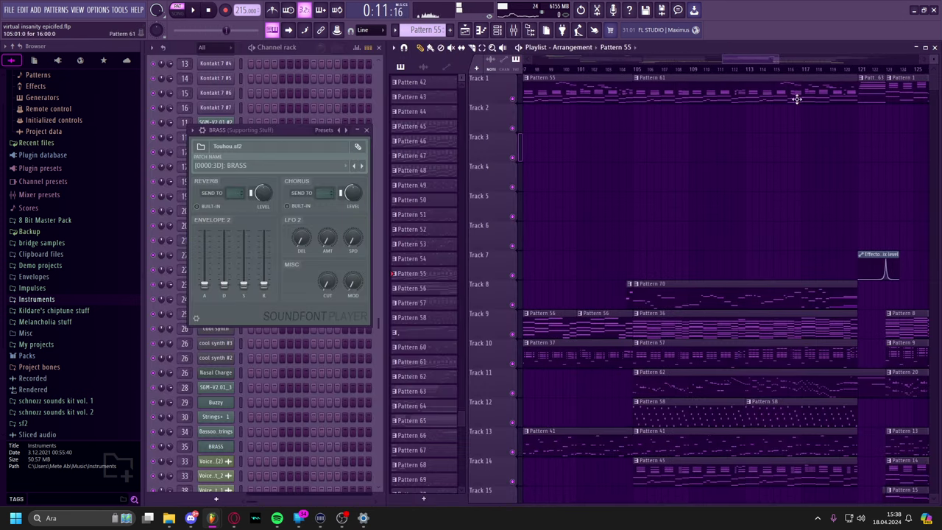
Open Pattern 61 from Track 1, play its LABS notes, stop playback and return to the playlist.
click(799, 95)
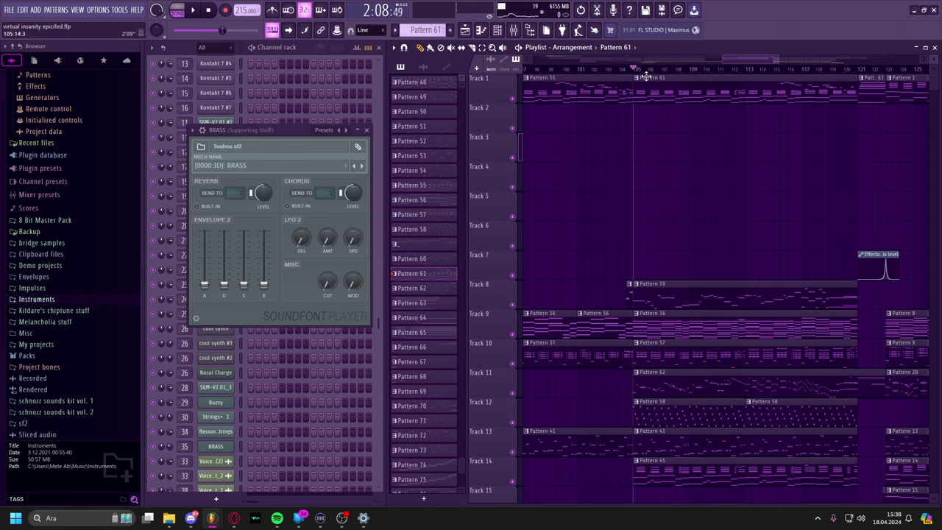
drag(636, 174, 596, 174)
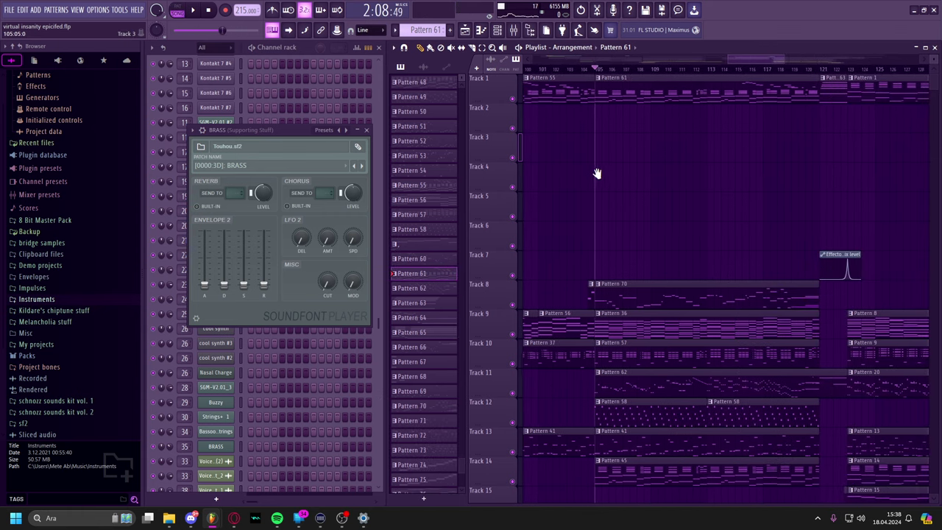
key(F7)
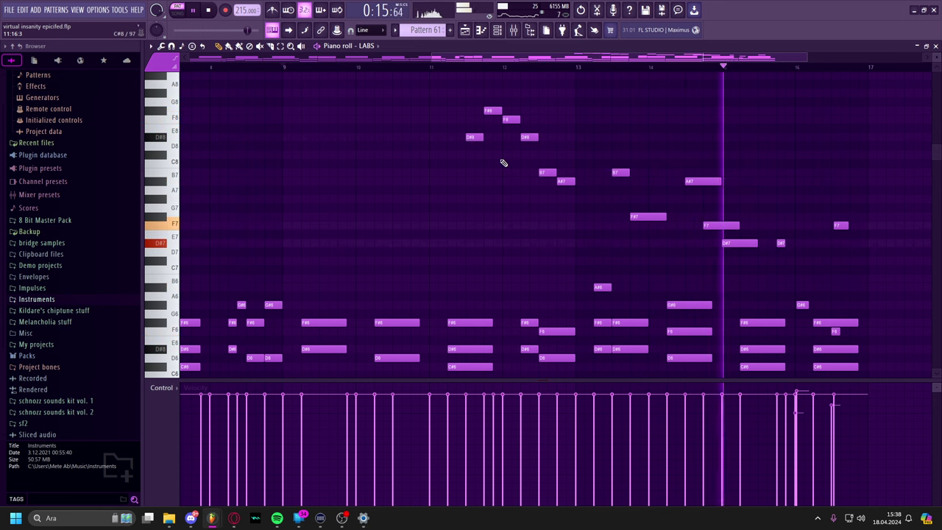
drag(775, 202, 507, 176)
key(space)
drag(593, 214, 551, 128)
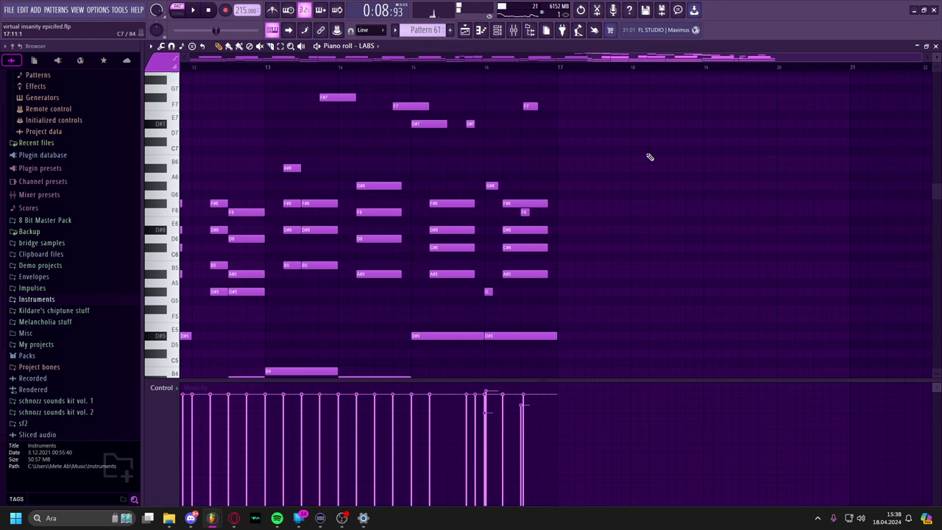
key(F7)
Solo Track 8, play Pattern 70 while examining its Touhou notes in the piano roll, and restore all the tracks.
drag(725, 224, 824, 179)
drag(631, 227, 701, 204)
scroll(517, 265, up, 1)
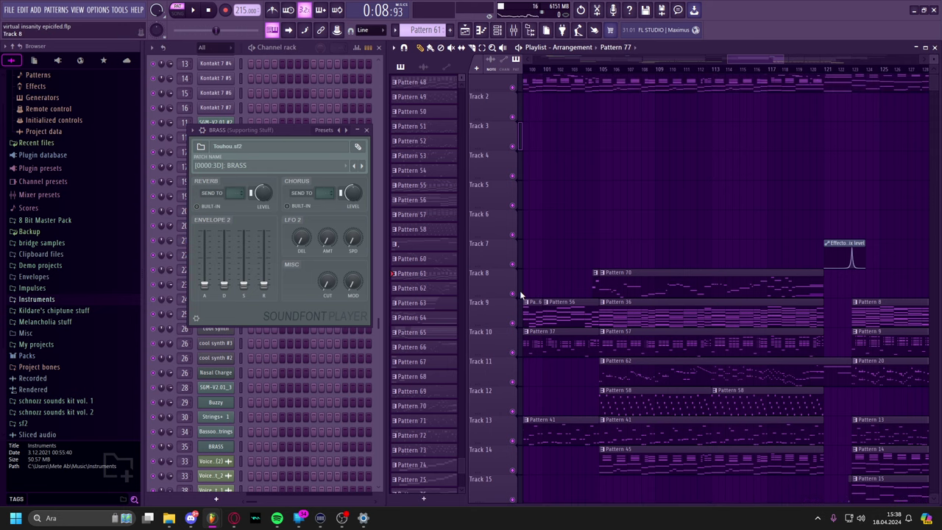
right_click(512, 145)
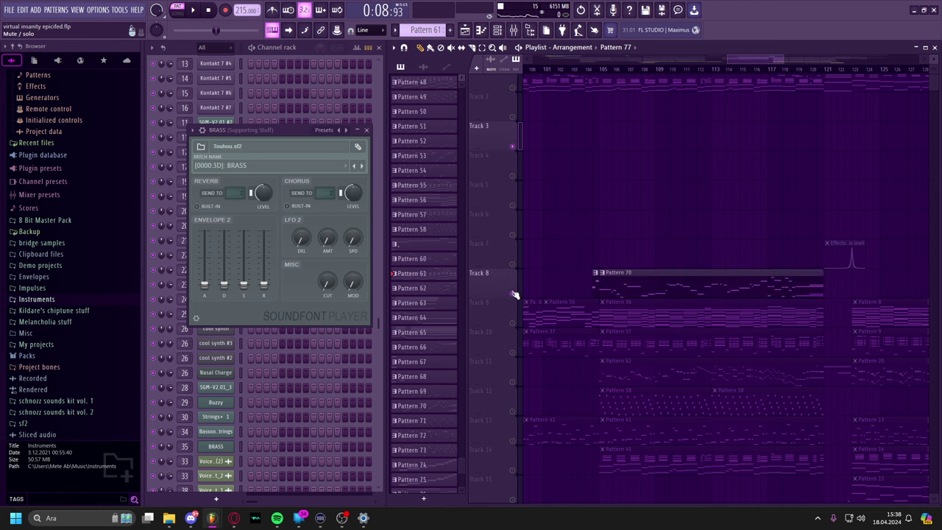
double_click(645, 271)
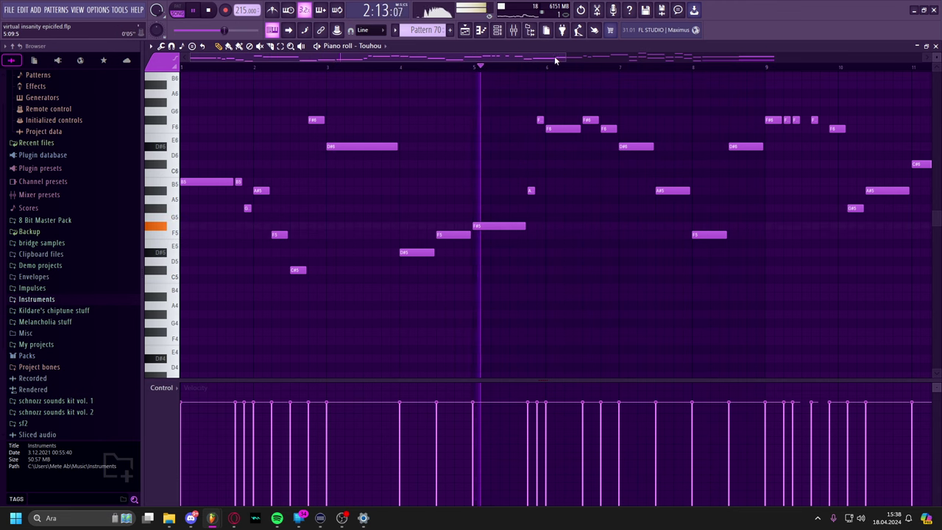
drag(566, 57, 783, 72)
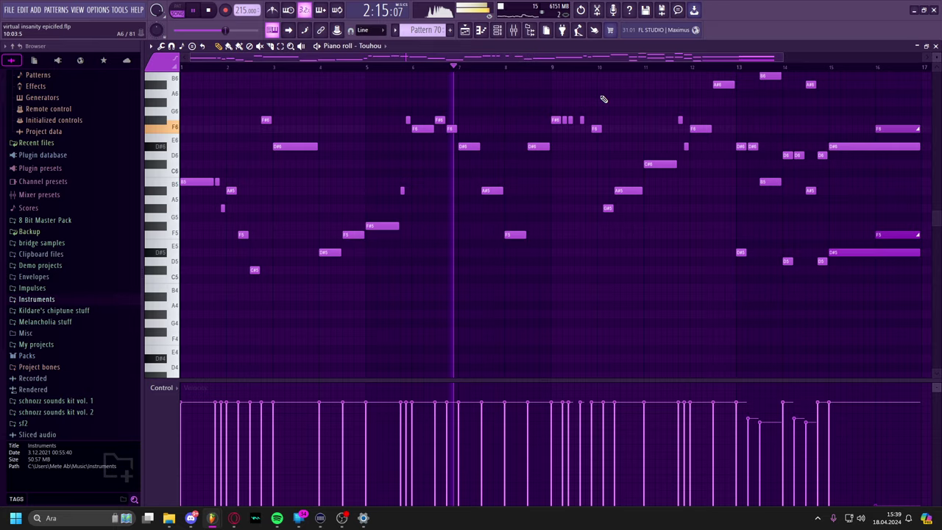
drag(603, 98, 466, 131)
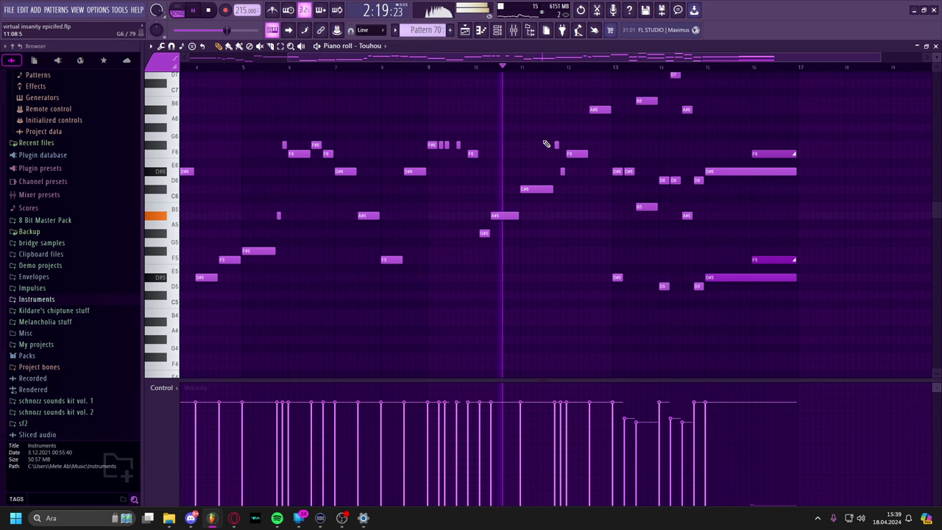
drag(734, 122, 584, 169)
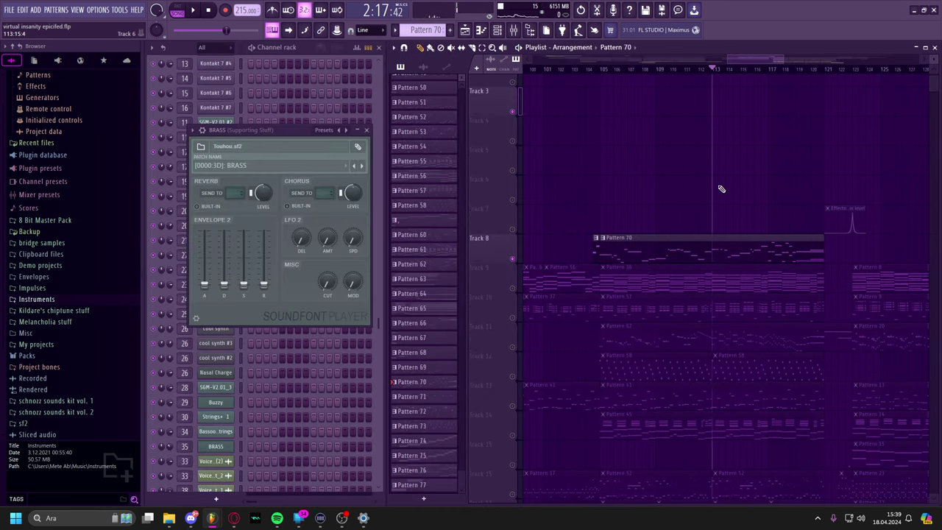
right_click(514, 237)
right_click(515, 238)
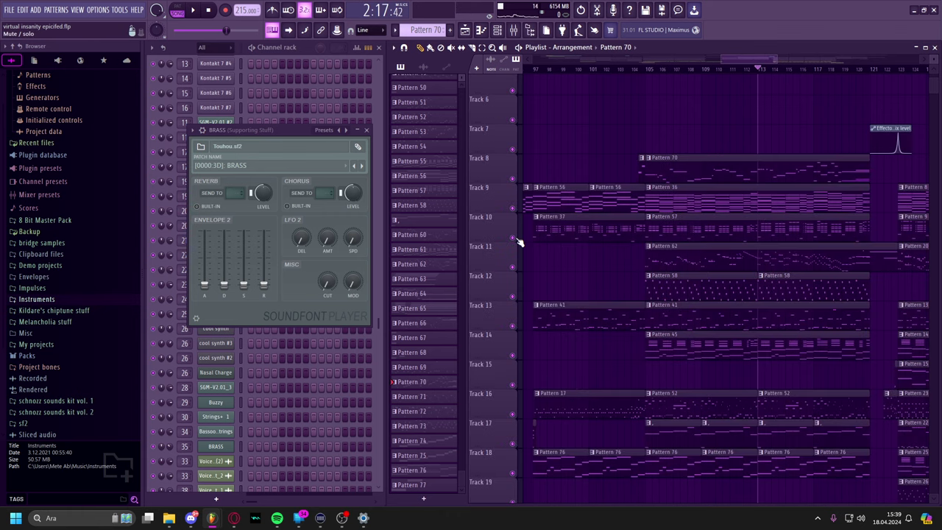
Open Pattern 57 from Track 10 and examine its Kontakt 7 chords.
double_click(580, 240)
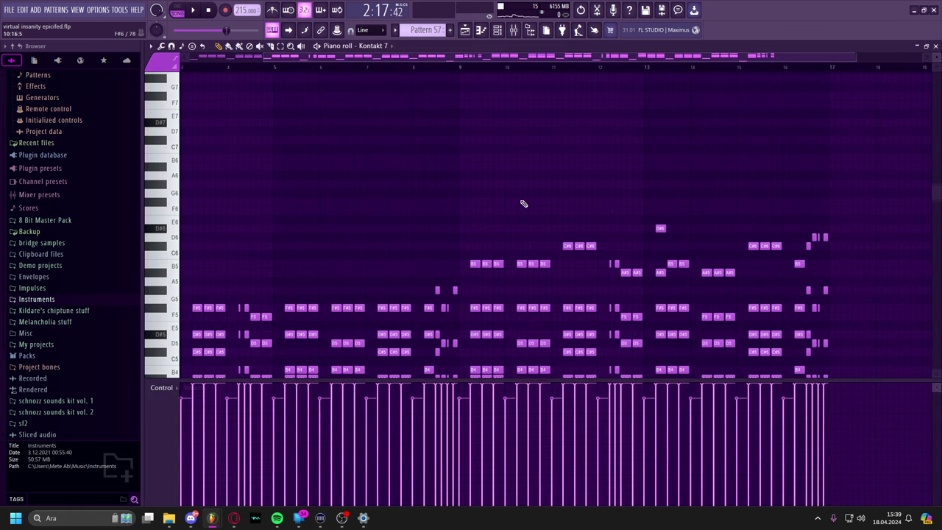
scroll(375, 117, down, 6)
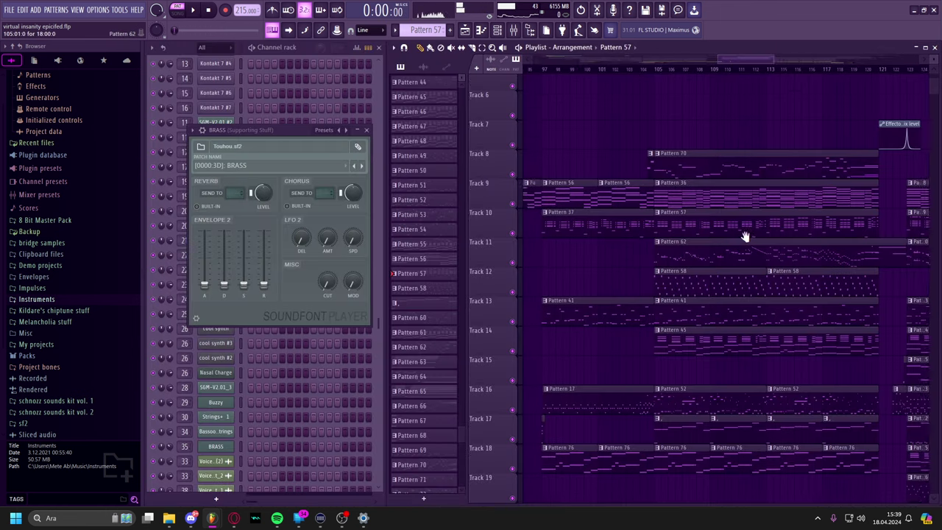
Open Pattern 62 from Track 11, play it and examine its DirectWave #5 and Supersaw new notes through bar 17.
drag(745, 237, 602, 190)
double_click(700, 212)
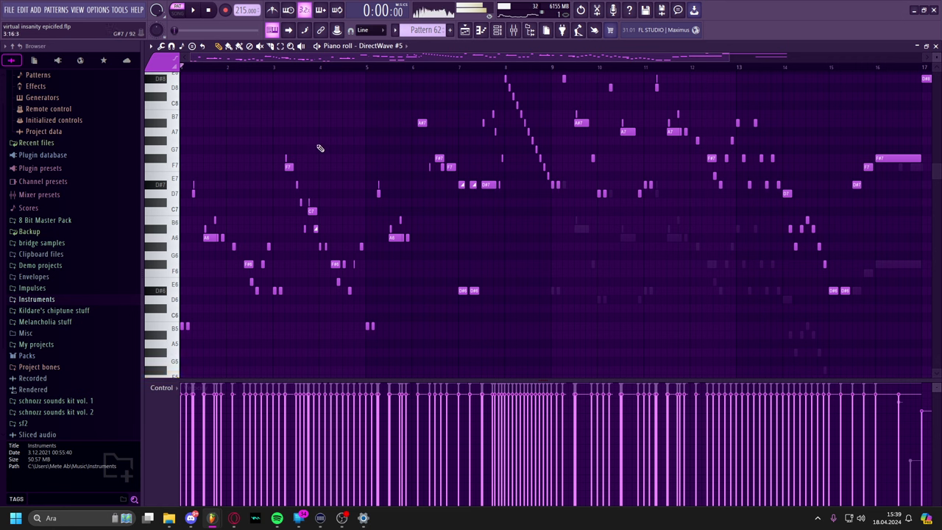
scroll(395, 48, down, 1)
key(space)
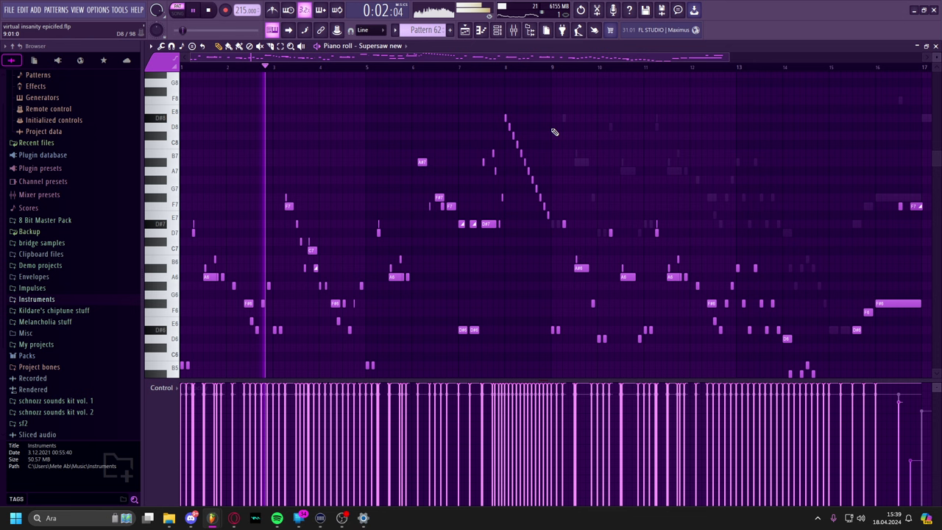
scroll(478, 147, down, 1)
scroll(441, 162, up, 1)
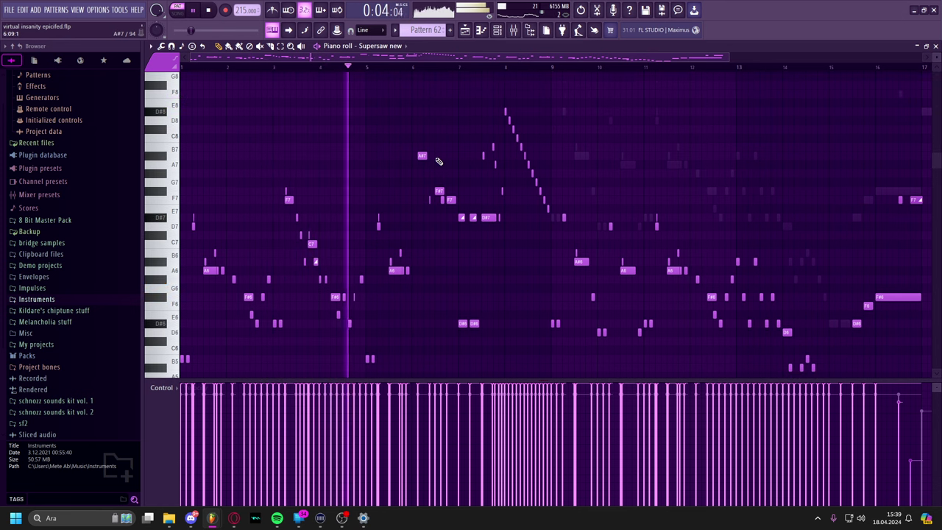
scroll(444, 156, down, 1)
drag(507, 139, 501, 172)
scroll(515, 173, down, 1)
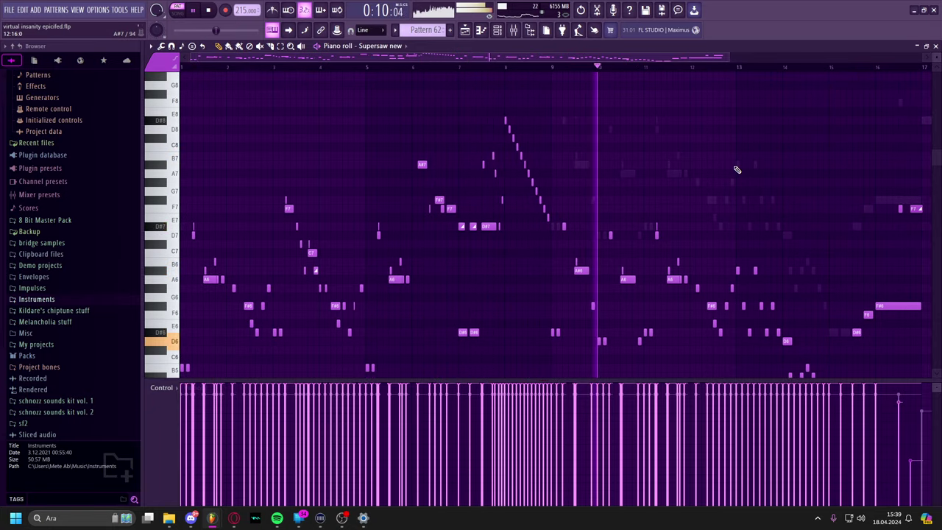
drag(666, 165, 469, 130)
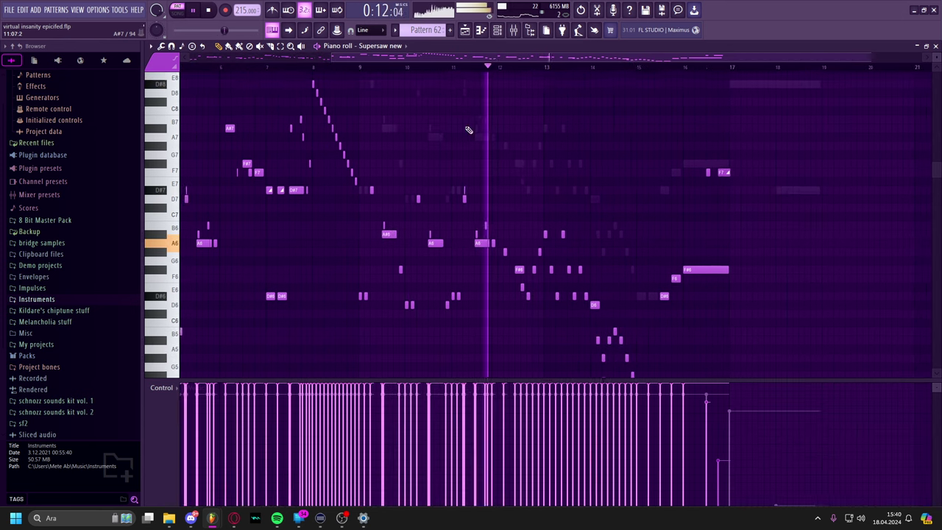
drag(622, 151, 538, 119)
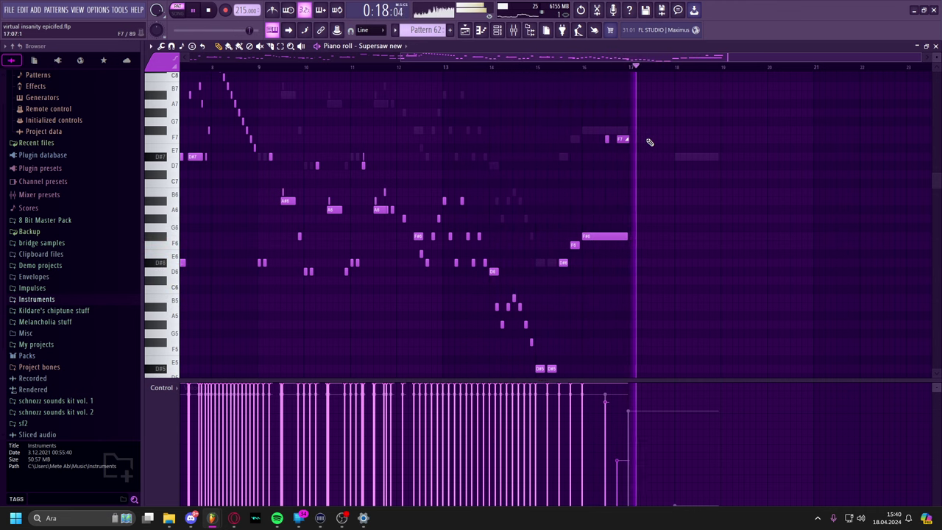
drag(597, 158, 569, 263)
scroll(502, 122, left, 5)
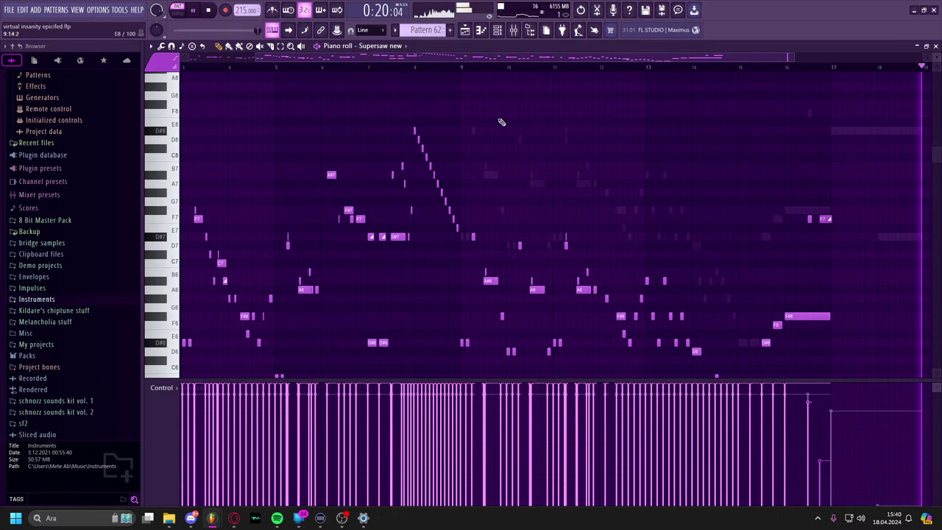
Replay Pattern 62's Supersaw new notes from bar 7, stop playback and close the piano roll.
key(space)
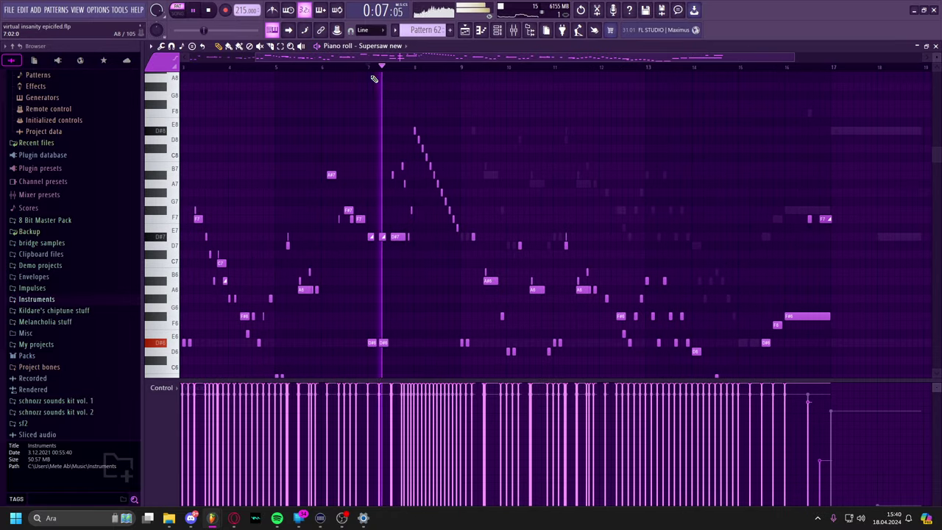
key(space)
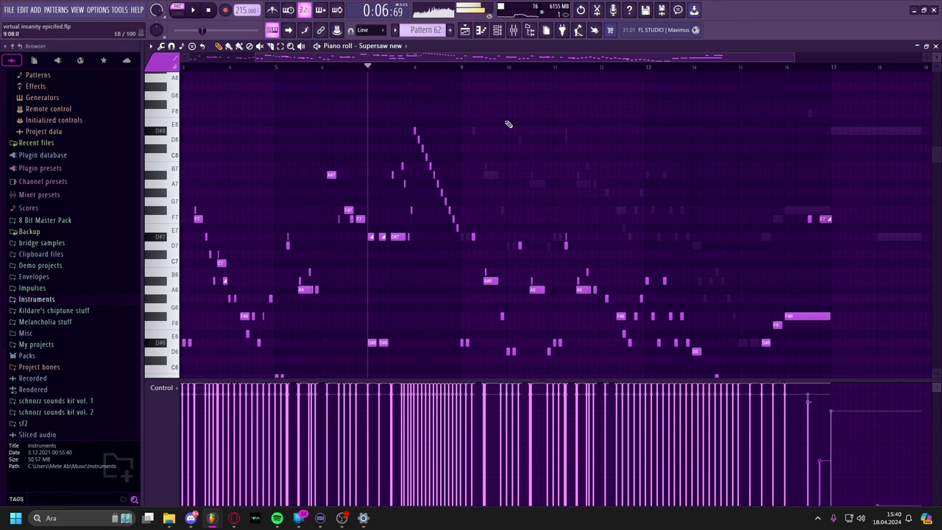
key(Escape)
Open Pattern 52 from Track 16, play it while examining its Kontakt 7 percussion notes, and return to the playlist.
drag(787, 151, 626, 149)
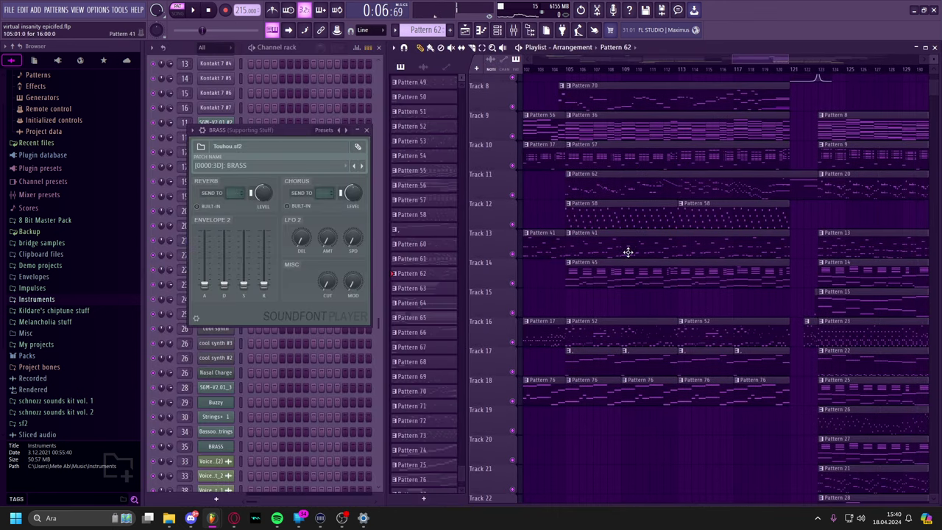
double_click(599, 328)
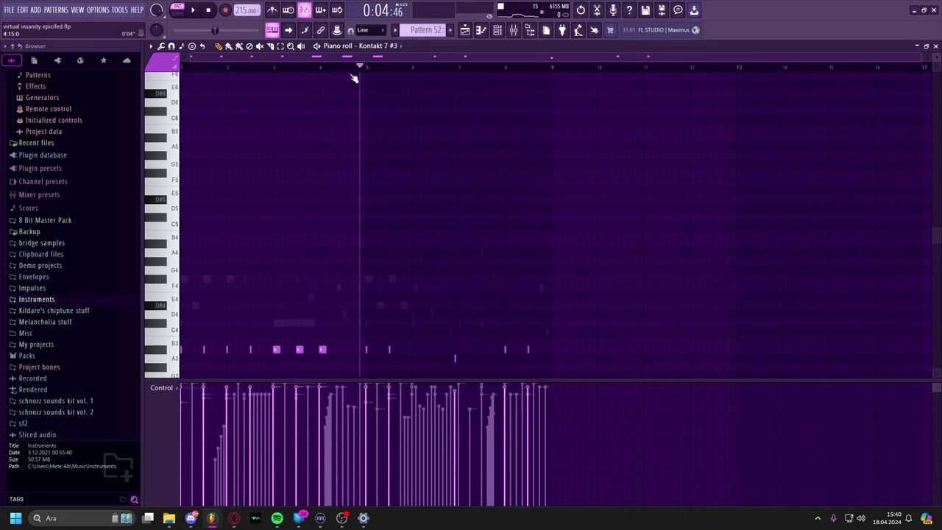
scroll(404, 126, down, 5)
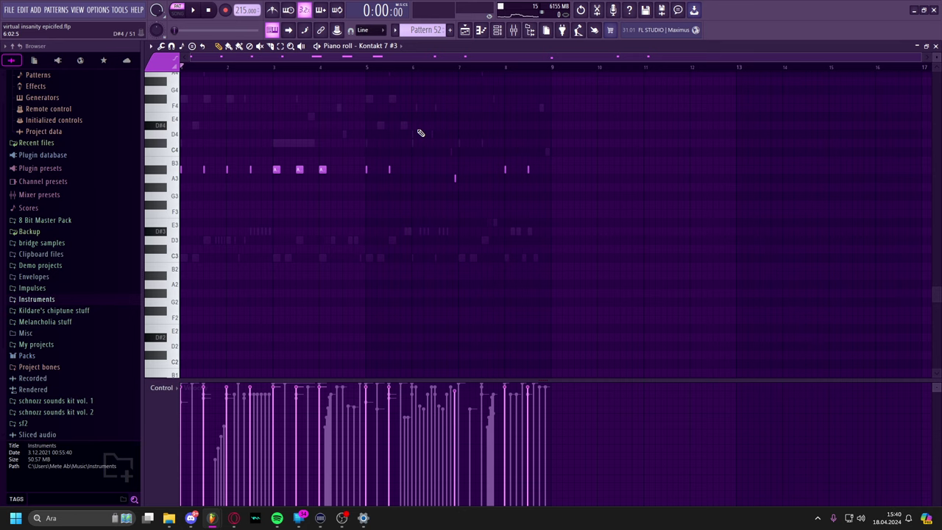
scroll(407, 130, up, 2)
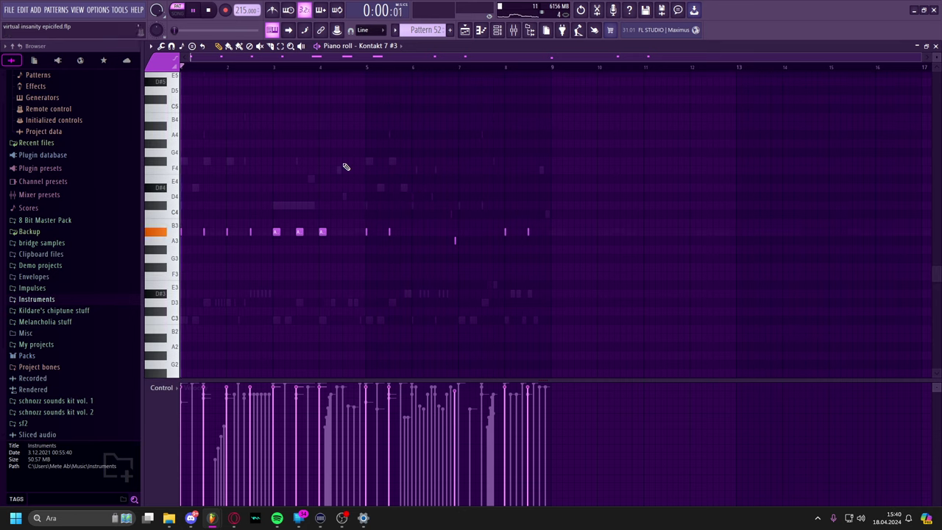
key(space)
scroll(372, 57, down, 2)
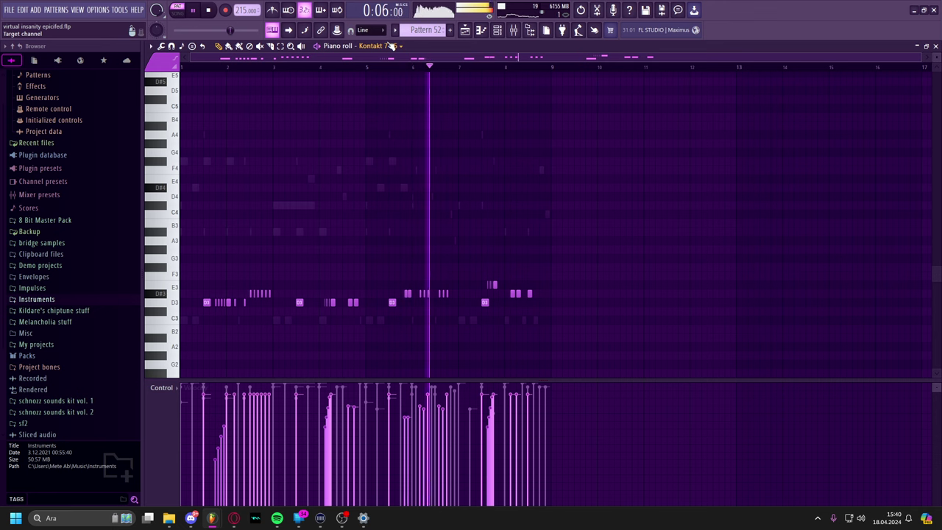
scroll(391, 46, down, 2)
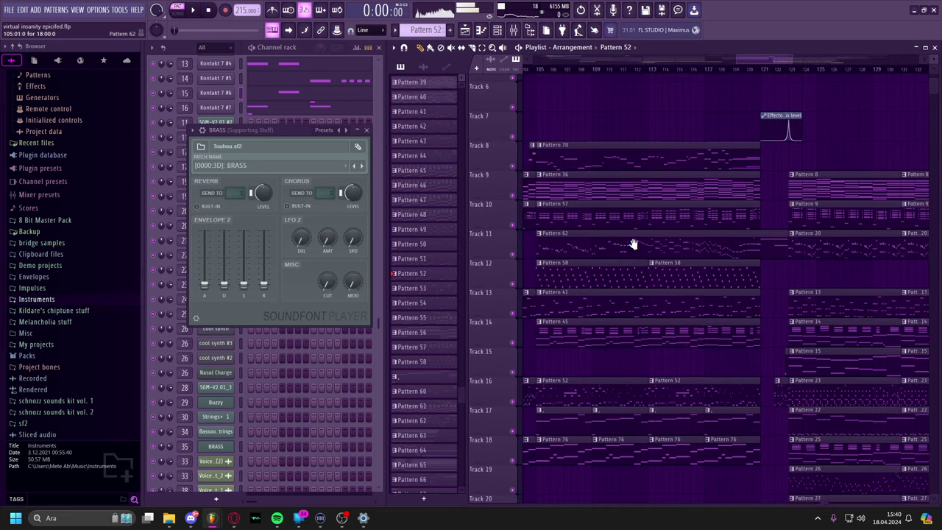
Open the four-bar pattern from Track 17 and play its Kontakt 7 #10 notes.
mouse_move(634, 244)
mouse_down()
mouse_move(648, 207)
mouse_move(647, 254)
mouse_up()
scroll(644, 221, down, 2)
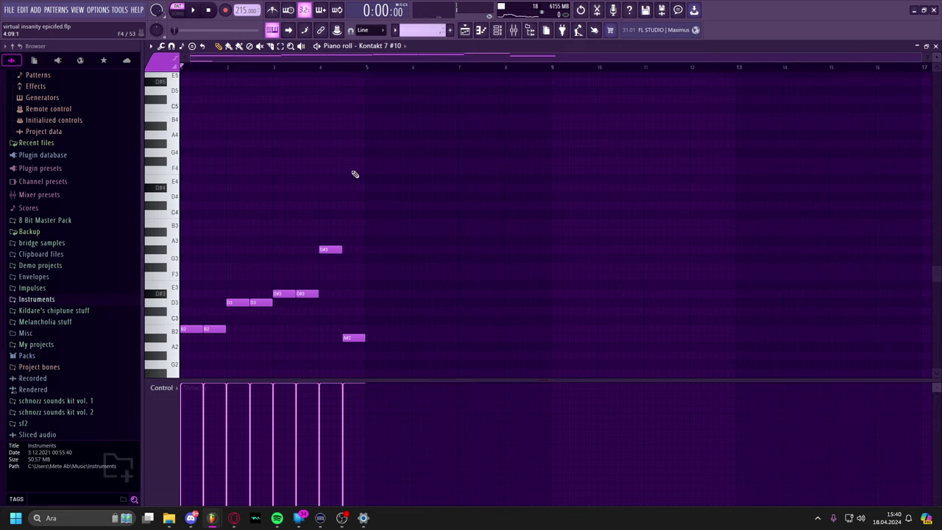
scroll(353, 174, down, 4)
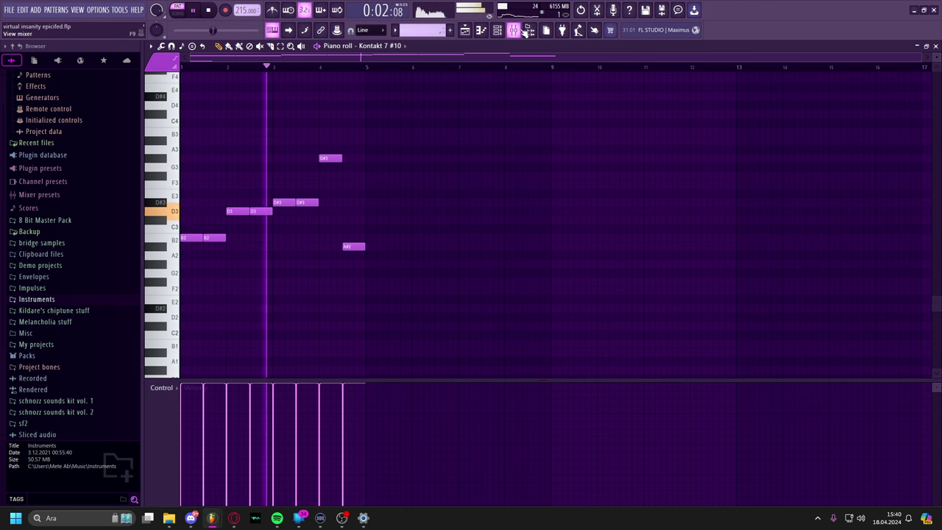
Check the mixer, close it and examine the low-octave Kontakt 7 #10 notes in the piano roll.
click(515, 31)
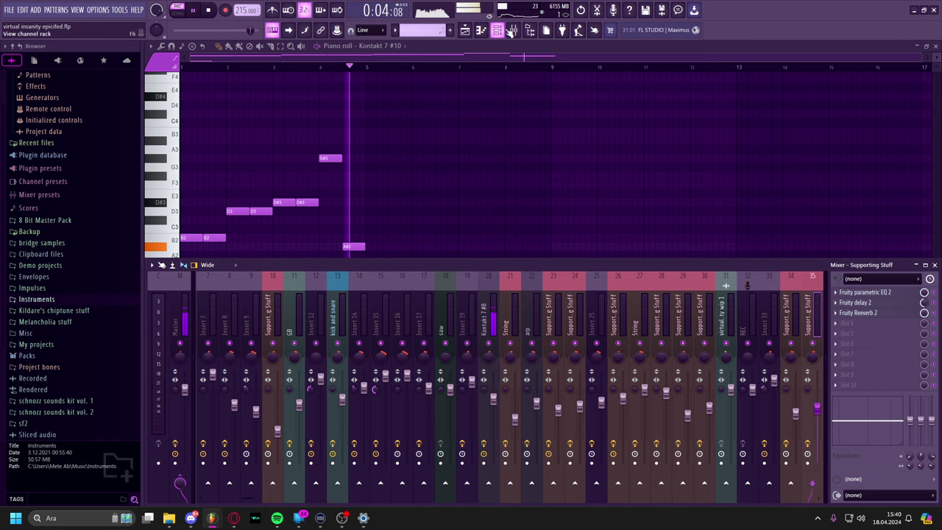
click(512, 30)
click(312, 225)
scroll(442, 192, down, 5)
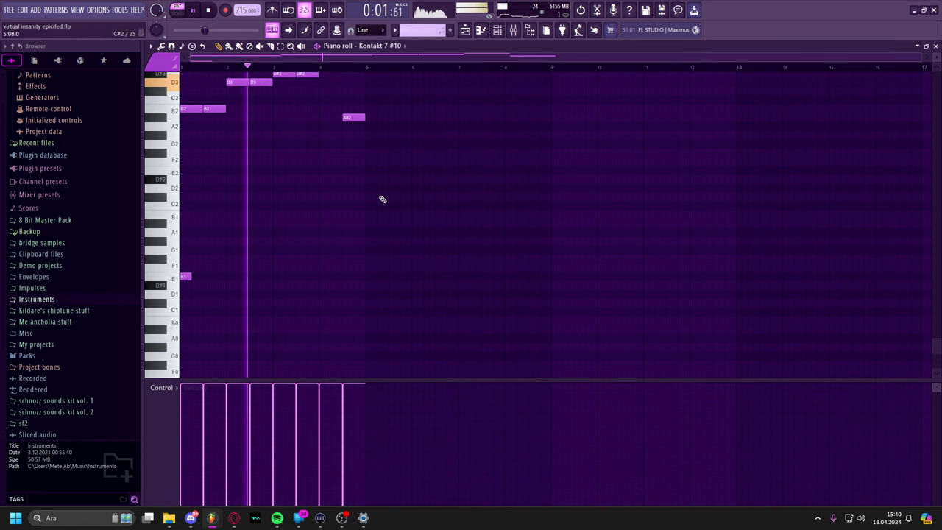
Return to the playlist, switch to Arrangement_3 and play its rendered song clip from around bar 49.
scroll(387, 243, up, 5)
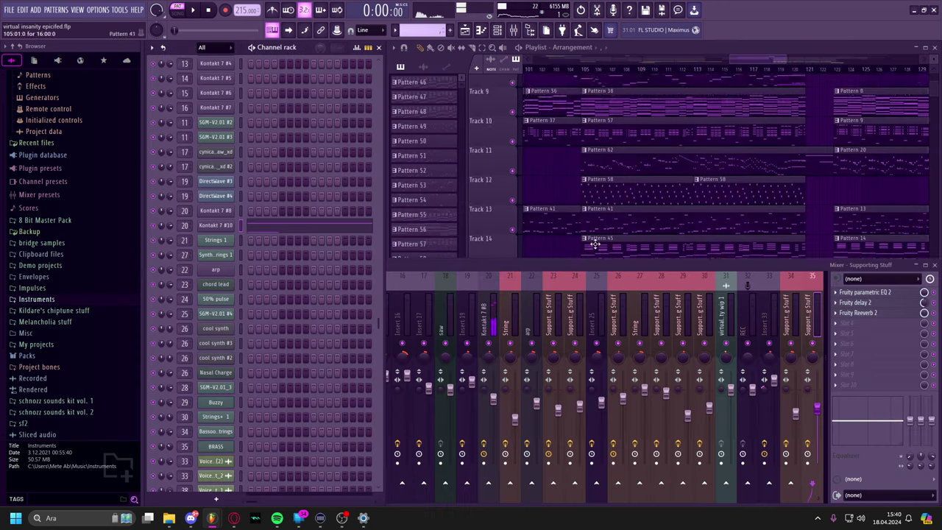
scroll(596, 244, down, 1)
right_click(642, 267)
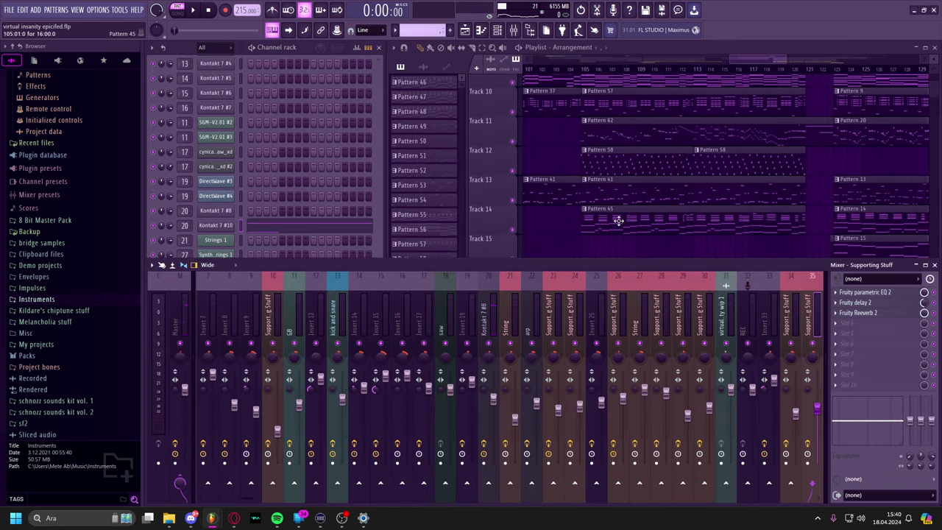
click(635, 245)
click(574, 47)
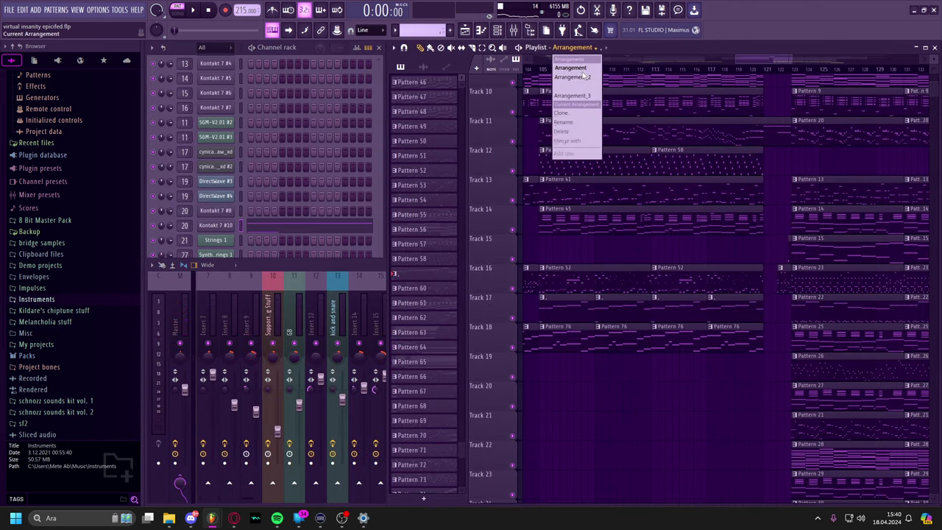
click(587, 95)
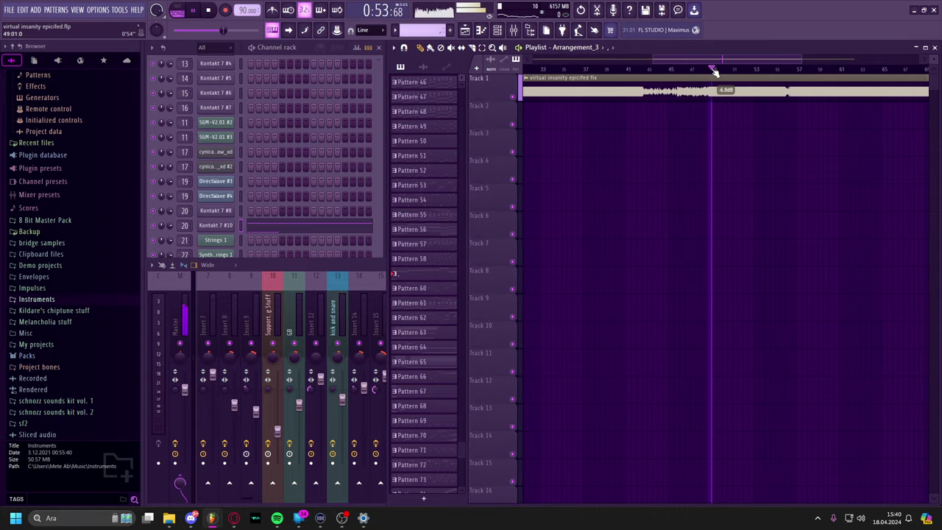
drag(667, 176, 523, 210)
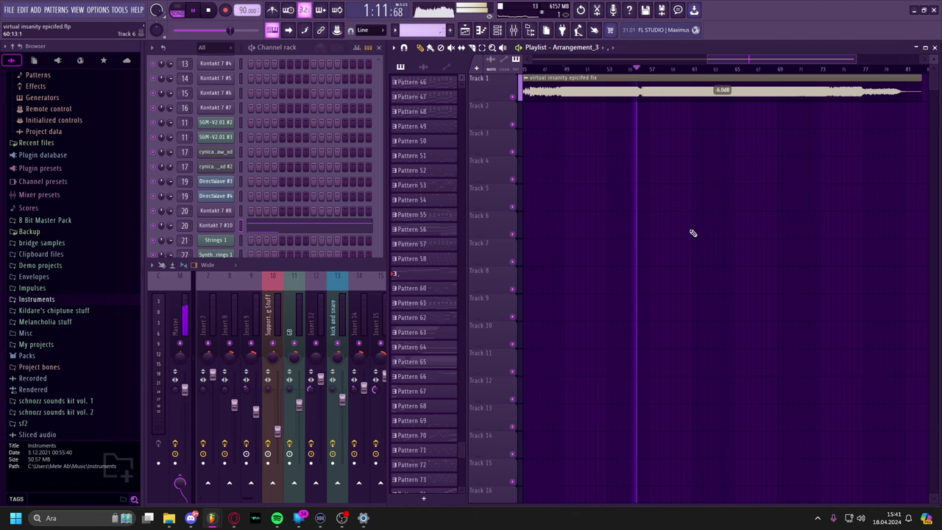
Switch back to the main Arrangement, open Pattern 63 at bar 121 on Track 1 and play its LABS notes.
click(583, 59)
click(583, 68)
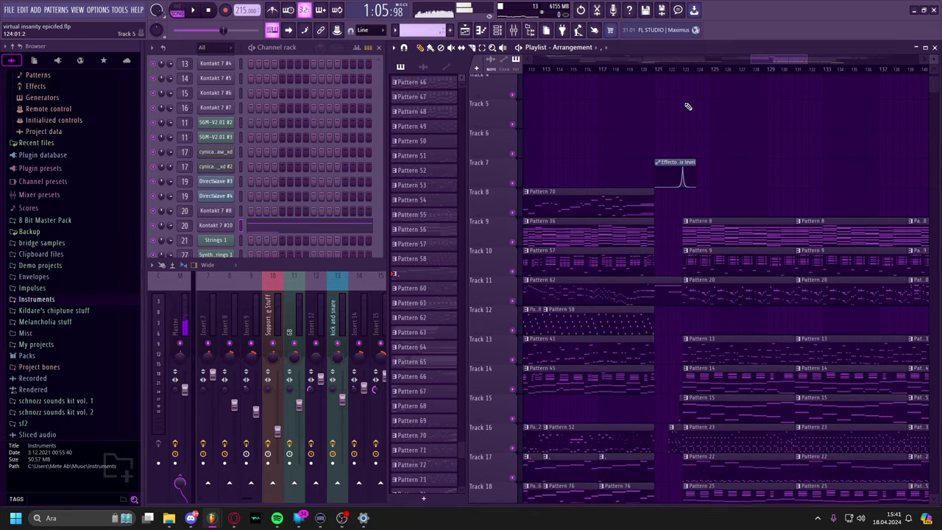
click(658, 95)
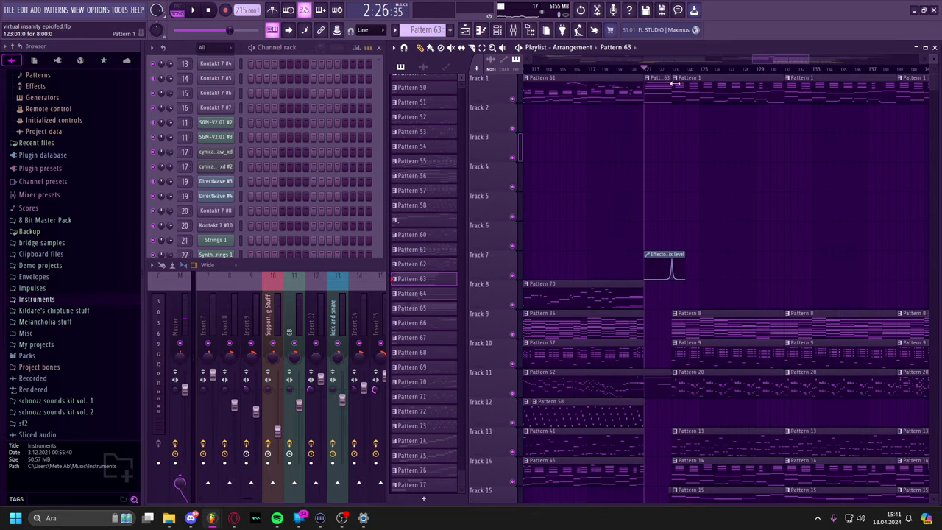
double_click(669, 89)
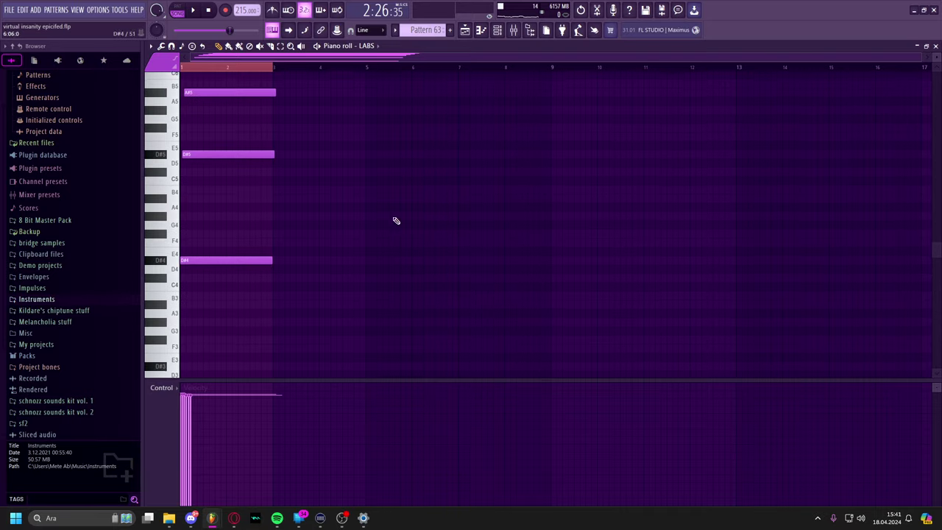
click(177, 10)
key(space)
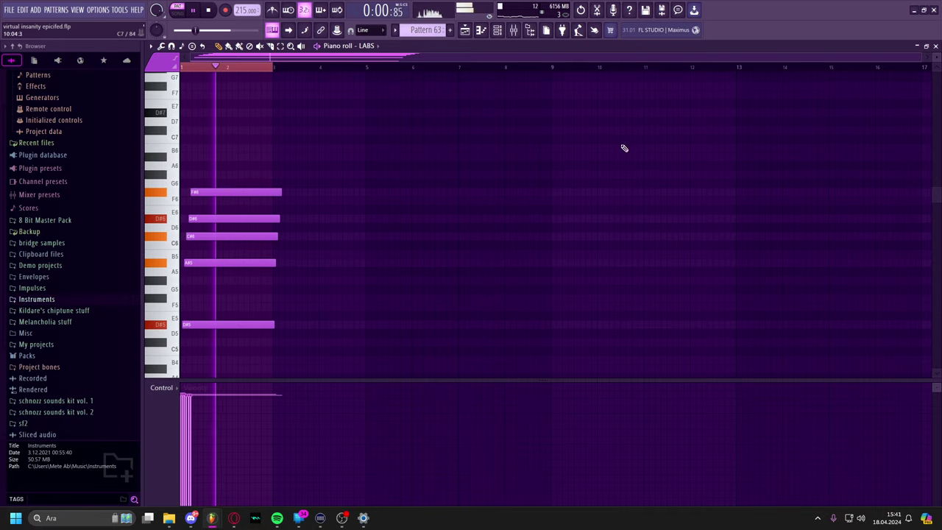
key(space)
key(Escape)
Select Pattern 62 on Track 11, play the song from bar 121 while viewing the lower tracks, and stop.
click(657, 380)
click(644, 67)
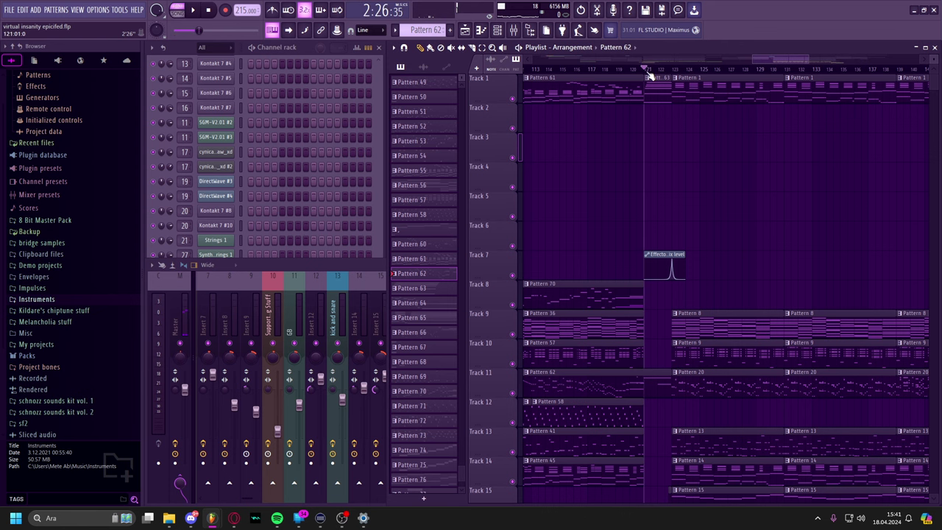
key(l)
key(space)
drag(706, 316, 691, 195)
scroll(691, 193, down, 9)
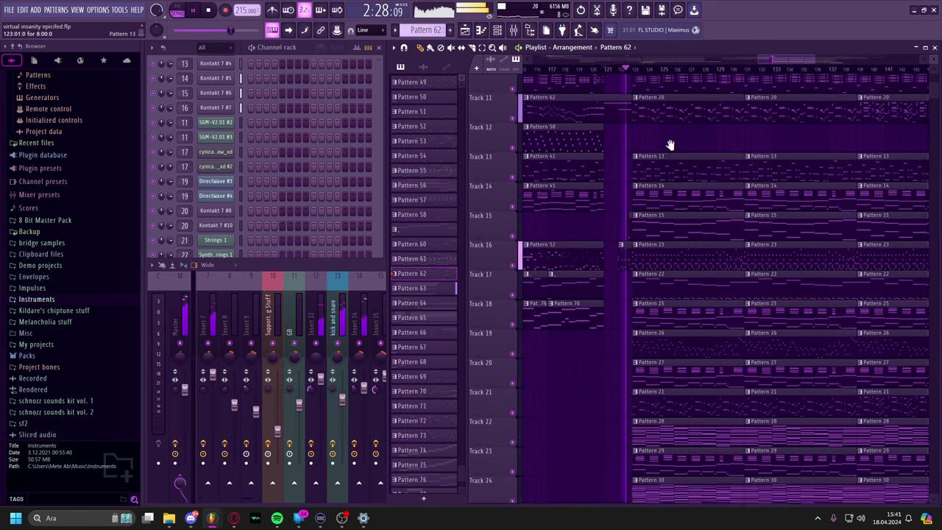
drag(686, 103, 645, 216)
key(space)
Go back to the earlier section at bar 25 and play it for comparison.
scroll(644, 215, up, 7)
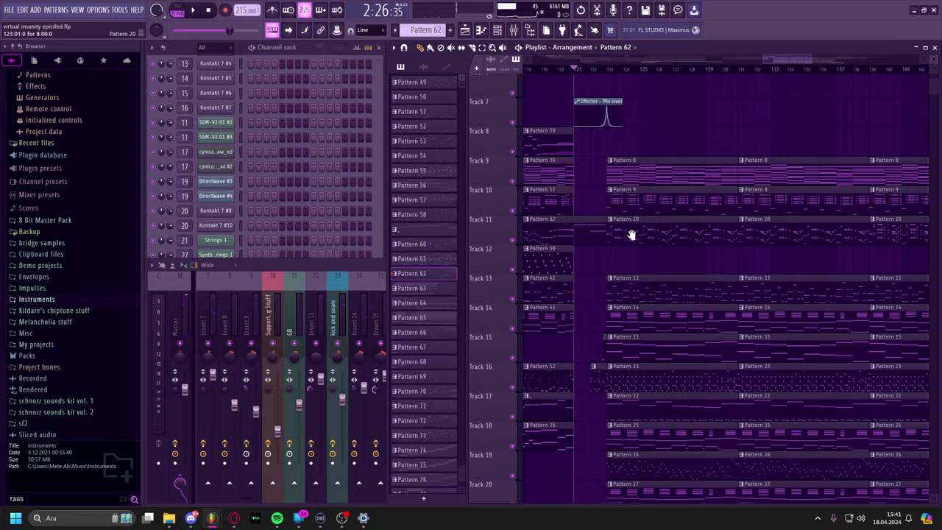
drag(631, 234, 847, 234)
drag(589, 248, 830, 255)
mouse_move(581, 276)
mouse_down()
mouse_move(862, 273)
mouse_move(721, 275)
mouse_up()
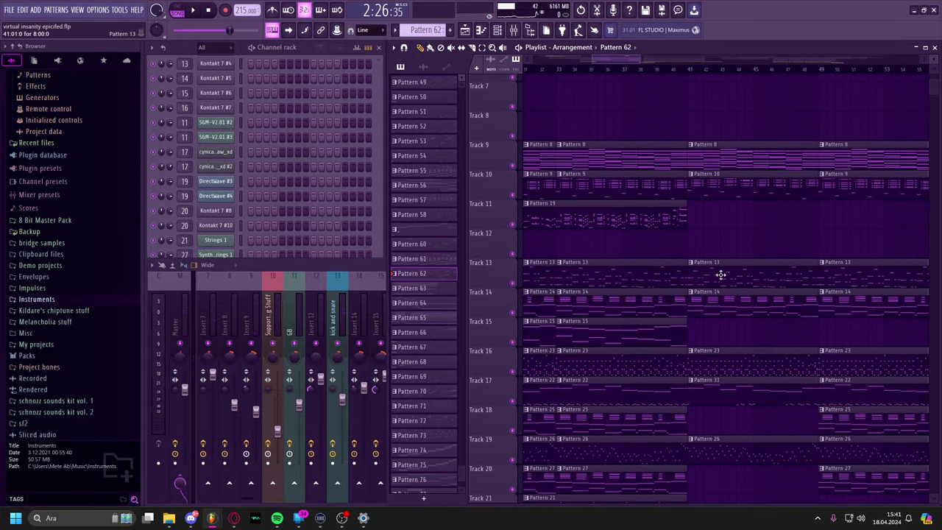
scroll(677, 221, left, 4)
scroll(632, 176, down, 1)
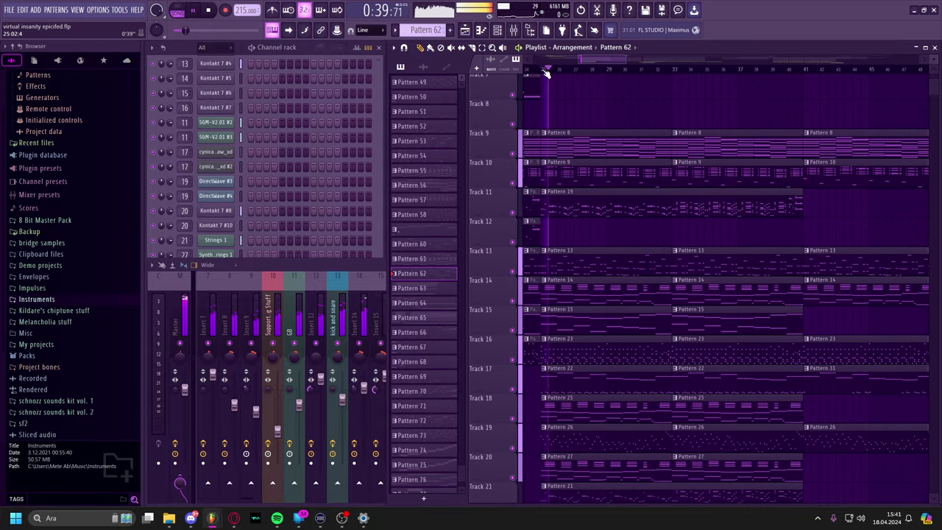
key(space)
Return to bar 123, open Pattern 20 from Track 11, play its DirectWave notes and close the piano roll.
drag(874, 130, 559, 147)
drag(875, 154, 563, 160)
click(581, 189)
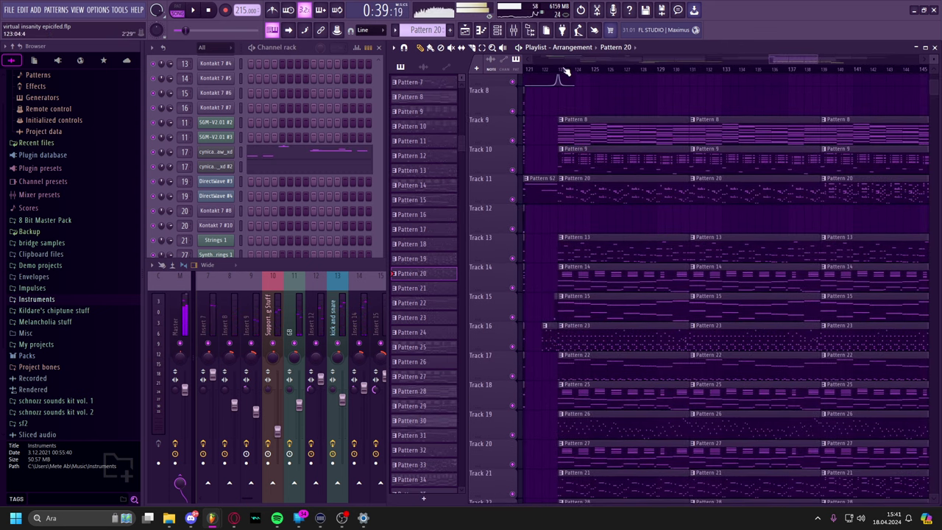
click(579, 71)
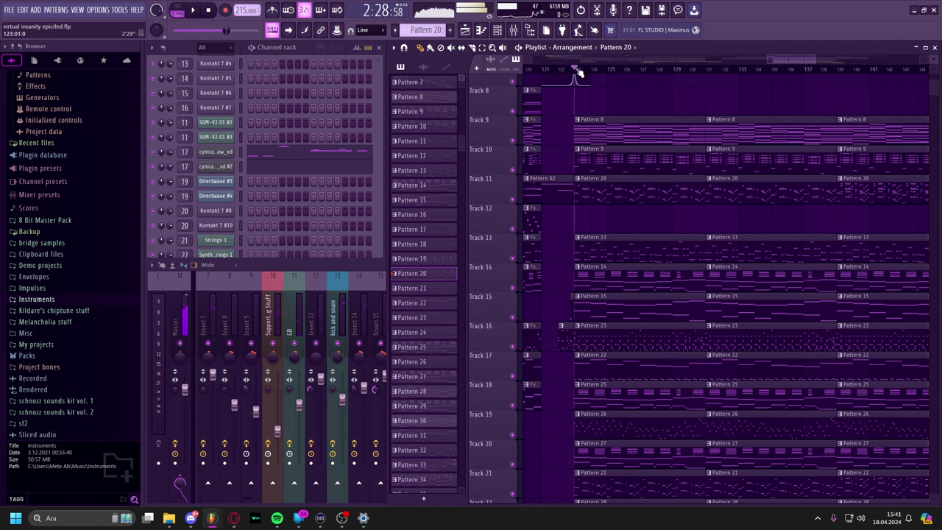
double_click(615, 192)
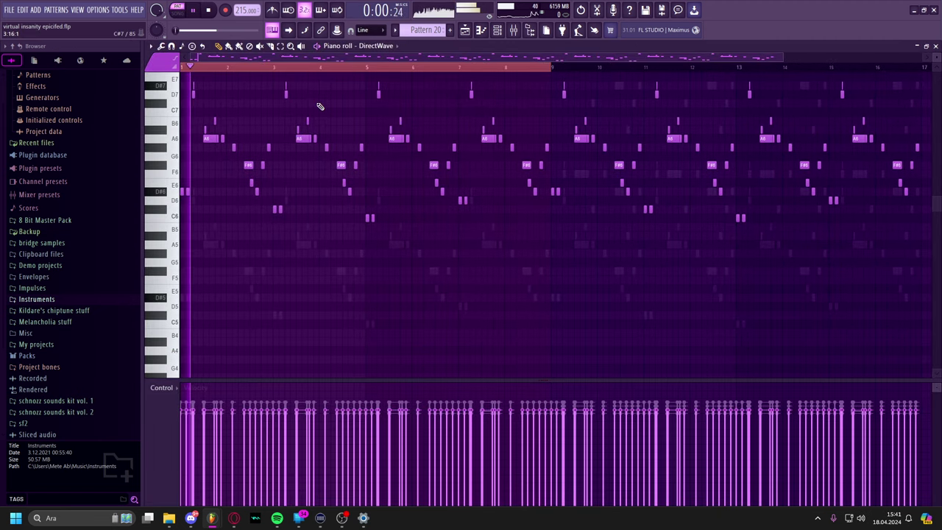
click(935, 46)
Examine the vocal clips on VOCALS and VOCALS 2 and the pattern tracks above them from bar 123.
scroll(572, 225, down, 5)
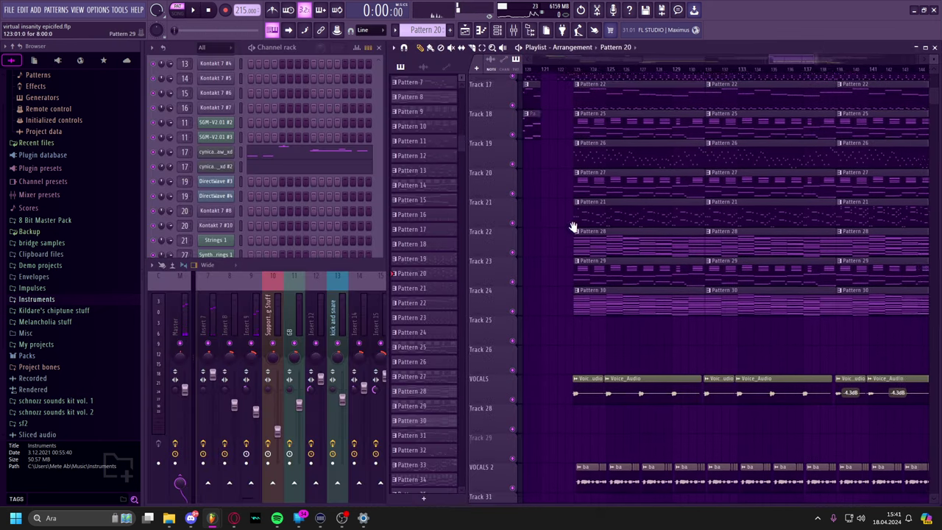
scroll(591, 198, down, 4)
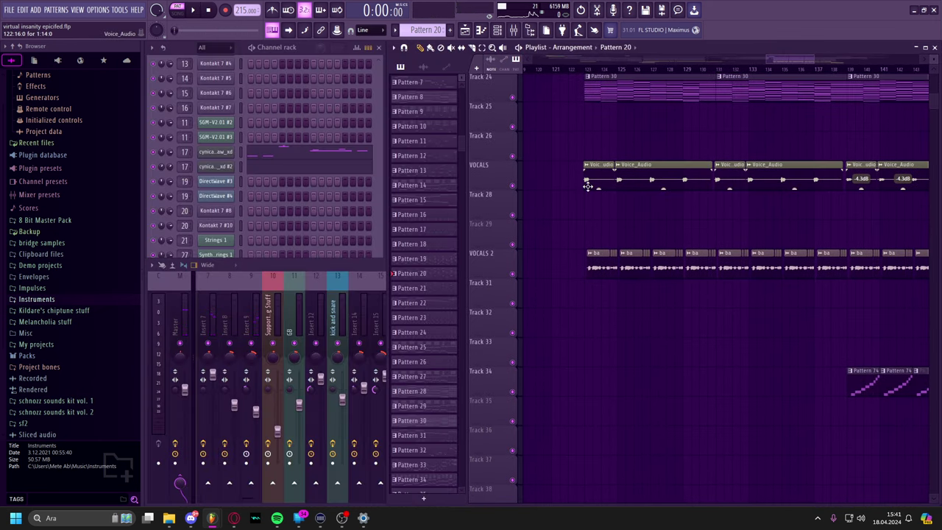
scroll(588, 186, up, 2)
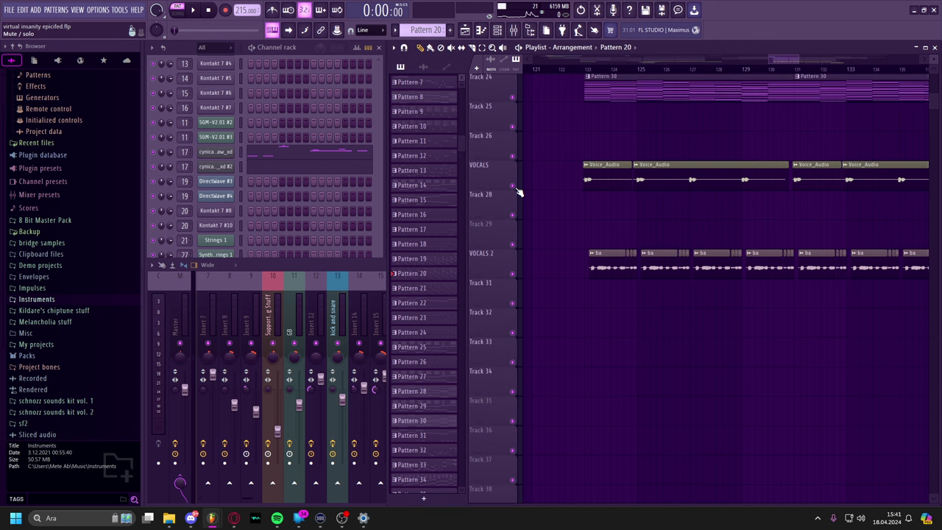
scroll(550, 164, up, 2)
drag(592, 76, 606, 453)
scroll(647, 147, up, 3)
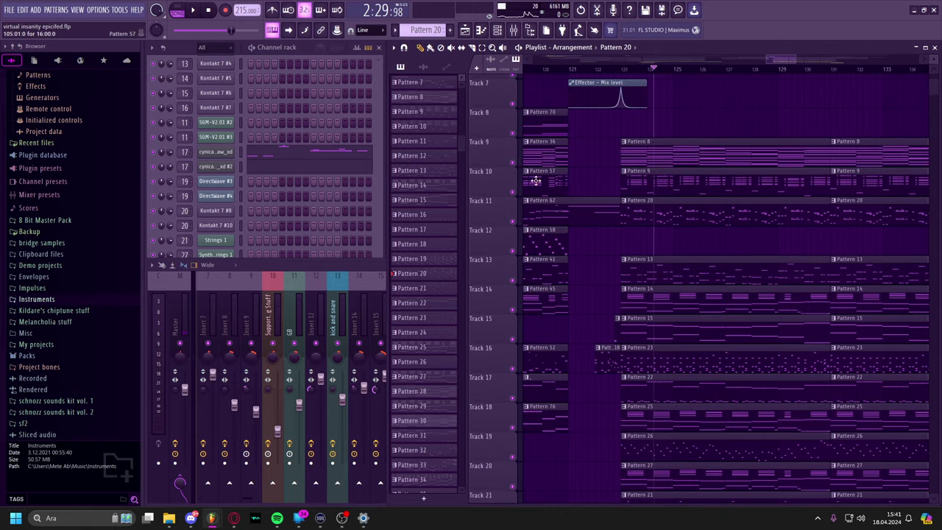
scroll(588, 231, up, 7)
scroll(714, 279, down, 20)
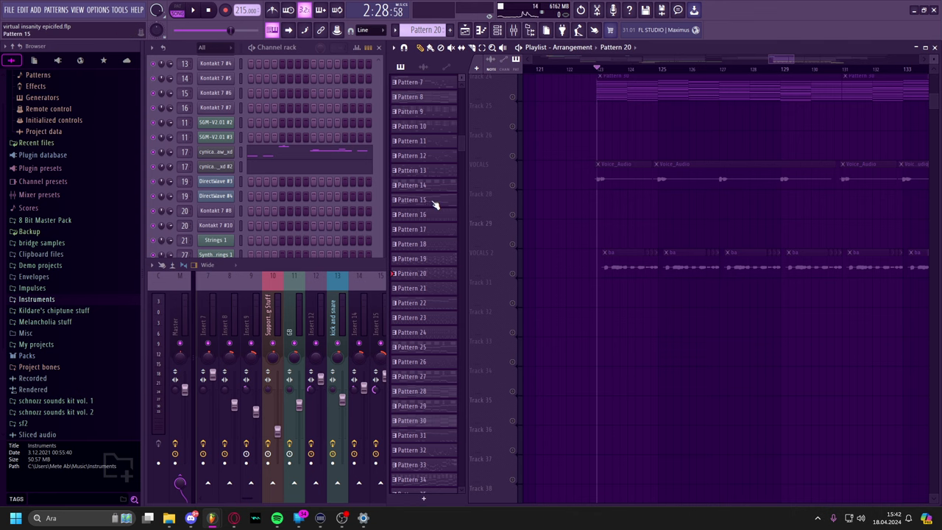
Unmute the VOCALS and VOCALS 2 tracks, play both from bar 123 and stop playback.
click(512, 185)
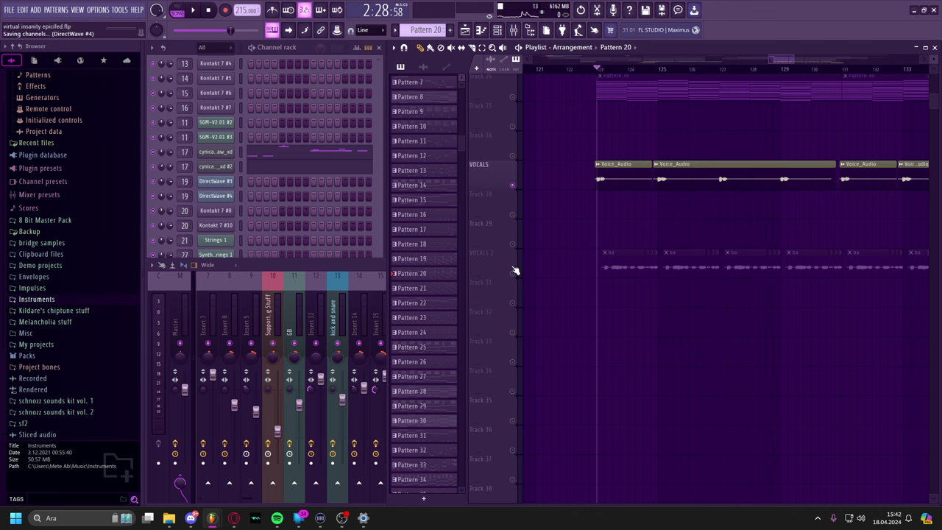
scroll(515, 265, down, 1)
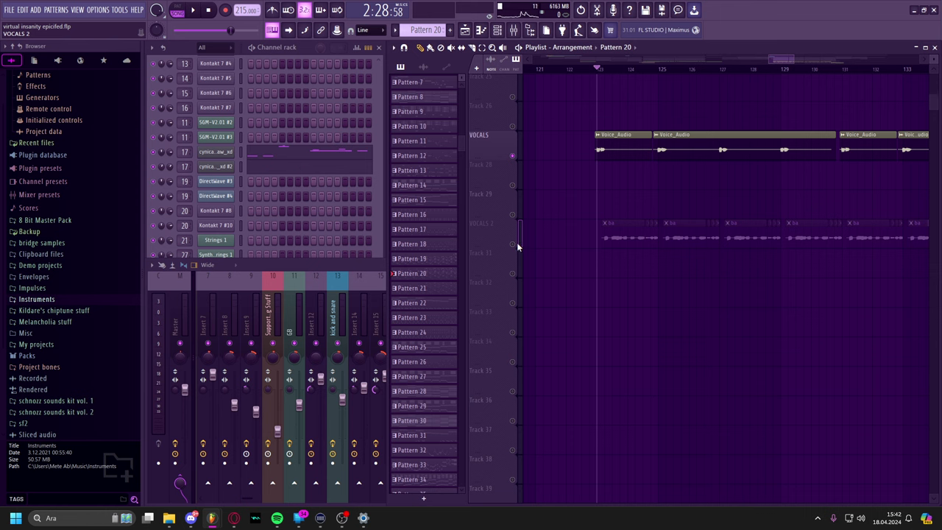
click(515, 243)
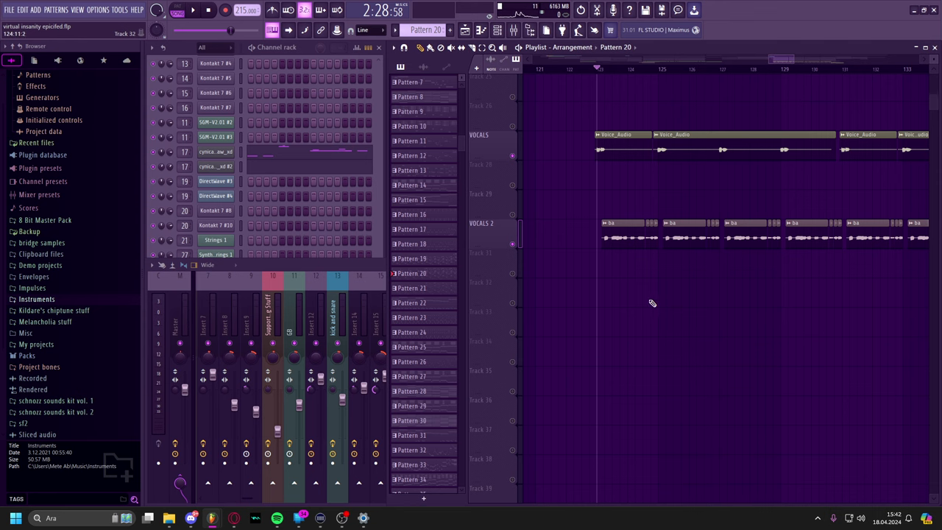
key(space)
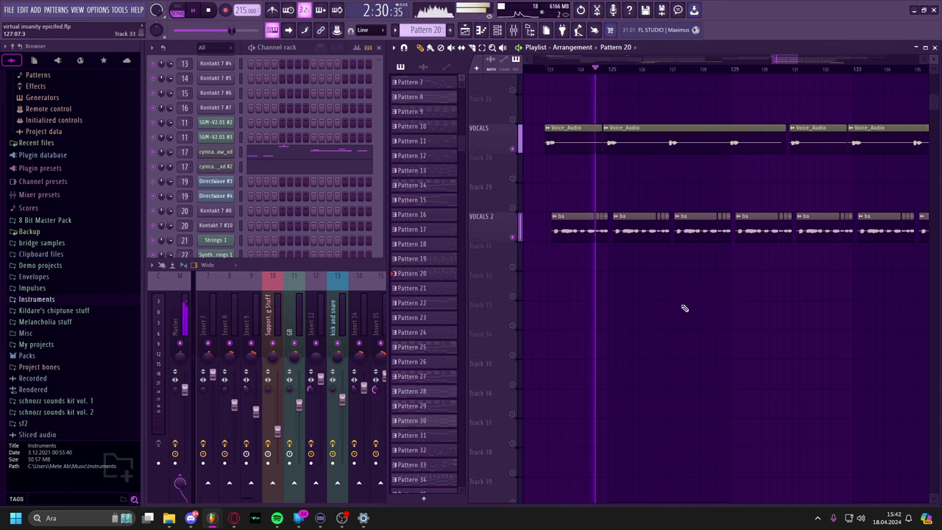
click(354, 318)
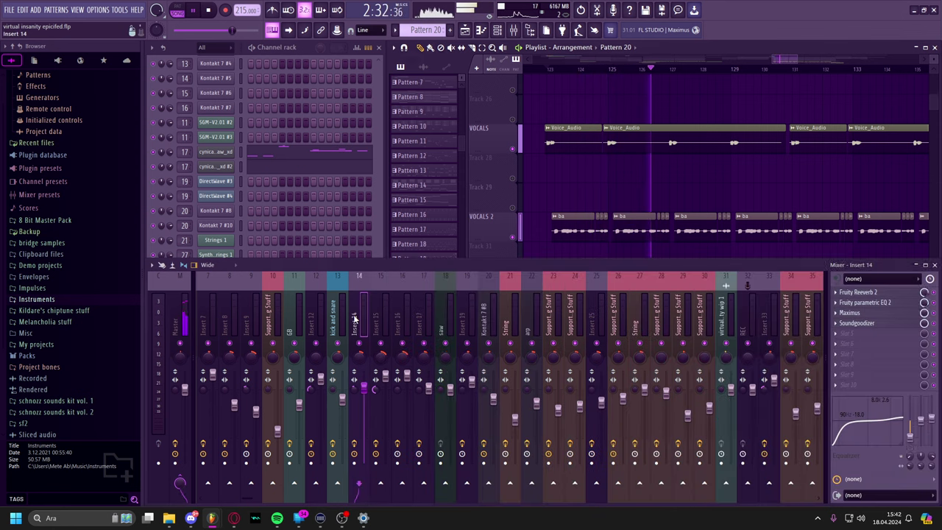
click(649, 220)
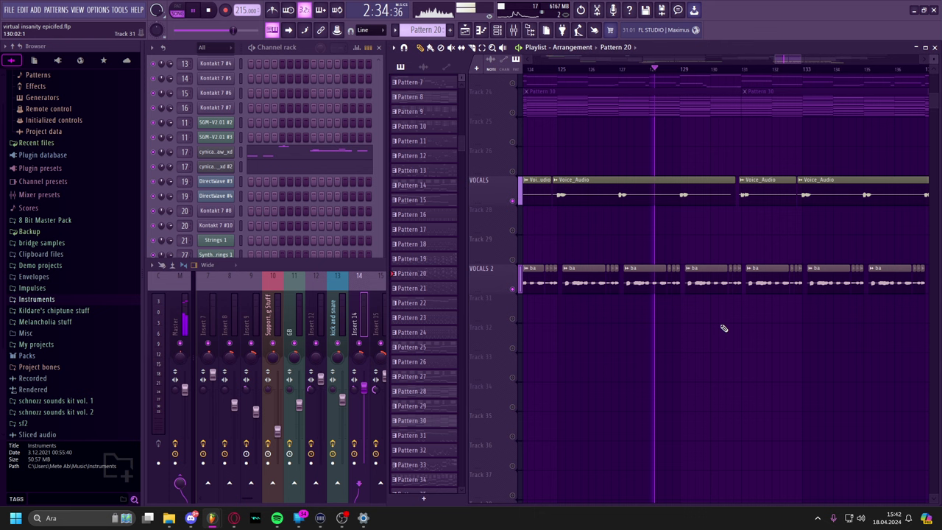
drag(707, 343, 586, 374)
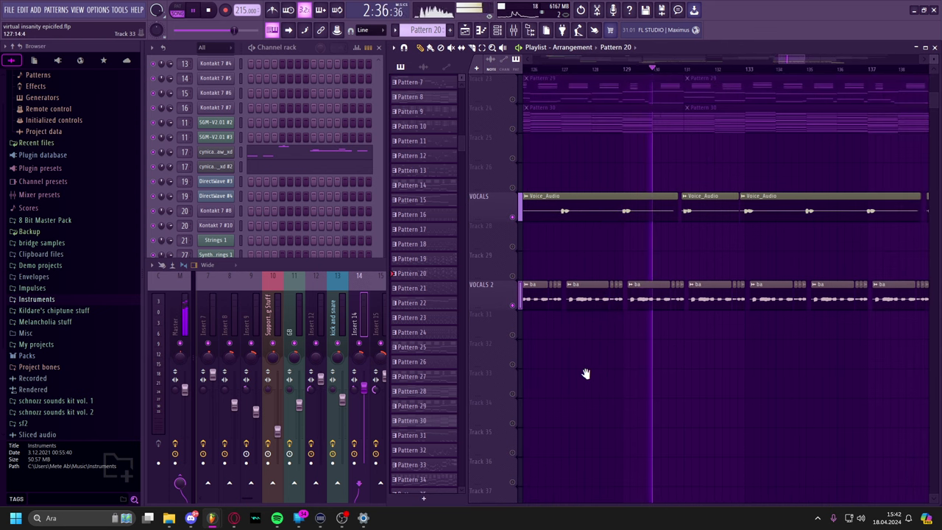
key(space)
Unmute Track 34 and open its first Pattern 74 clip to examine the ba (1) - Part_1 #2 marker notes.
drag(715, 257, 577, 274)
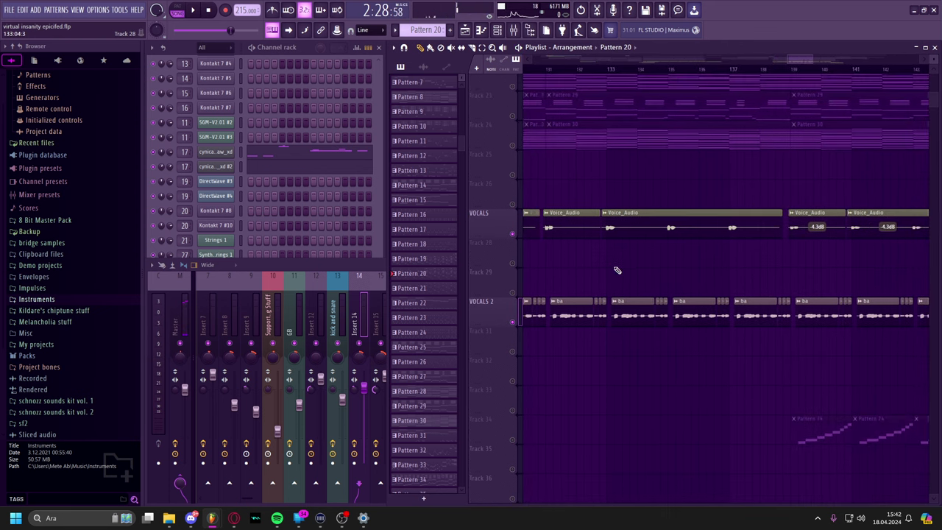
scroll(616, 270, down, 6)
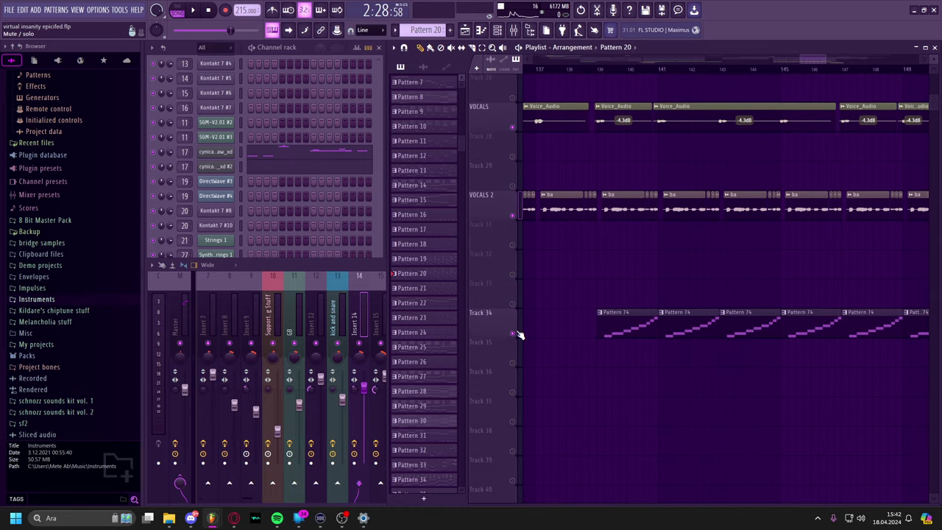
double_click(609, 313)
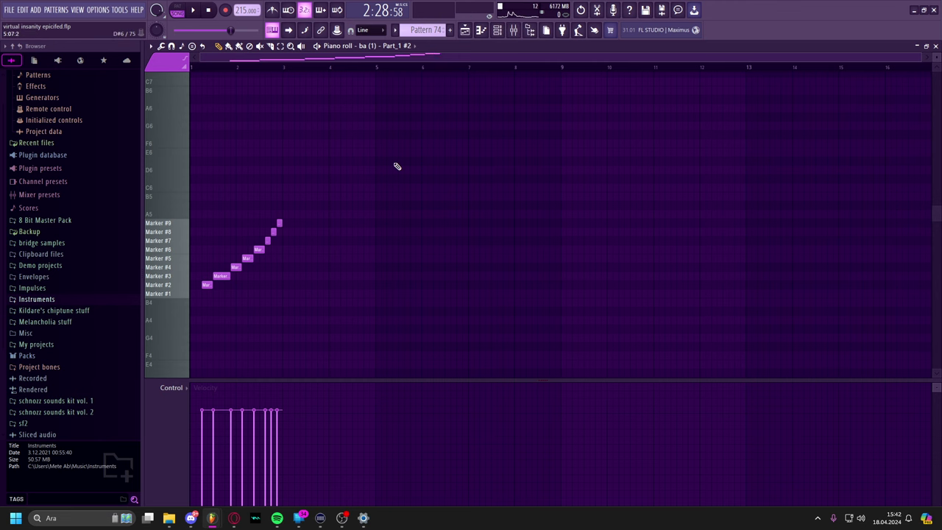
key(Escape)
double_click(645, 315)
scroll(643, 316, down, 5)
drag(662, 237, 758, 188)
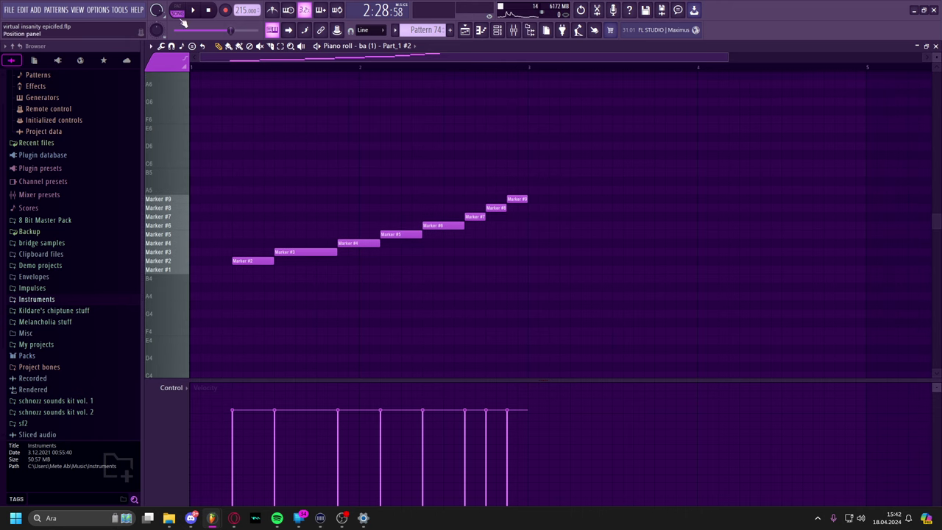
Open the ba (1) - Part_1 #2 channel in Slicex from the channel rack and audition its slices.
key(F6)
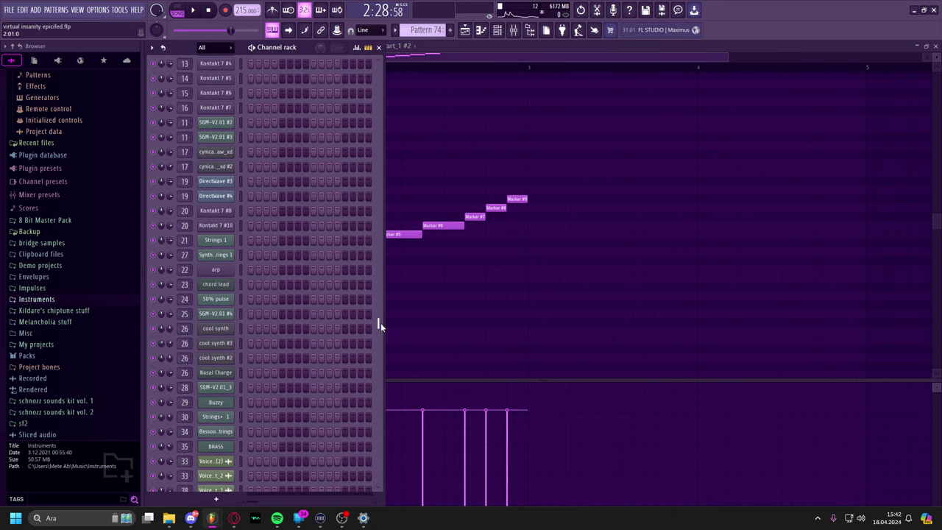
drag(380, 324, 381, 494)
click(224, 445)
key(x)
key(v)
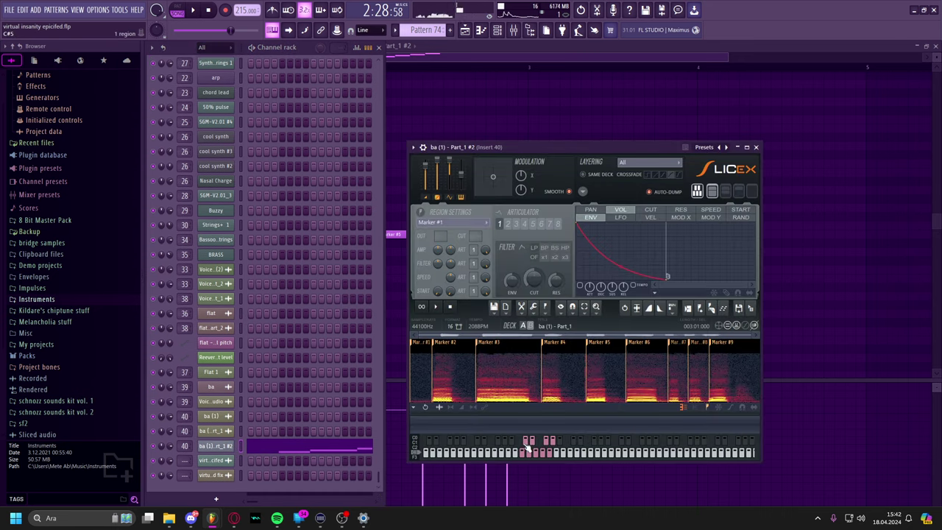
Audition more of the ba (1) - Part_1 #2 slices on the Slicex keyboard.
click(529, 452)
click(533, 442)
click(546, 454)
click(553, 453)
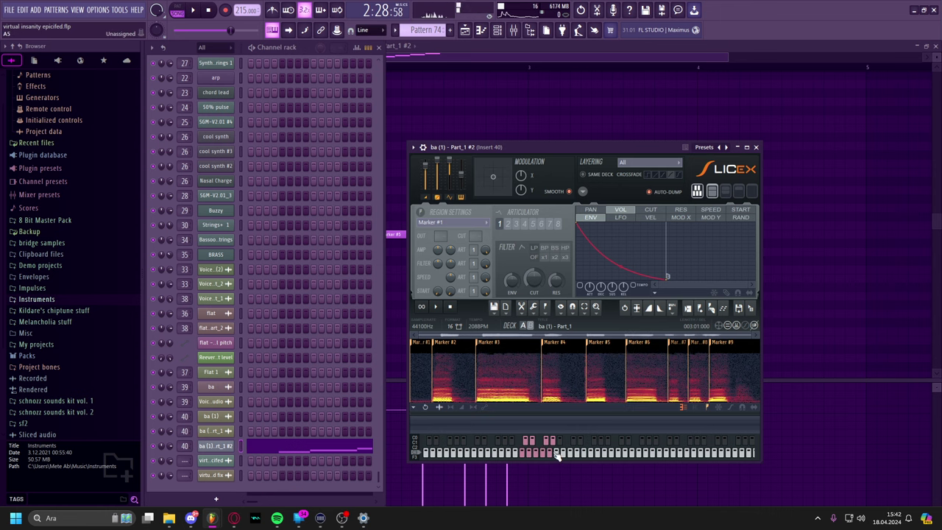
click(557, 440)
Return to the Pattern 74 notes, play the marker notes in pattern mode and stop playback.
click(844, 249)
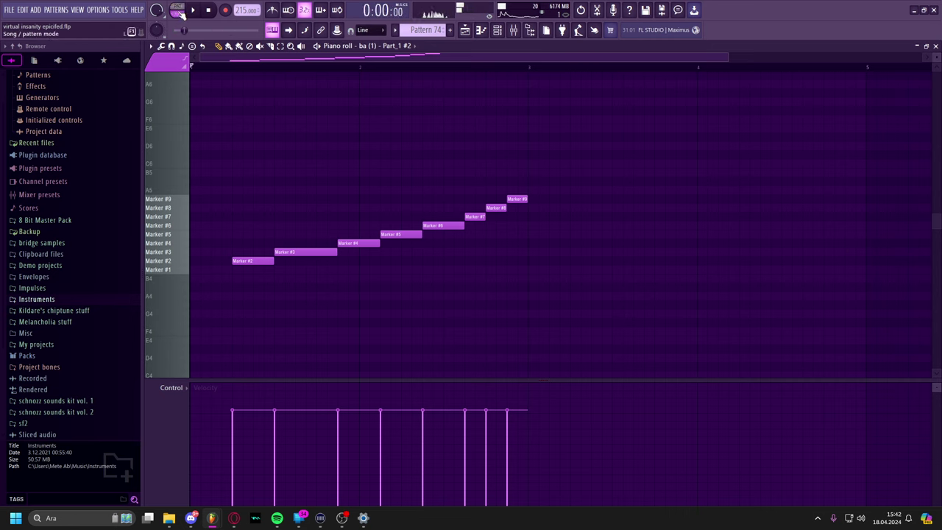
key(space)
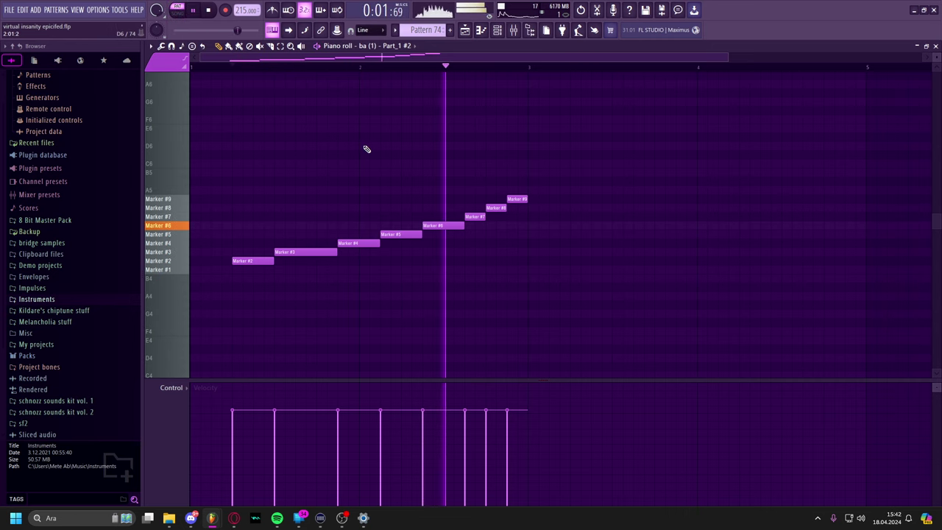
key(space)
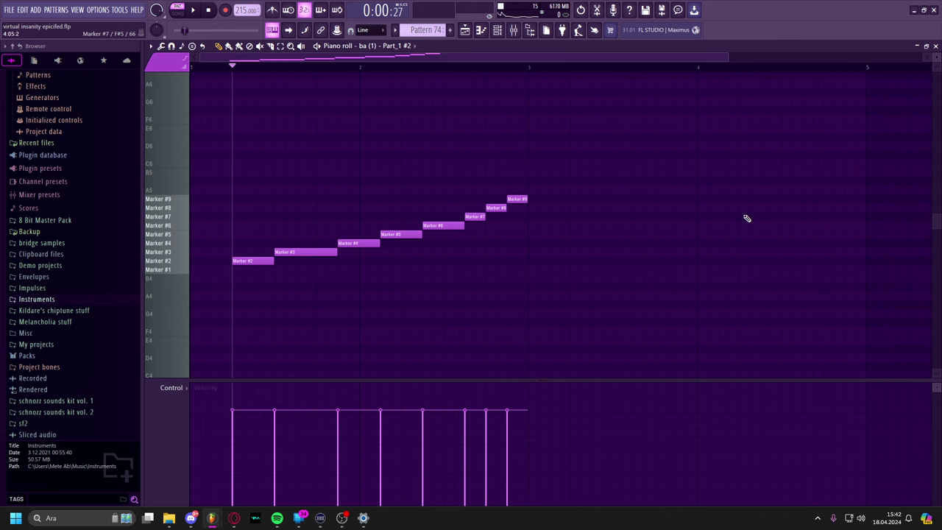
Return to the playlist, play VOCALS, VOCALS 2 and Track 34 together from about bar 139 and stop playback.
key(Escape)
key(Escape)
drag(721, 171, 857, 212)
drag(698, 231, 660, 289)
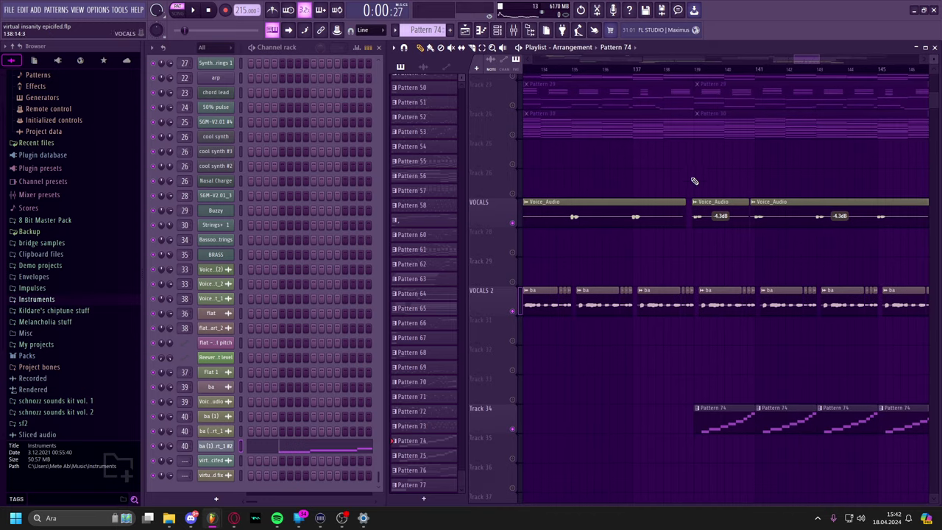
click(690, 70)
key(space)
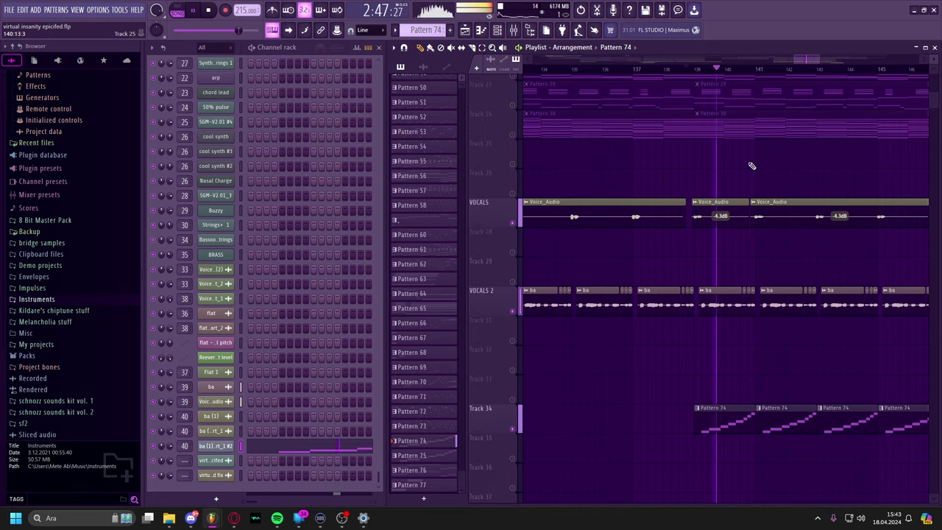
drag(761, 176, 642, 188)
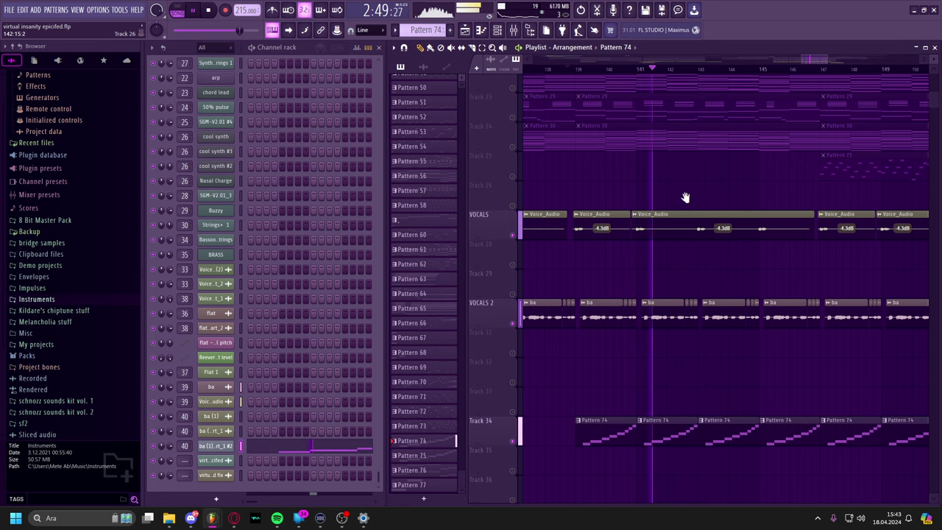
scroll(638, 197, right, 2)
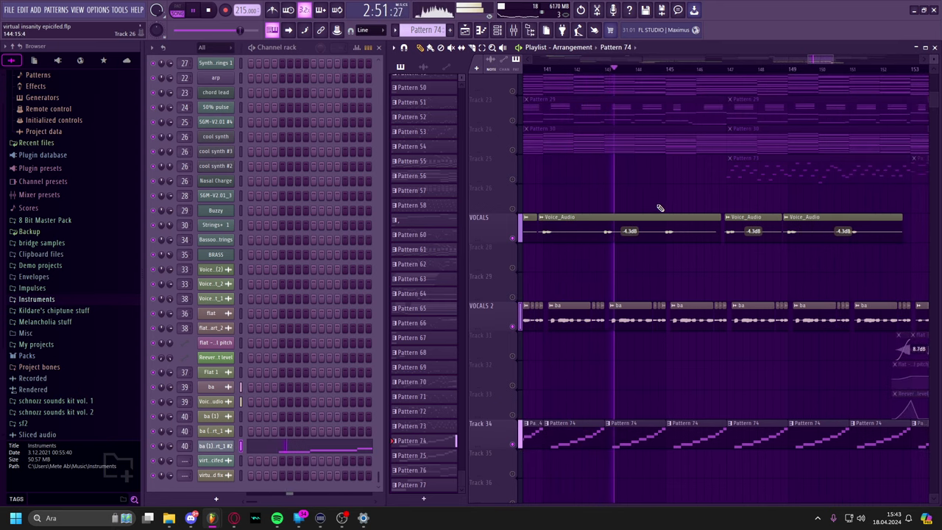
scroll(584, 213, right, 1)
drag(792, 190, 675, 291)
scroll(668, 263, up, 3)
scroll(668, 265, left, 3)
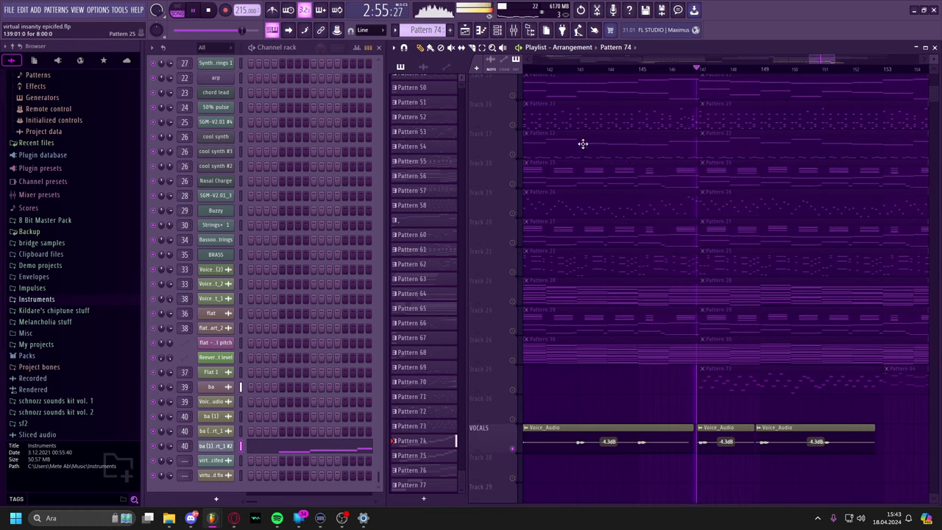
key(space)
Solo Track 19 and unsolo it so that all the playlist tracks are unmuted.
drag(679, 183, 889, 194)
right_click(513, 223)
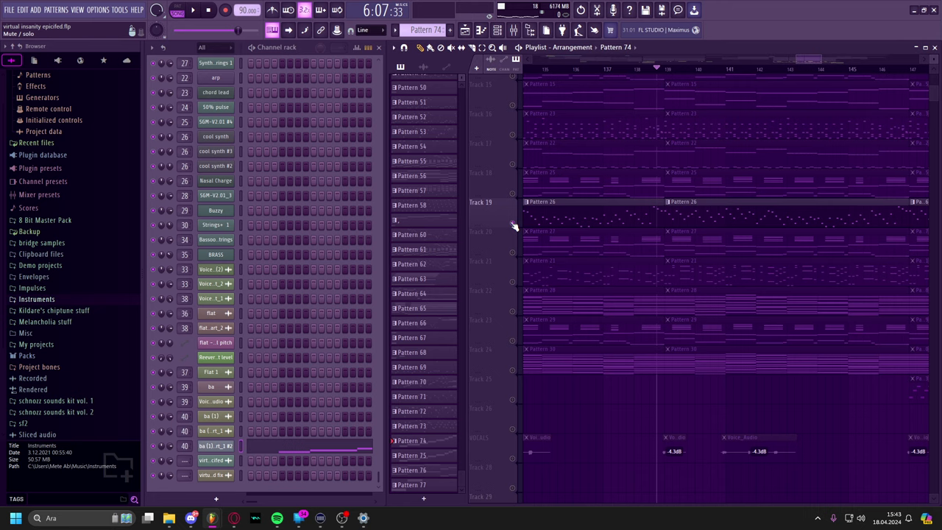
right_click(513, 224)
Switch the playlist to Arrangement_2, examine its tracks and briefly play it.
scroll(581, 49, down, 1)
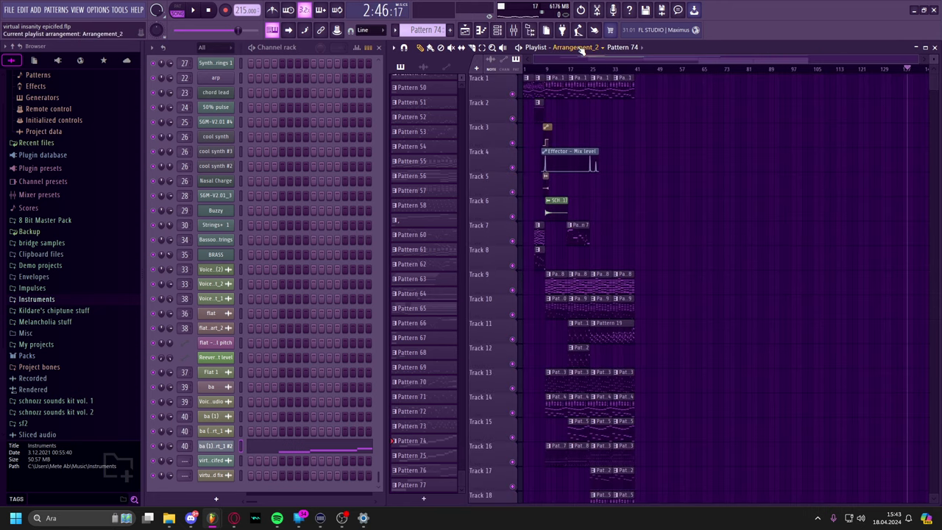
click(579, 49)
click(642, 163)
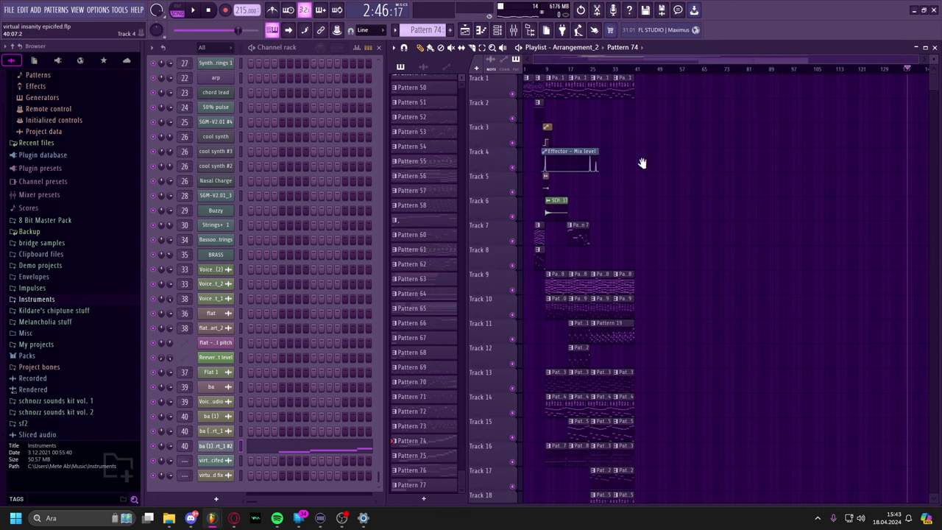
scroll(638, 158, down, 7)
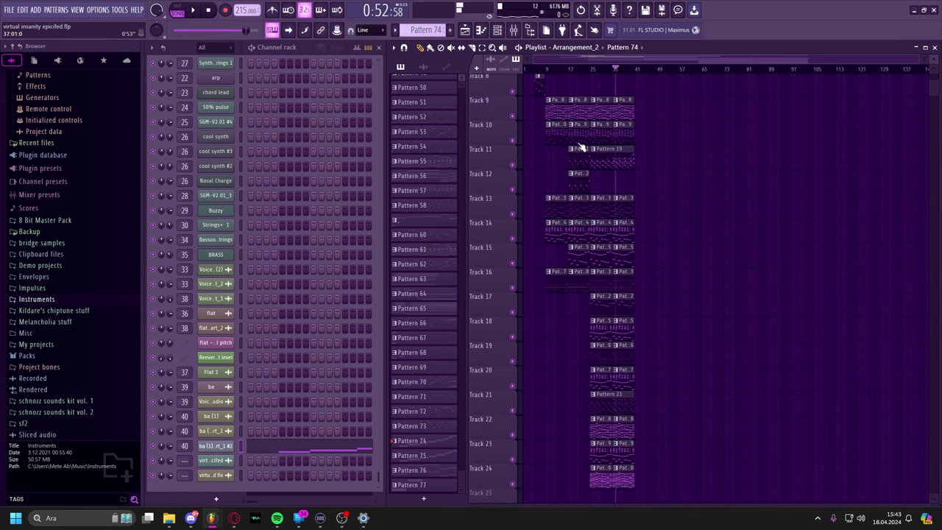
key(space)
scroll(581, 147, up, 4)
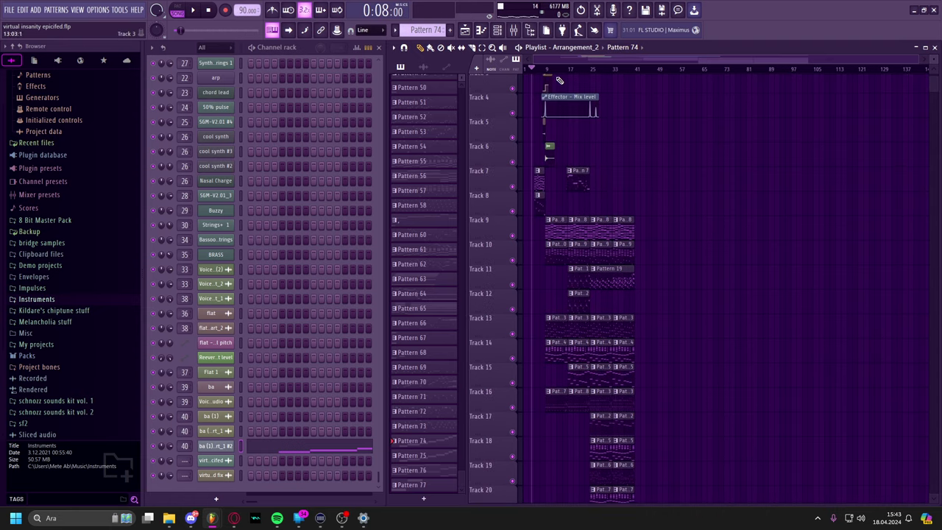
Switch the playlist to Arrangement_3 and play its virtual insanity epicifed fix audio clip.
click(578, 49)
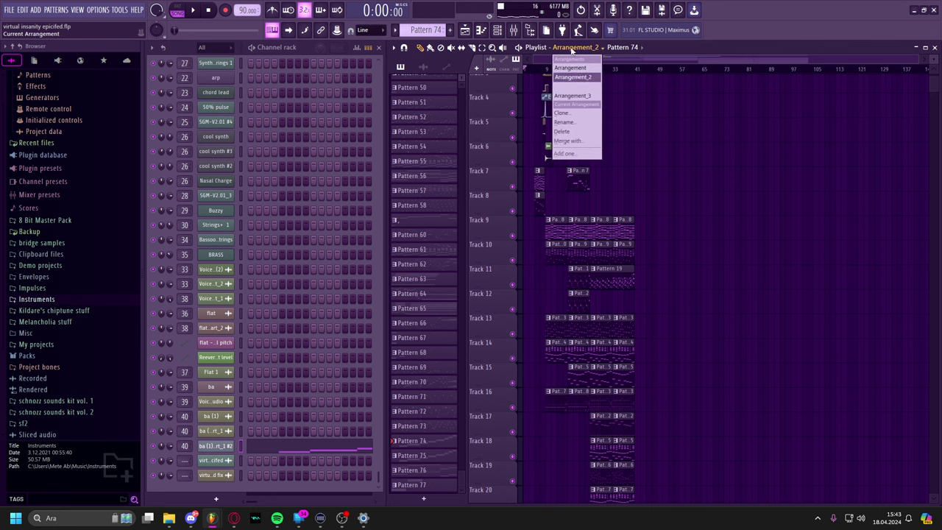
click(597, 96)
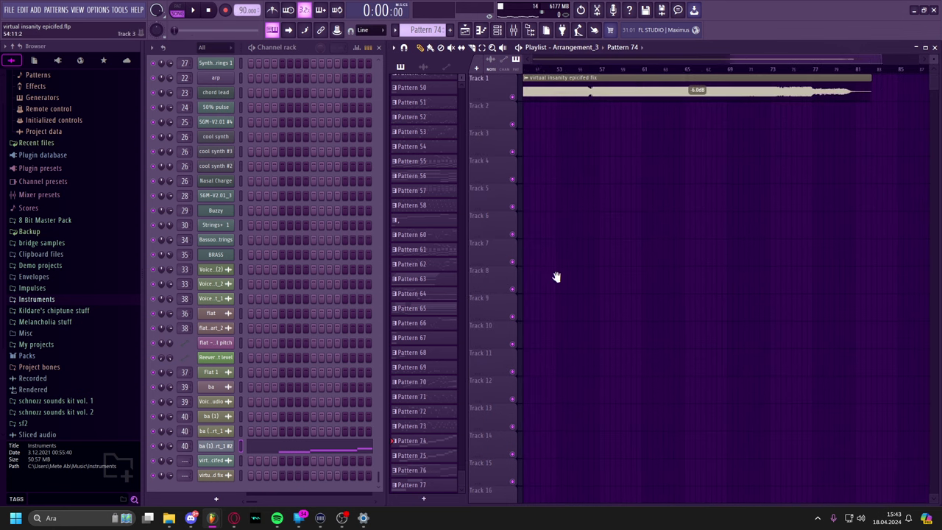
click(614, 69)
key(space)
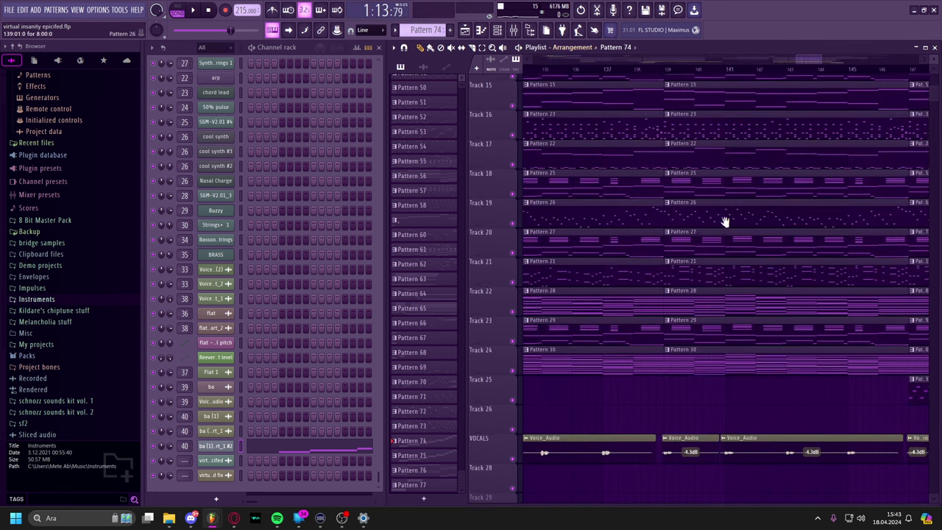
Back in the main Arrangement, play all tracks from about bar 147 and stop playback.
drag(725, 221, 735, 143)
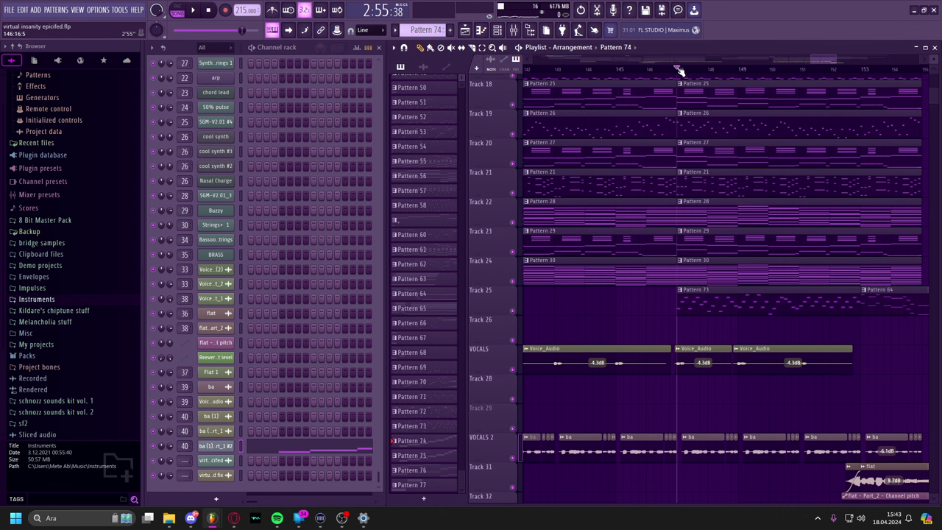
key(space)
drag(675, 172, 580, 193)
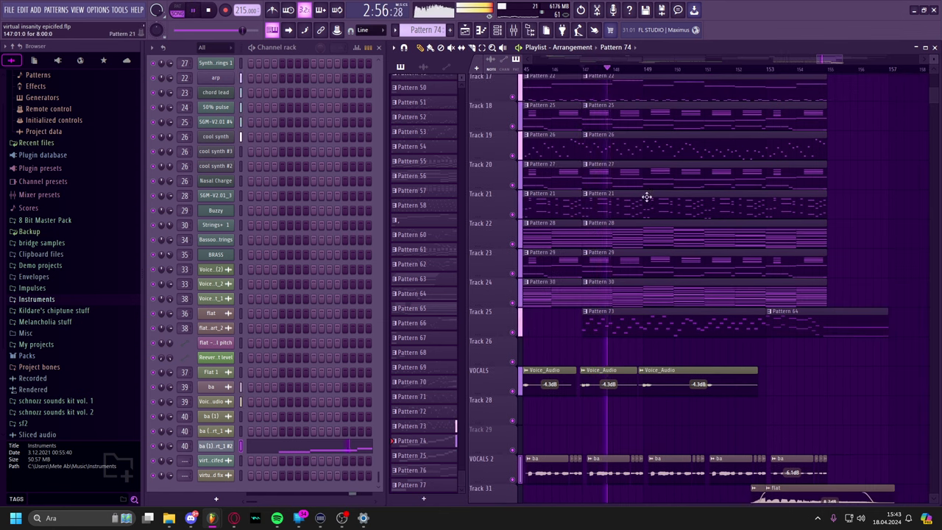
key(space)
Open the Pattern 73 clip on Track 25, play its cool synth notes in pattern mode and stop playback.
double_click(662, 327)
click(177, 9)
key(space)
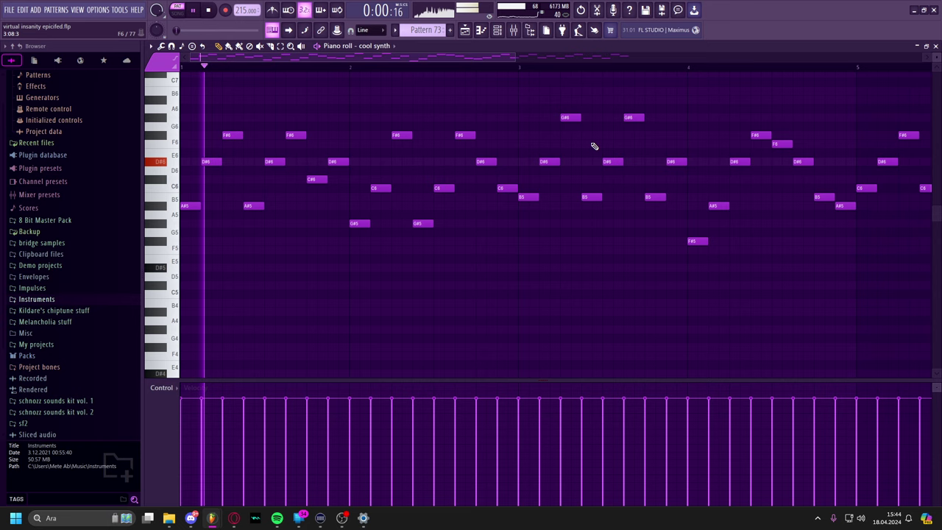
scroll(648, 165, down, 2)
drag(648, 165, 661, 192)
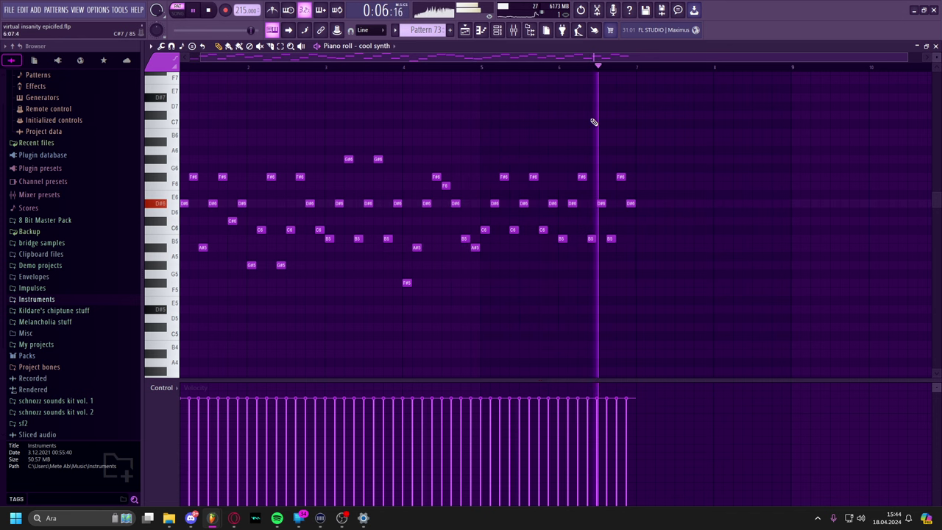
key(space)
Open the Pattern 64 clip on Track 25, play its cool synth notes and return to the playlist.
key(F5)
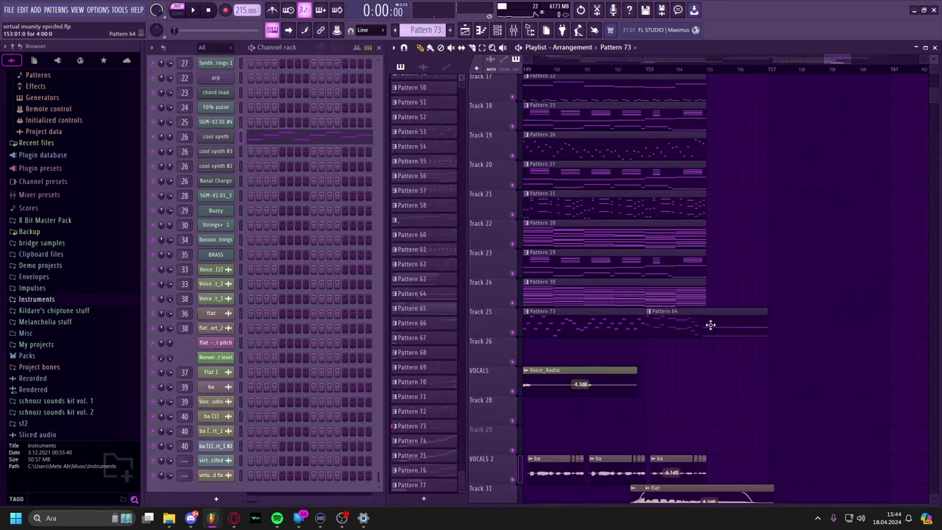
double_click(710, 328)
key(space)
scroll(477, 179, up, 1)
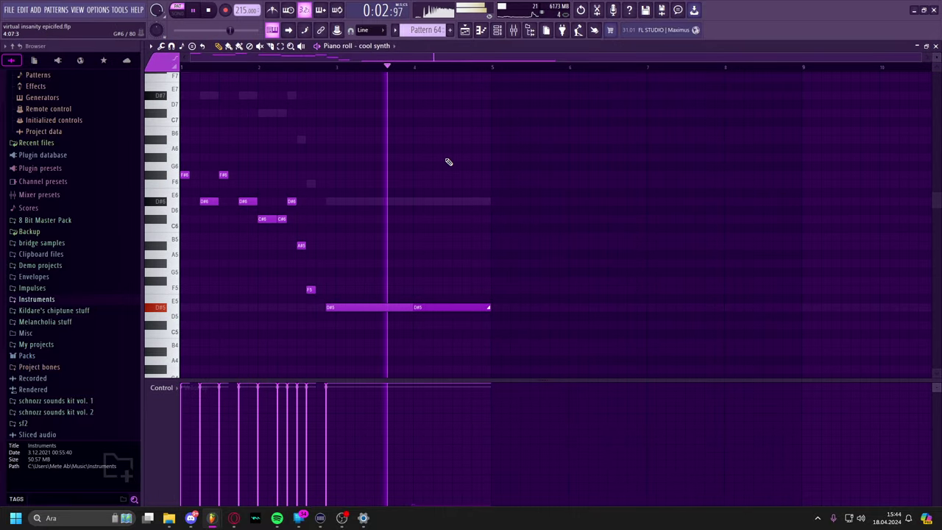
key(Escape)
key(space)
Open the flat audio clip's channel settings from Track 31 and examine its waveform beside the playlist.
scroll(808, 247, down, 5)
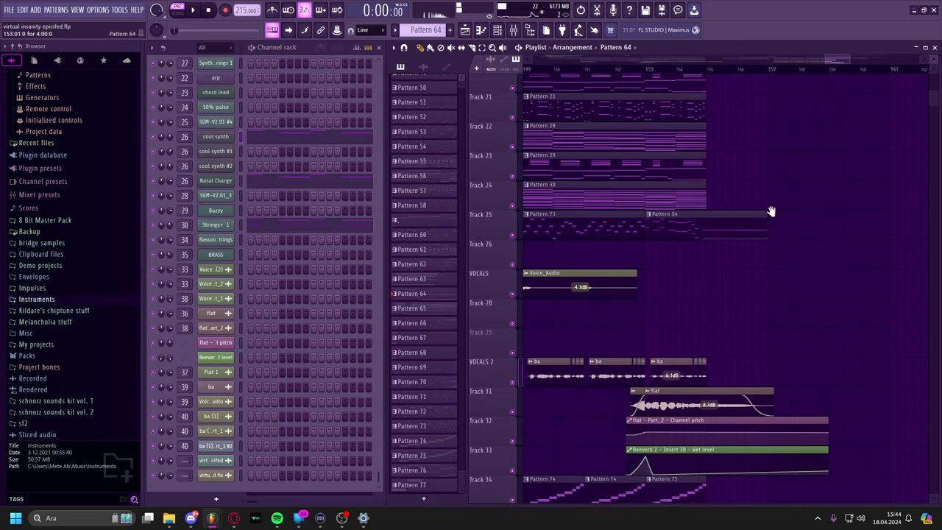
double_click(690, 323)
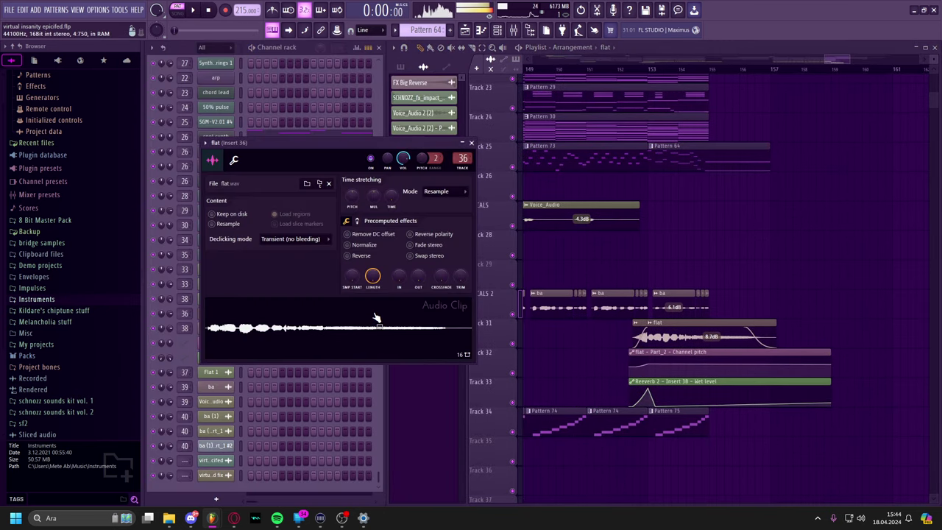
click(733, 261)
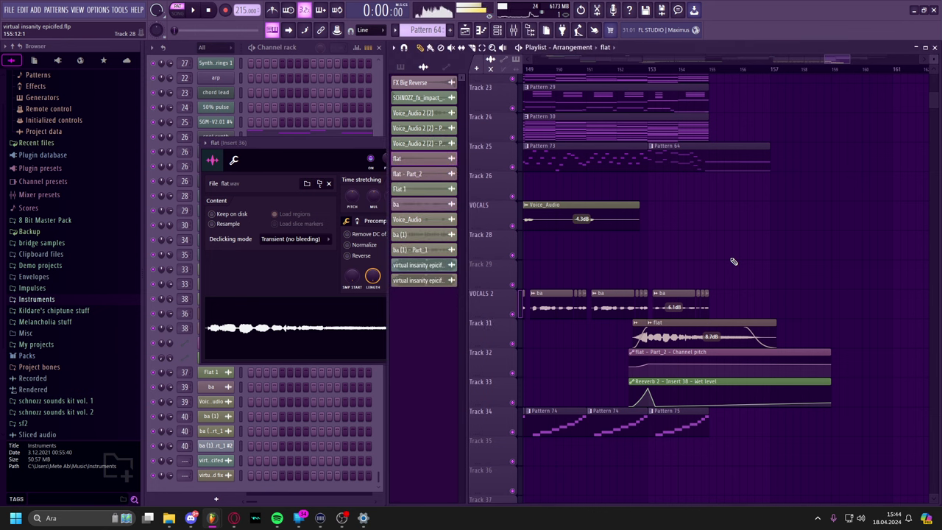
click(371, 143)
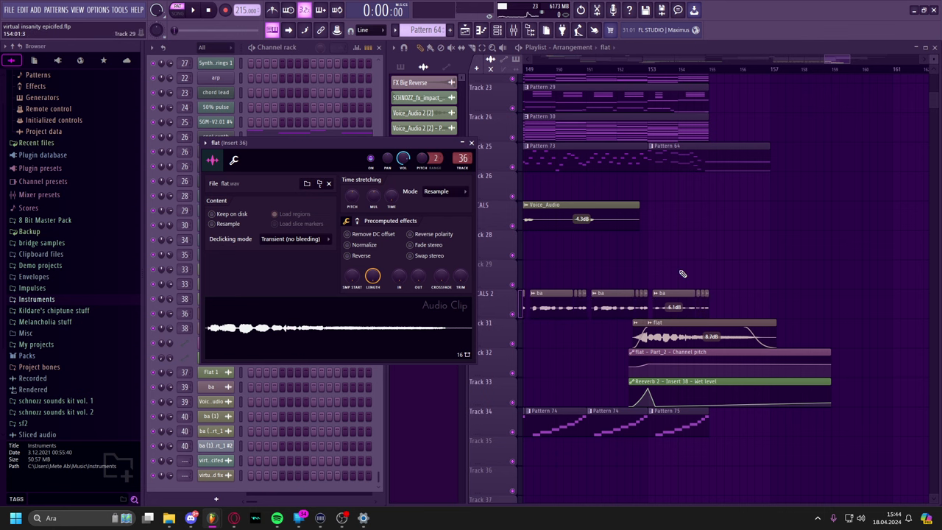
drag(684, 237, 687, 228)
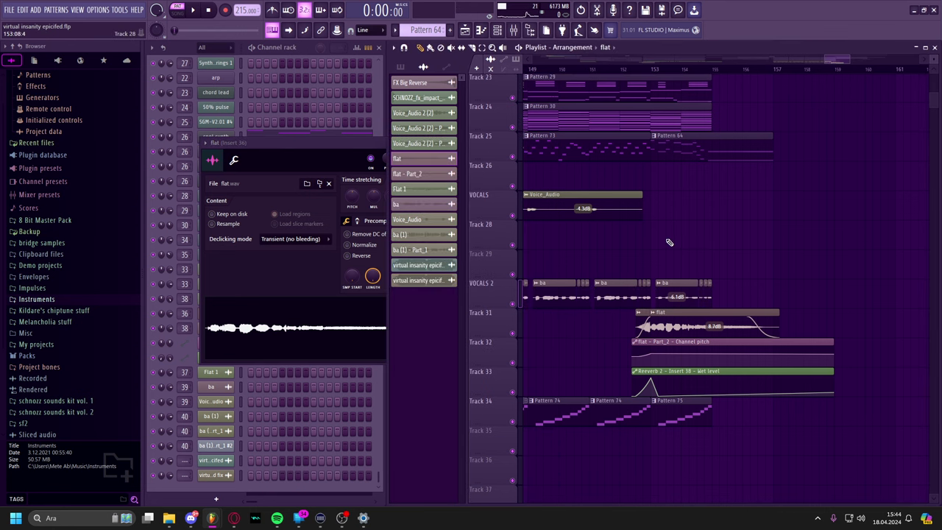
Solo Track 31, play its flat audio clip from about bar 152 and stop playback.
right_click(642, 309)
click(517, 303)
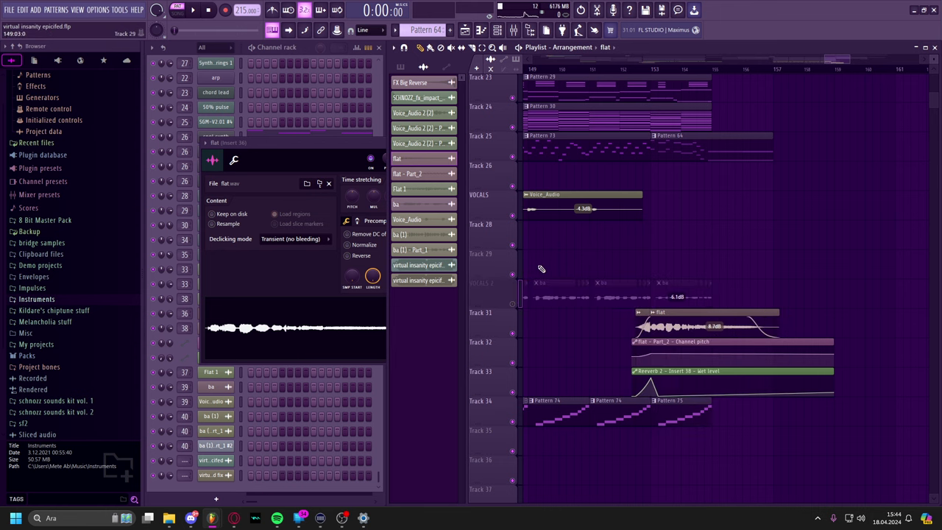
scroll(541, 269, up, 10)
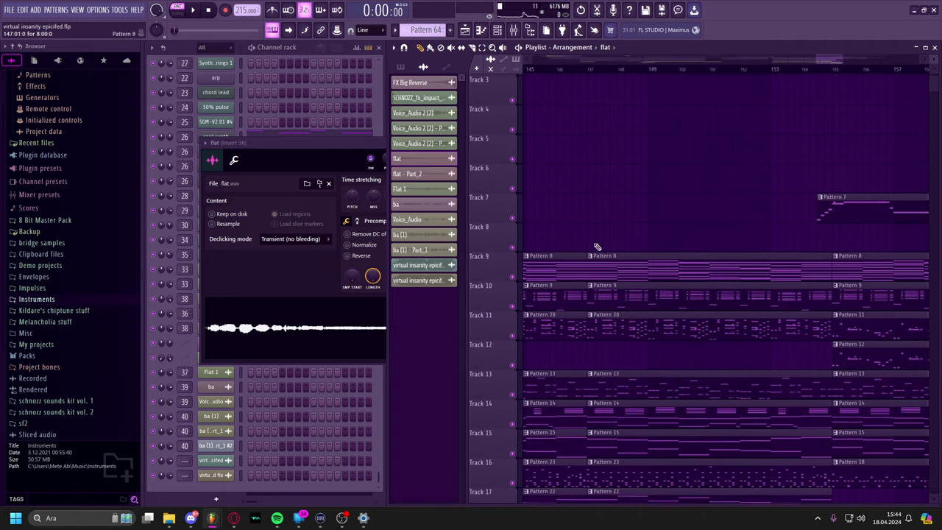
scroll(723, 324, down, 10)
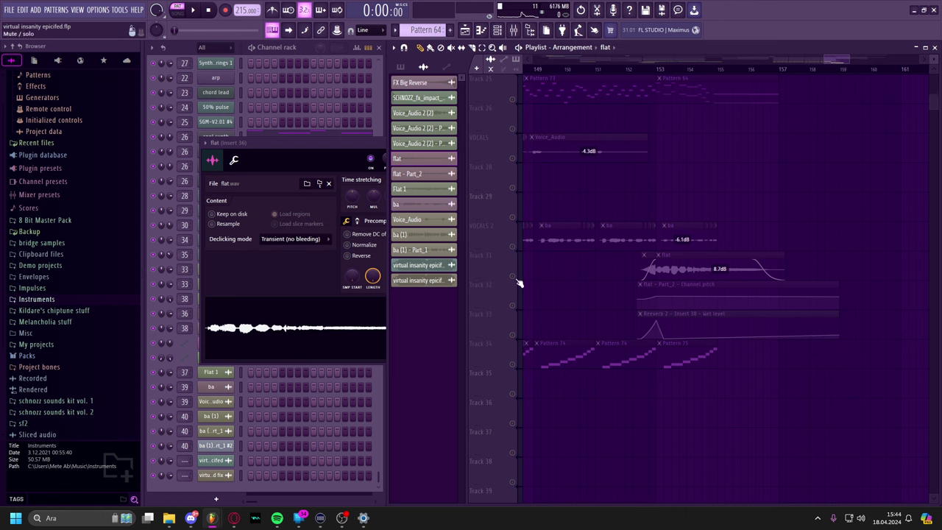
click(515, 278)
click(633, 71)
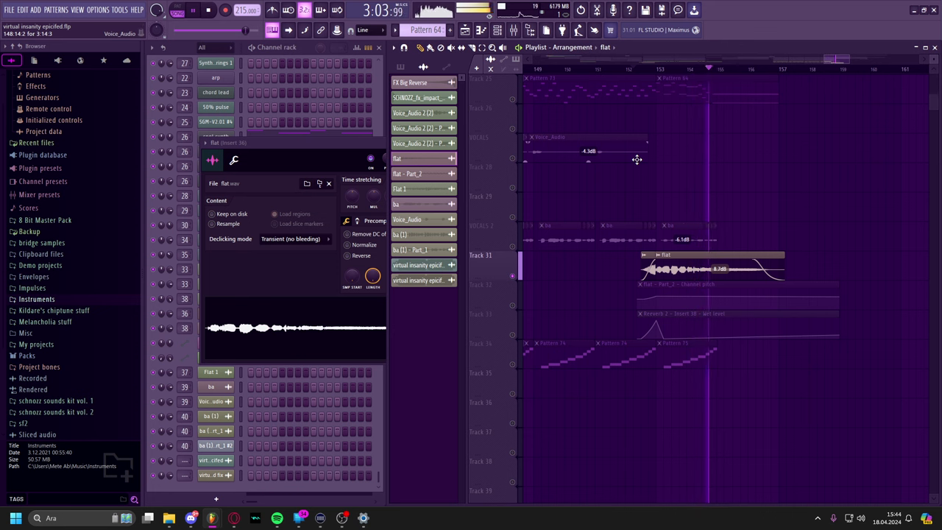
key(space)
Unsolo Track 31 and play the full arrangement from about bar 152 while following the tracks above it.
drag(653, 249, 635, 301)
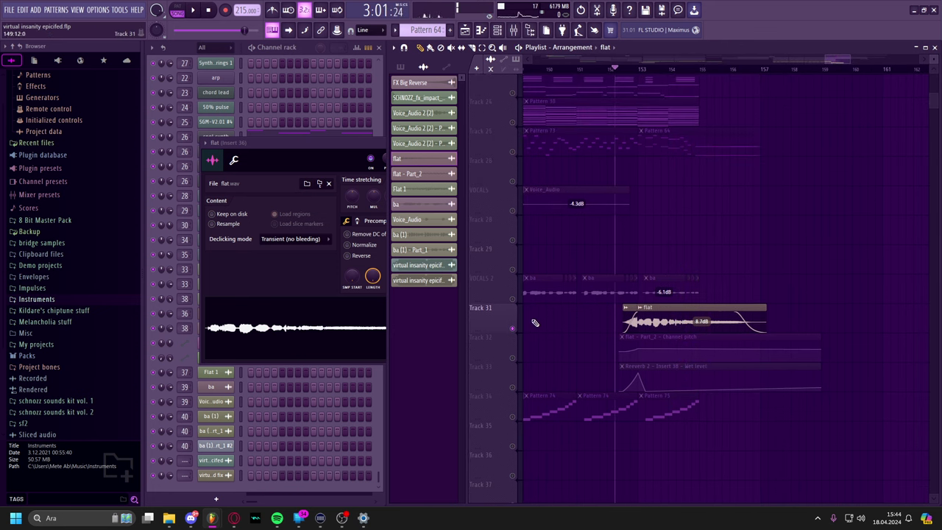
right_click(513, 330)
key(space)
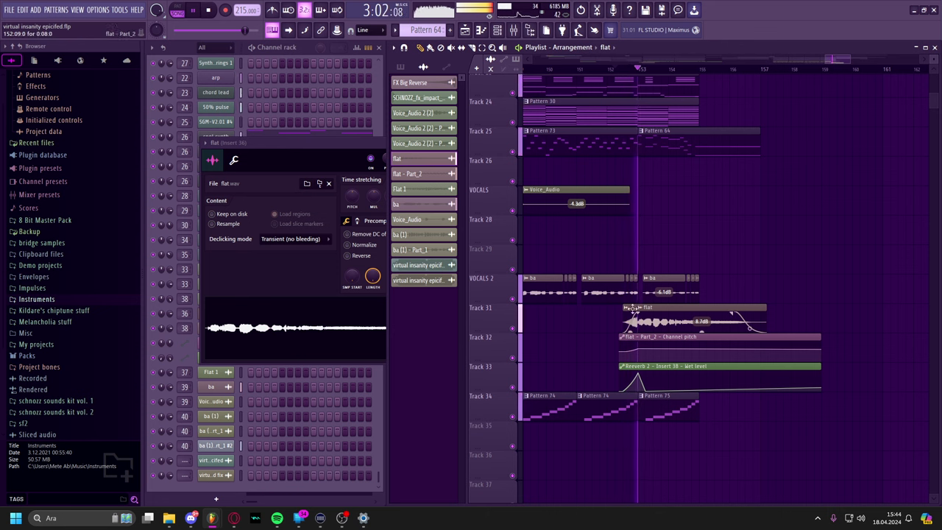
scroll(688, 265, up, 7)
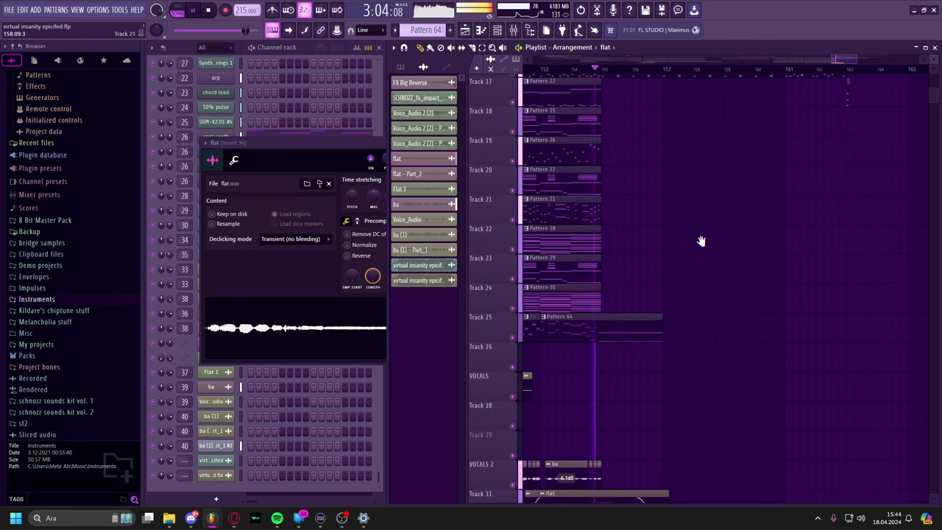
Follow the playing arrangement from about bar 154 to bar 169 across the tracks and stop playback.
drag(683, 315, 682, 323)
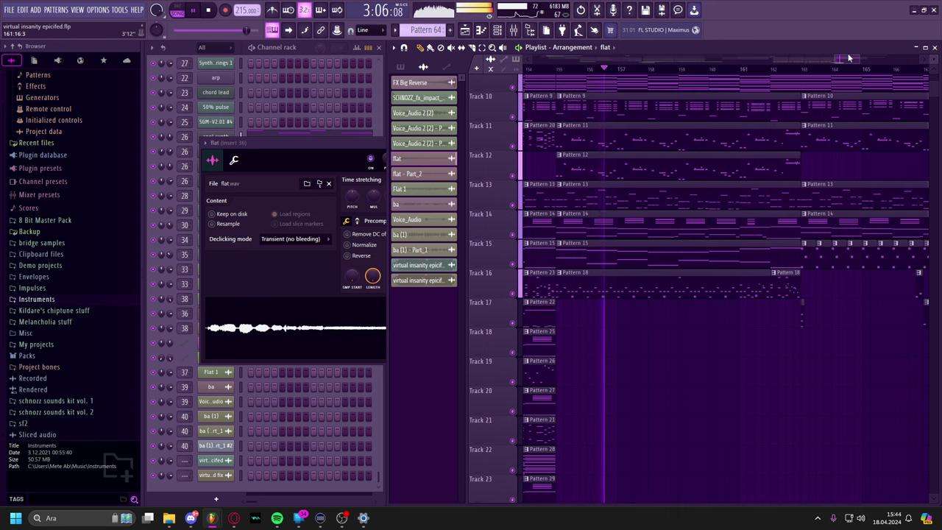
drag(700, 186, 701, 195)
scroll(662, 220, up, 3)
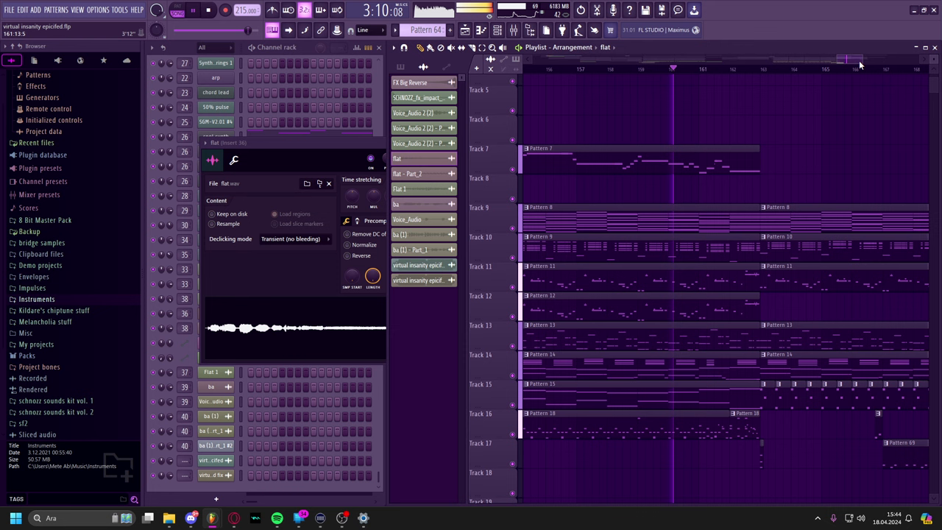
drag(862, 56, 918, 57)
scroll(612, 148, down, 1)
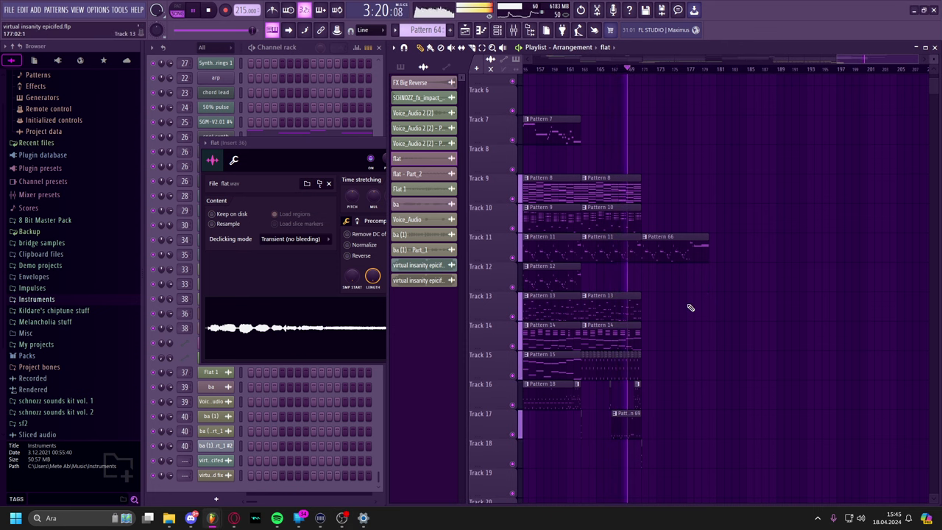
drag(658, 313, 694, 280)
key(space)
Move the song position to bar 163, open a Pattern 67 clip on Track 15, play its notes and return to the playlist.
scroll(686, 337, up, 3)
scroll(687, 337, left, 10)
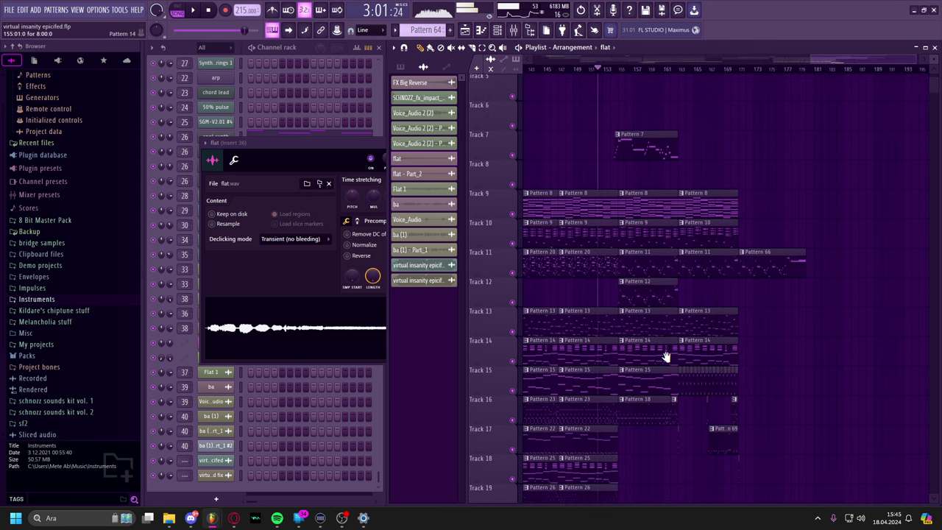
scroll(828, 352, right, 10)
scroll(828, 352, down, 1)
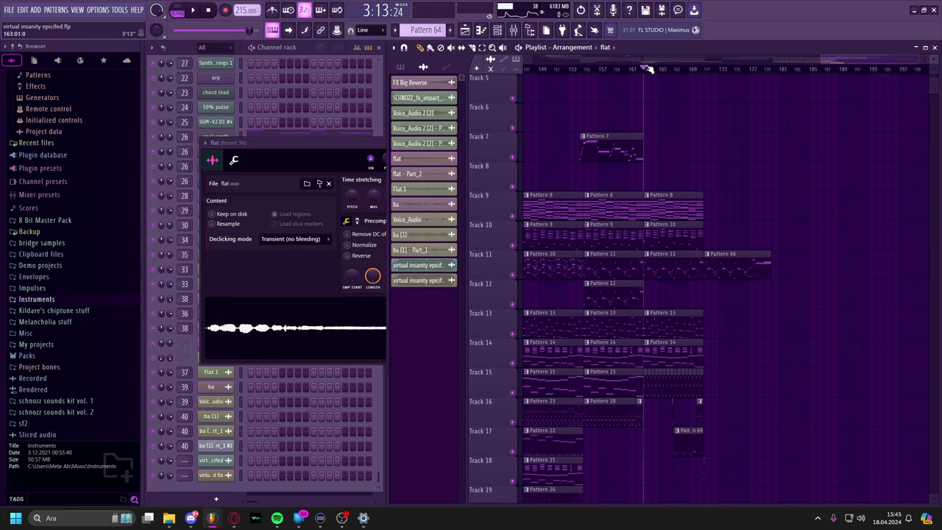
mouse_move(821, 59)
mouse_down()
mouse_move(886, 59)
mouse_move(835, 68)
mouse_up()
double_click(746, 385)
scroll(351, 277, down, 6)
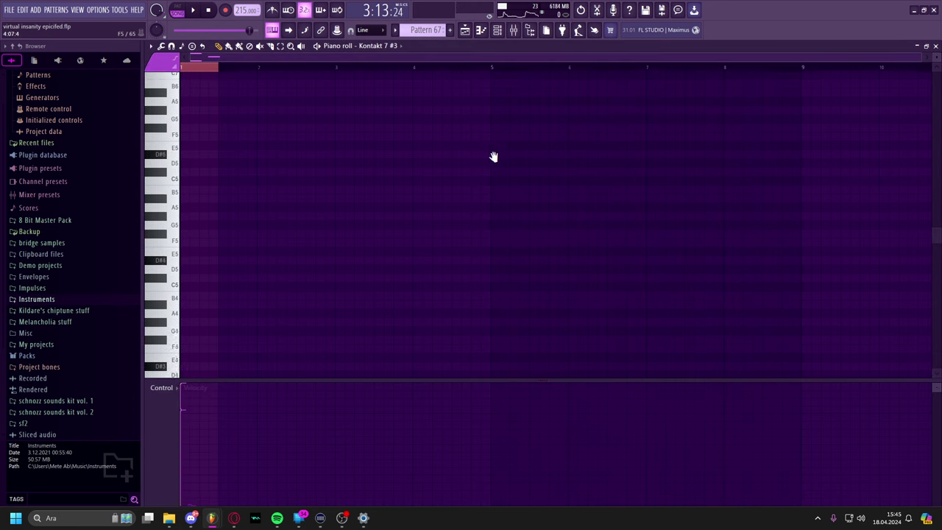
click(177, 13)
key(space)
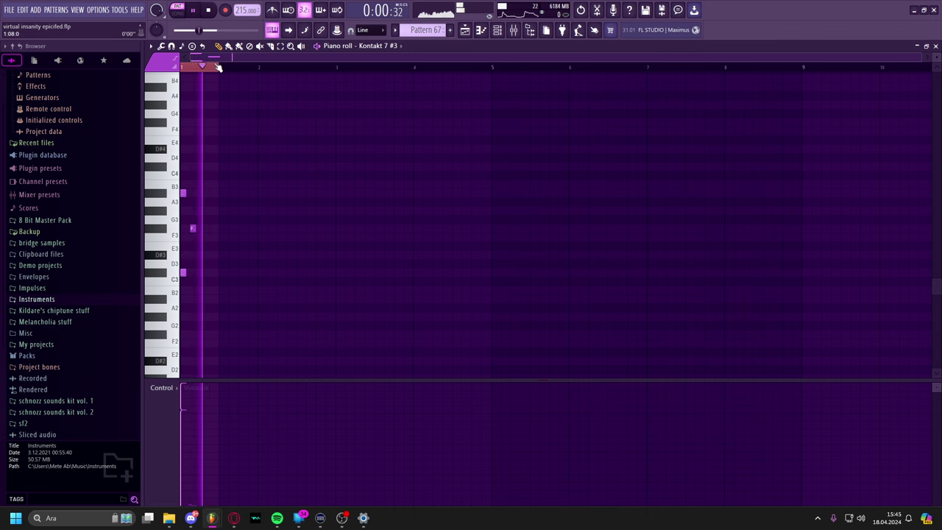
key(space)
key(Escape)
Play the arrangement from bar 163 while viewing Tracks 7 to 21 and stop playback.
scroll(808, 342, up, 3)
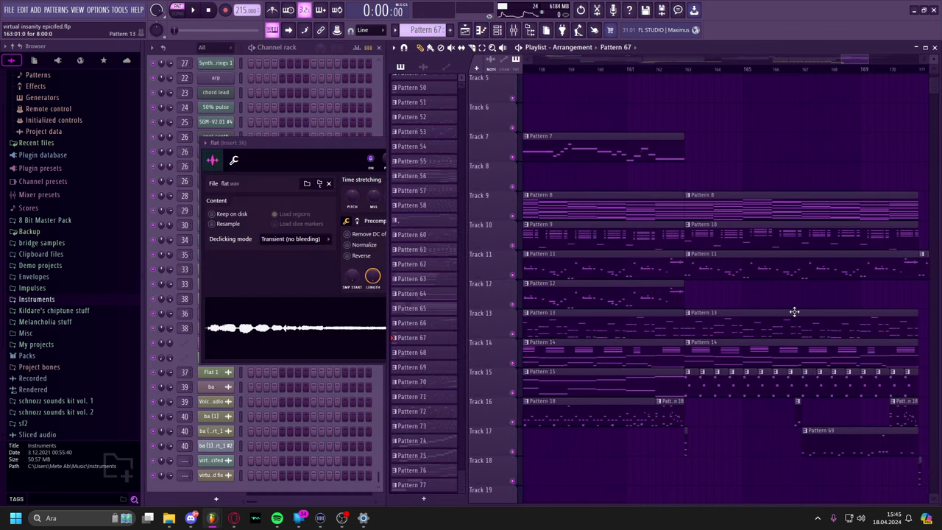
drag(693, 171, 589, 139)
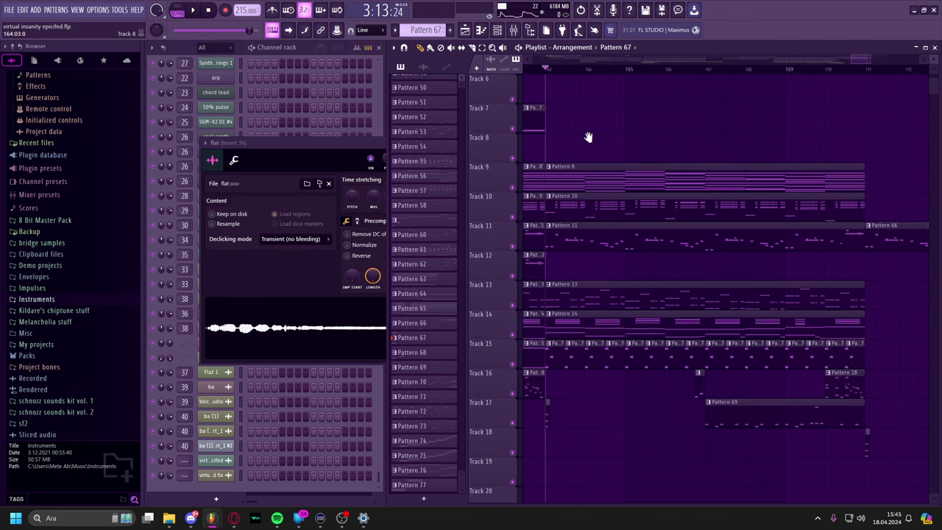
key(space)
scroll(637, 225, down, 1)
scroll(636, 224, down, 1)
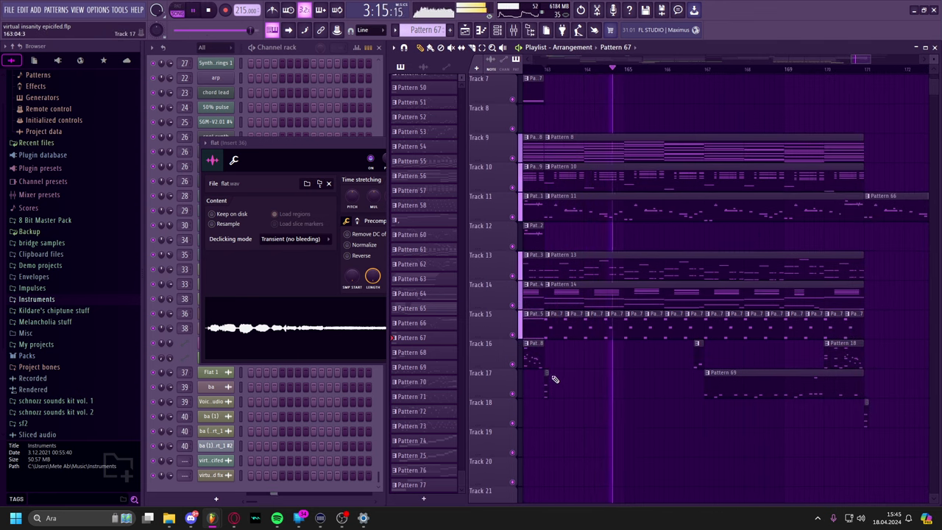
key(space)
Open the short Pattern 18 clip at bar 163 on Track 17, examine its Kontakt 7 #3 notes and return to the playlist.
click(549, 381)
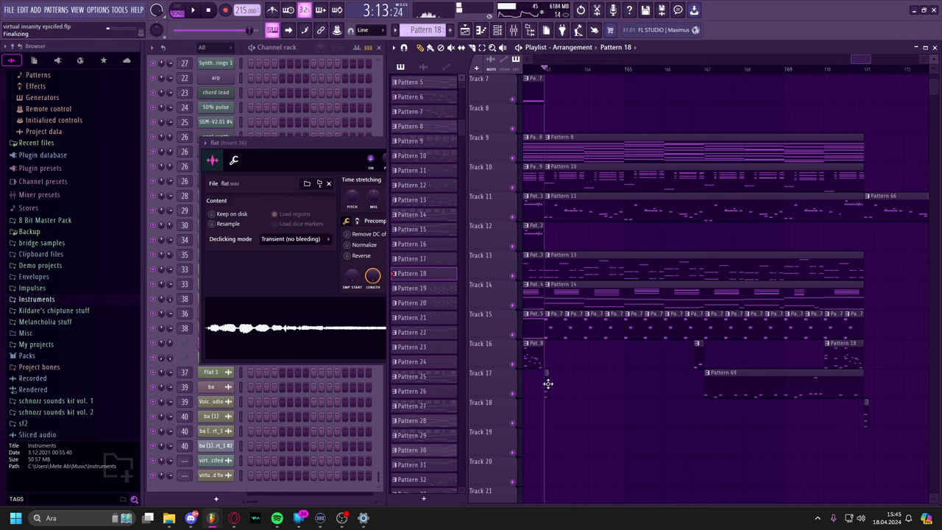
double_click(547, 381)
click(194, 12)
key(space)
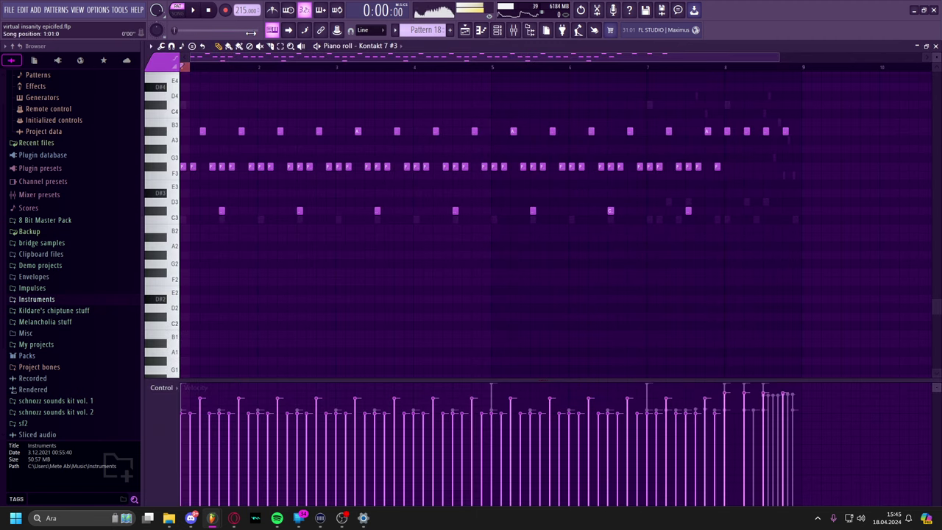
scroll(237, 172, up, 2)
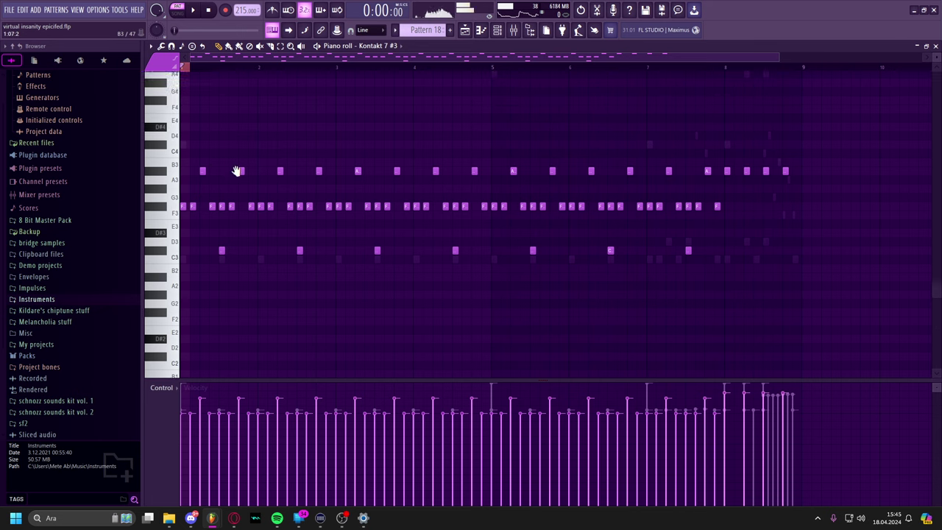
key(Escape)
Play the arrangement from bar 163, stop it and move the short Pattern 68 clip from Track 16 to Track 17.
scroll(721, 233, left, 2)
scroll(653, 115, down, 1)
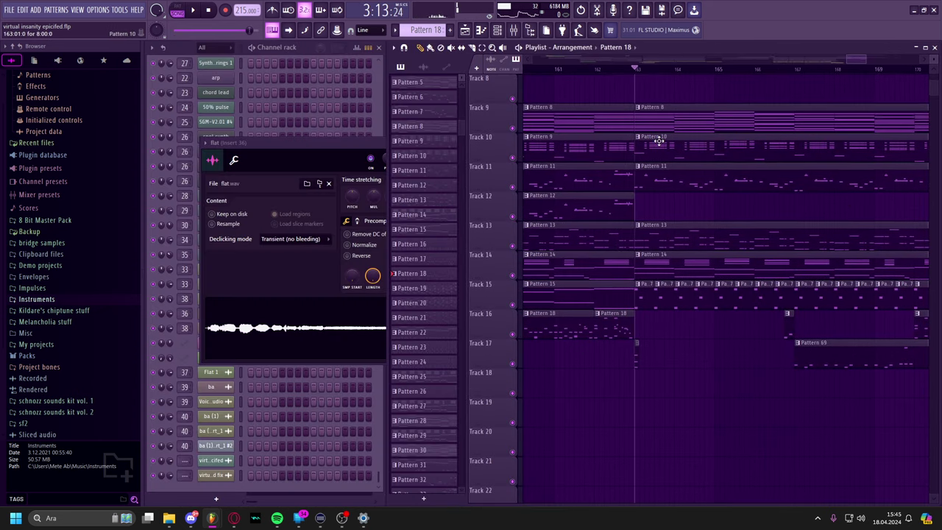
key(space)
scroll(681, 206, down, 1)
scroll(678, 198, up, 2)
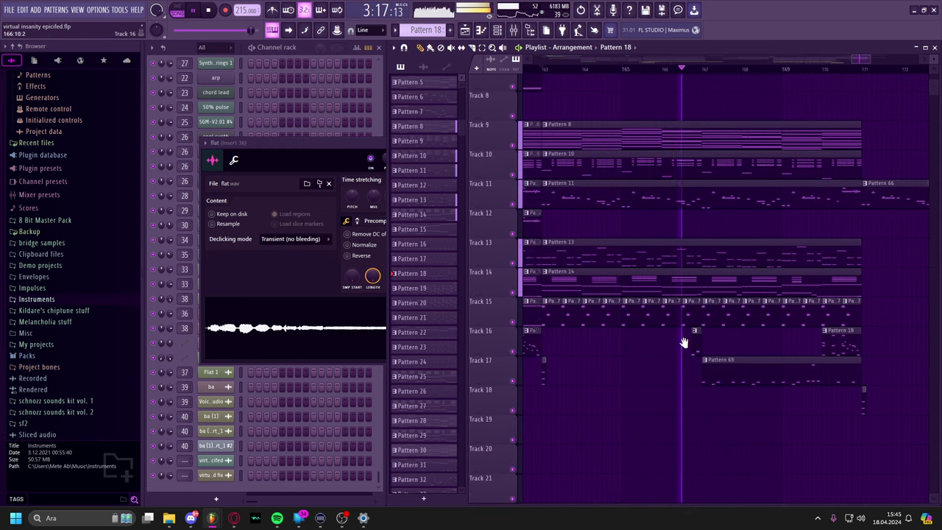
scroll(732, 312, up, 1)
key(space)
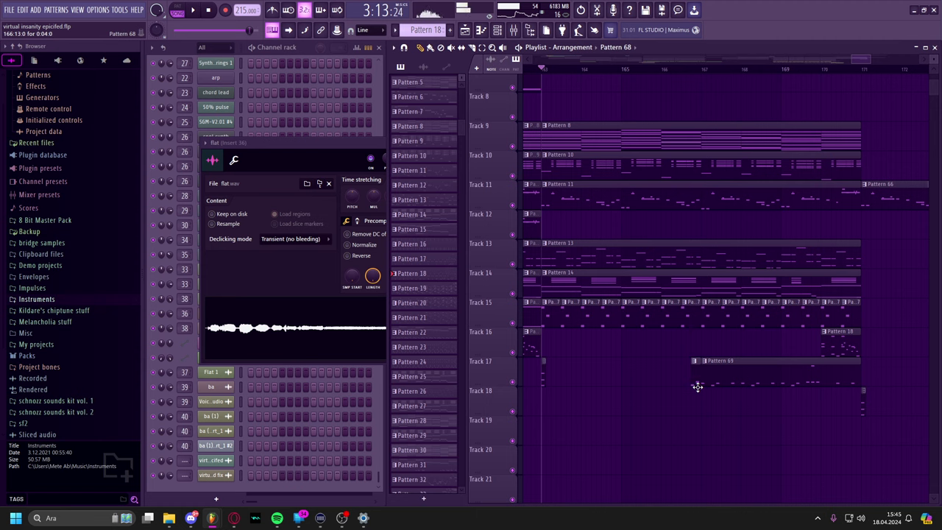
View the Pattern 68 clip's notes from Track 17 and close the piano roll and the flat channel settings.
double_click(697, 386)
click(180, 12)
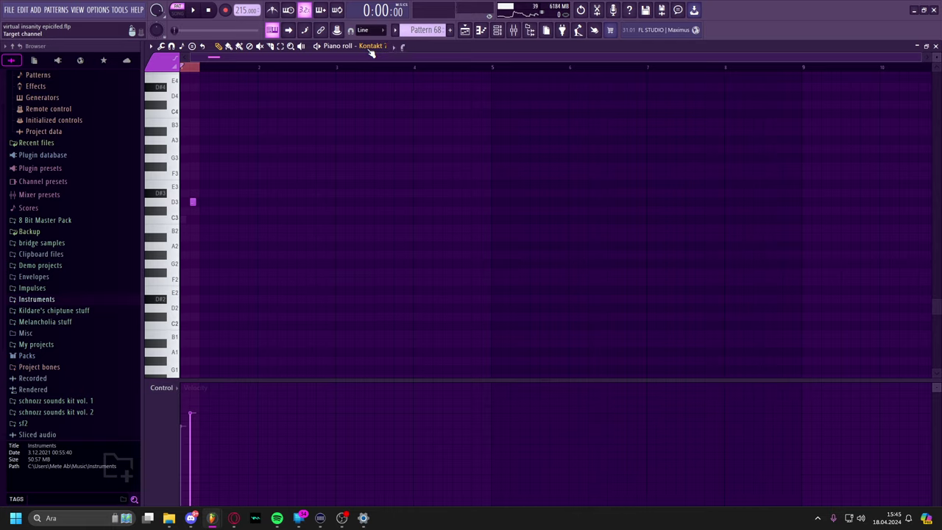
key(F7)
click(283, 52)
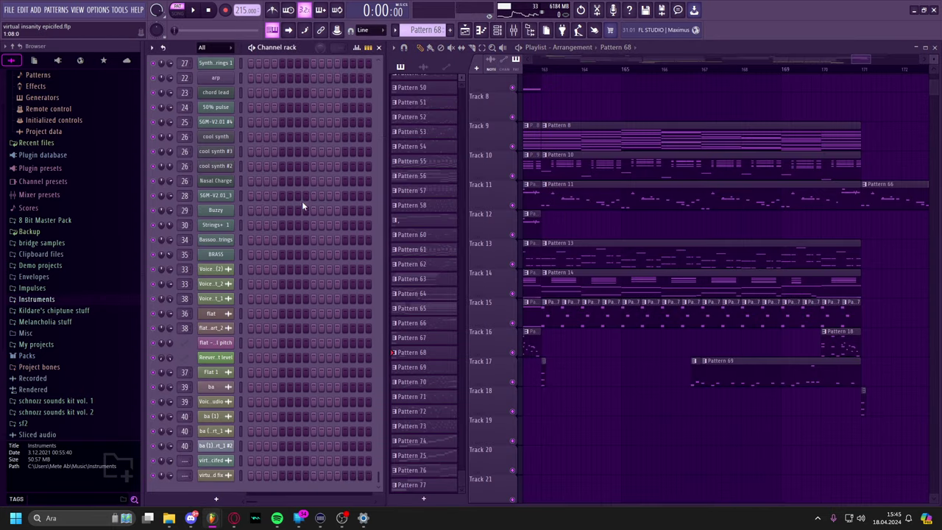
Find the Kontakt 7 channels in the channel rack, inspect the Kontakt 7 #4 Pop Kit instrument and close it.
scroll(292, 181, up, 6)
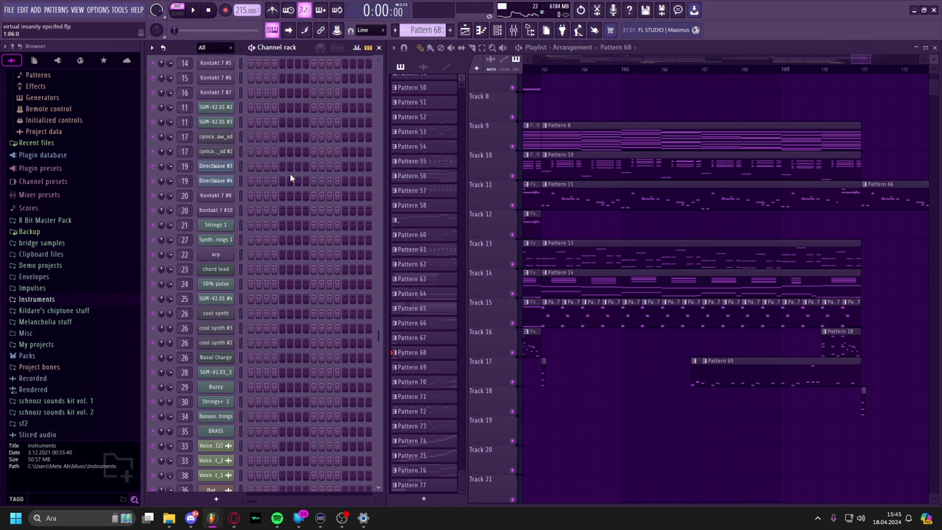
scroll(296, 137, up, 2)
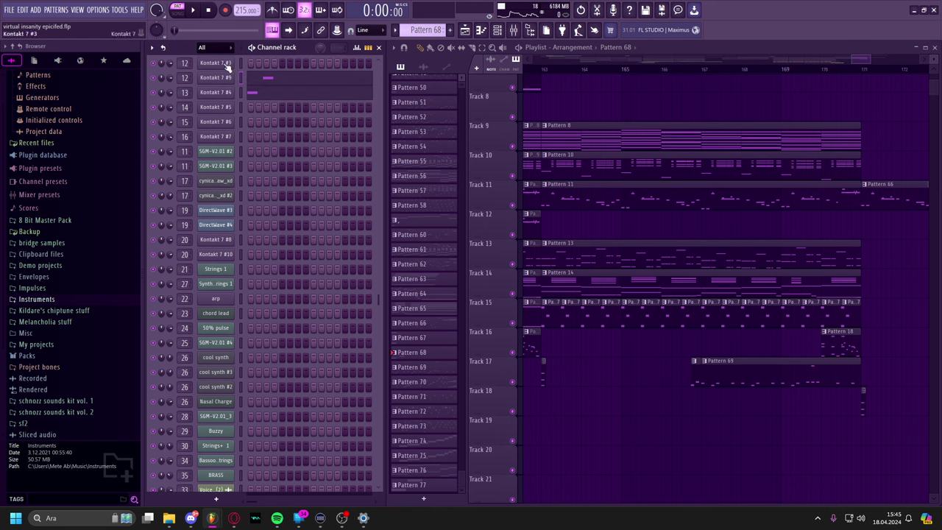
click(228, 65)
click(228, 65)
click(229, 93)
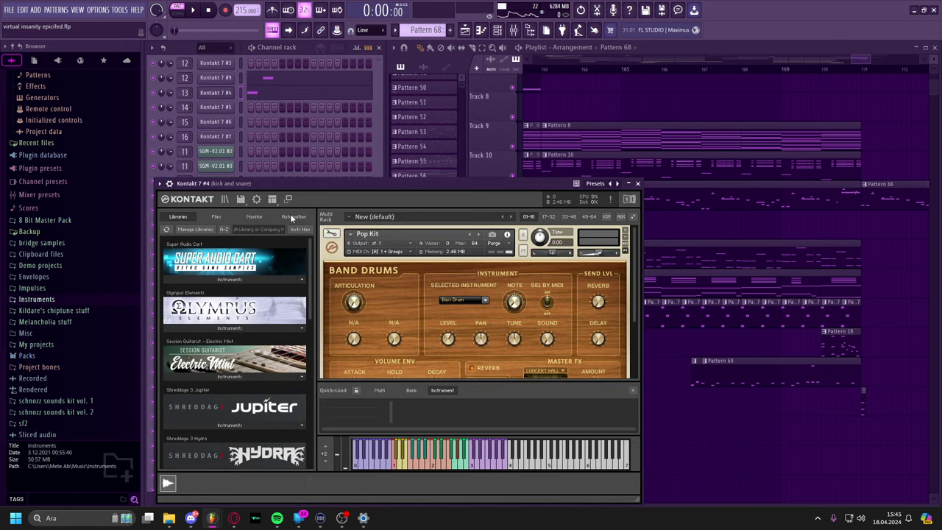
click(212, 97)
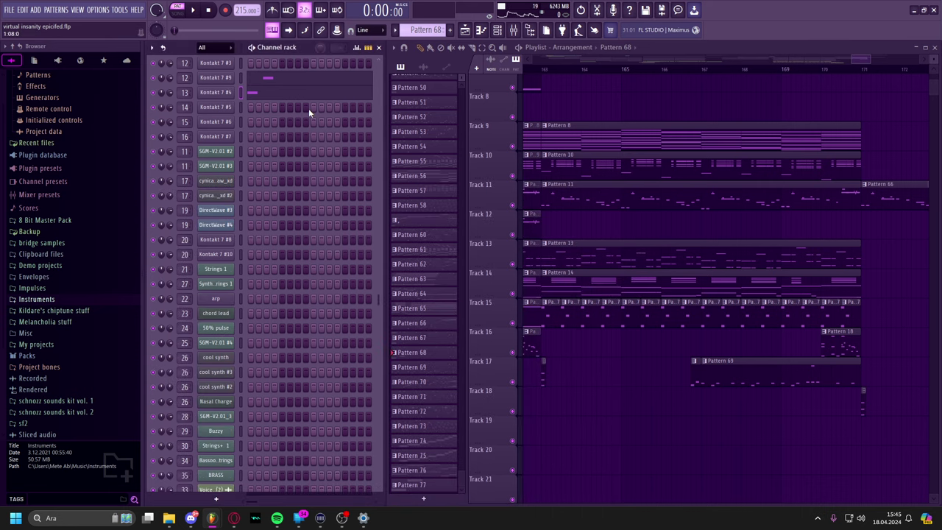
Select Pattern 69 as the source, open the Pattern 68 clip's Kontakt 7 #9 notes, play them and return to the playlist.
click(720, 360)
click(696, 362)
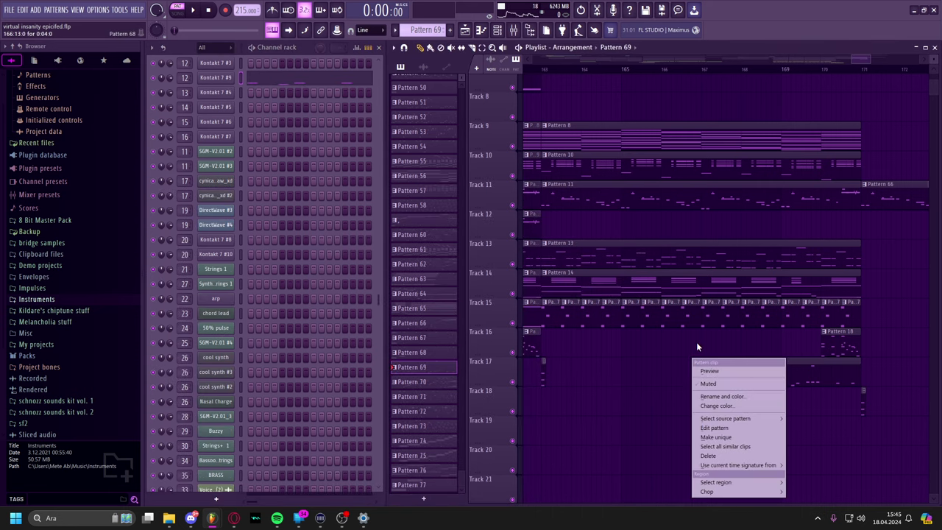
click(696, 342)
double_click(699, 379)
key(space)
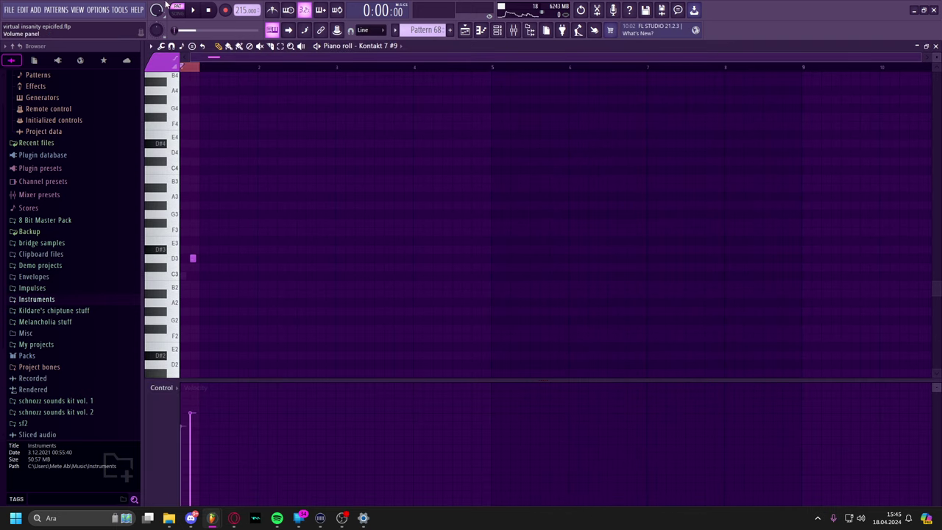
key(space)
key(Escape)
Open the Pattern 69 clip on Track 17, play its Kontakt 7 #9 notes and return to the playlist.
double_click(721, 360)
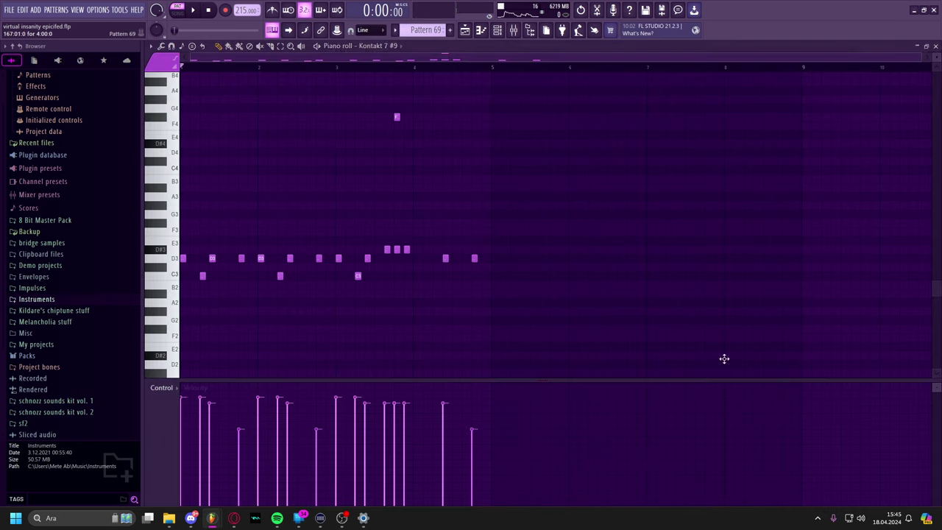
key(space)
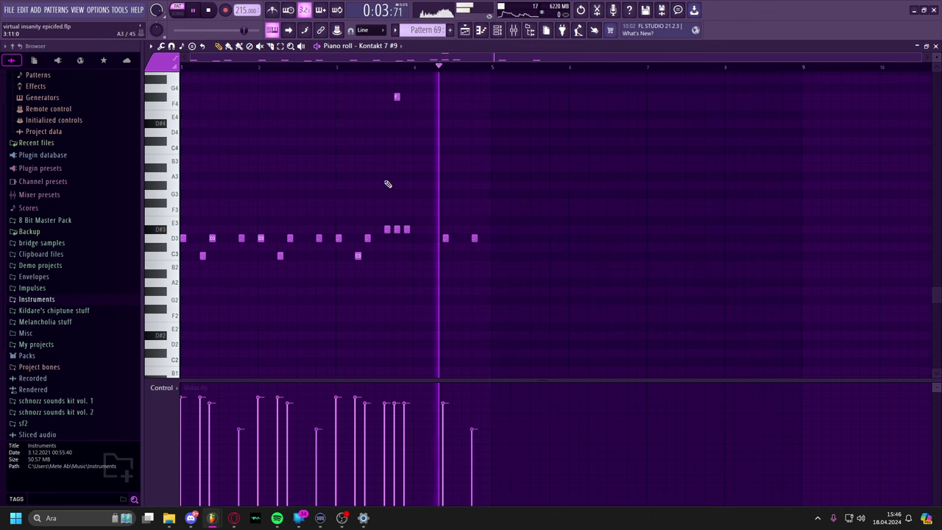
key(space)
key(Escape)
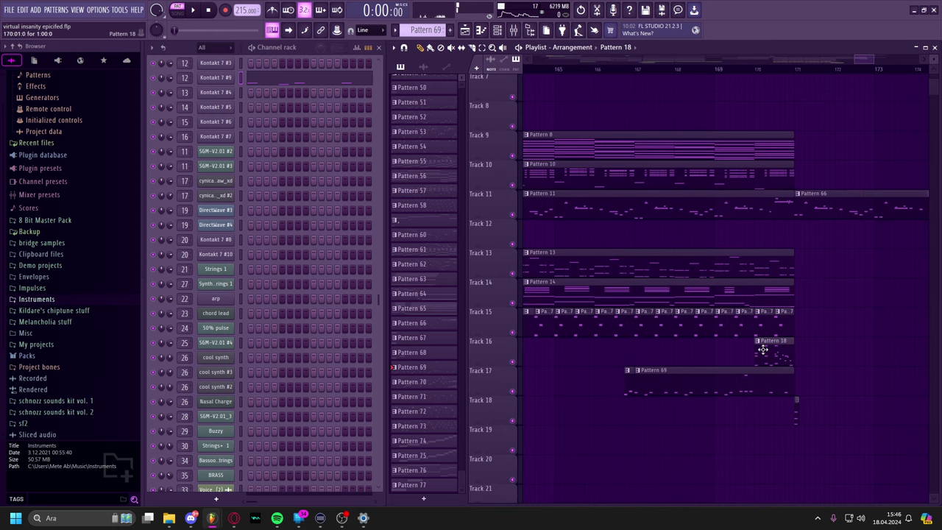
Open the Pattern 18 clip at bar 170 on Track 16, play its ending and return to the playlist.
double_click(762, 349)
key(space)
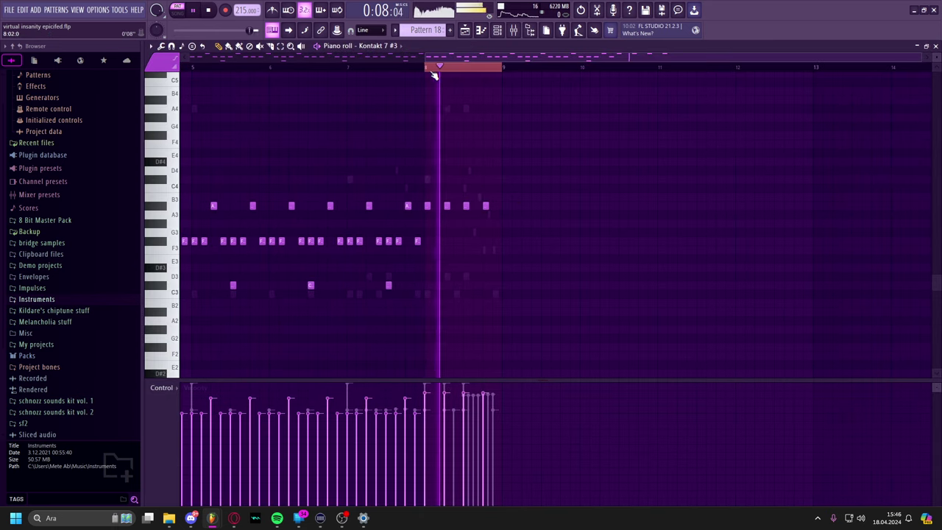
key(Escape)
Reopen Pattern 69 from Track 17, replay its notes around bar 4 and return to the playlist.
double_click(770, 377)
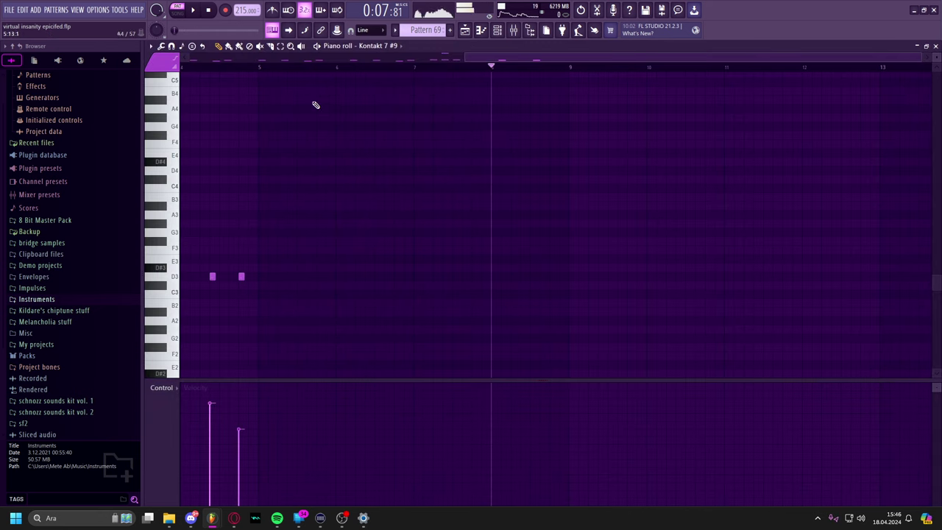
drag(236, 110, 411, 186)
key(space)
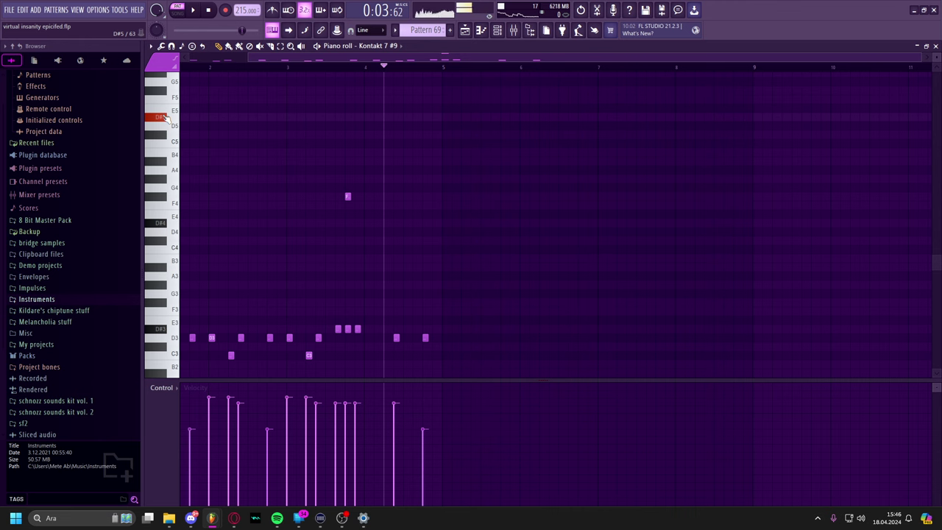
key(space)
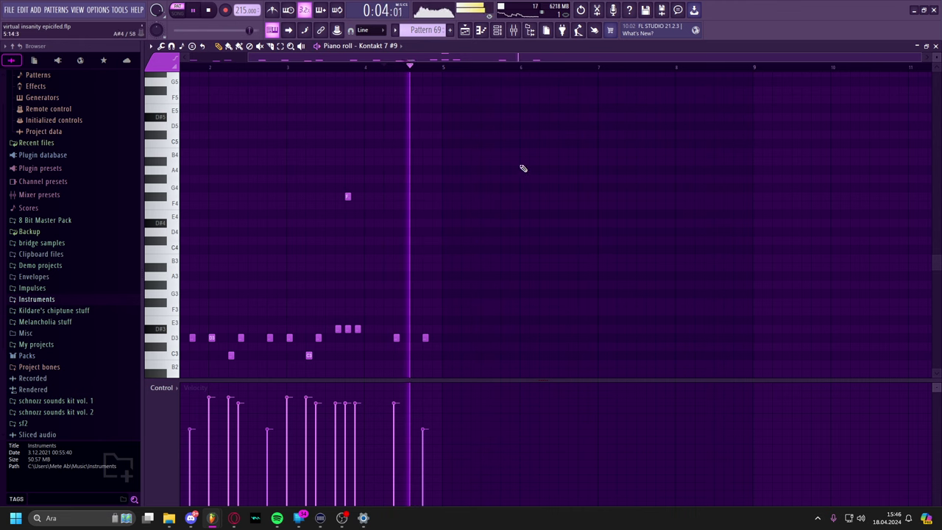
key(space)
key(Escape)
Play the arrangement from around bar 166 through its closing section, following the clips on Tracks 1 to 15, then stop playback.
scroll(795, 361, down, 1)
drag(787, 355, 740, 405)
drag(717, 342, 723, 311)
key(space)
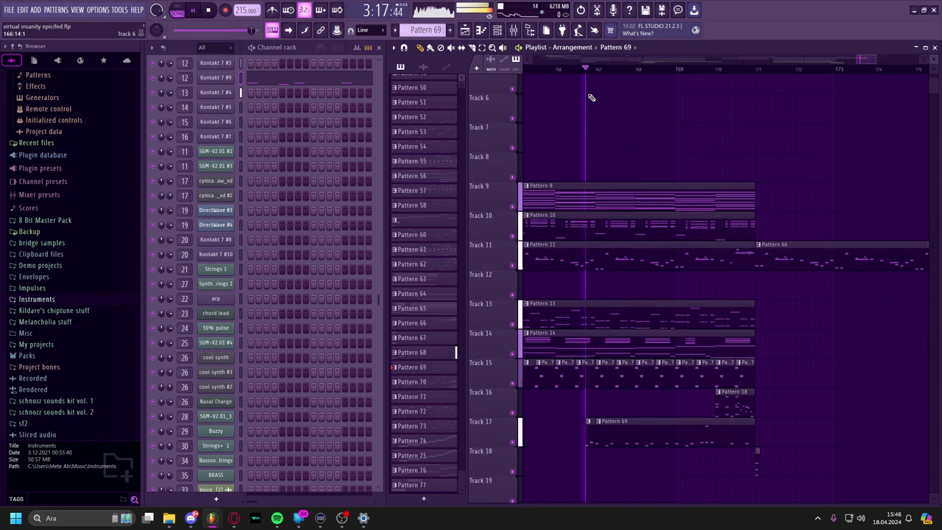
scroll(638, 224, right, 2)
scroll(638, 225, up, 5)
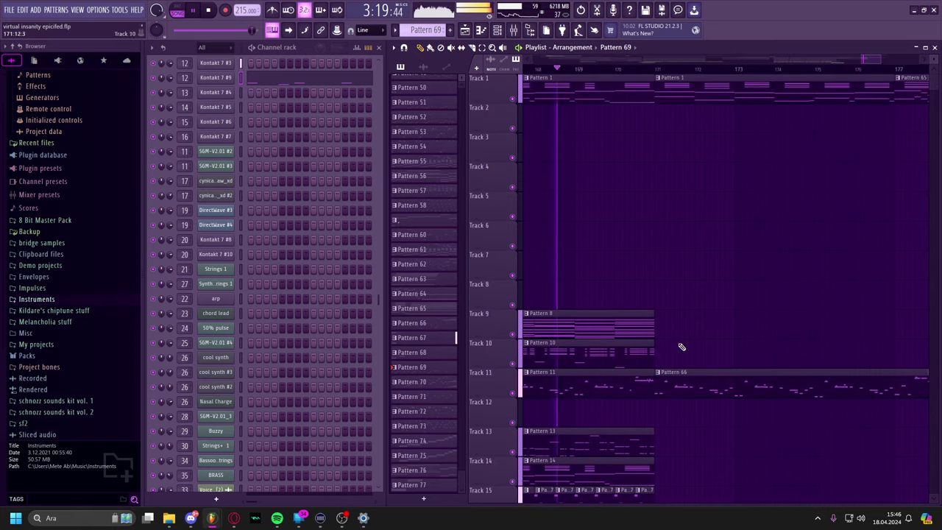
scroll(664, 316, right, 3)
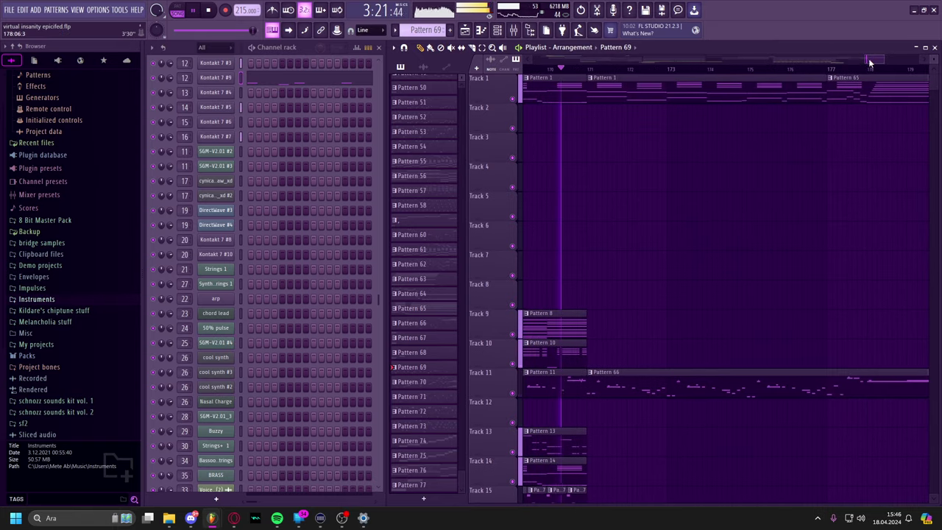
drag(866, 59, 764, 59)
drag(900, 120, 759, 116)
scroll(759, 116, up, 3)
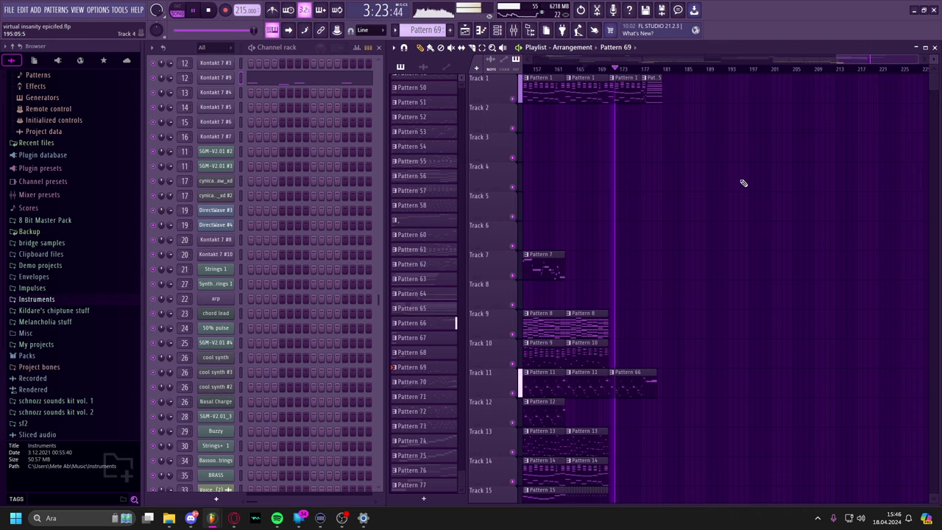
scroll(817, 144, up, 2)
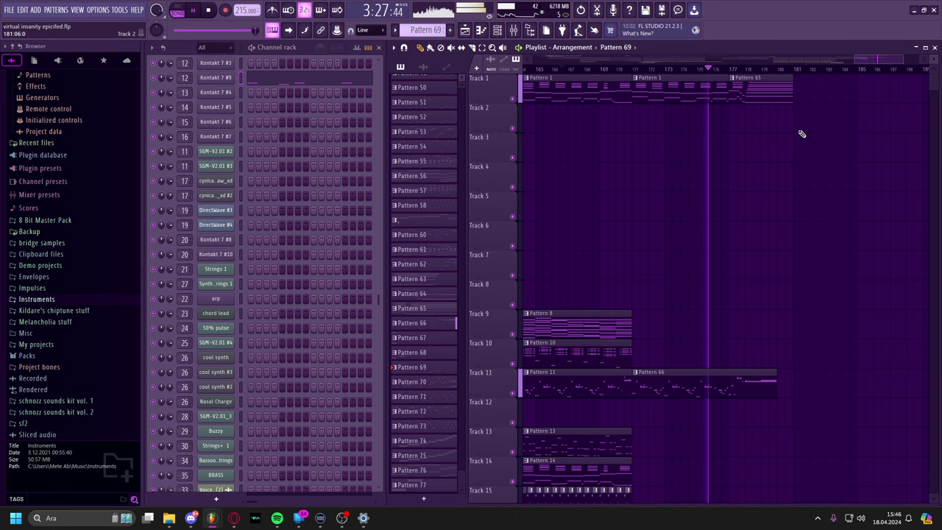
key(space)
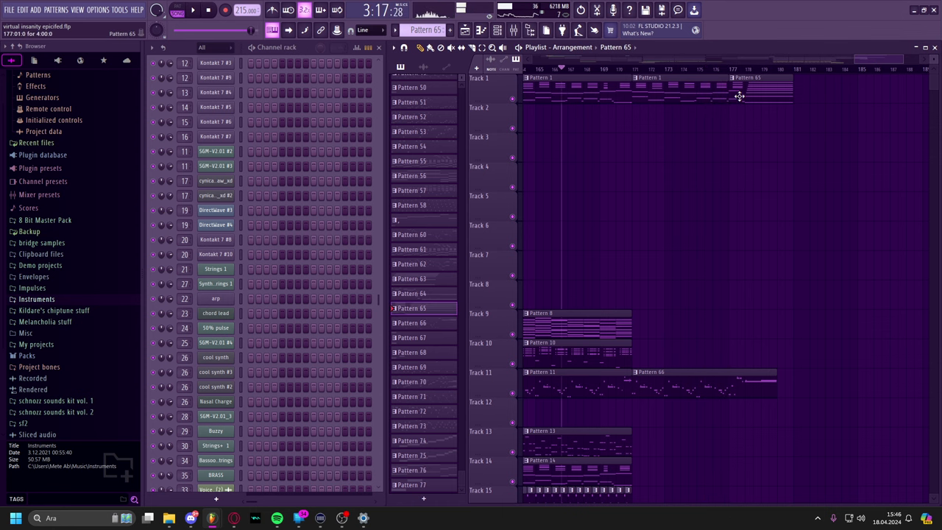
Open the Pattern 65 clip on Track 1, play its LABS notes, return to the playlist and stop playback.
double_click(737, 98)
scroll(447, 237, up, 3)
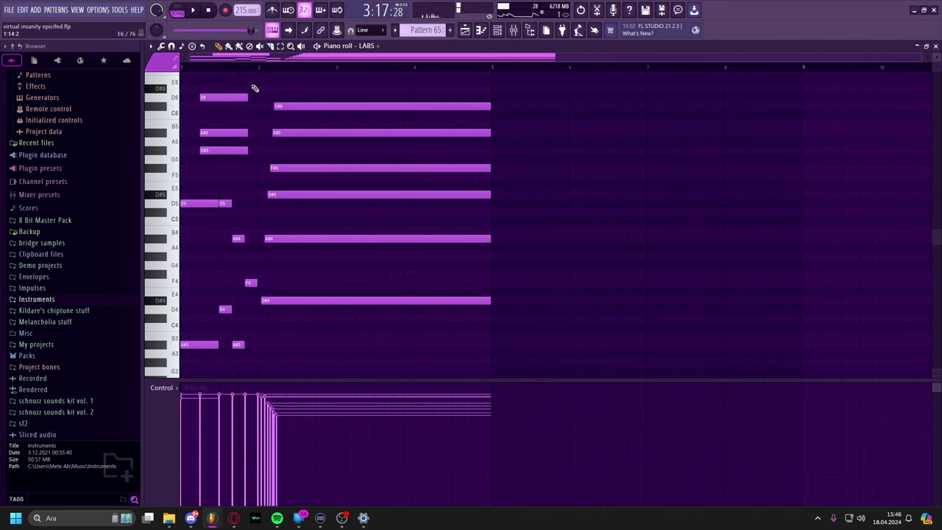
key(space)
scroll(256, 164, down, 1)
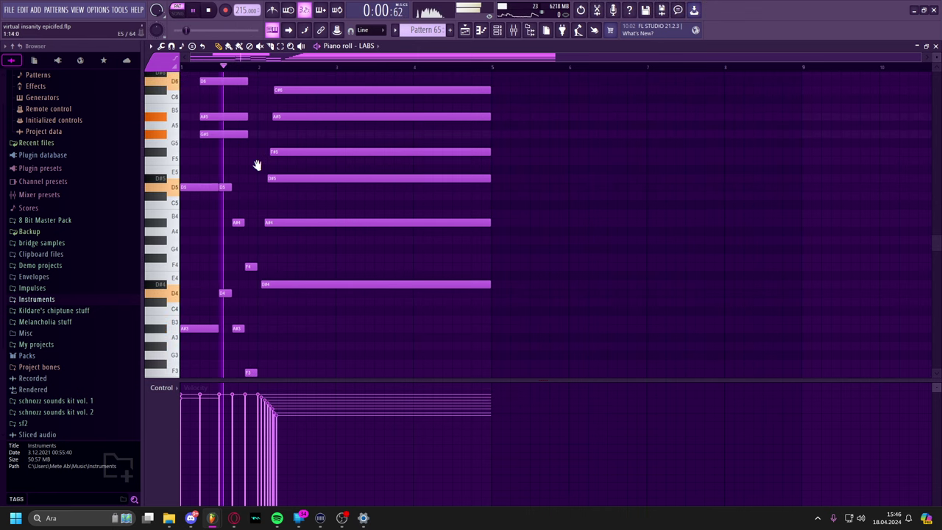
drag(257, 165, 274, 262)
key(Escape)
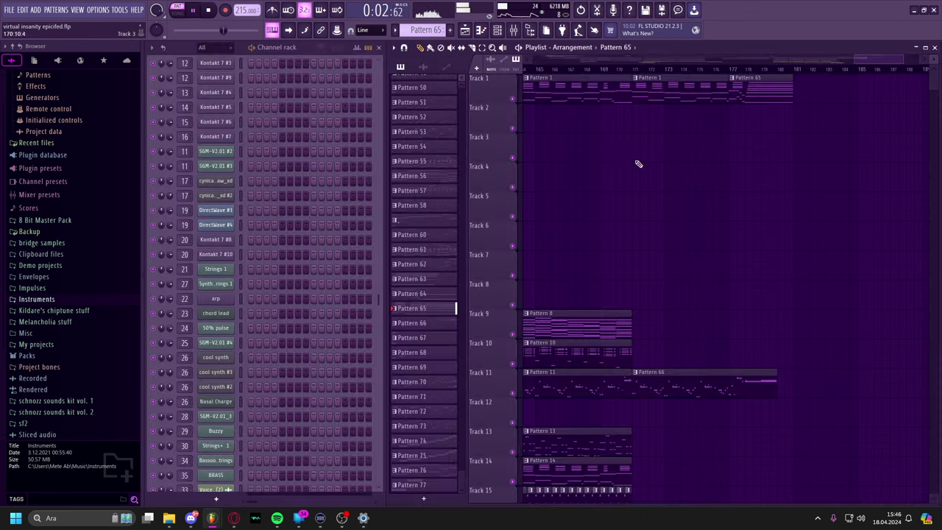
key(space)
Open the Pattern 66 clip on Track 11, play the ending of its DirectWave notes and return to the playlist.
scroll(702, 321, down, 2)
double_click(674, 373)
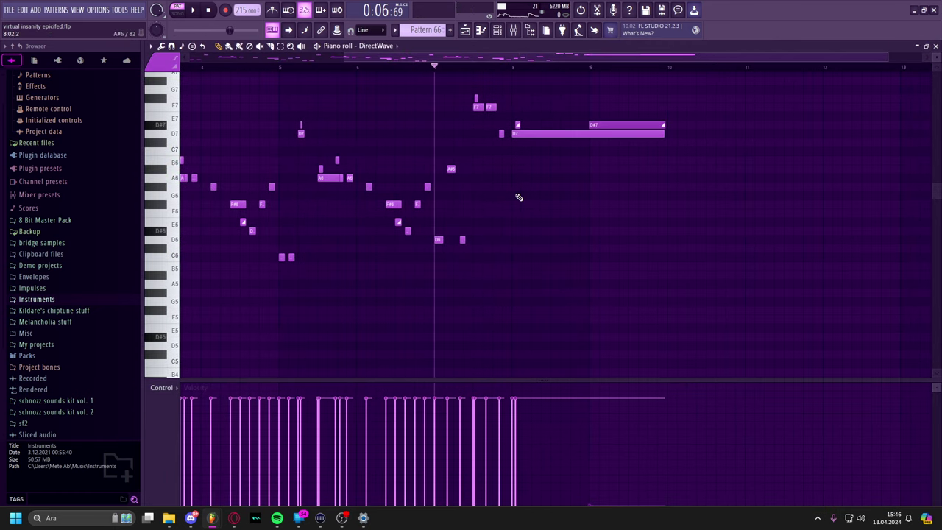
scroll(518, 198, up, 3)
key(space)
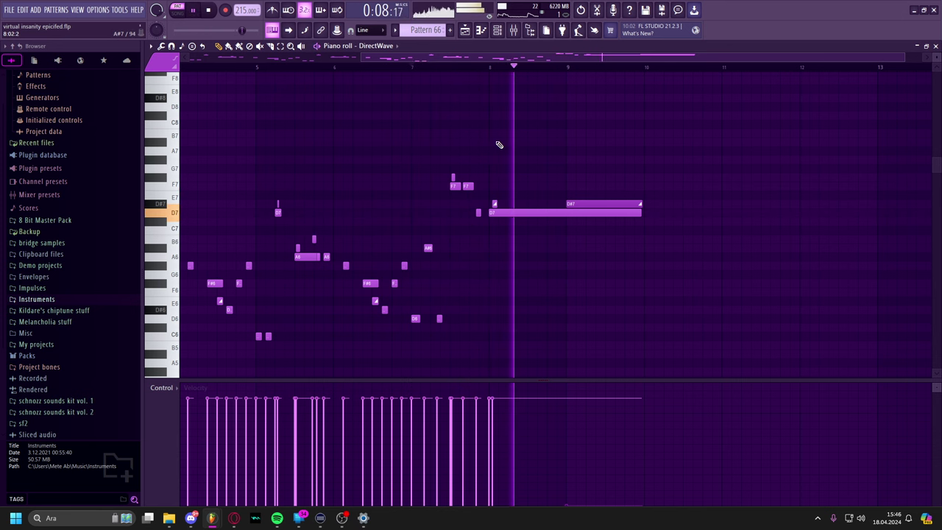
key(Escape)
Play the song's ending from around bar 177 in song mode, stop playback and show the whole arrangement.
key(l)
click(668, 71)
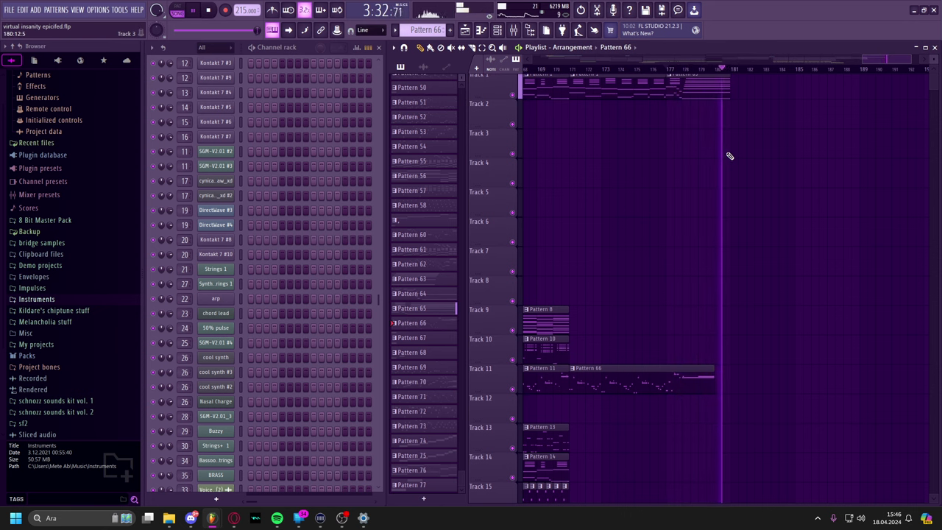
key(space)
drag(862, 61, 531, 61)
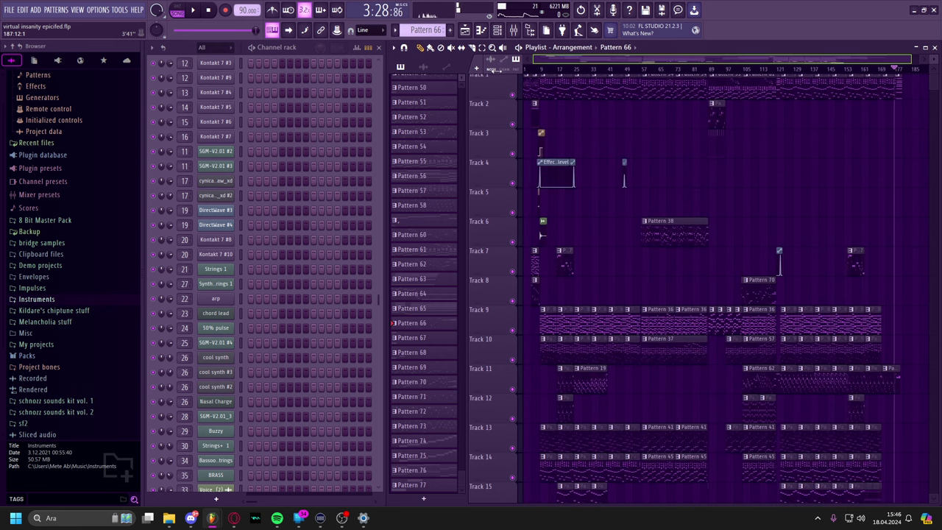
scroll(643, 183, down, 2)
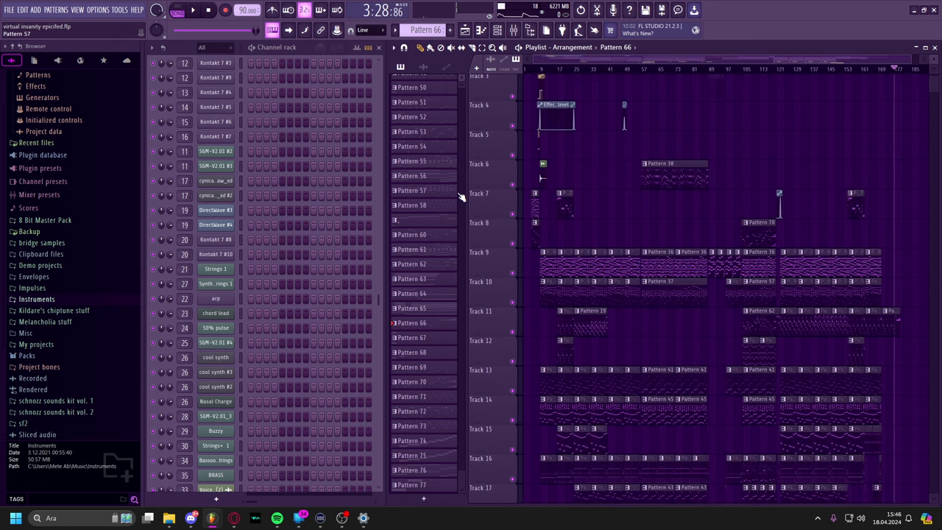